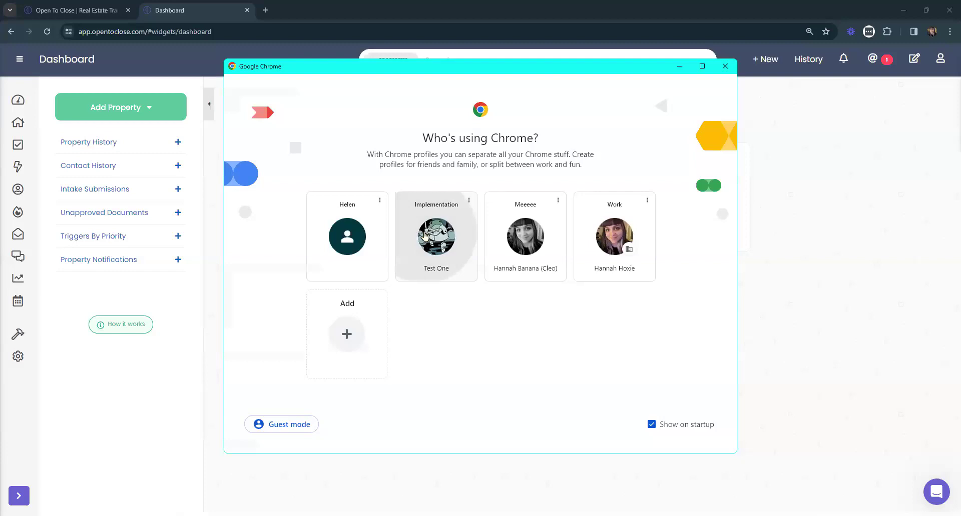
Open the Implementation (Test One) Chrome profile and switch to its Gmail inbox tab.
left_click(424, 235)
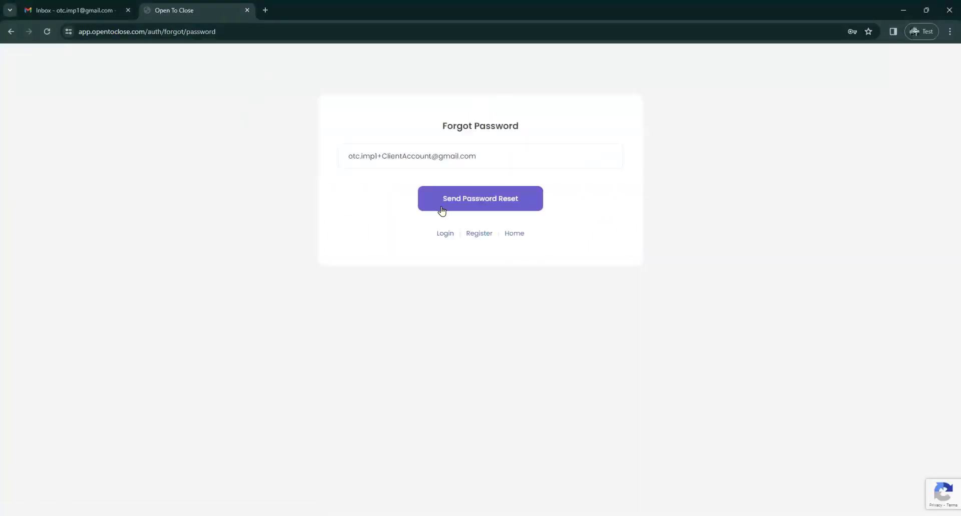
left_click(68, 4)
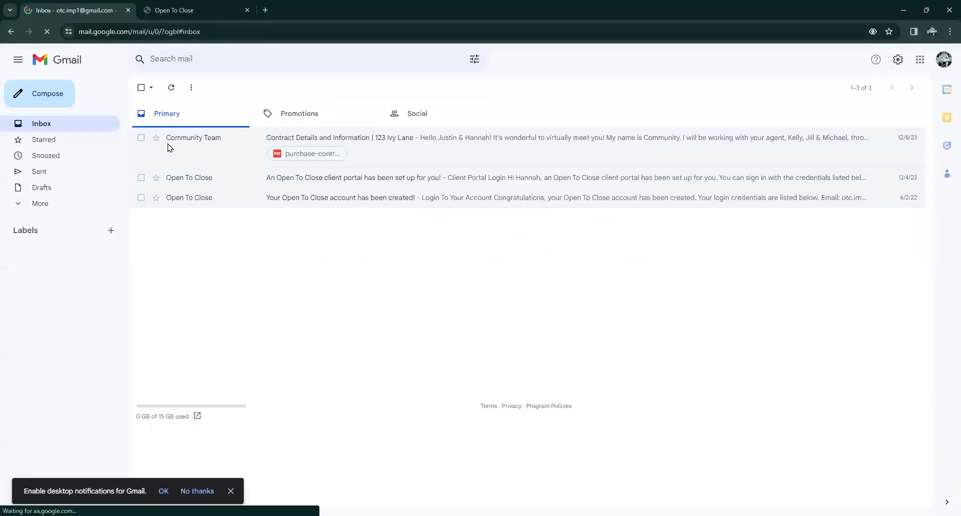
Open the client portal setup email and select its subject line and the portal password.
left_click(404, 185)
scroll(625, 178, "down", 3)
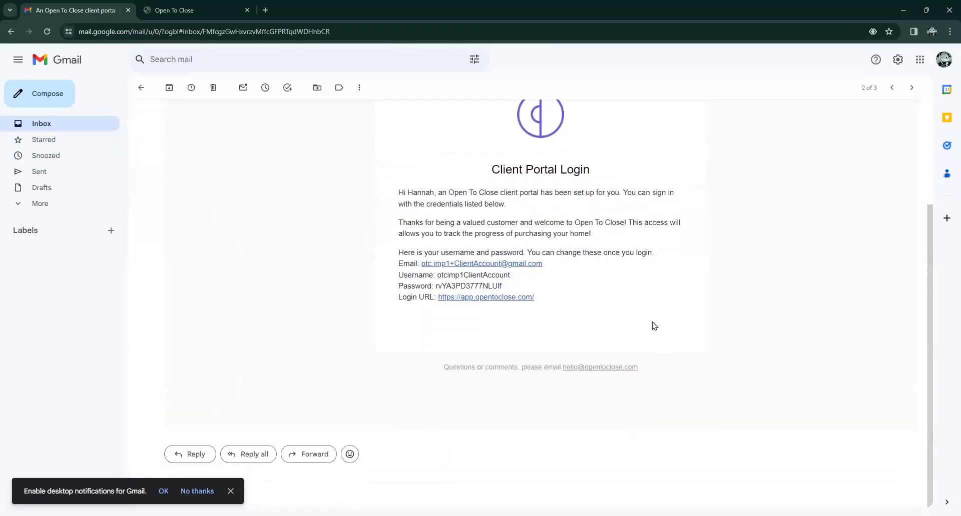
scroll(604, 295, "up", 3)
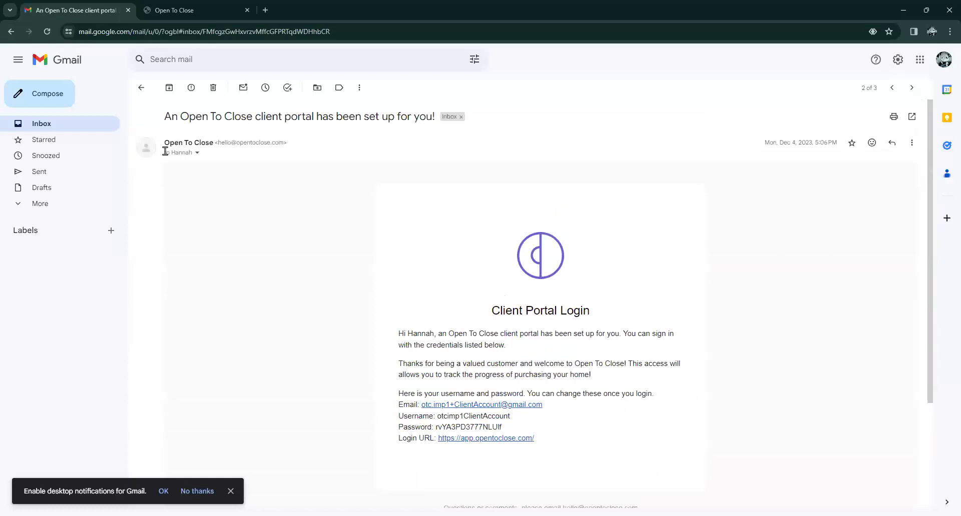
left_click_drag(161, 118, 439, 119)
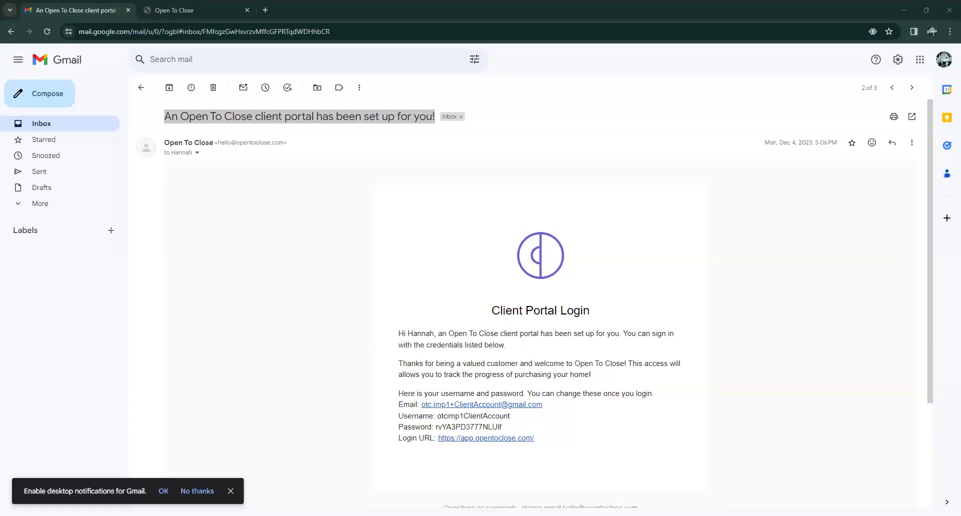
scroll(370, 278, "down", 2)
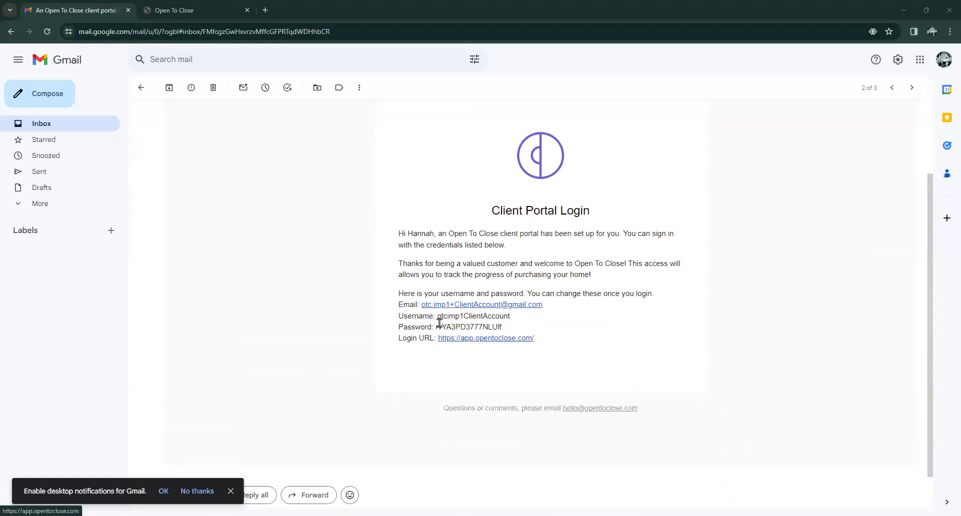
left_click_drag(434, 328, 502, 326)
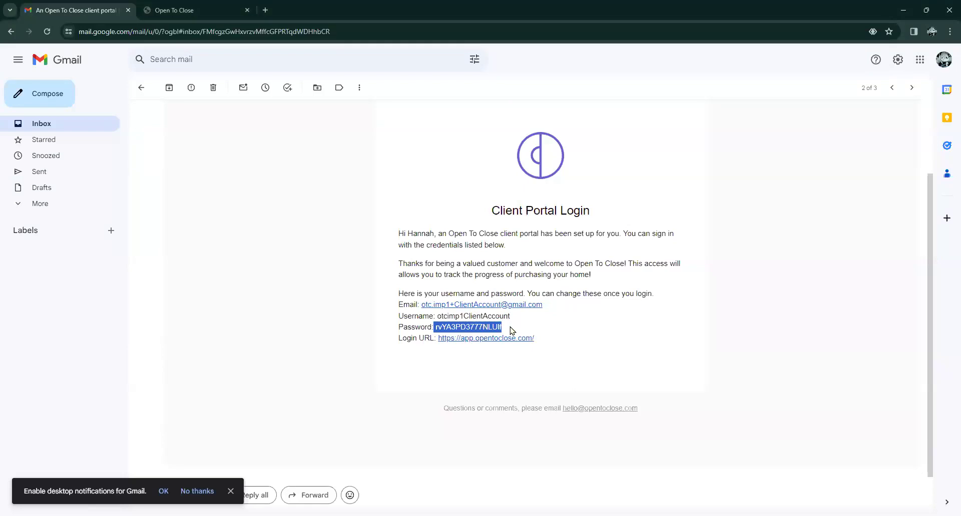
left_click(511, 330)
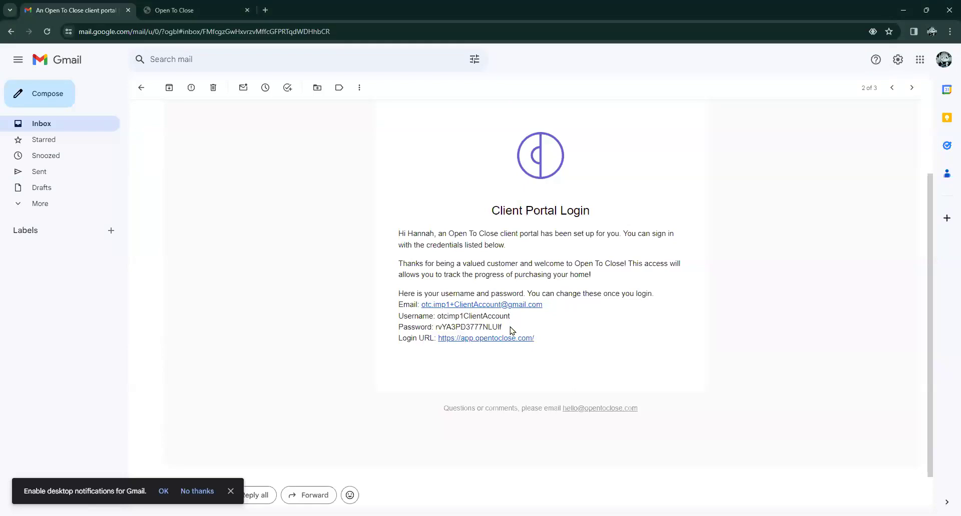
Go from the Open To Close home site to its login page and sign in with the saved client credentials.
left_click(197, 10)
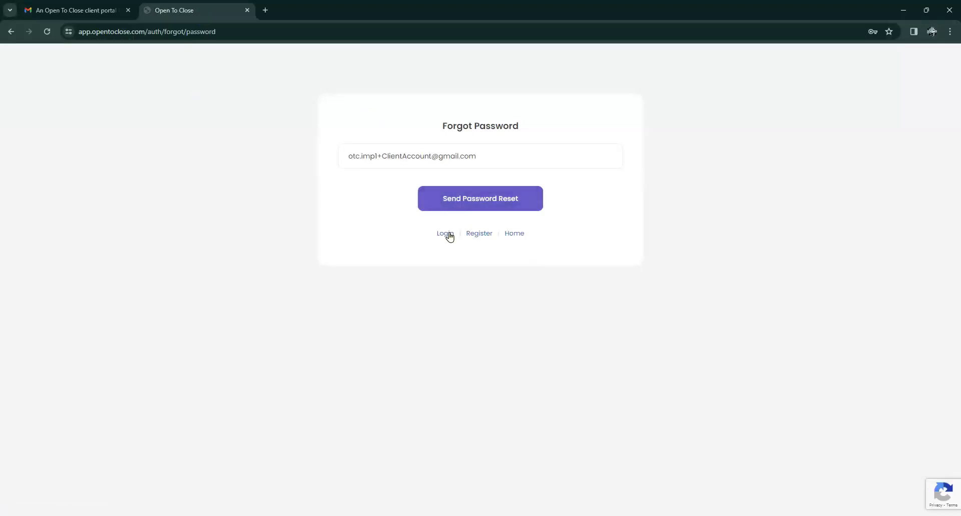
left_click(506, 236)
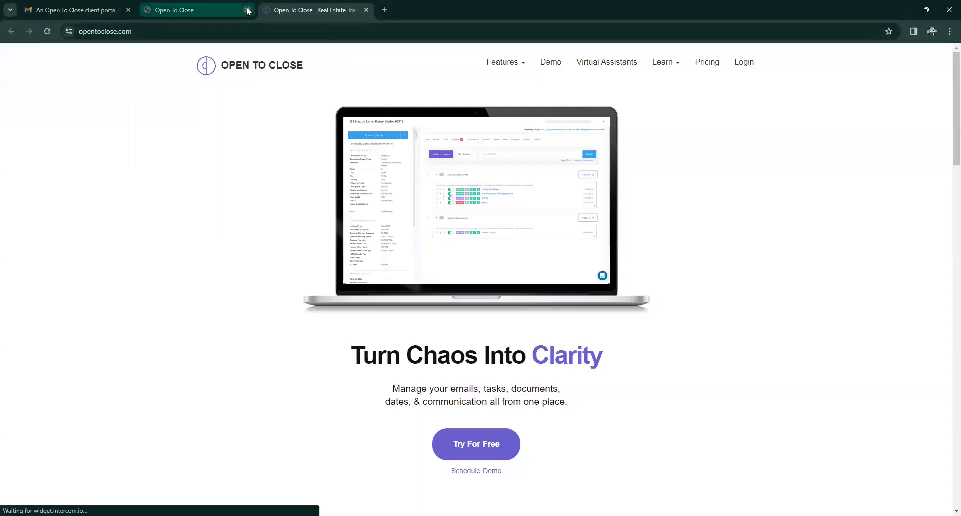
left_click(248, 10)
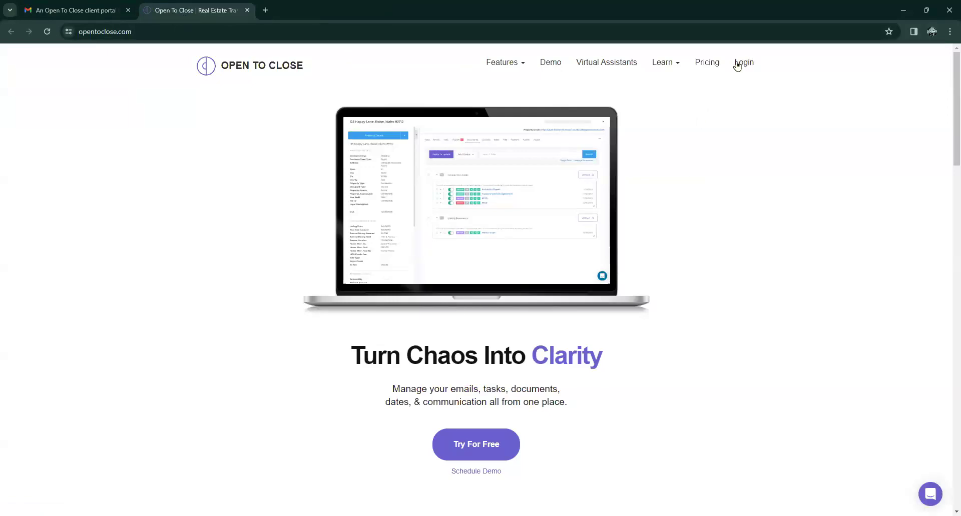
left_click(737, 64)
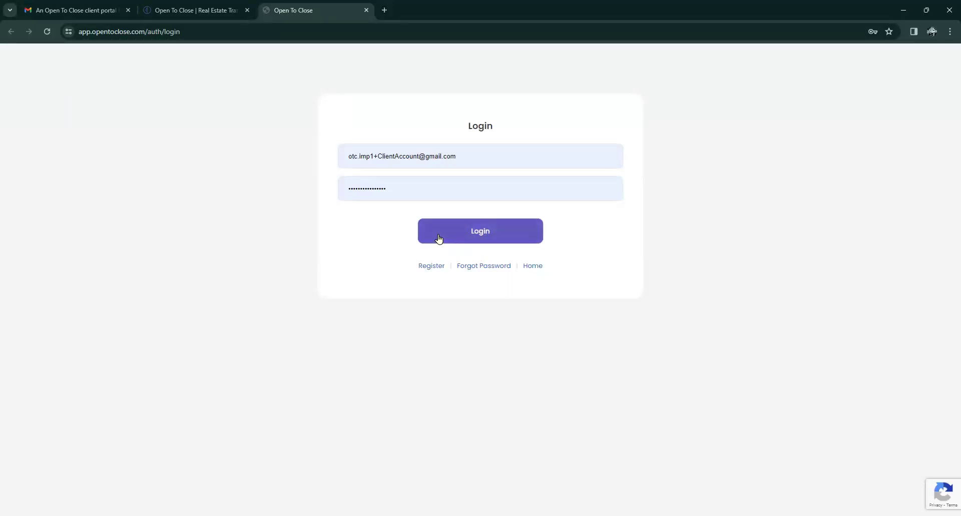
left_click(432, 269)
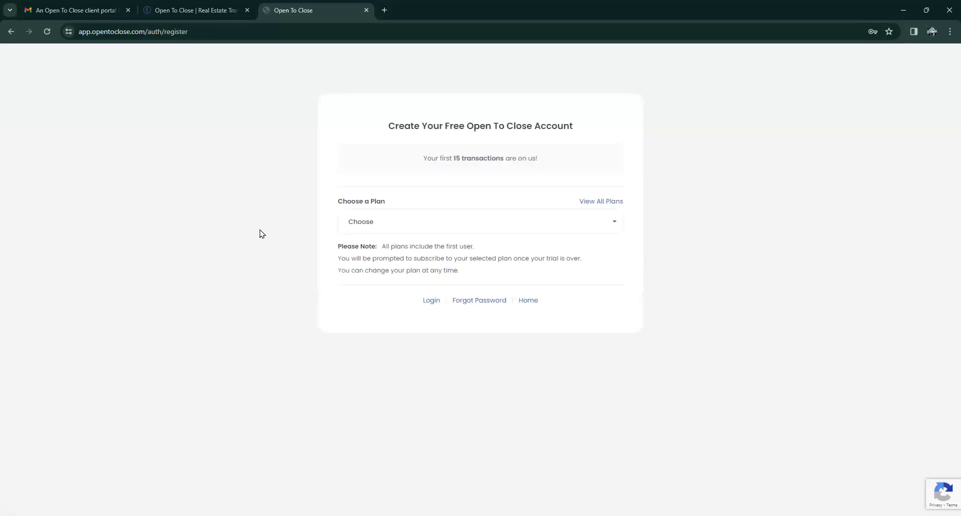
left_click(431, 303)
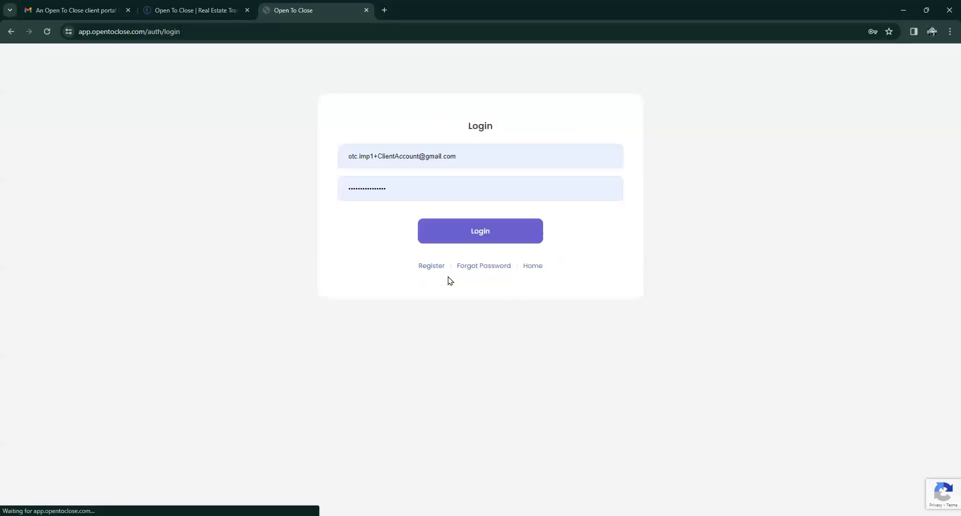
left_click(476, 240)
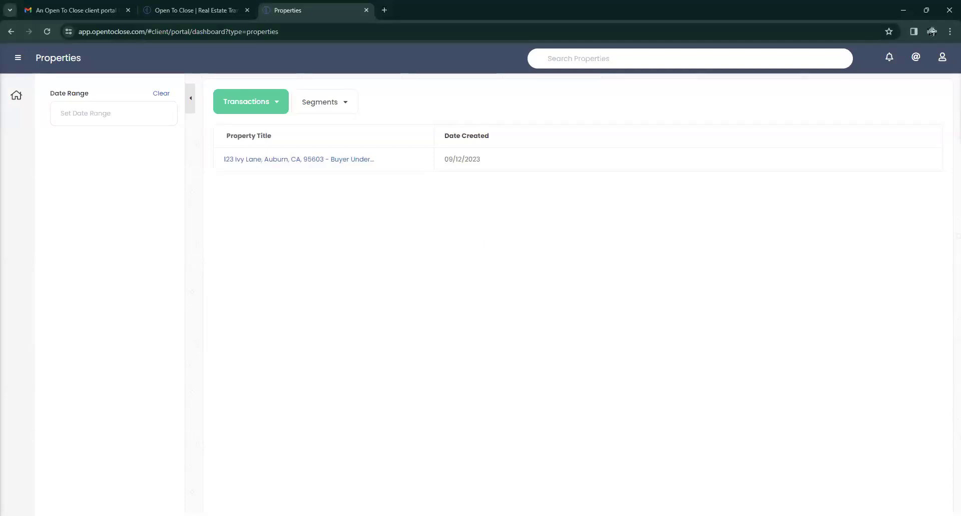
Open 123 Ivy Lane and browse its Details, Documents and Messages sections.
left_click(295, 161)
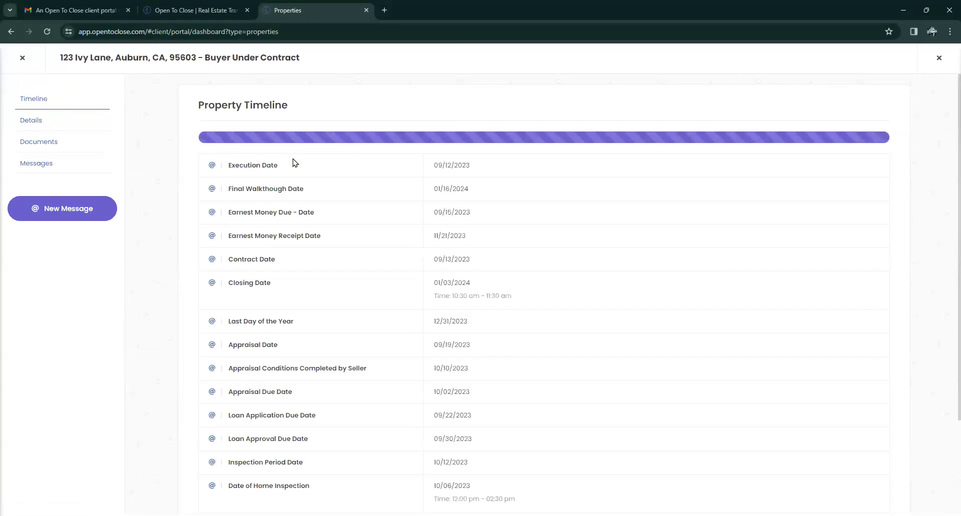
left_click(33, 123)
left_click(34, 146)
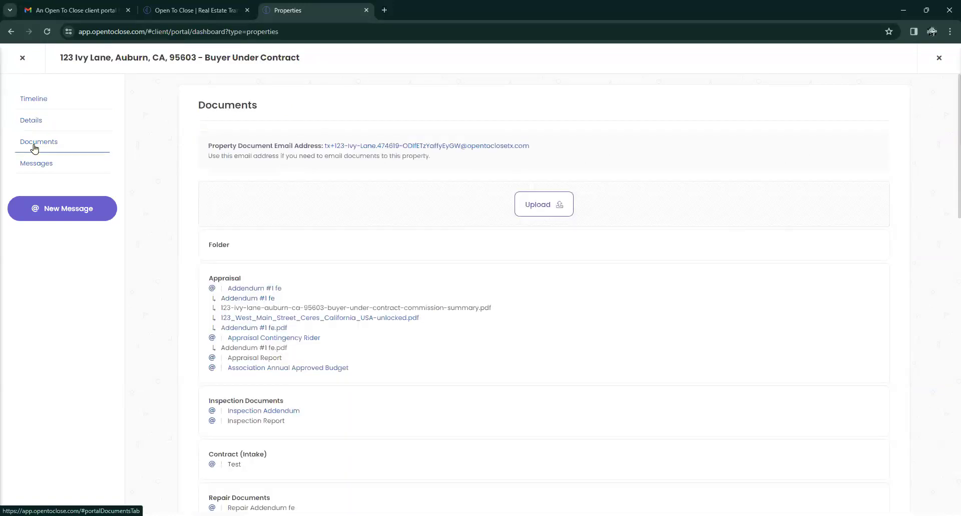
scroll(322, 218, "down", 3)
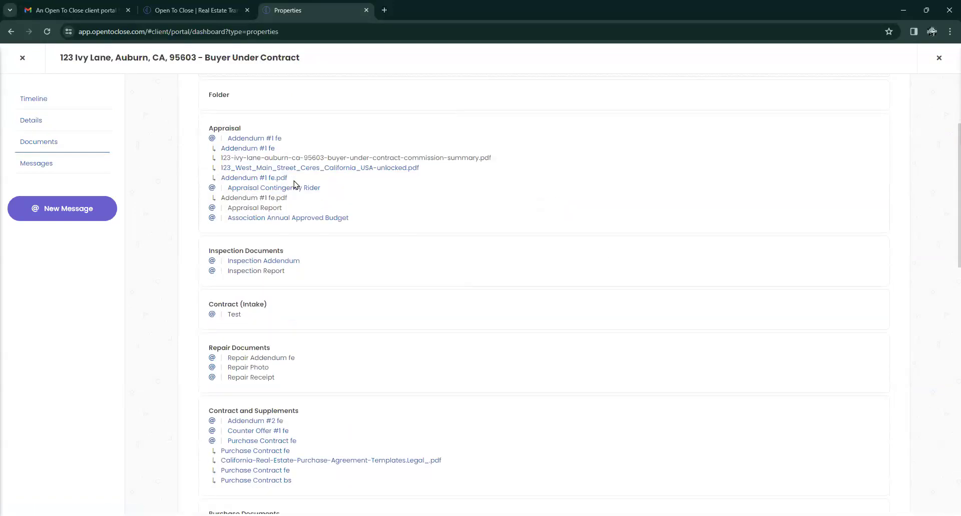
scroll(294, 200, "up", 3)
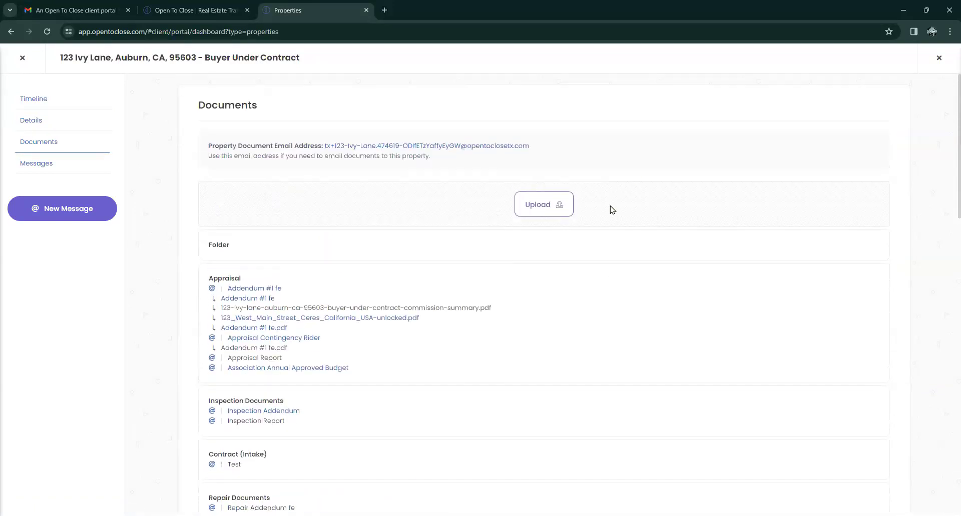
left_click(33, 165)
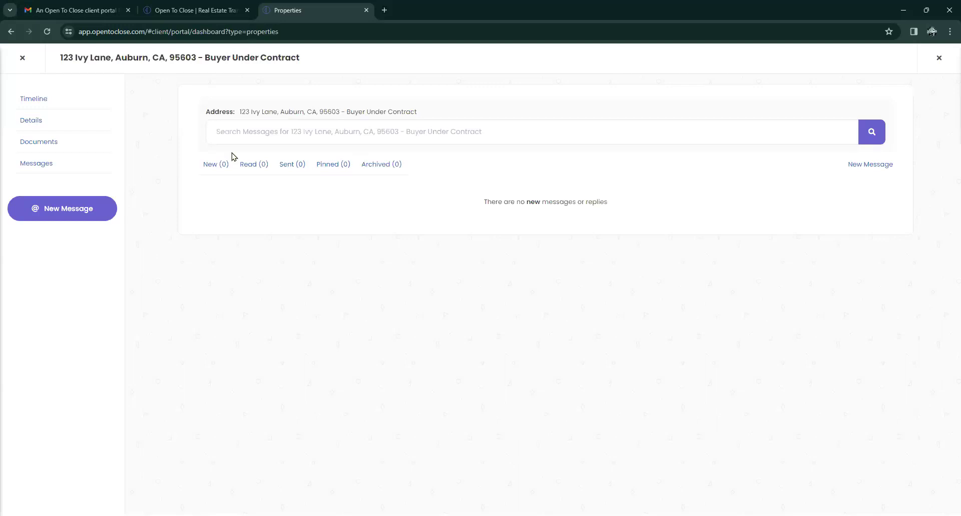
left_click_drag(59, 61, 296, 58)
left_click(420, 141)
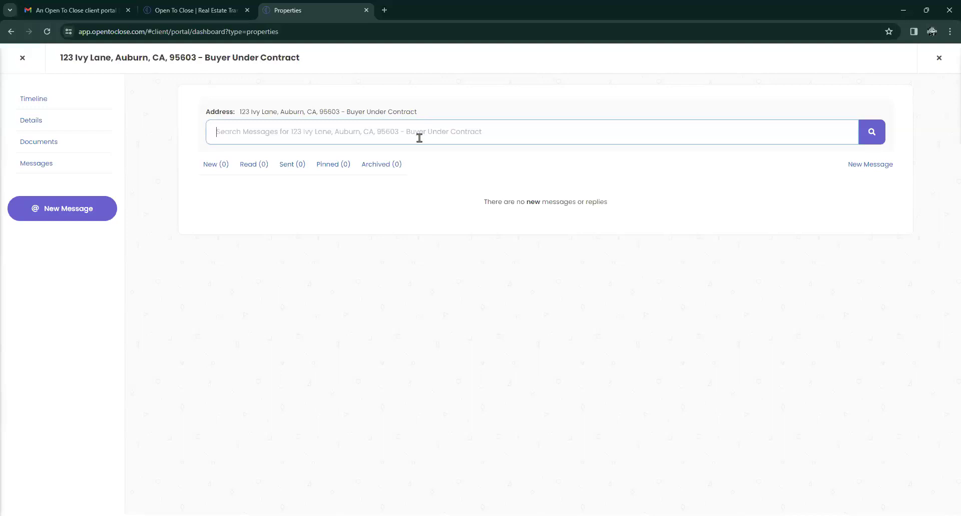
Message the Community Team 'This is a WW test! How are you!' and close the property.
left_click(868, 165)
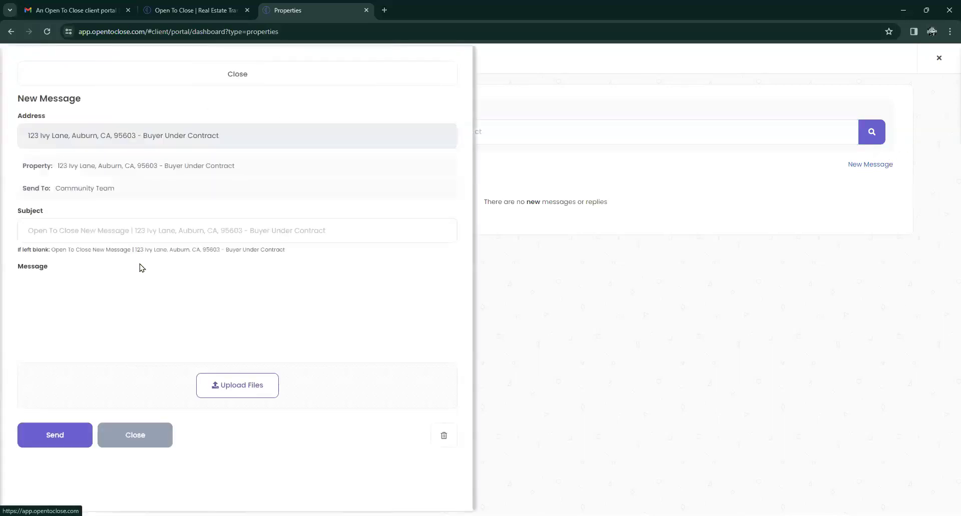
left_click(77, 299)
type("This is a WW ")
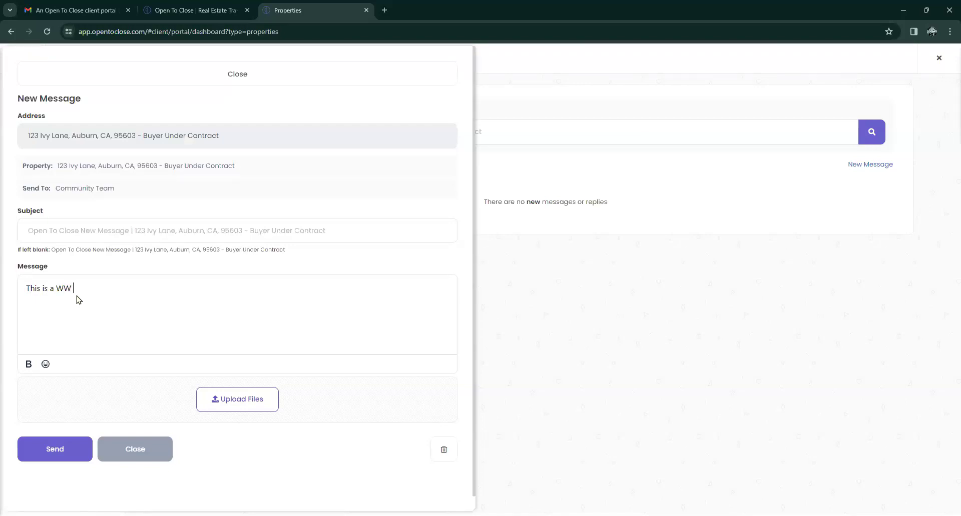
type("test! How are you!")
left_click(63, 449)
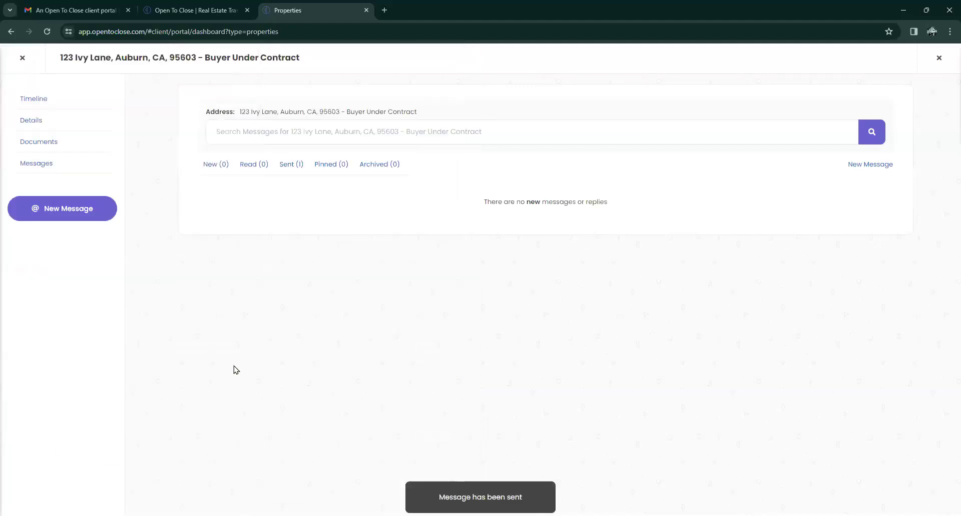
left_click(23, 59)
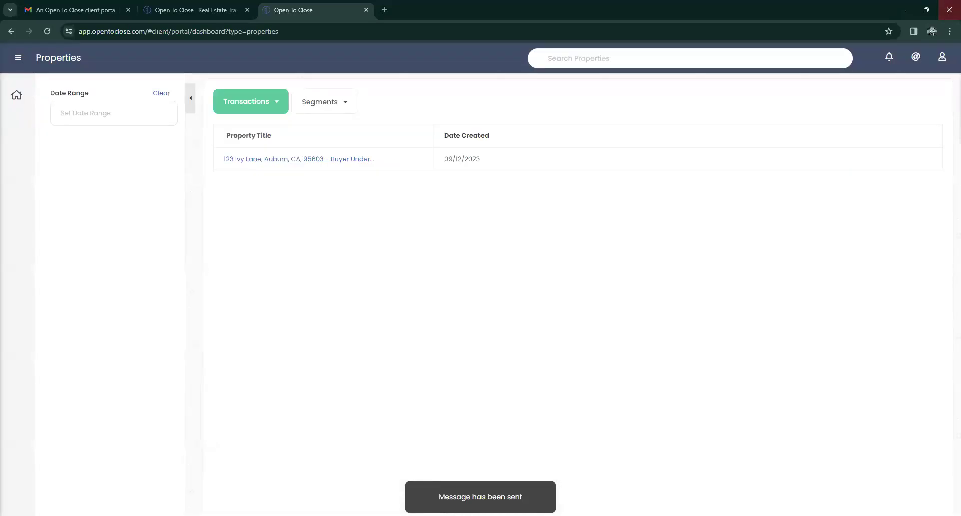
Close the client window, then open 123 Ivy Lane from Property History and check its messages.
left_click(947, 14)
left_click(112, 144)
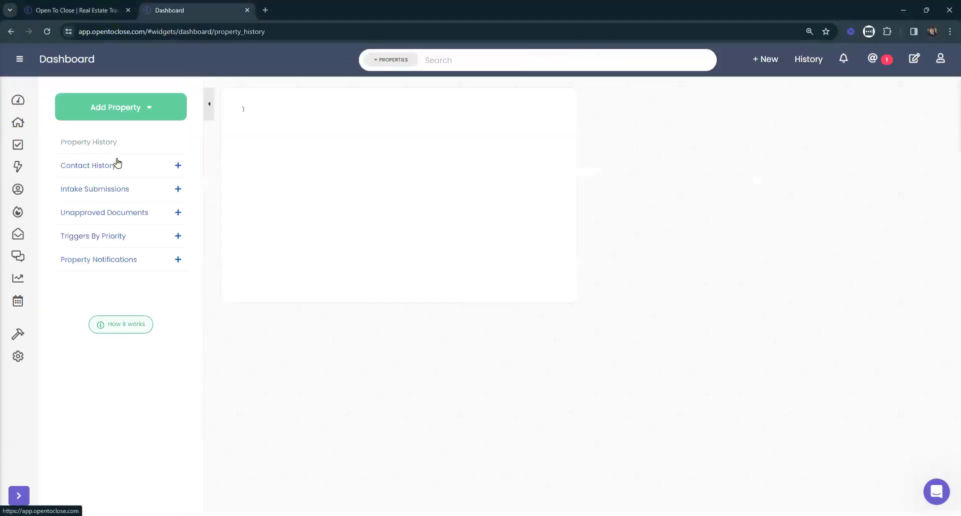
left_click(345, 140)
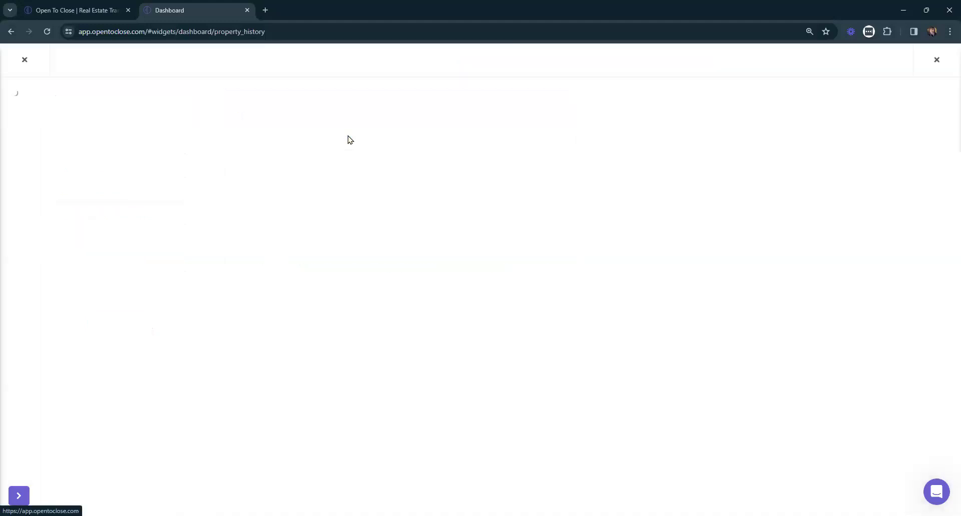
left_click(298, 125)
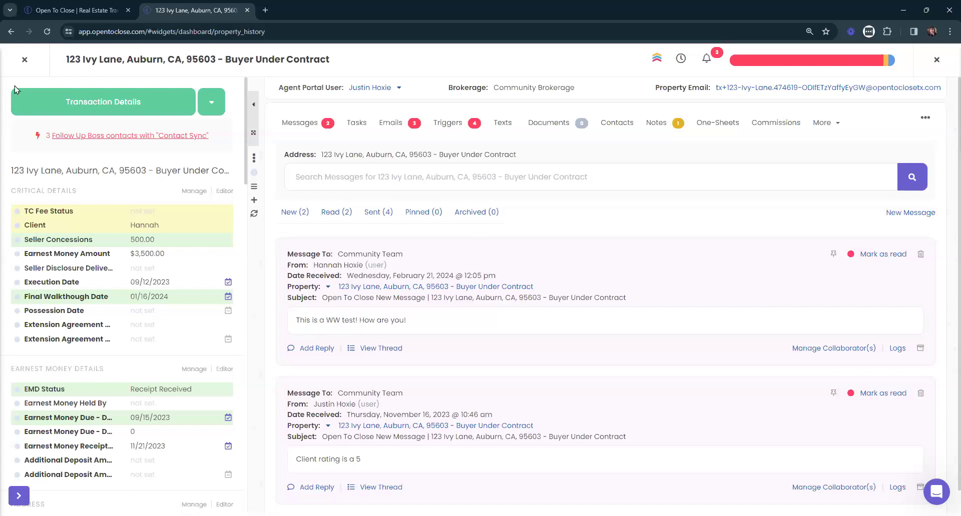
left_click(24, 59)
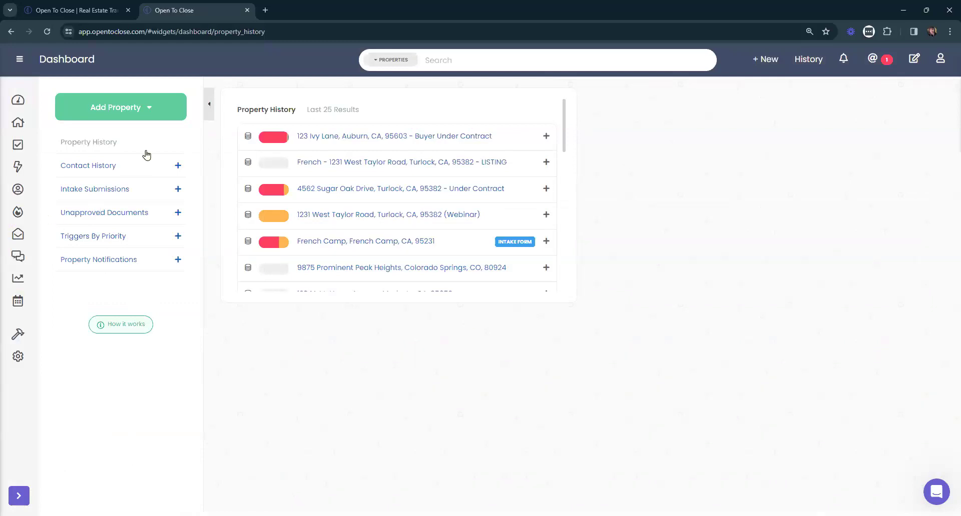
Close the Property History widget at the top-right of the dashboard.
left_click(565, 97)
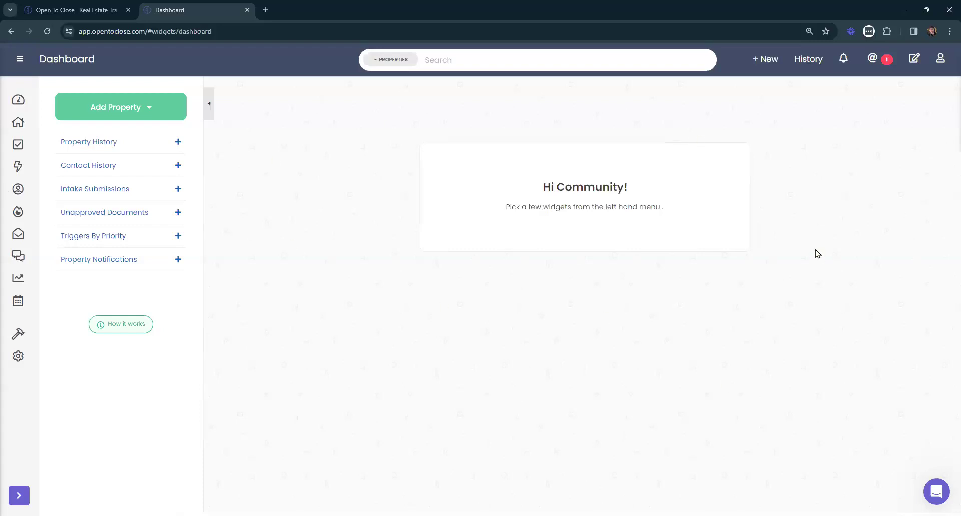
Reopen Property History, preview a 123 Ivy Lane document, then close the transaction and widget.
left_click(73, 147)
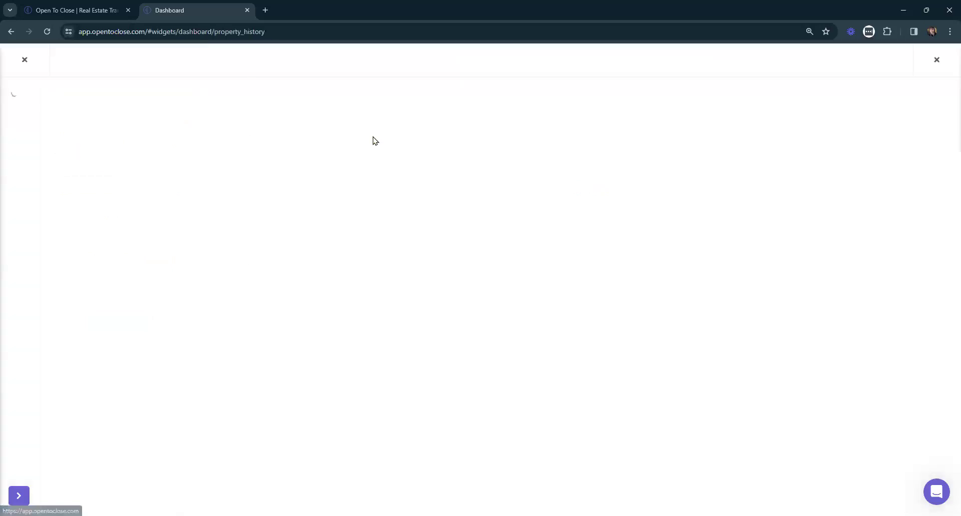
left_click(543, 123)
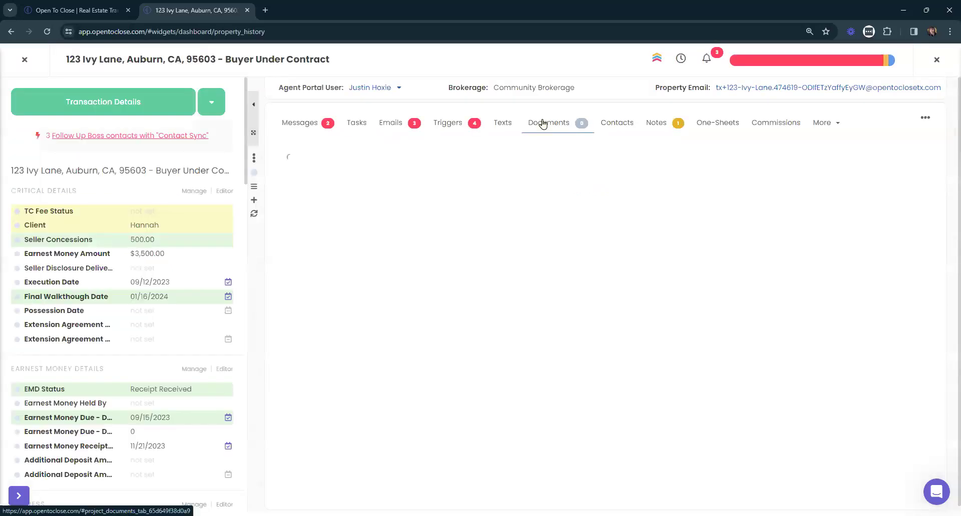
left_click(396, 357)
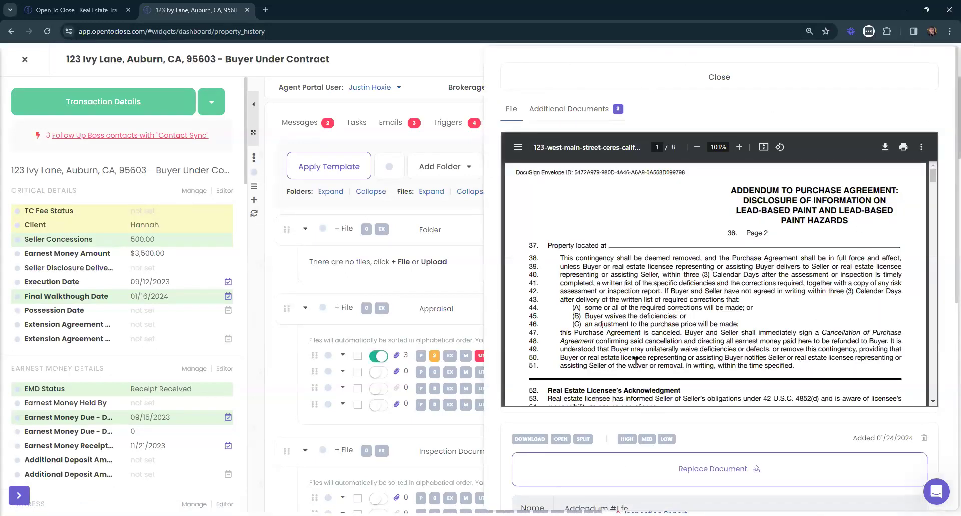
left_click(710, 75)
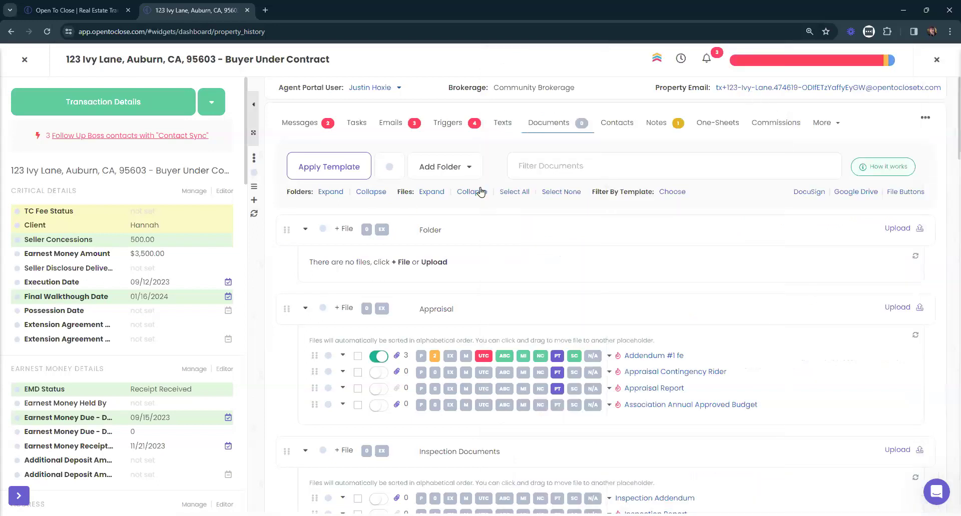
left_click(23, 60)
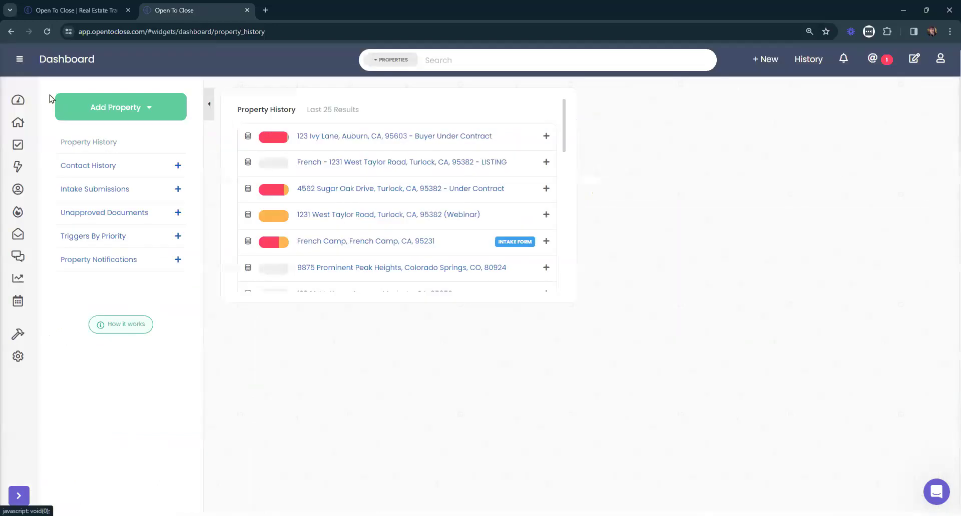
left_click(568, 102)
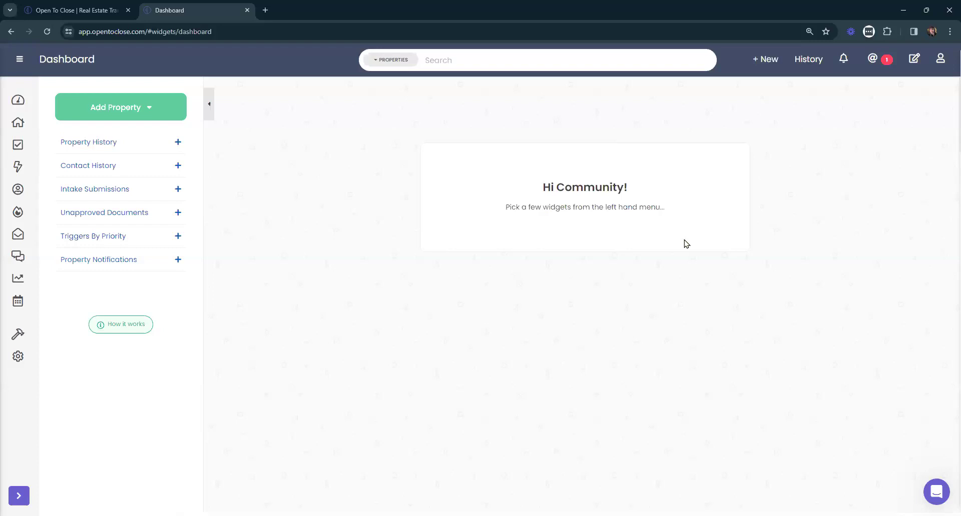
Go to Templating > Templates > New Import and expand the Import Type dropdown.
mouse_move(18, 334)
left_click(64, 345)
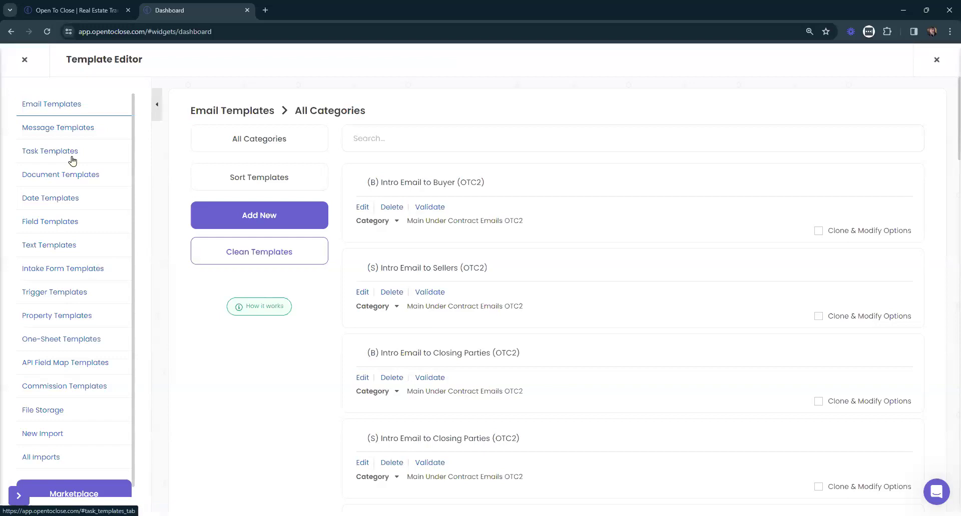
left_click(24, 59)
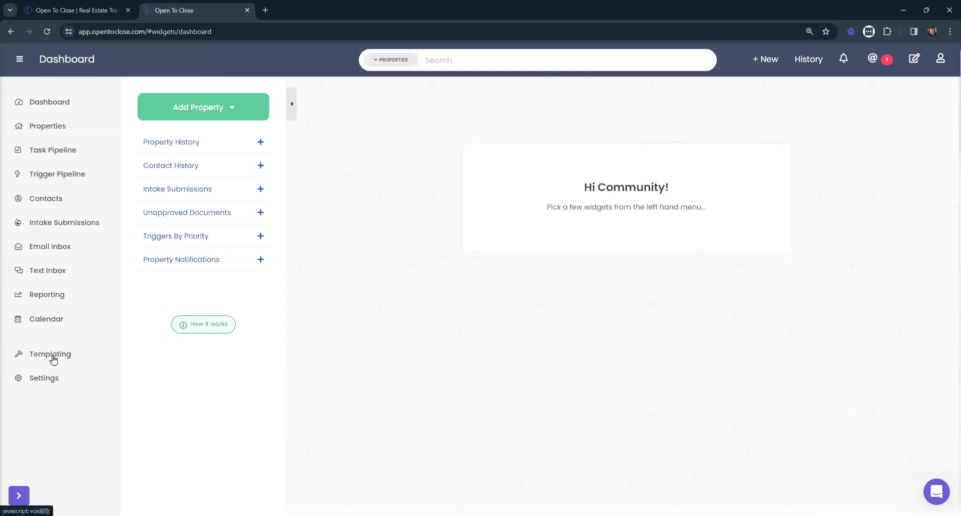
left_click(50, 356)
left_click(40, 381)
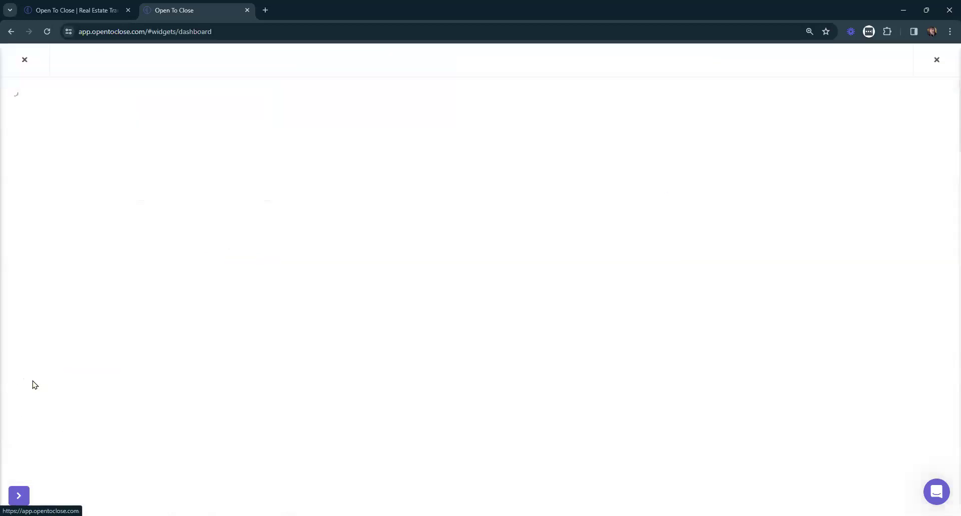
left_click(40, 424)
left_click(394, 180)
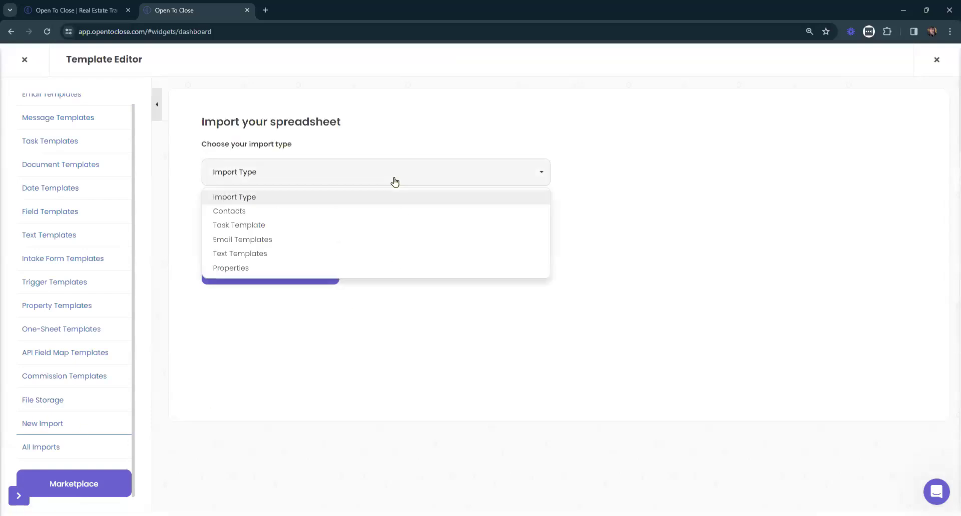
Choose Task Template as the import type and highlight its Task Name (Title) and Description fields.
left_click(250, 225)
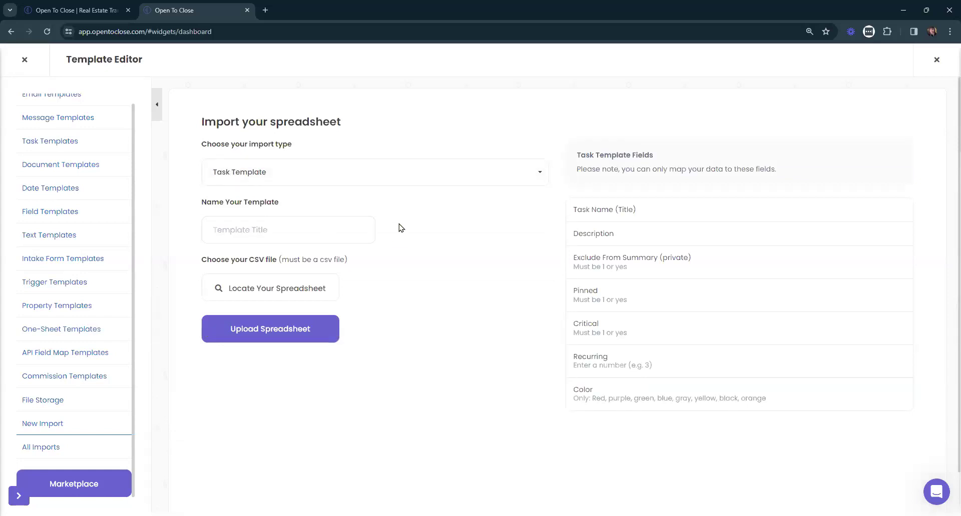
left_click_drag(639, 209, 575, 214)
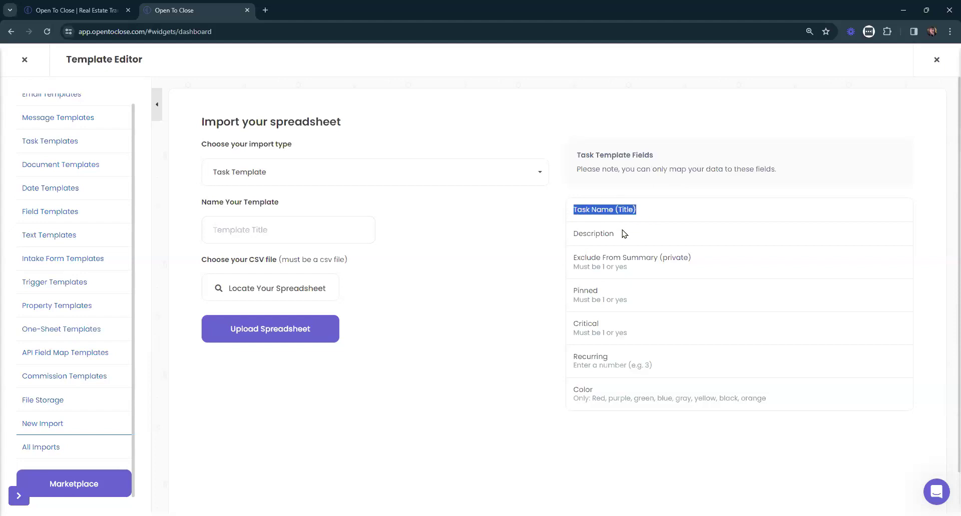
left_click(627, 234)
double_click(604, 239)
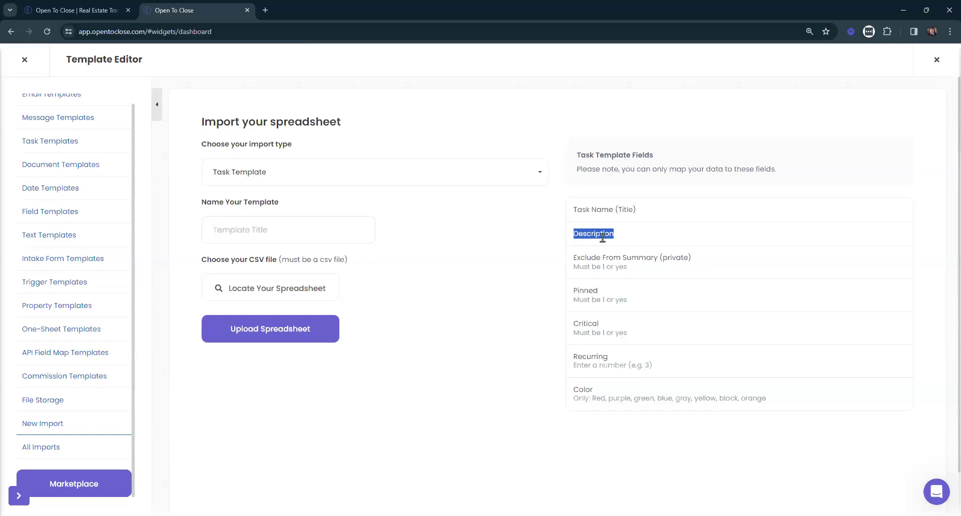
triple_click(601, 206)
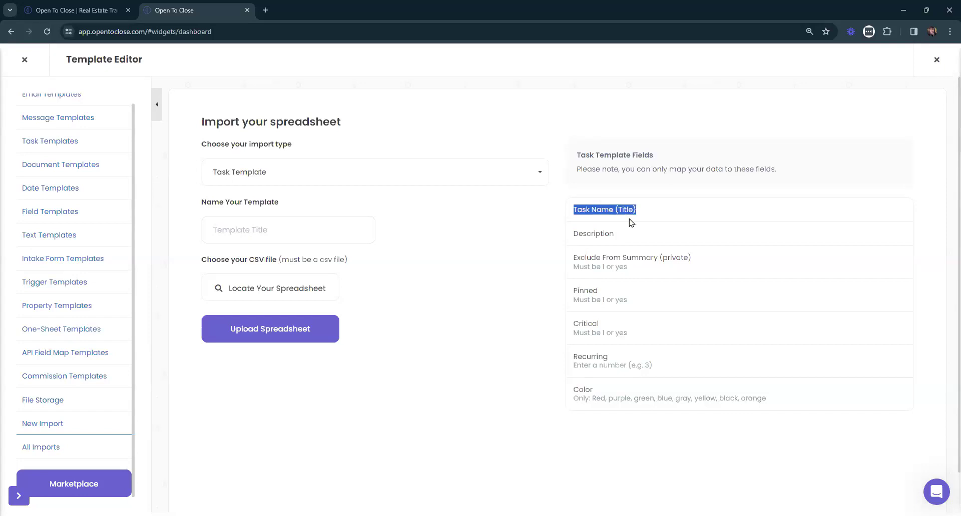
double_click(601, 238)
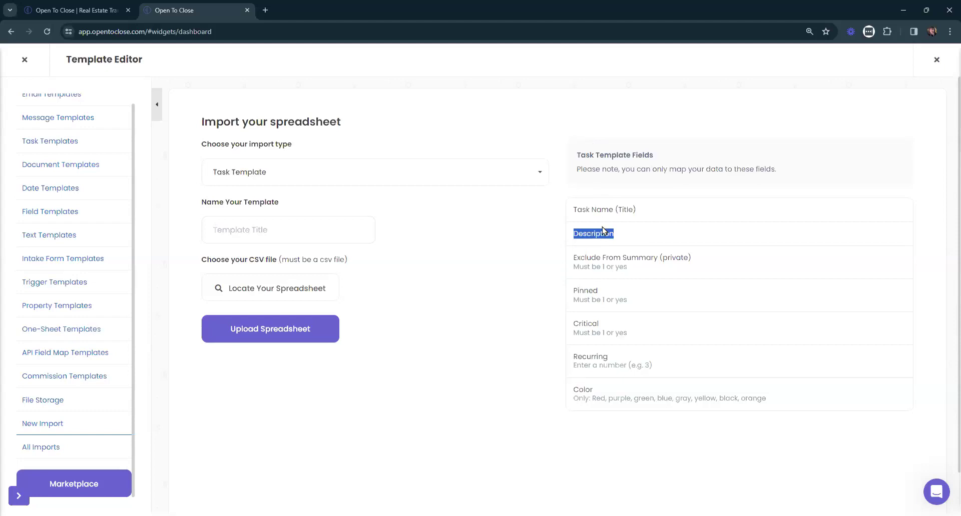
left_click(663, 223)
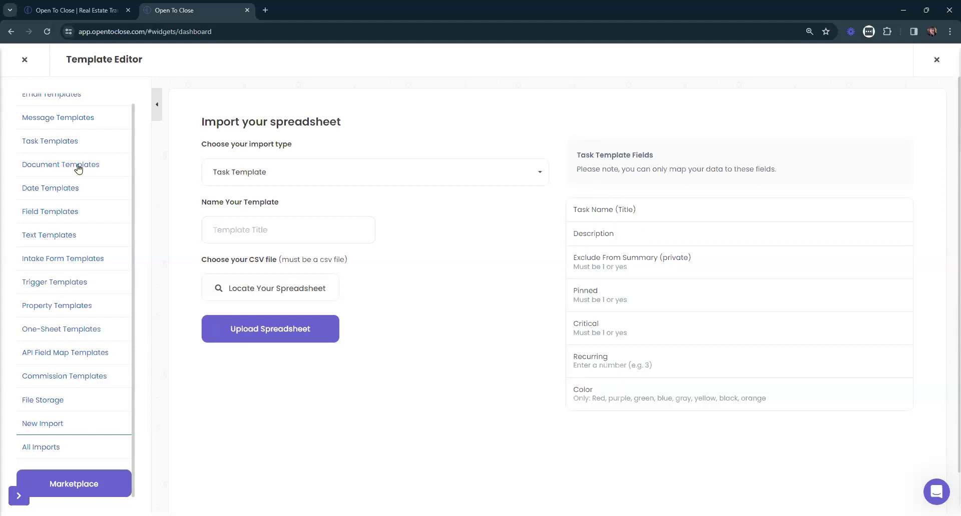
Open the Buyer Main Under Contract Tasks (OTC2) template, view Test Task's internal details, then close the editor.
left_click(42, 142)
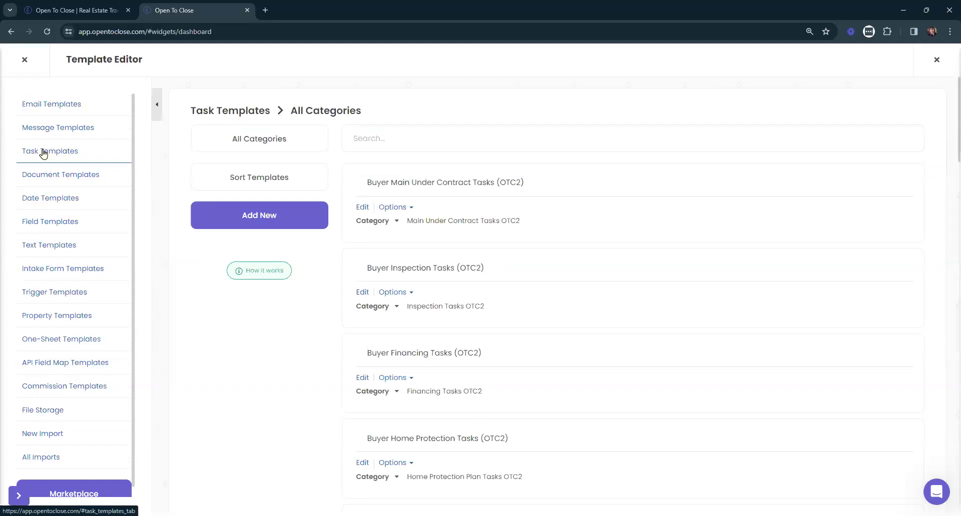
left_click(362, 207)
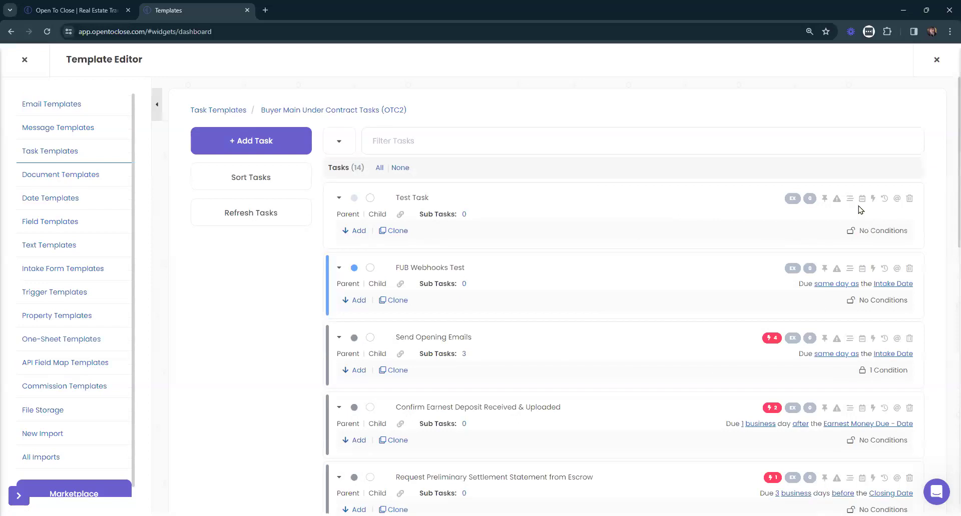
left_click(849, 198)
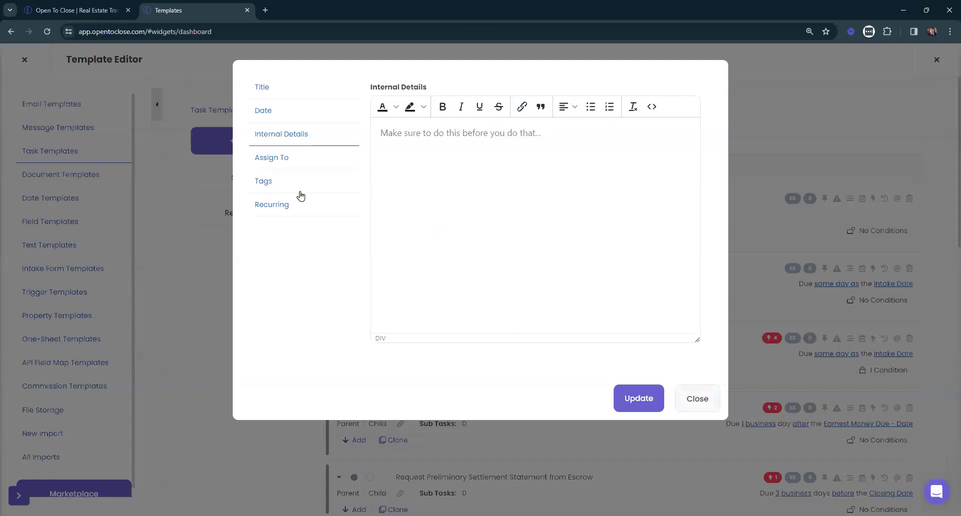
key("Escape")
left_click(20, 60)
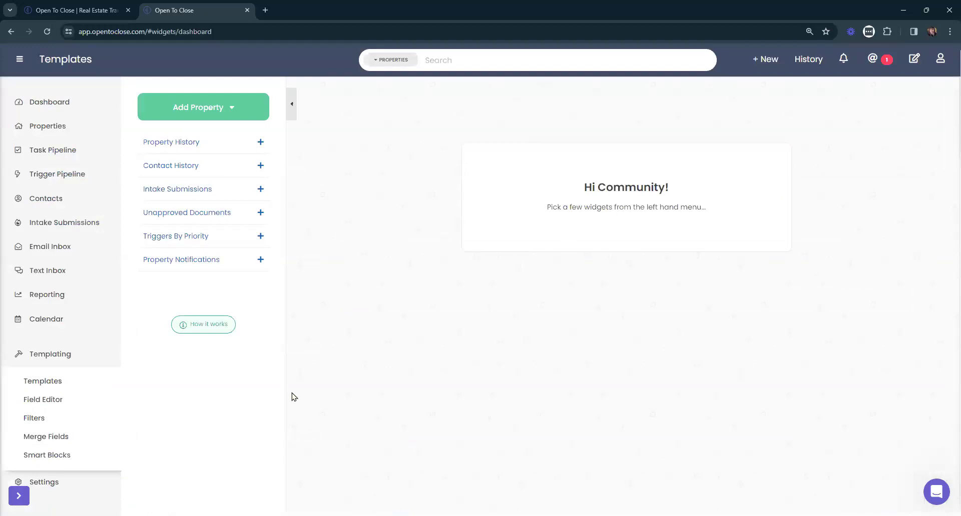
Return to the Templating spreadsheet import page and open a new browser tab.
left_click(44, 488)
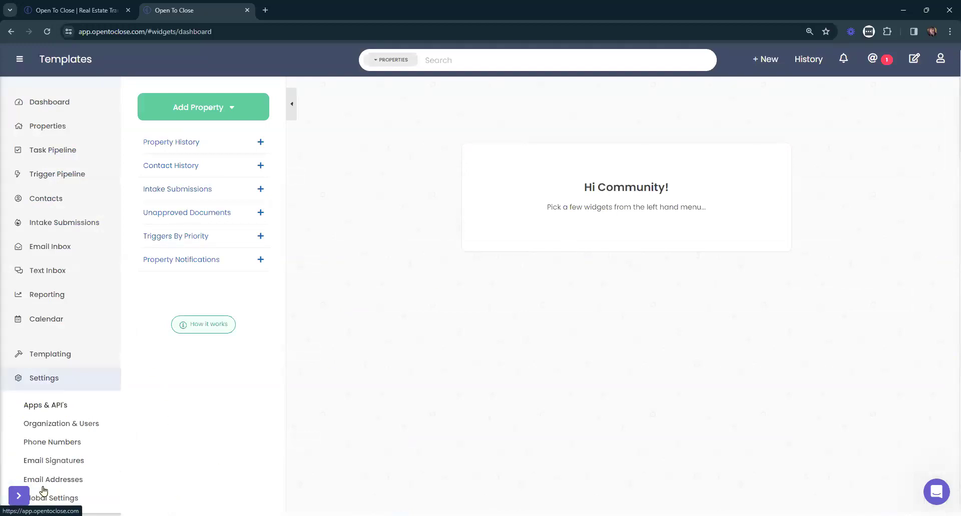
left_click(47, 359)
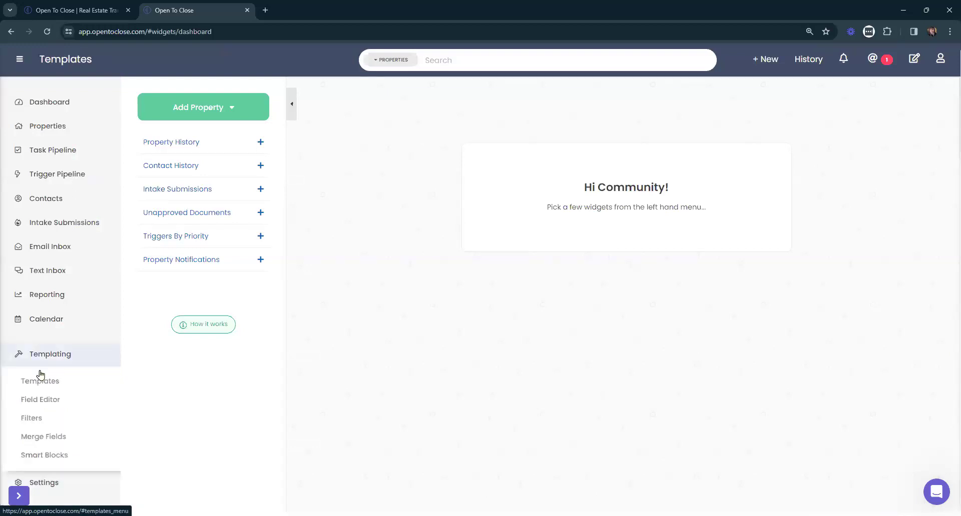
left_click(45, 426)
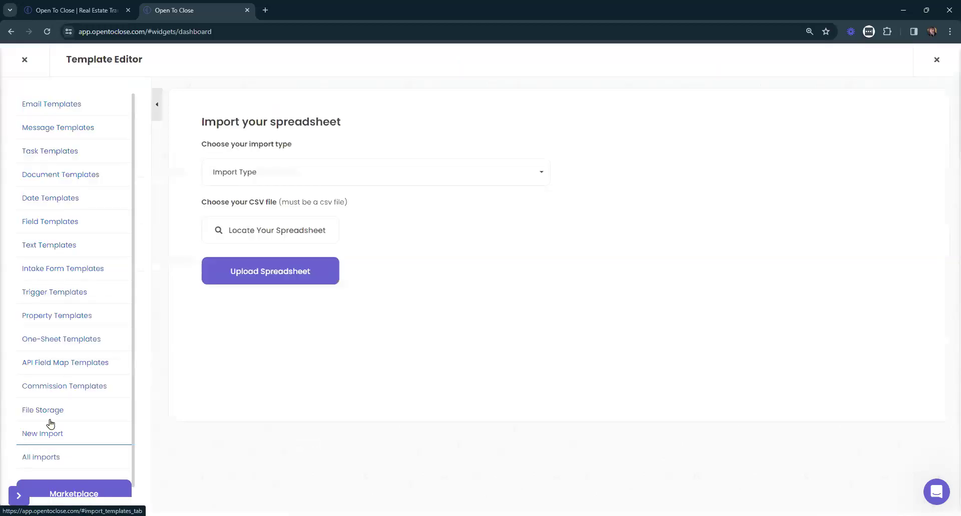
key("ctrl+t")
Create a new blank spreadsheet in Google Sheets.
left_click(925, 77)
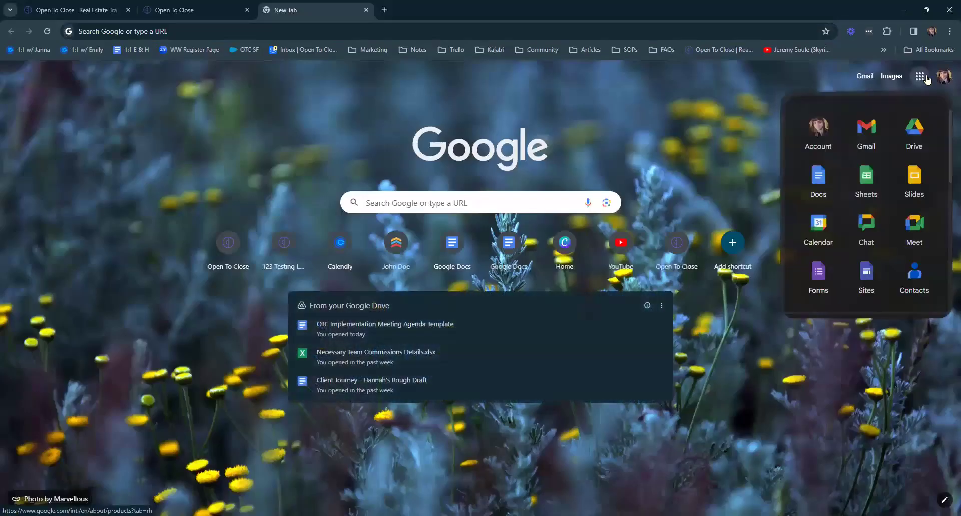
left_click(866, 178)
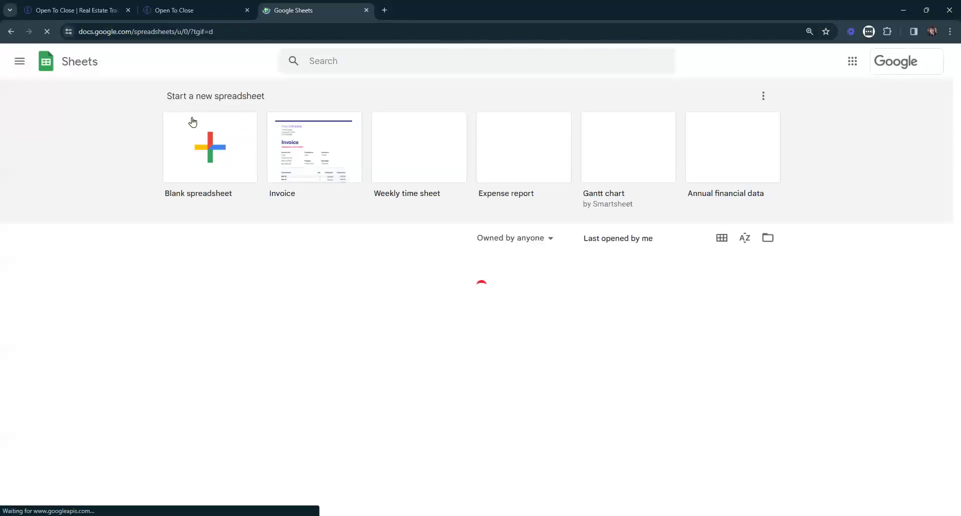
left_click(199, 140)
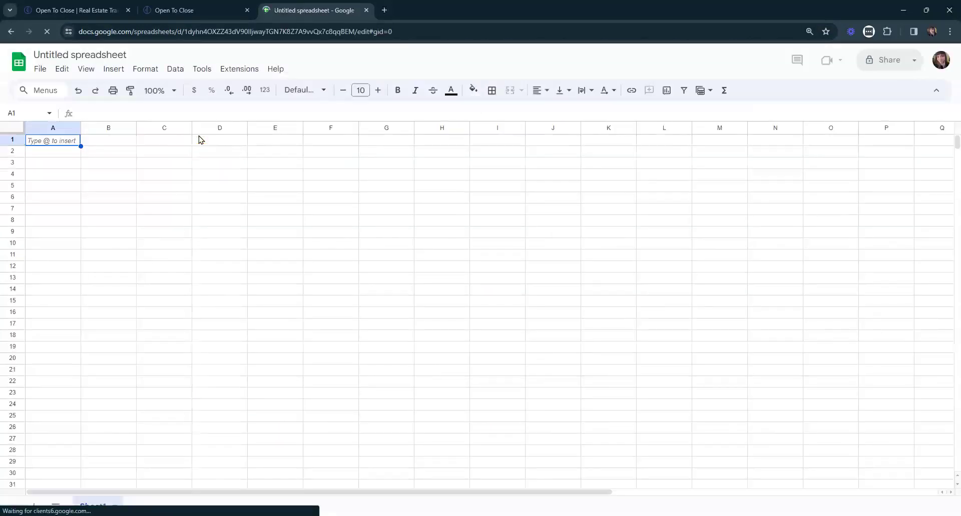
Choose Task Template as the Open To Close import type and copy its field list into the new sheet.
left_click(174, 12)
left_click(247, 173)
left_click(236, 226)
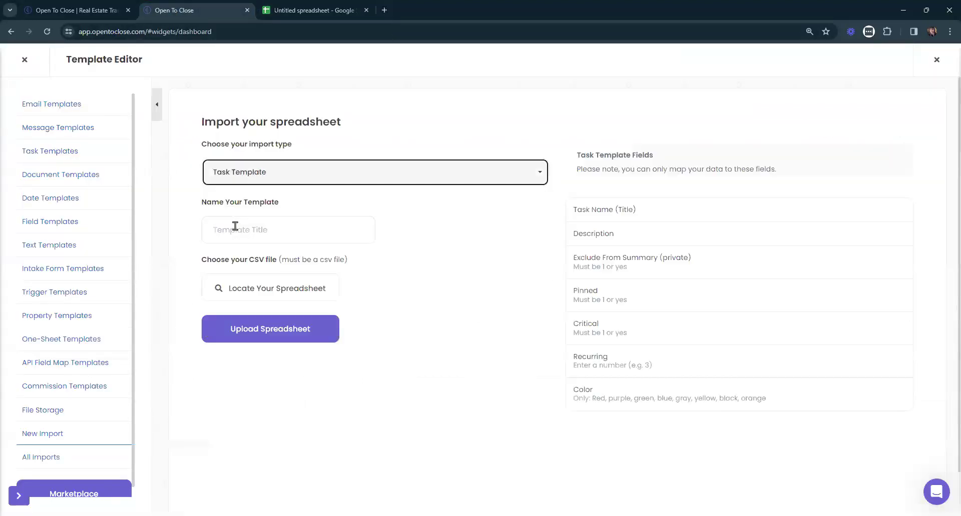
left_click_drag(573, 210, 841, 420)
key("ctrl+c")
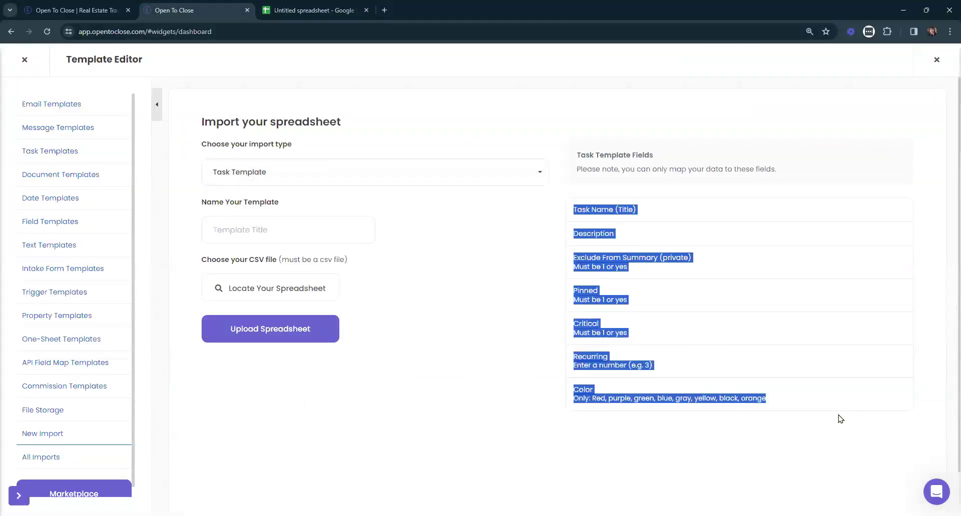
left_click(316, 5)
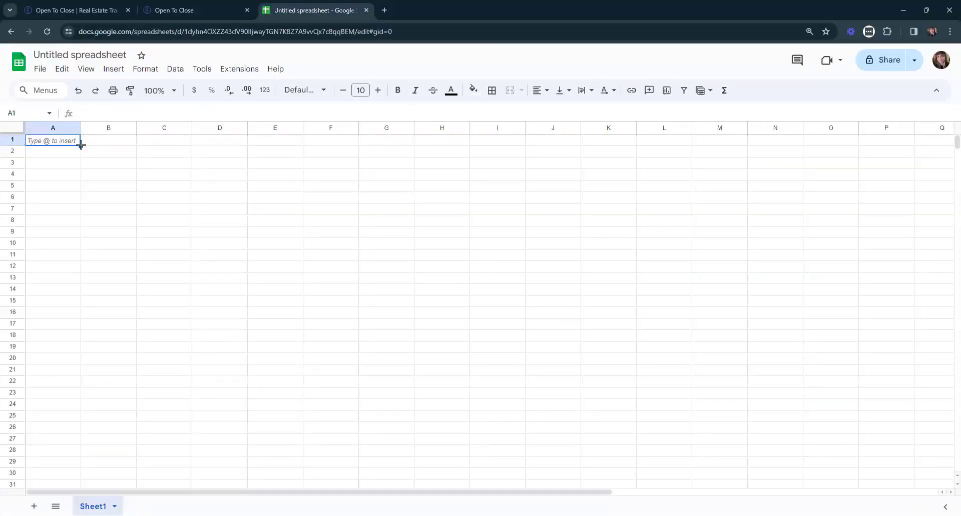
Paste the field list into column A and move Description into cell B1.
left_click_drag(81, 145, 392, 149)
key("ctrl+v")
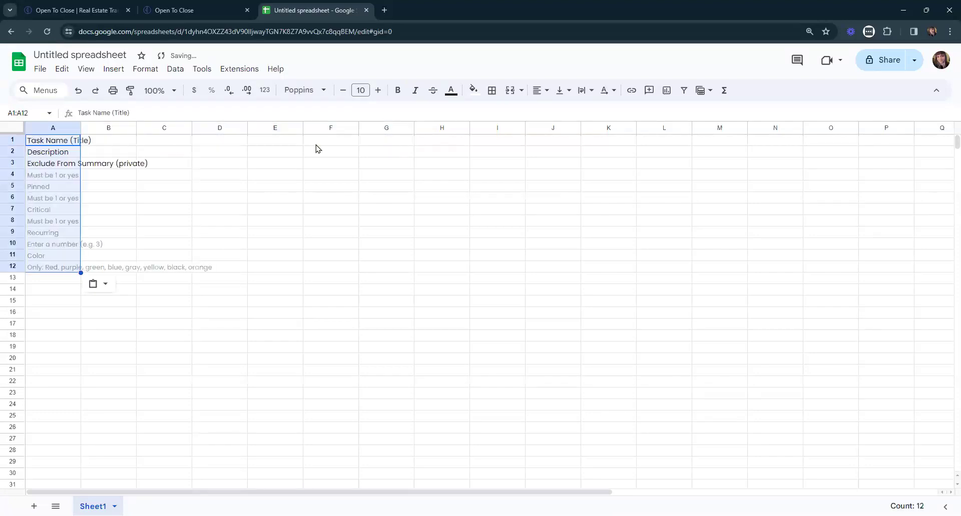
left_click(62, 171)
left_click(60, 144)
left_click(50, 153)
key("ctrl+x")
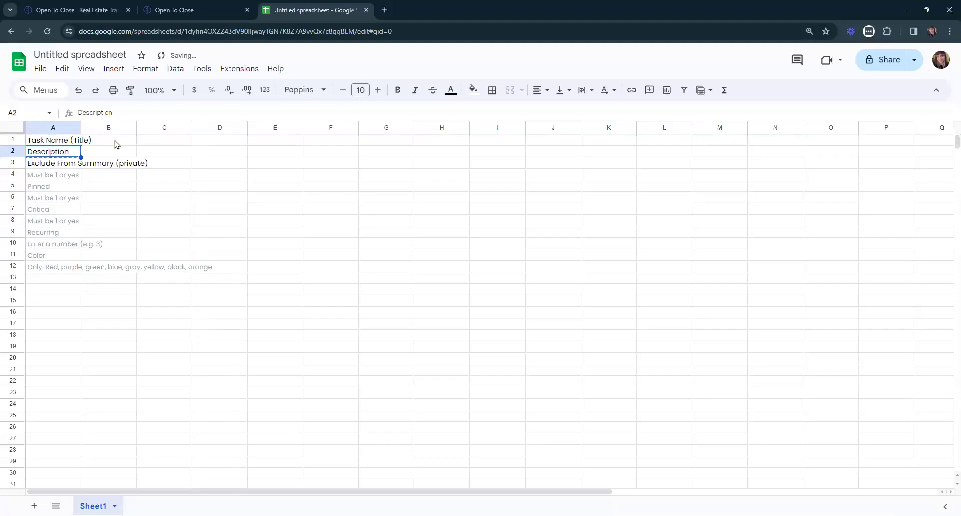
left_click(109, 142)
key("ctrl+v")
Auto-fit column A and delete the field notes in A3:A12.
double_click(80, 127)
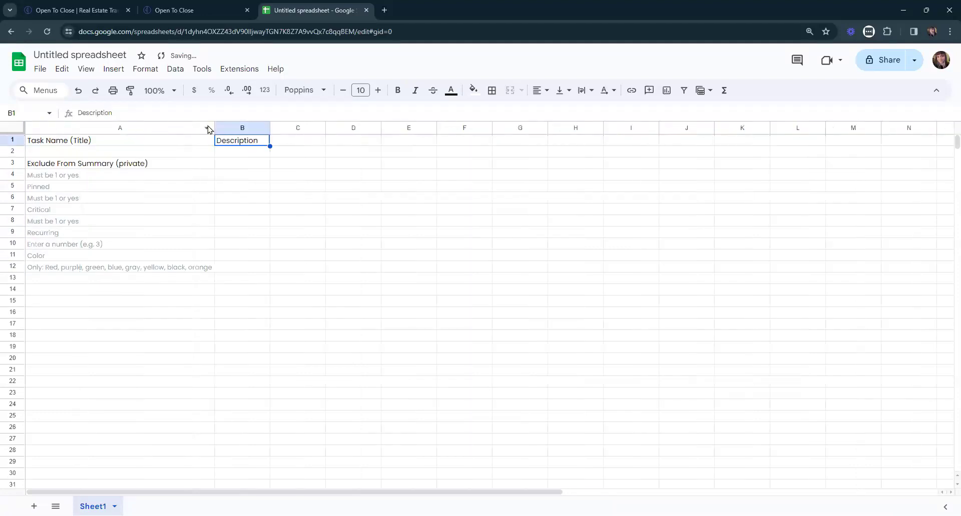
left_click_drag(111, 163, 100, 263)
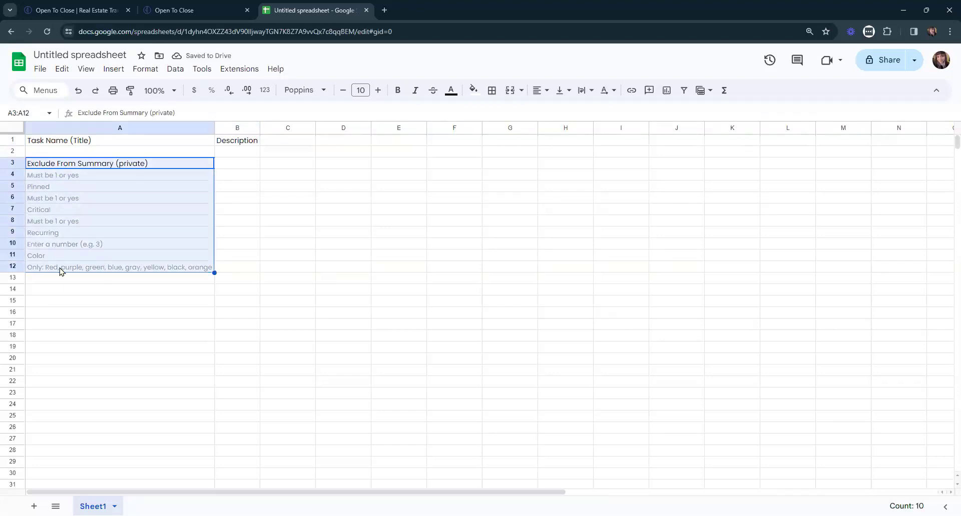
key("Delete")
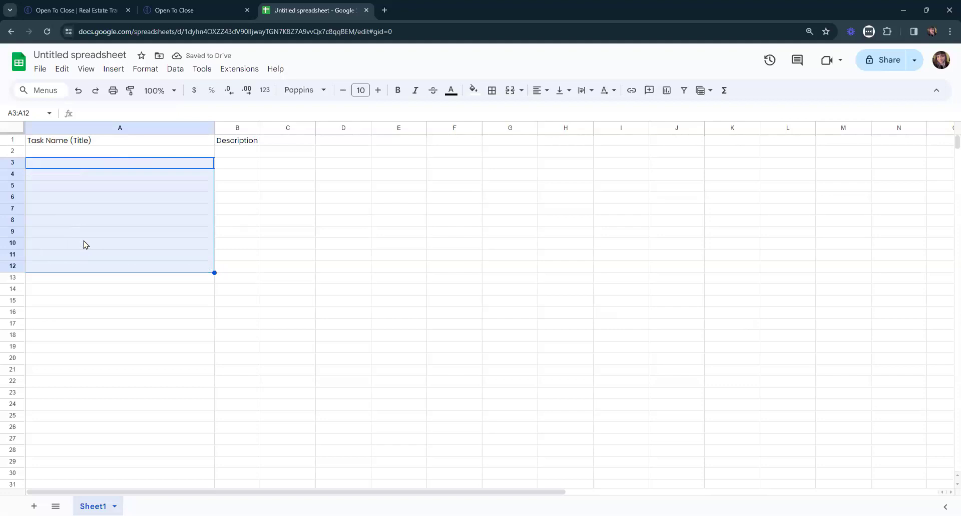
left_click(312, 225)
Check the empty cells under Task Name (Title) and Description, then return to Open To Close.
left_click(38, 143)
left_click(249, 142)
left_click(105, 143)
left_click_drag(169, 153, 161, 461)
left_click_drag(243, 149, 257, 420)
left_click(190, 267)
left_click(192, 6)
left_click(506, 314)
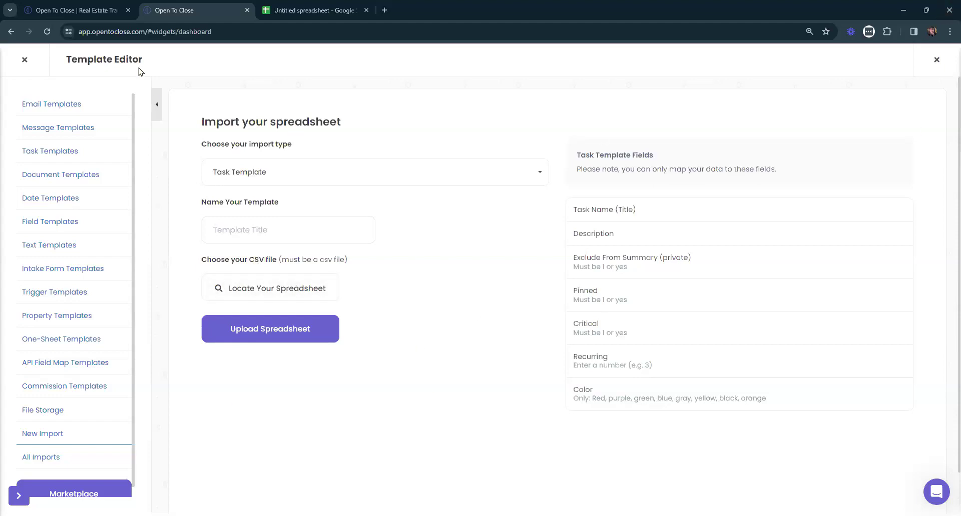
left_click(381, 10)
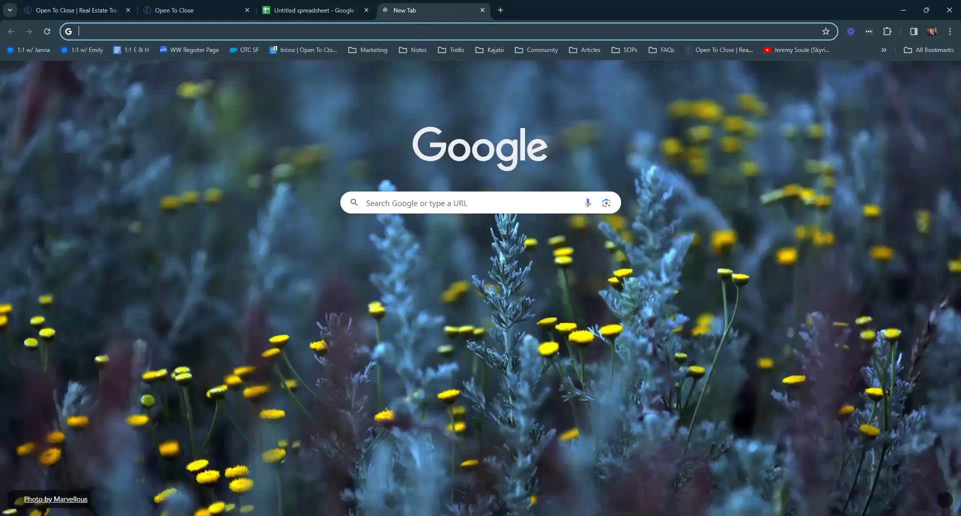
key("ctrl+w")
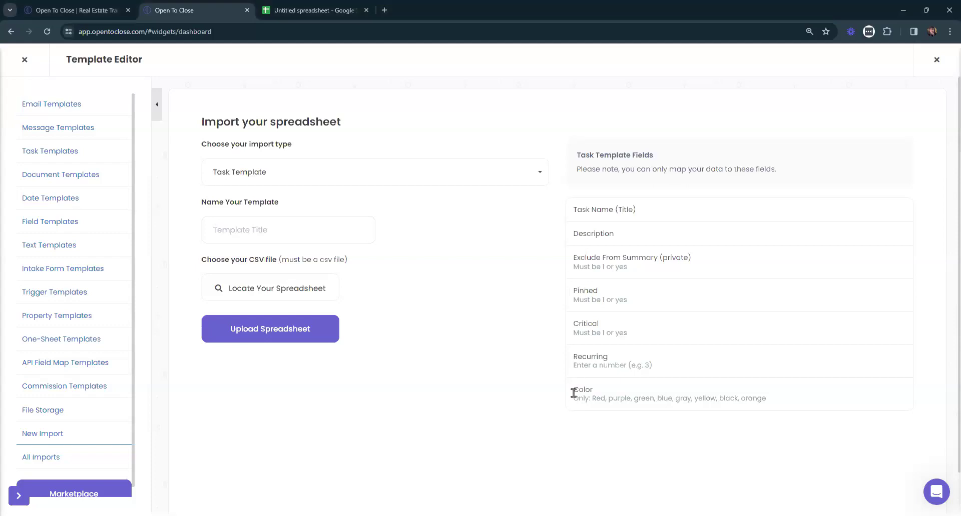
left_click_drag(573, 390, 815, 422)
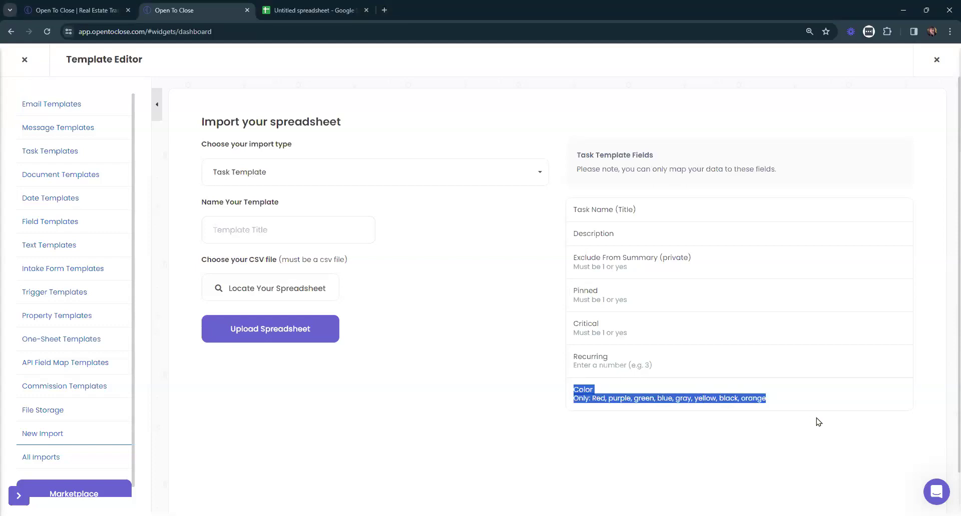
Select all tasks in Buyer Main Under Contract Tasks (OTC2) and apply one colour with Set Color.
left_click(51, 152)
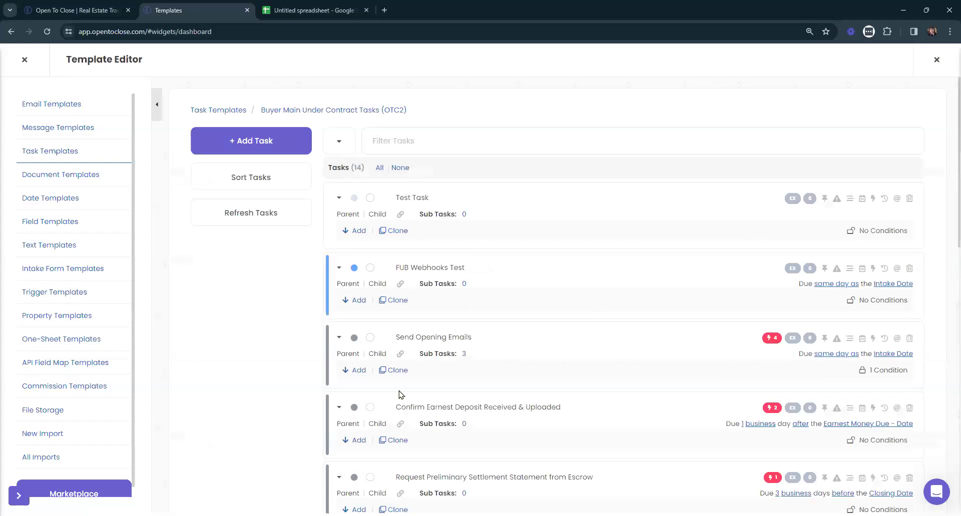
scroll(396, 345, "down", 7)
scroll(403, 339, "up", 8)
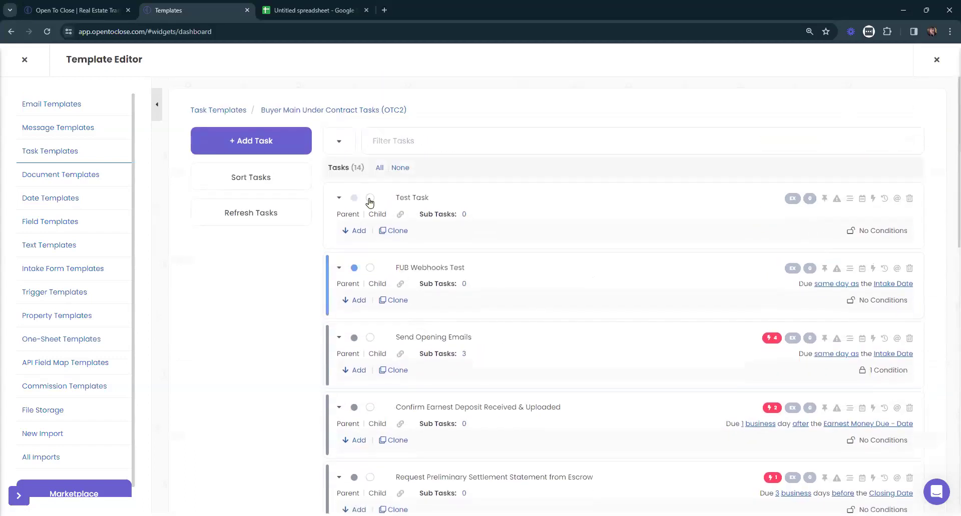
left_click(380, 167)
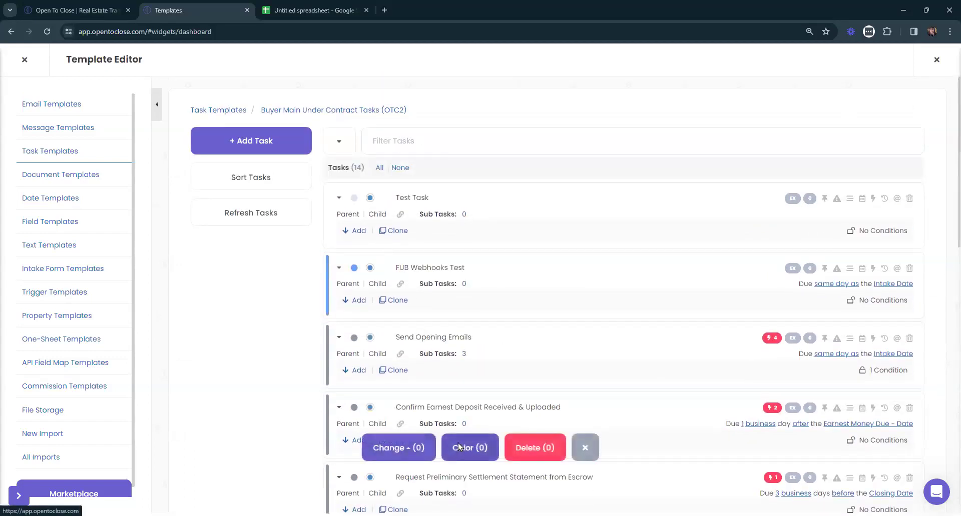
left_click(459, 446)
left_click(434, 209)
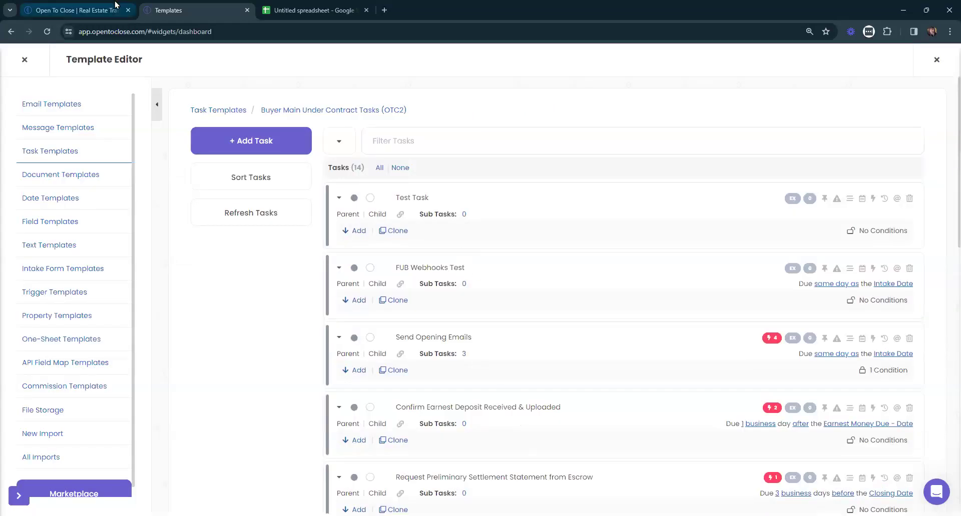
Start a fresh spreadsheet import with New Import.
left_click(103, 10)
left_click(200, 11)
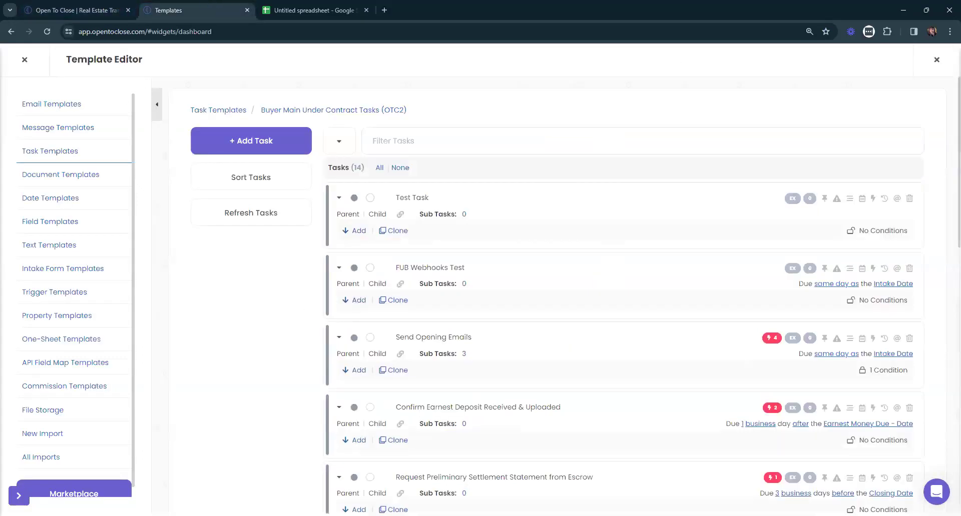
left_click(49, 436)
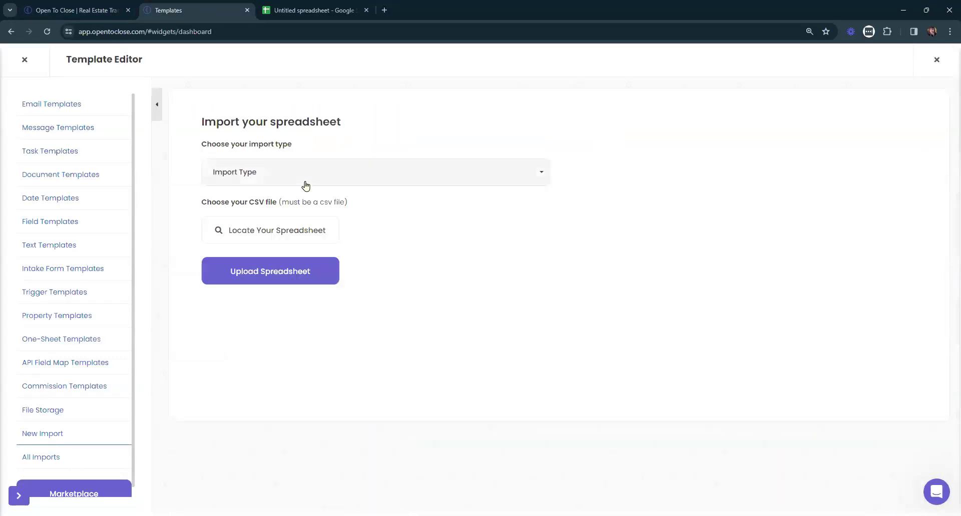
Choose Task Template as the import type and review its fields: Critical, Pinned, Task Name (Title), Description.
left_click(245, 173)
left_click(223, 225)
left_click_drag(573, 324, 634, 328)
double_click(575, 291)
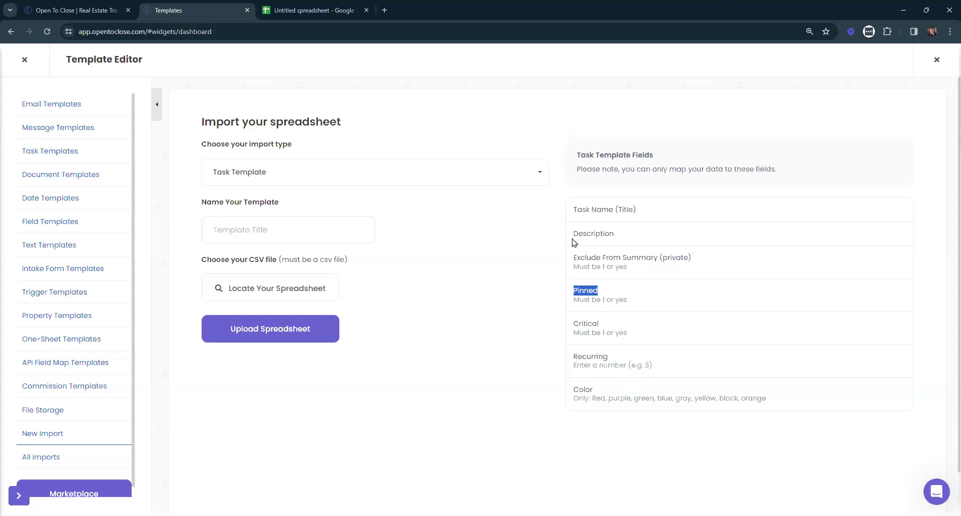
left_click_drag(620, 235, 572, 210)
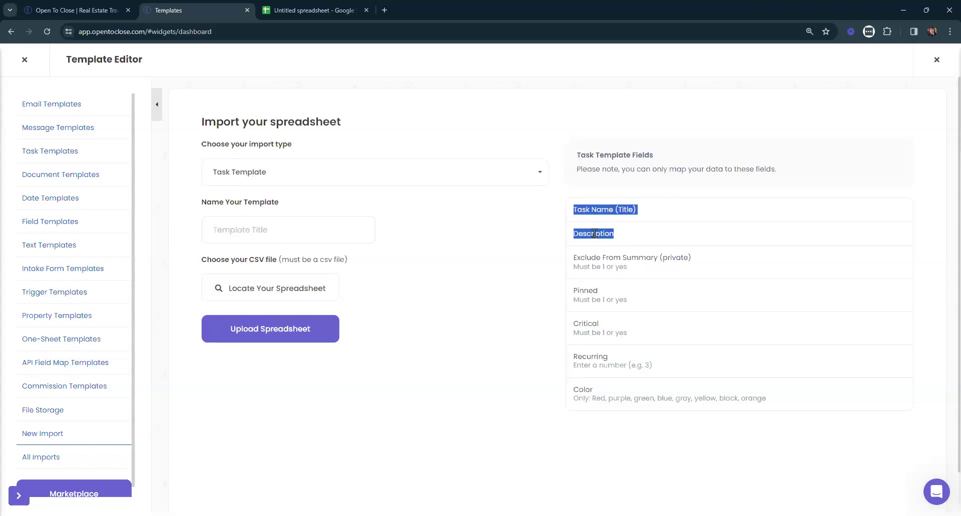
Browse the Task Templates list.
left_click(43, 152)
scroll(533, 148, "down", 10)
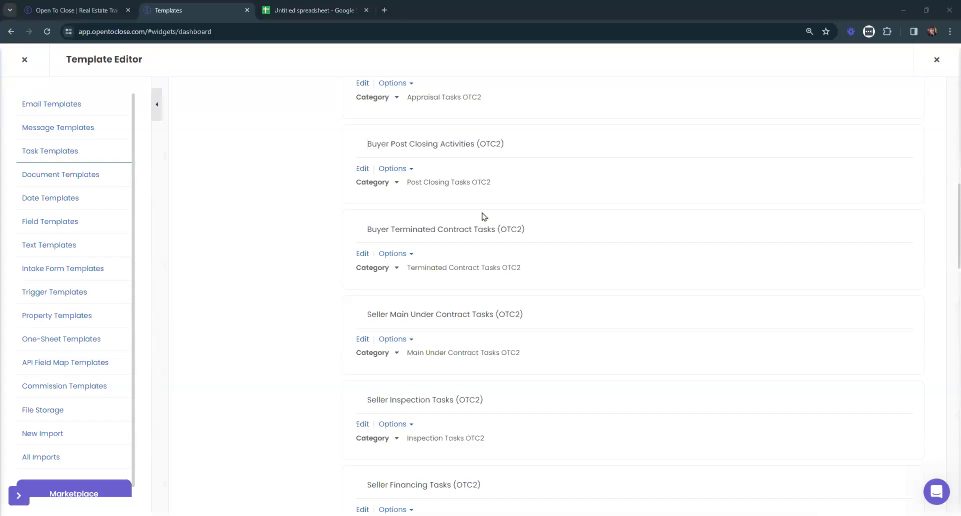
scroll(581, 130, "up", 9)
scroll(585, 116, "up", 2)
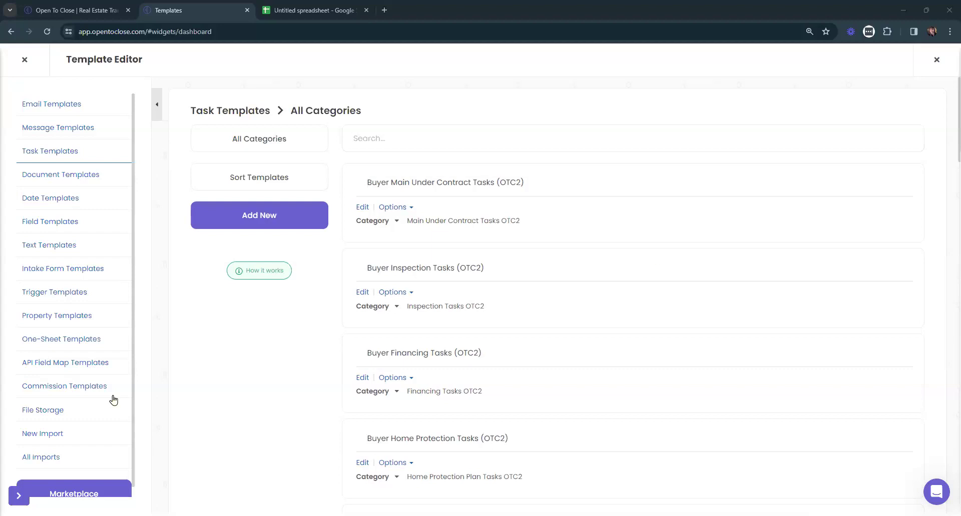
Reopen New Import, then go to the spreadsheet and select the Task Name (Title) header.
left_click(43, 433)
left_click(350, 178)
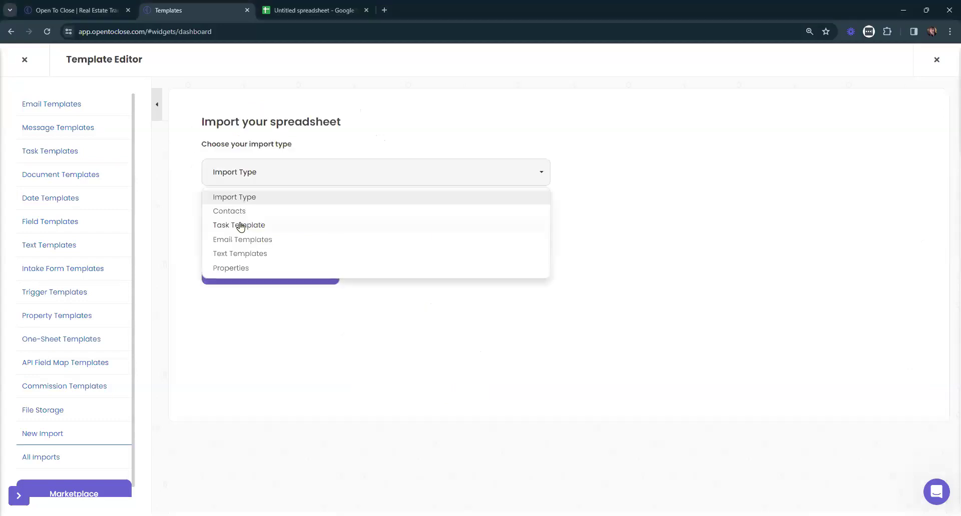
left_click(312, 11)
left_click(70, 142)
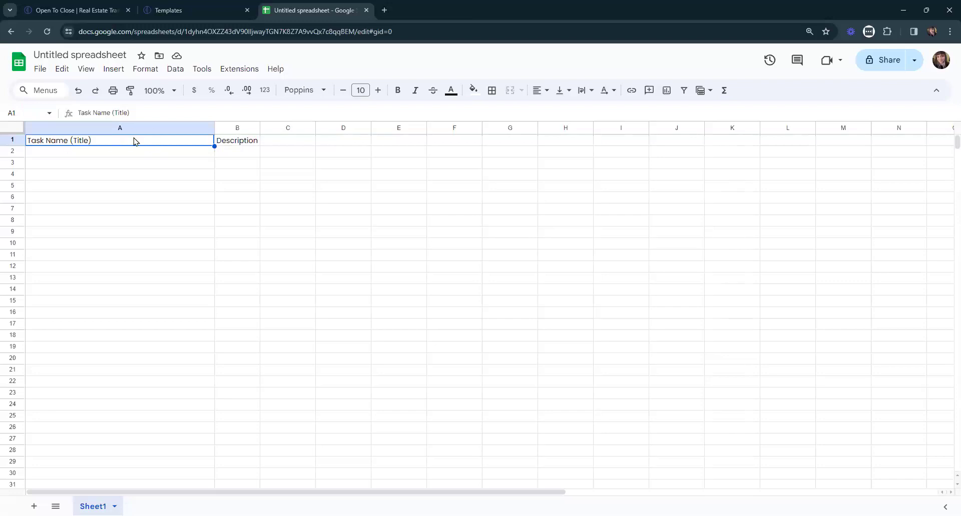
Enter 'Task 1' in A2 and 'Due Same Day As Contract Date' in B2.
left_click(86, 155)
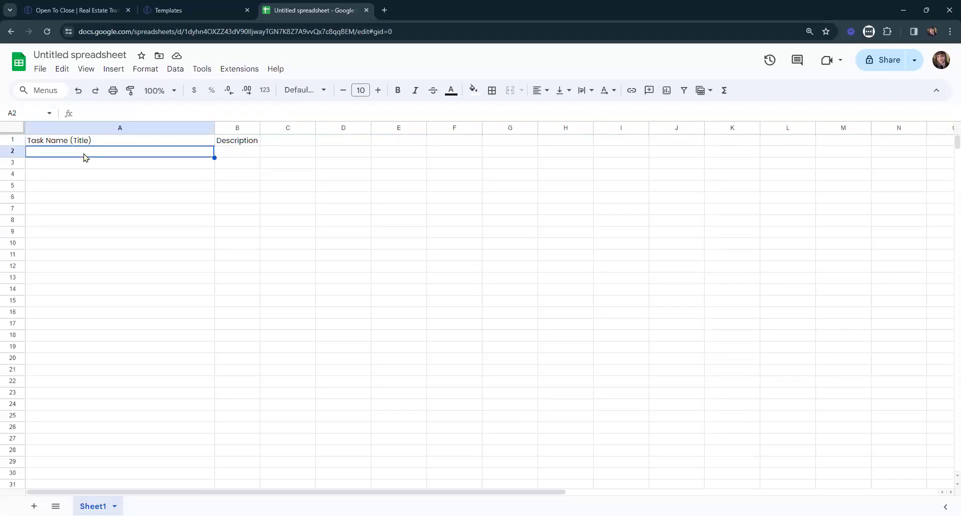
double_click(52, 151)
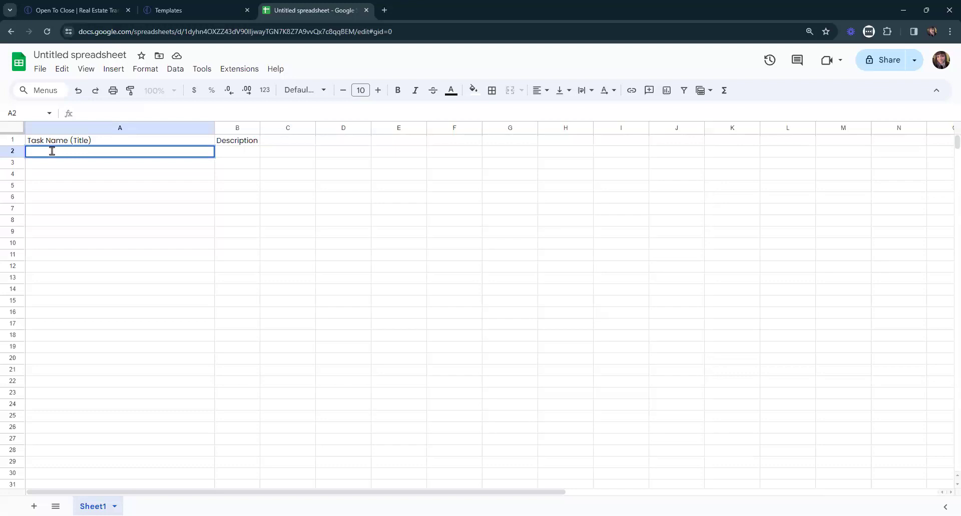
type("Task 1")
key("Tab")
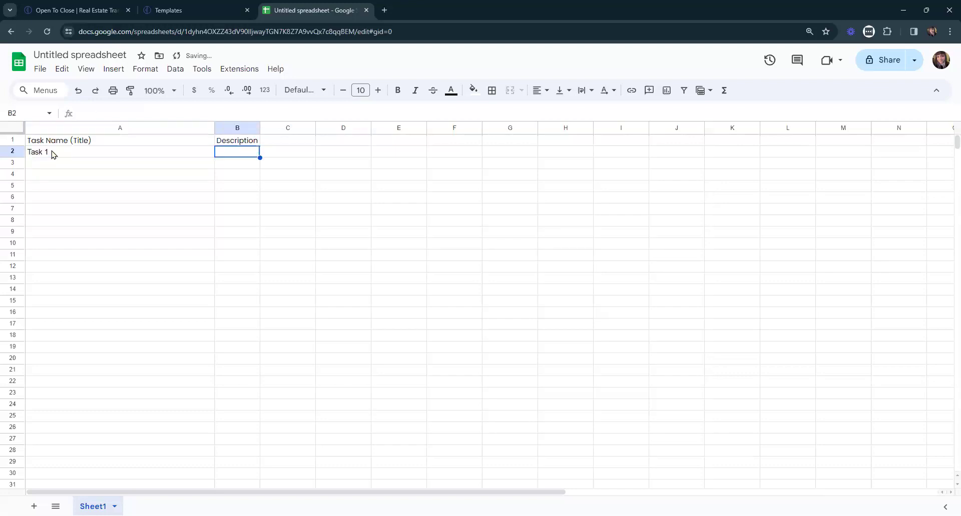
type("Due ")
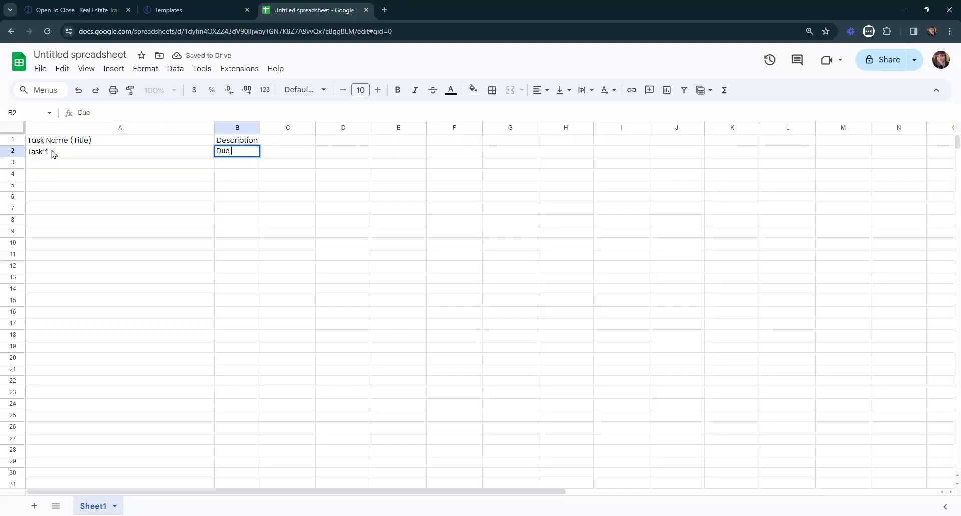
type("Conto")
key("BackSpace")
key("BackSpace")
type("Same Day AS")
key("BackSpace")
type("s Contract Acc")
key("BackSpace")
key("BackSpace")
key("BackSpace")
key("BackSpace")
type("Date")
key("Return")
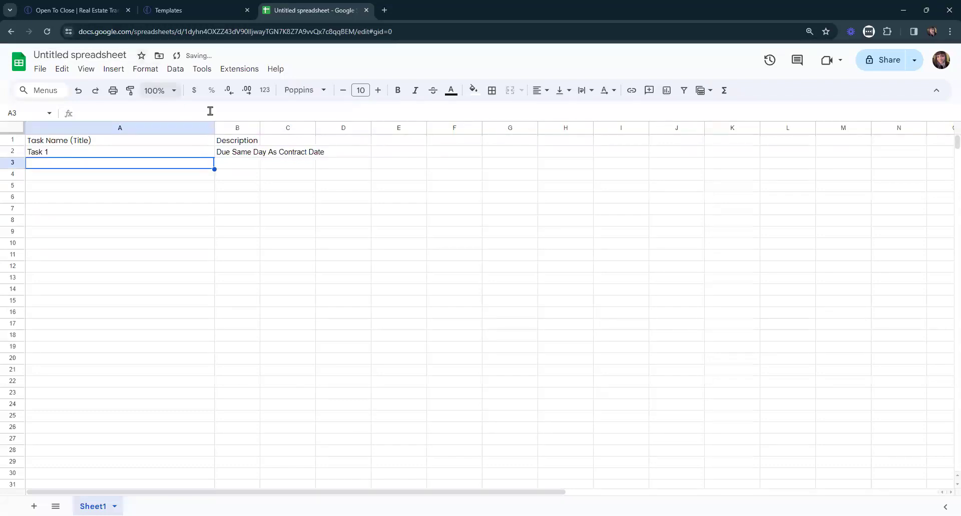
Auto-fit column B and fill Task 2–Task 14 and the description down to row 15.
double_click(260, 129)
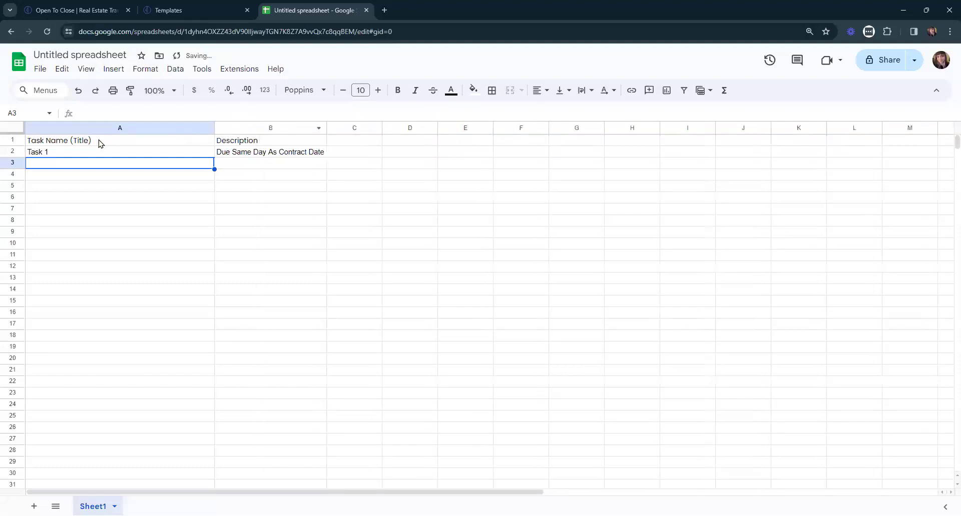
left_click(83, 141)
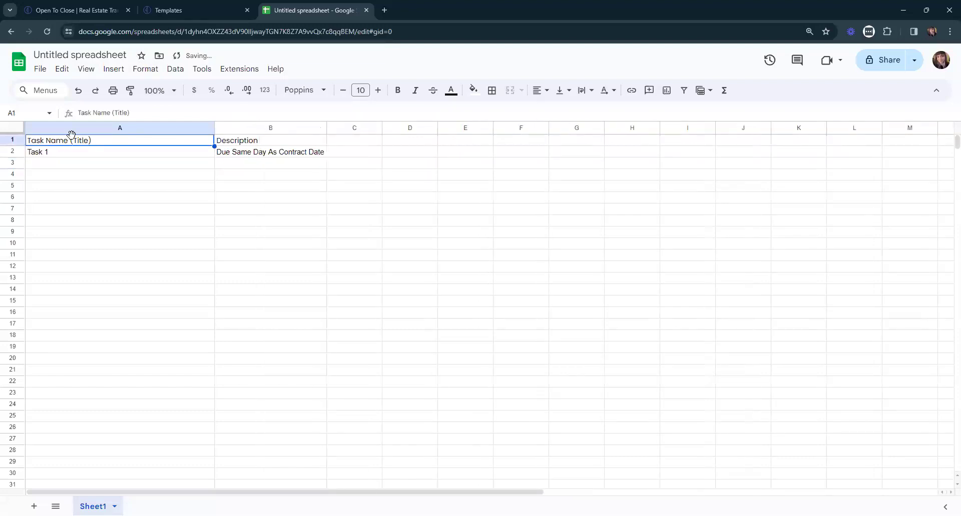
left_click(254, 144)
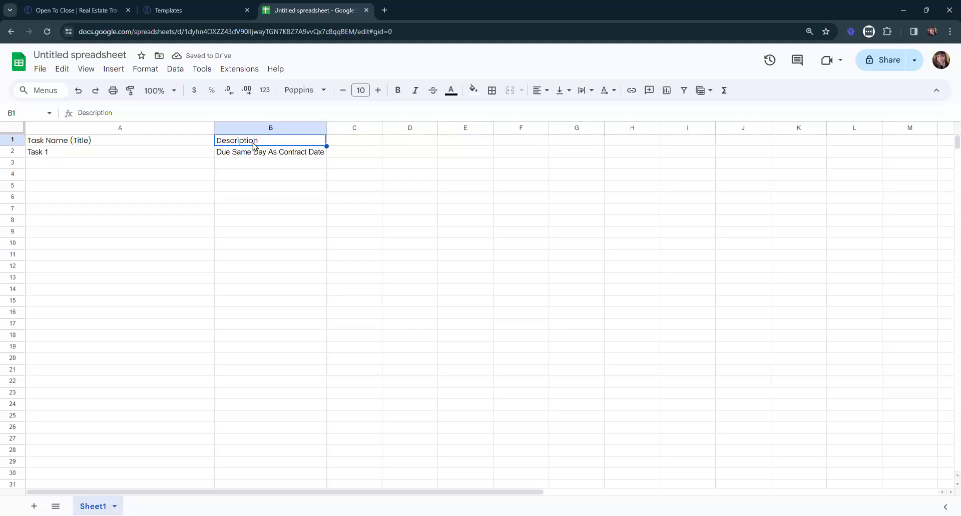
left_click(59, 158)
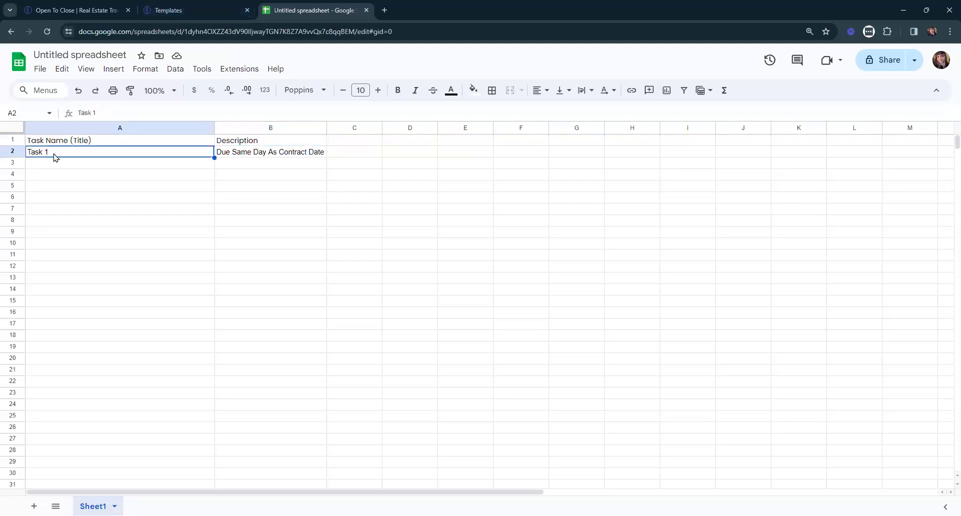
left_click_drag(214, 158, 212, 302)
left_click(324, 157)
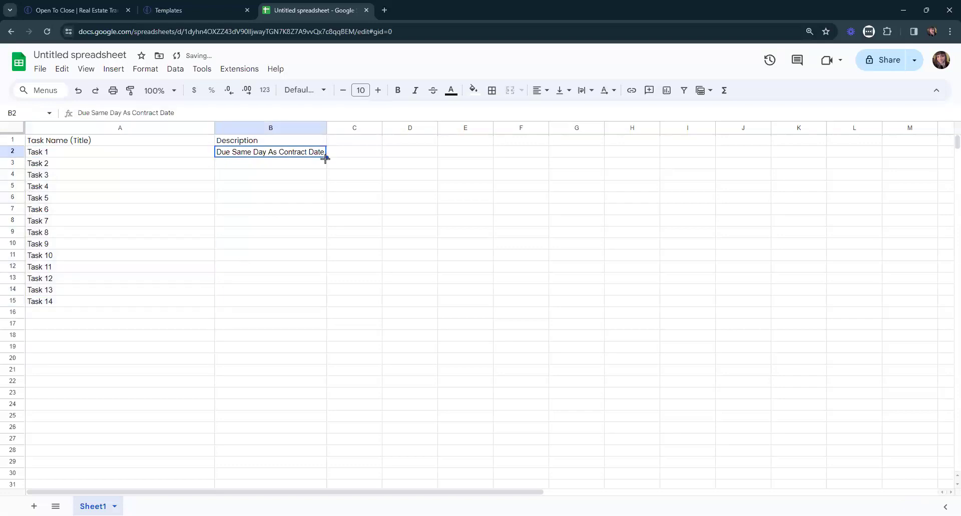
left_click_drag(325, 159, 320, 303)
left_click(190, 187)
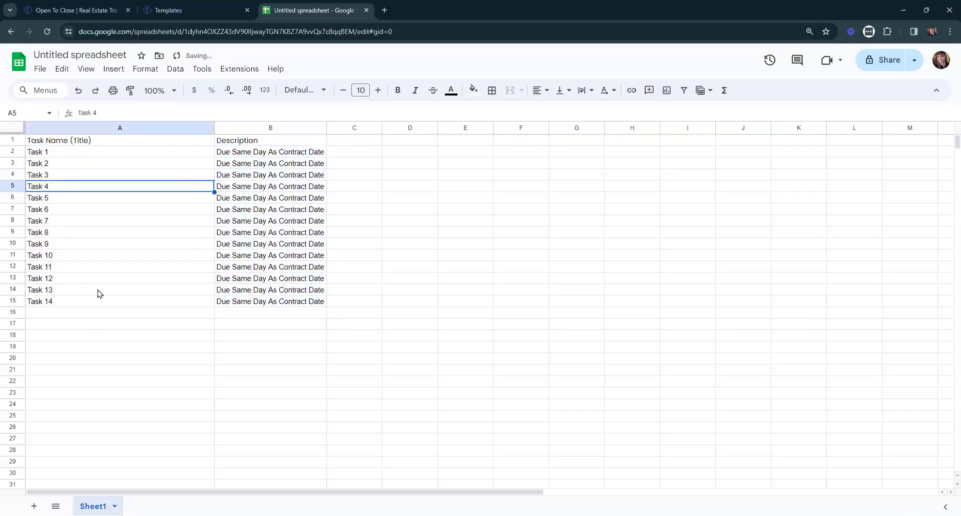
Rename the spreadsheet from Untitled to 'WW Import Tasks'.
left_click(94, 56)
key("BackSpace")
type("WW Import Tesks")
key("Return")
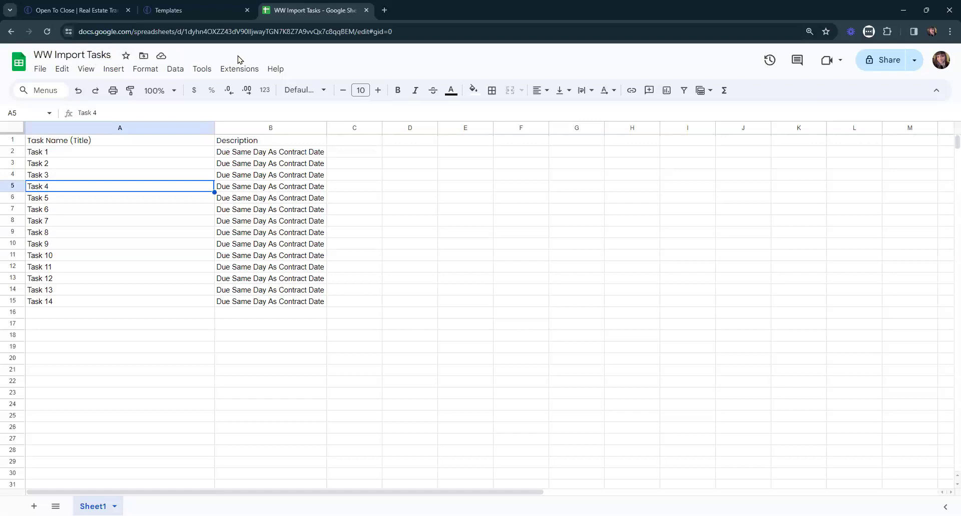
left_click(42, 71)
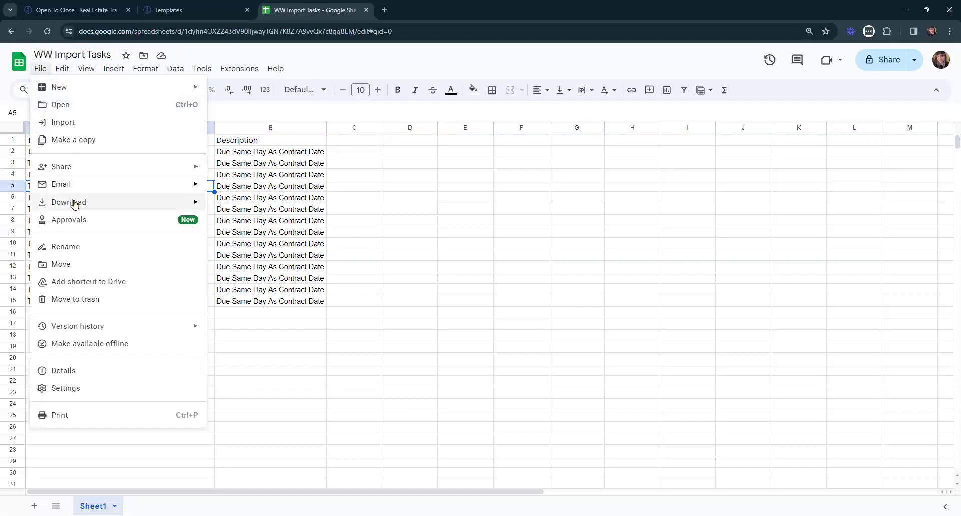
Download the sheet as Comma Separated Values (WW Import Tasks - Sheet1.csv) and return to the import page.
mouse_move(79, 169)
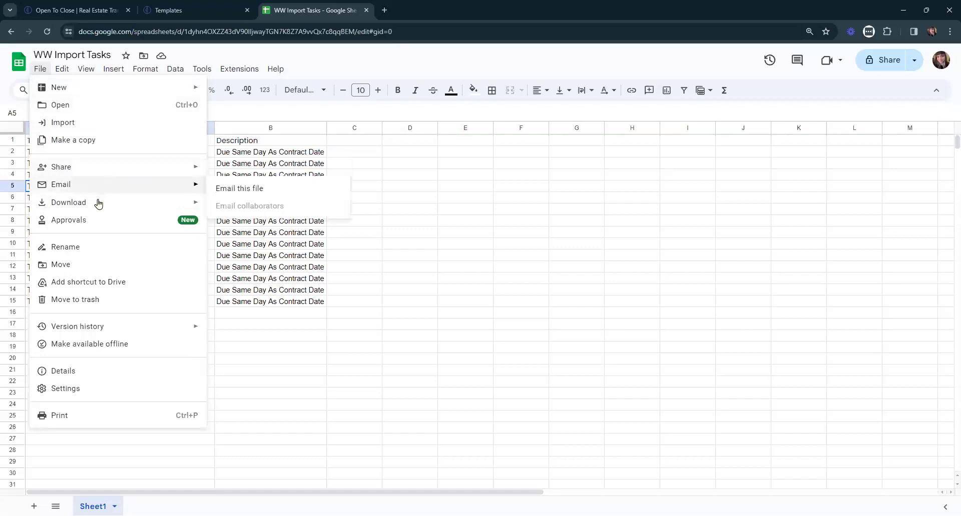
mouse_move(68, 72)
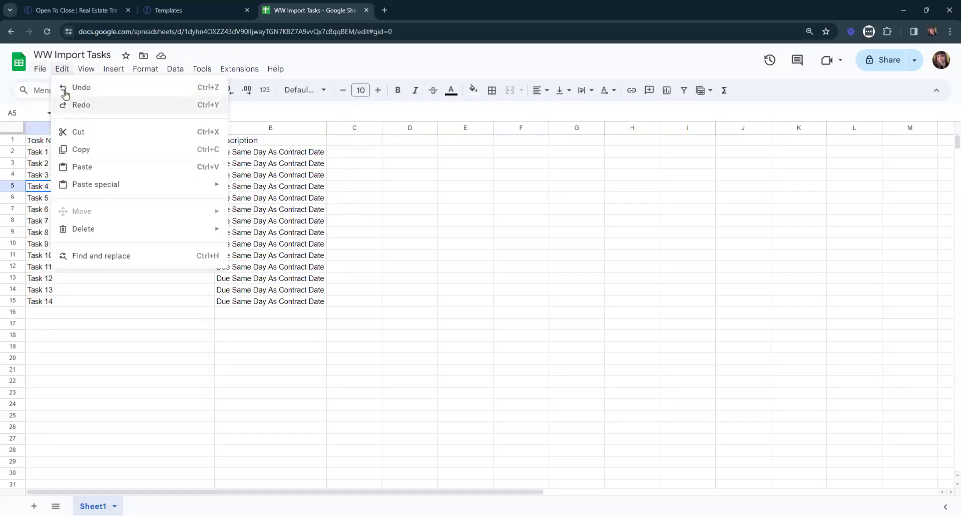
mouse_move(40, 70)
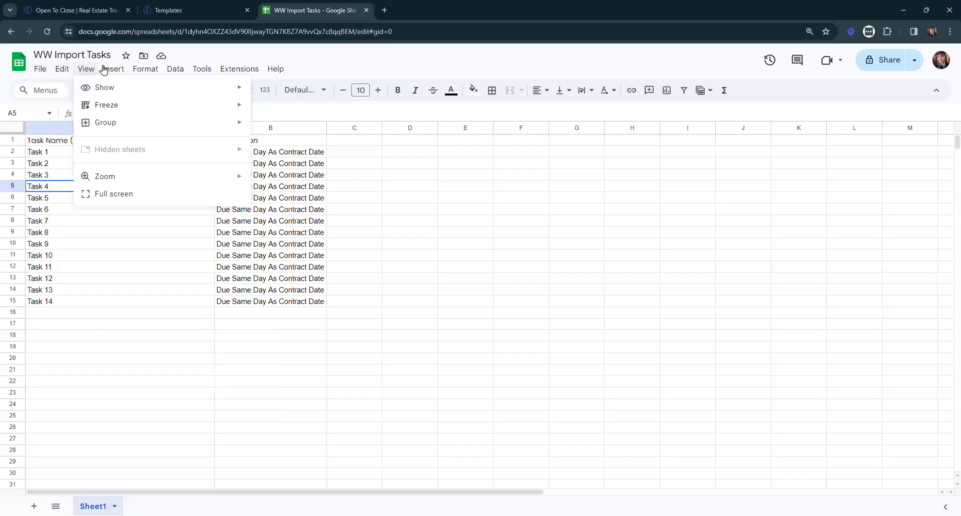
mouse_move(150, 71)
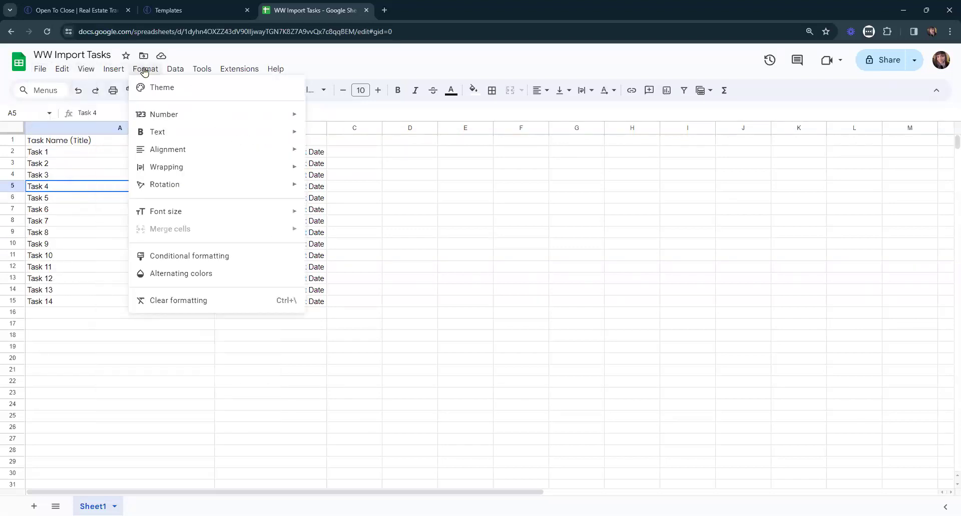
mouse_move(188, 72)
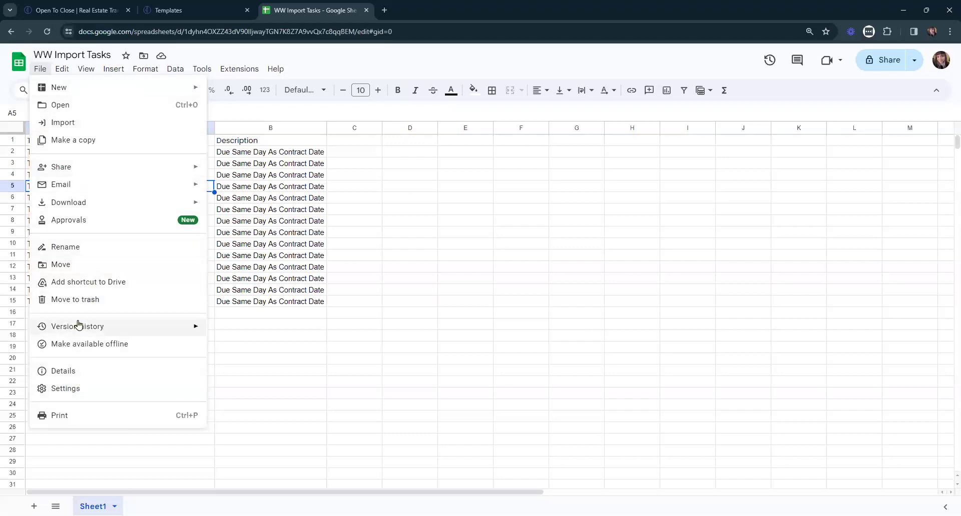
mouse_move(115, 205)
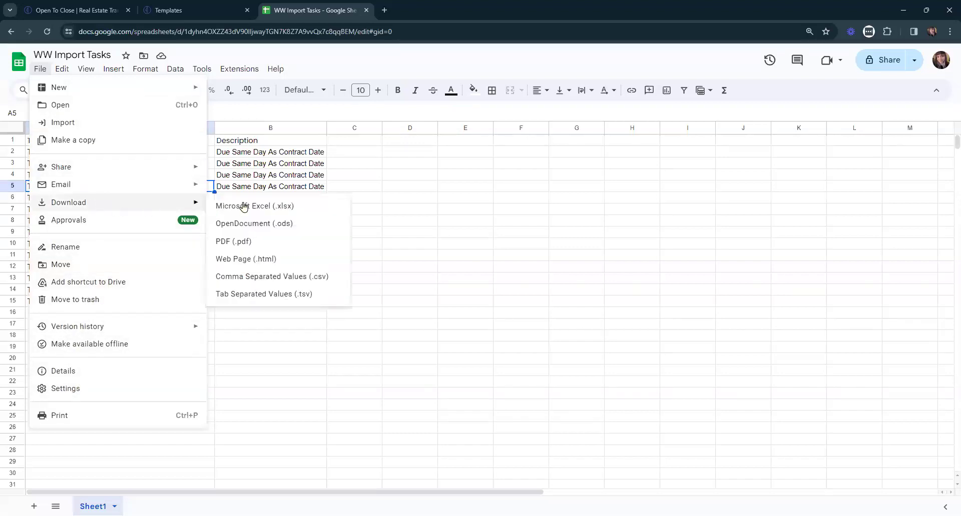
left_click(318, 276)
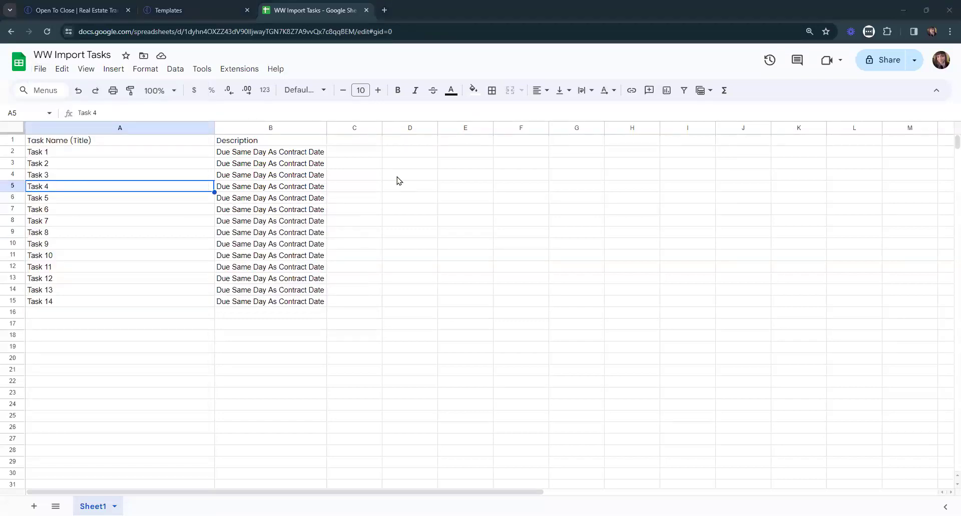
left_click(158, 4)
Name the Task Template import 'Test Tasks WW' and upload the WW Import Tasks CSV.
left_click(233, 224)
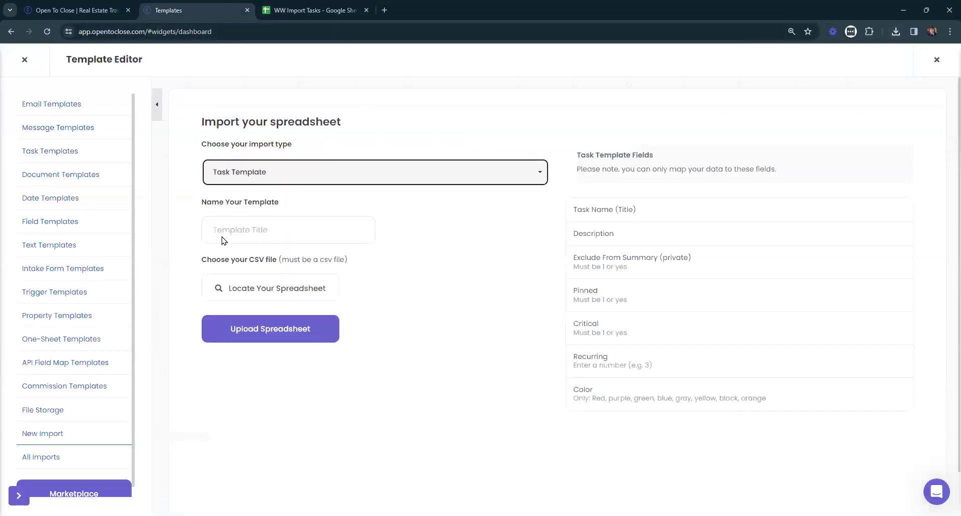
left_click(268, 228)
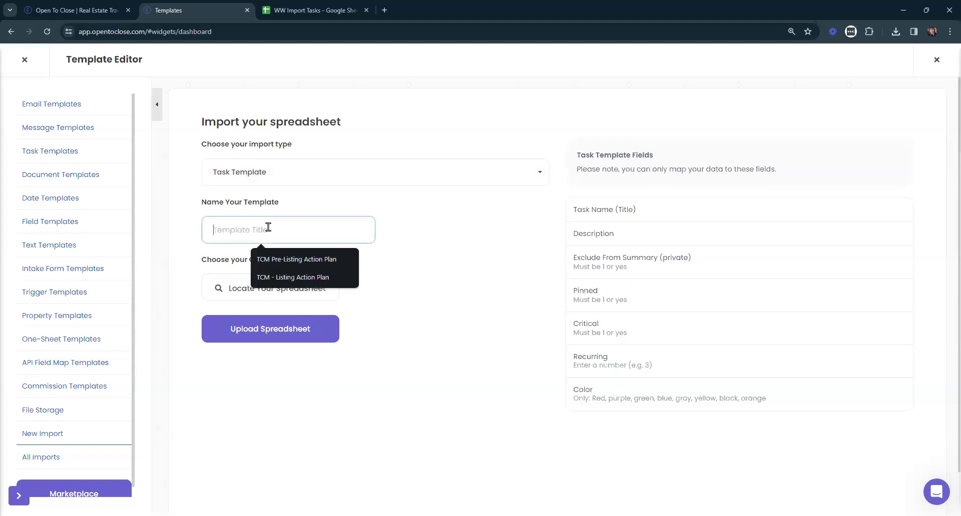
type("Test Tasks WW")
left_click(292, 286)
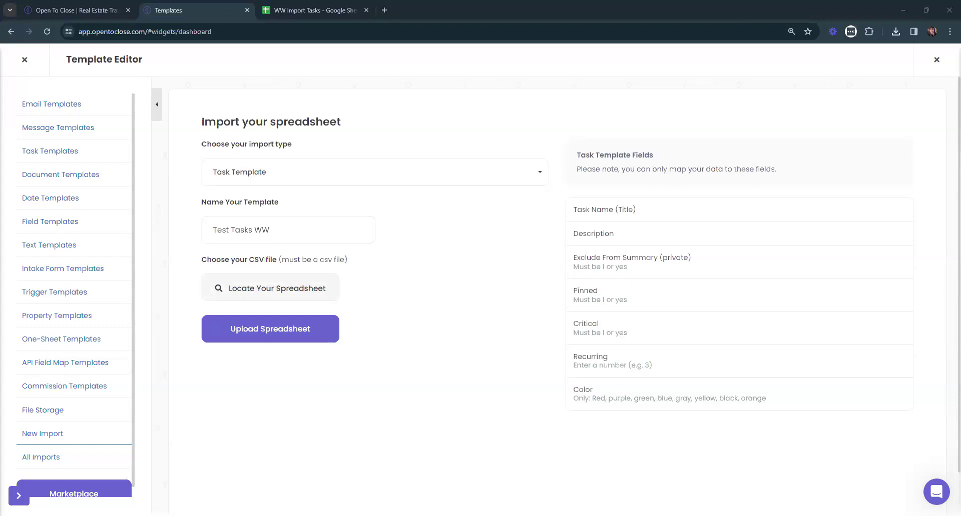
left_click(278, 349)
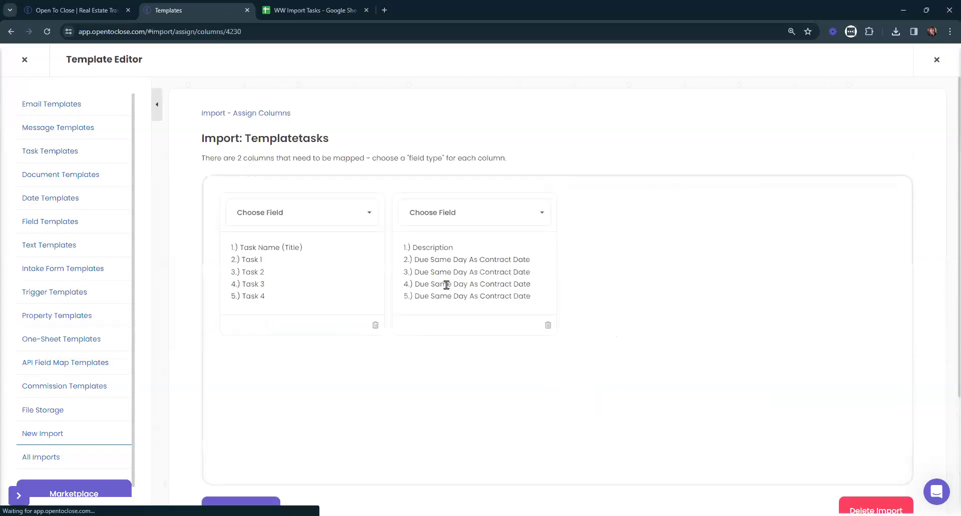
Map the columns to Task Name (Title) and Description and finalize the import.
left_click(292, 212)
left_click(295, 286)
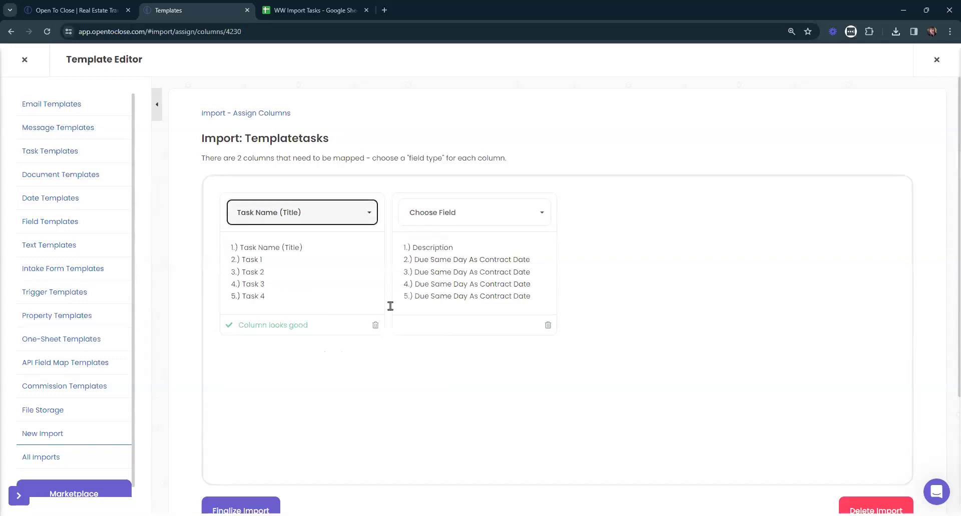
left_click(463, 211)
left_click(441, 298)
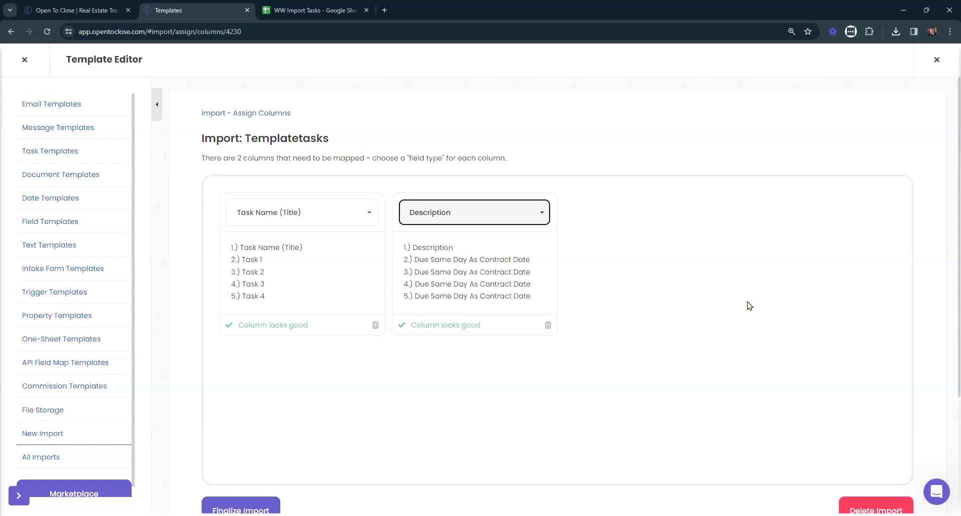
scroll(576, 420, "down", 3)
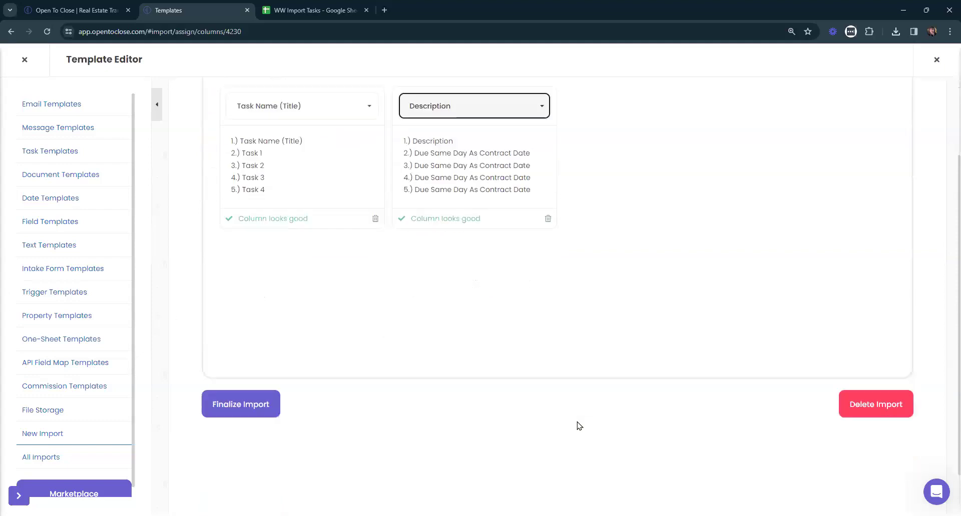
left_click(240, 368)
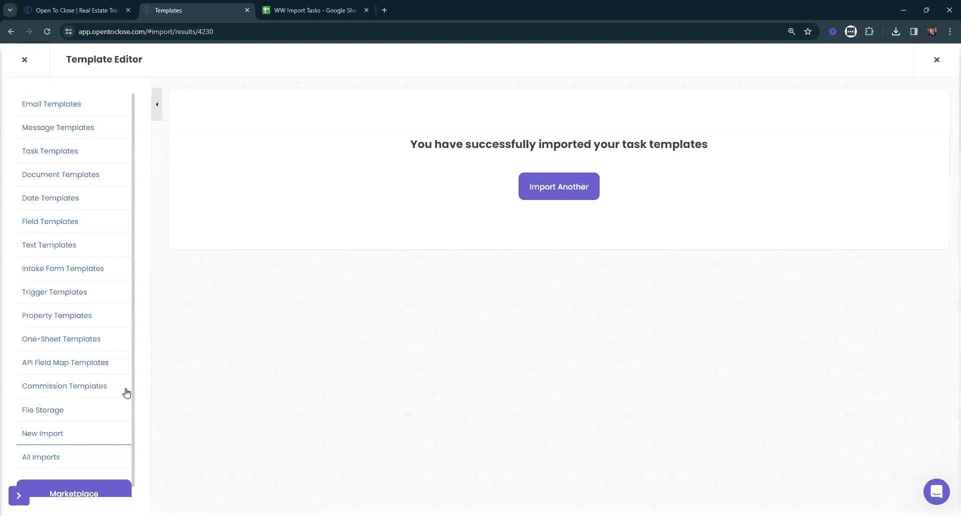
Check All Imports and Queued Imports, then open the Task Templates list.
left_click(31, 458)
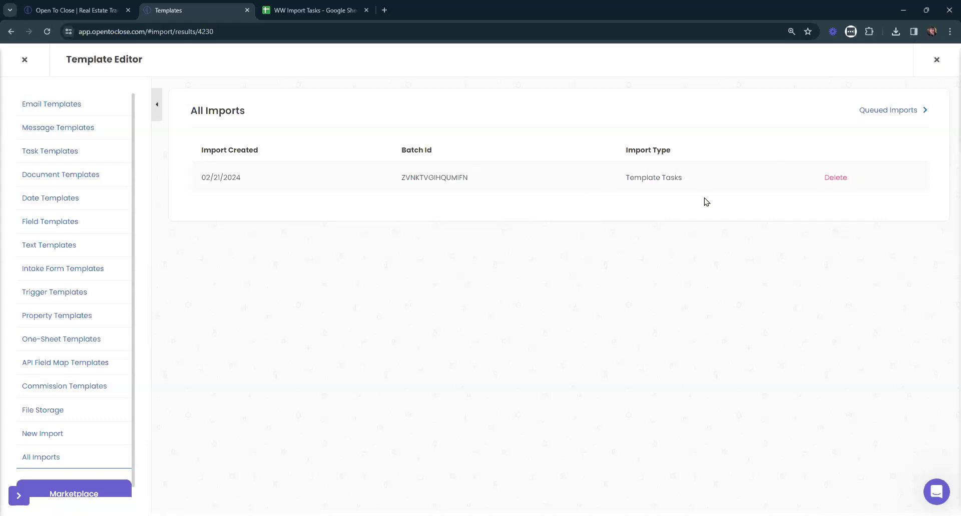
left_click(878, 112)
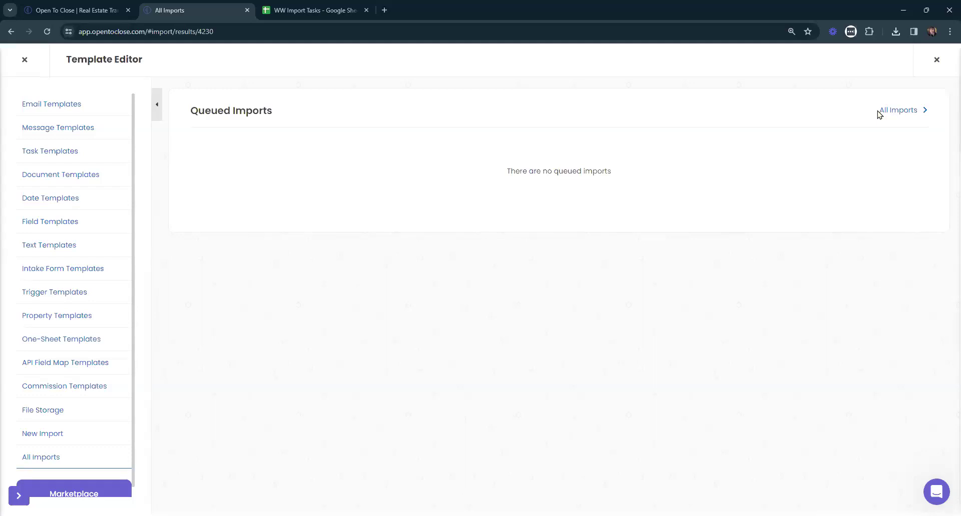
left_click(311, 7)
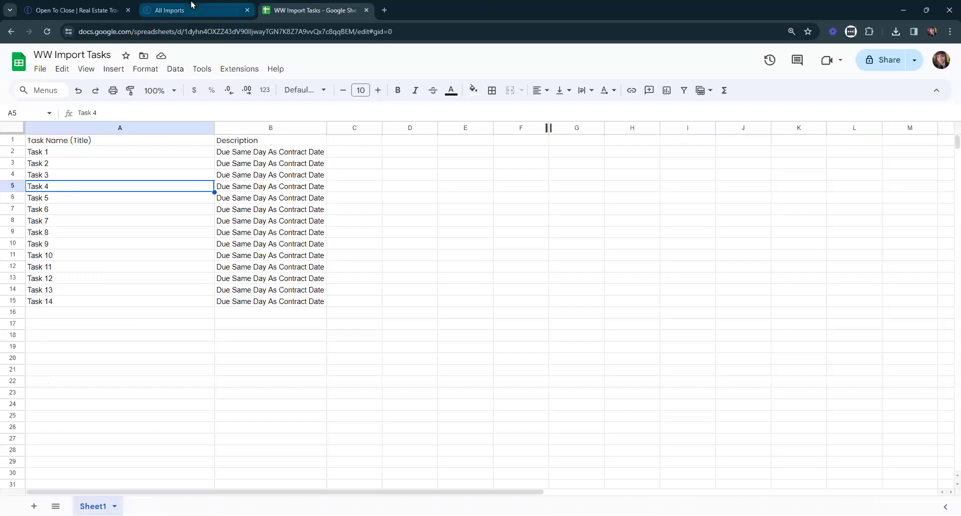
left_click(191, 7)
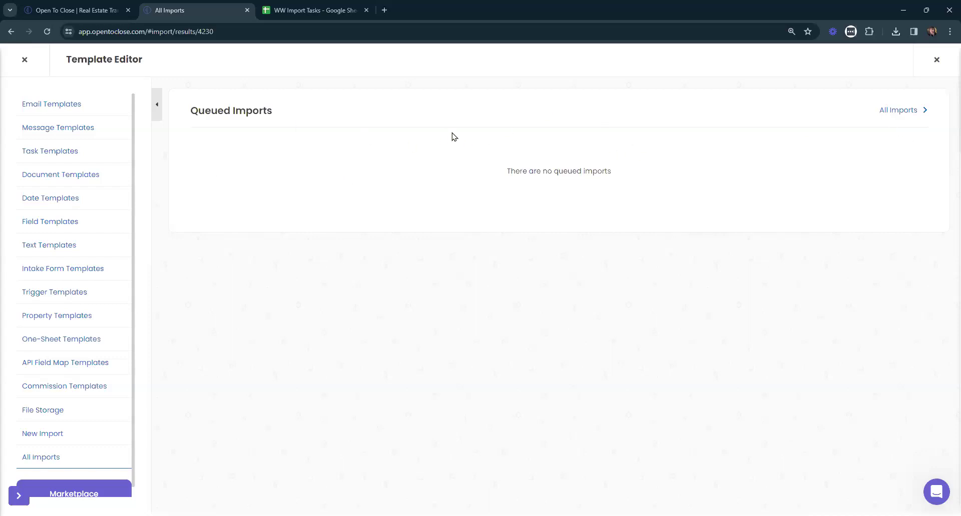
left_click(44, 157)
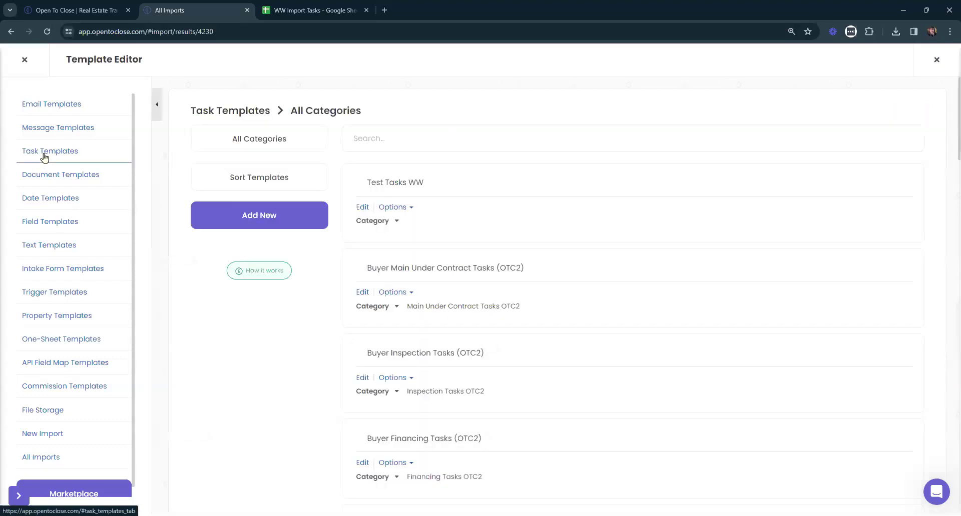
Open Test Tasks WW and delete the leftover 'Task Name (Title)' header task.
left_click(364, 207)
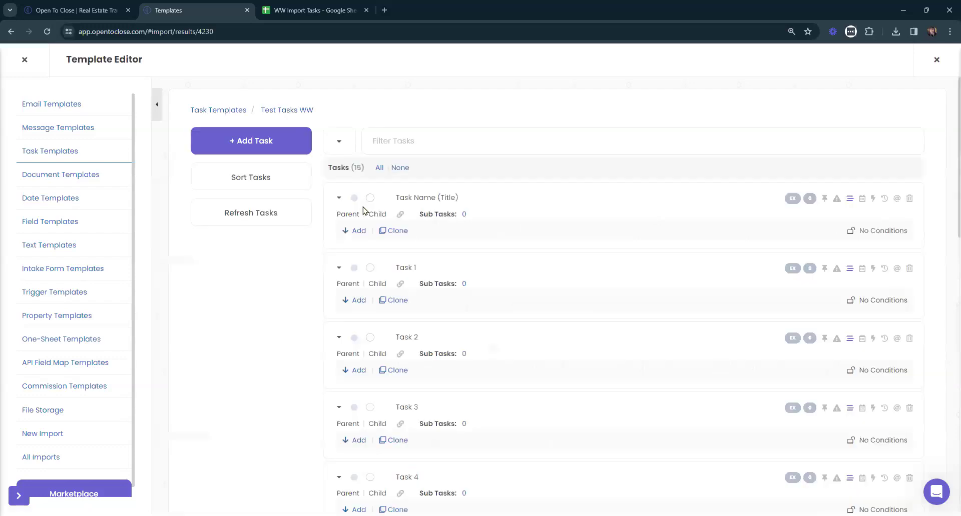
left_click(402, 197)
left_click_drag(399, 197, 509, 198)
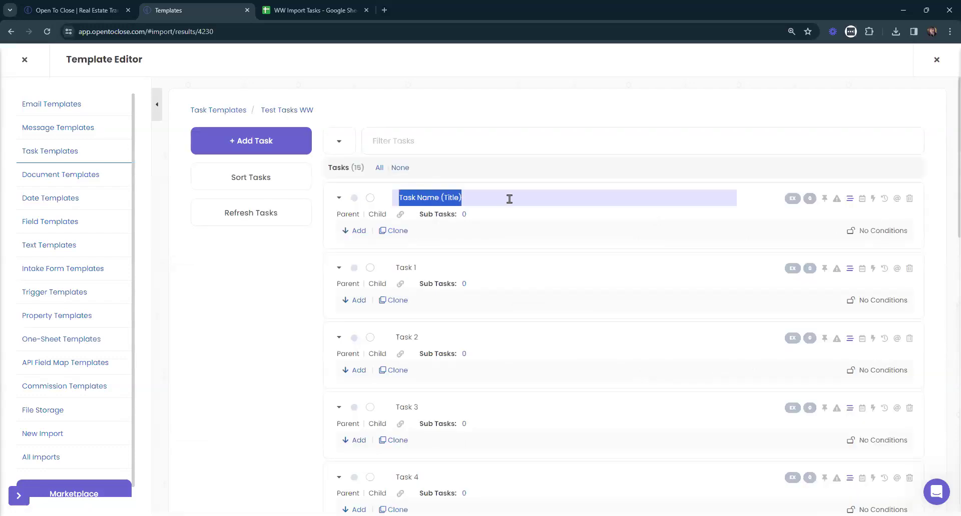
left_click(308, 10)
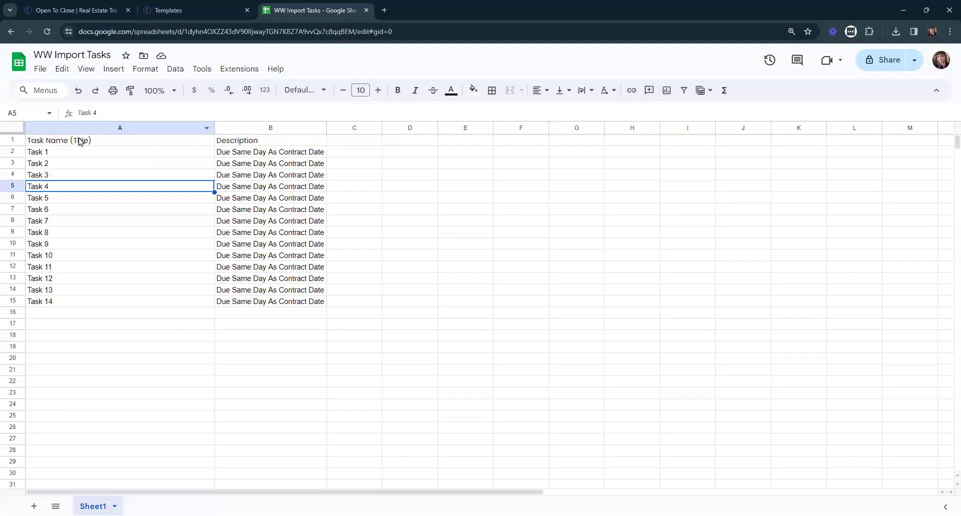
left_click(161, 10)
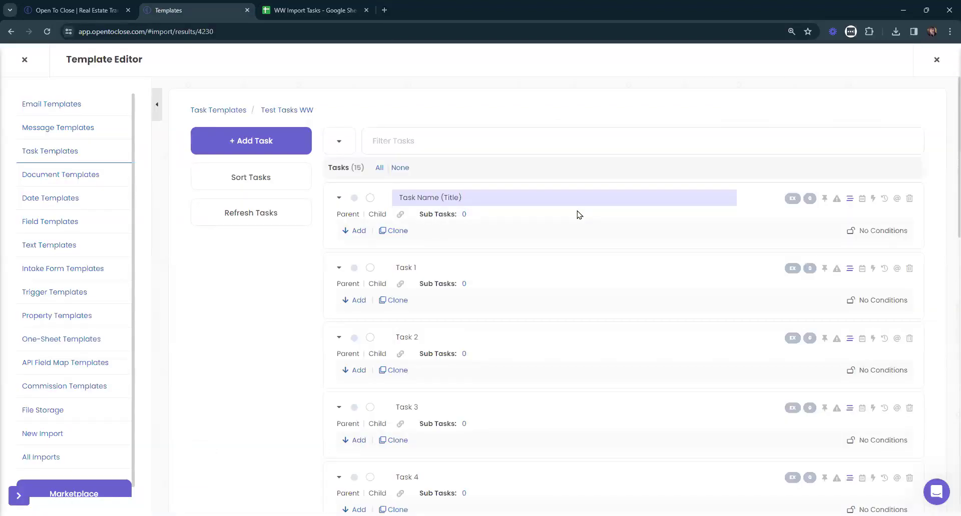
left_click(909, 198)
left_click(510, 325)
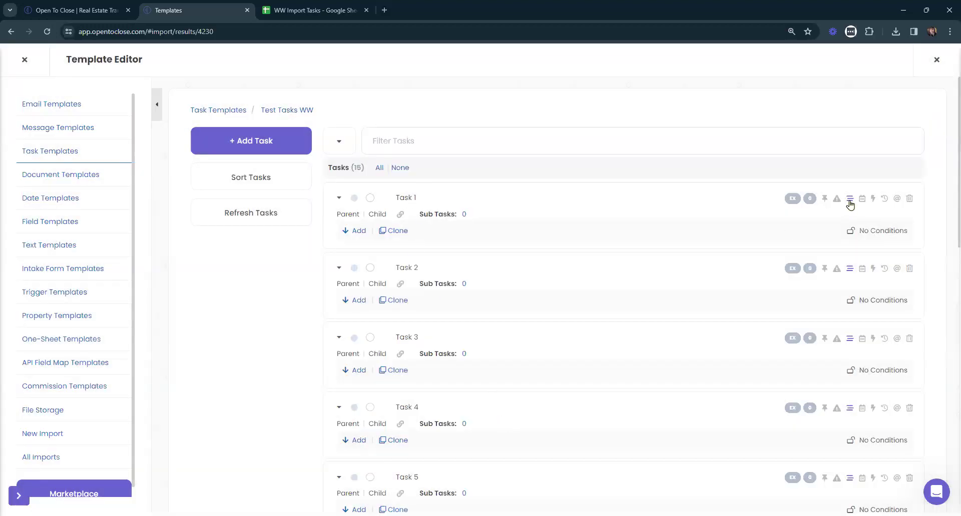
Compare Task 1's internal details against the spreadsheet descriptions, then close the details dialog.
key("ctrl+plus")
key("ctrl+plus")
key("ctrl+plus")
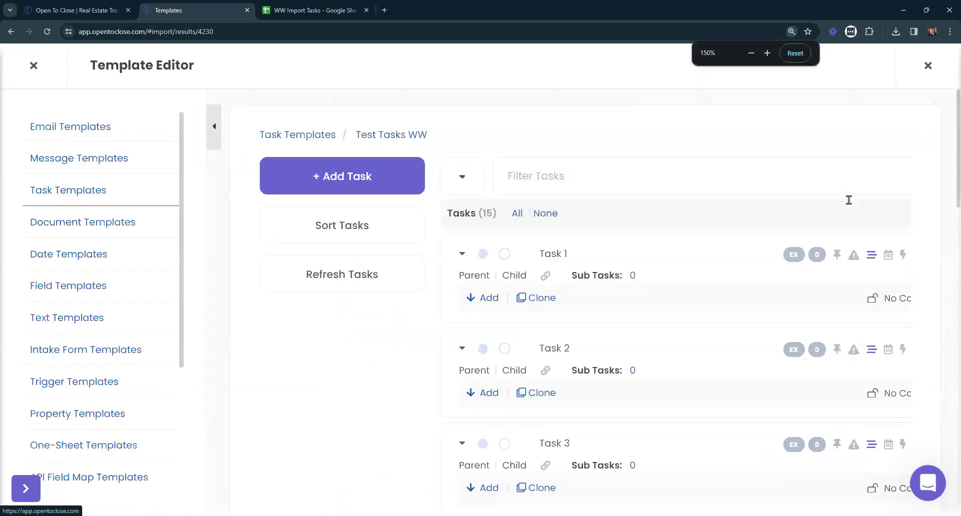
key("ctrl+plus")
key("ctrl+plus")
left_click(286, 158)
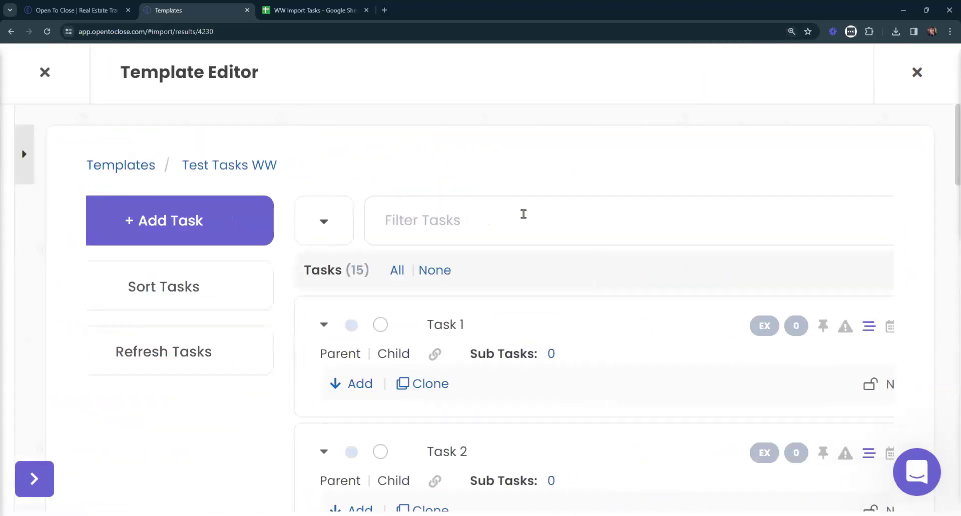
scroll(560, 251, "right", 3)
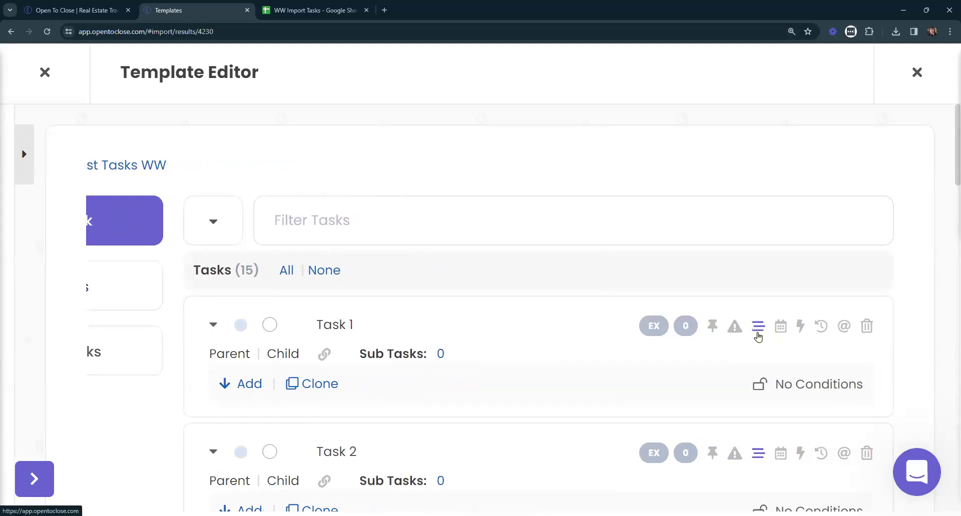
left_click(756, 329)
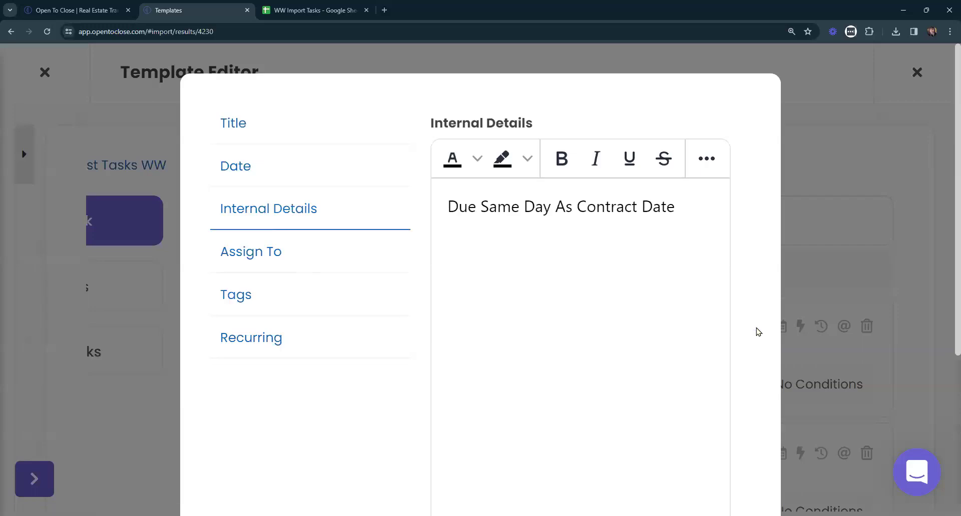
key("ctrl+minus")
key("ctrl+minus")
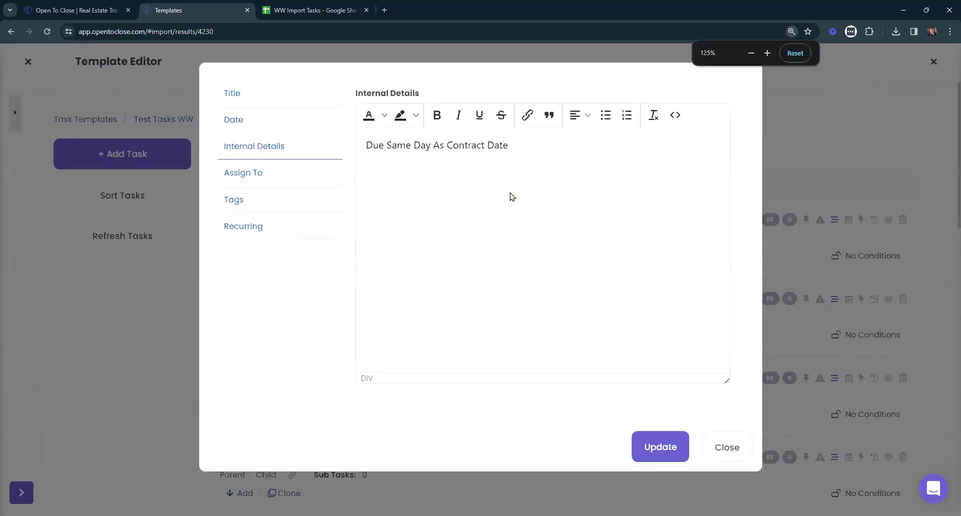
left_click(315, 10)
left_click_drag(260, 152, 279, 317)
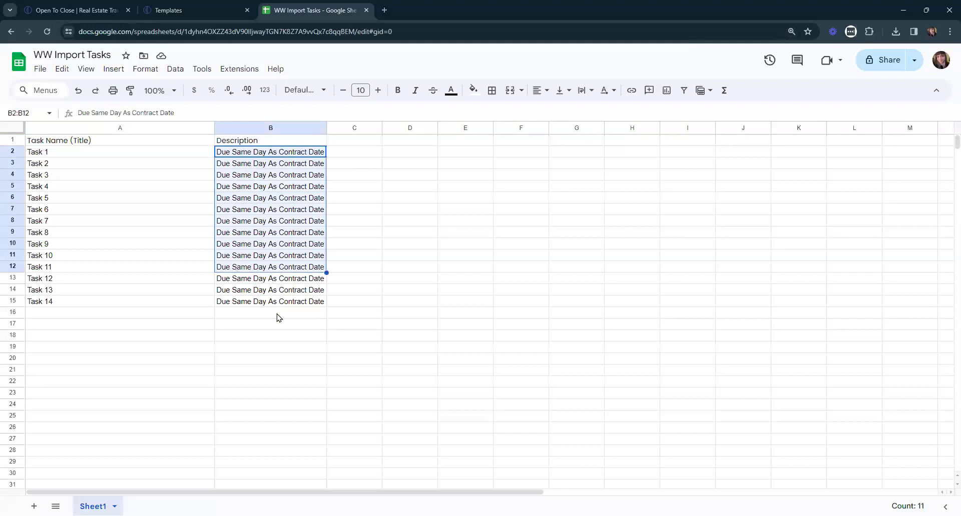
left_click(206, 10)
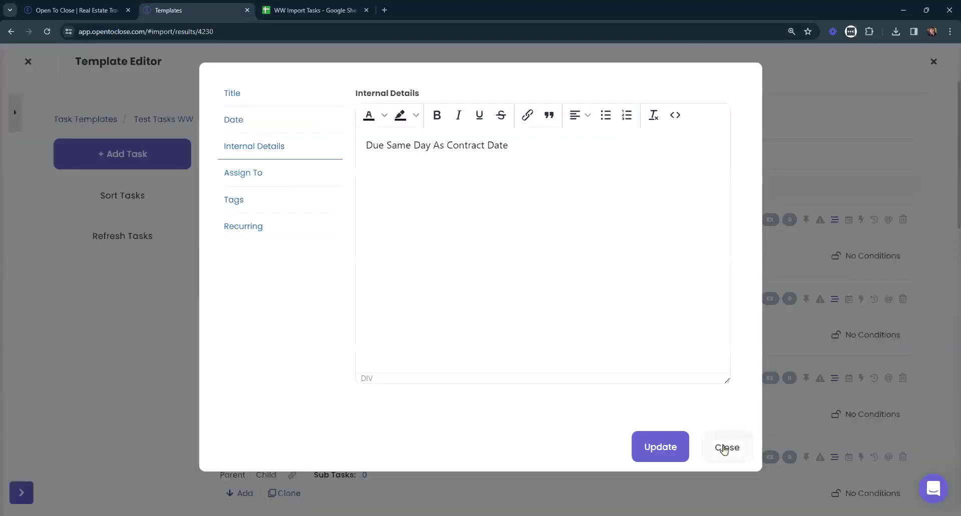
left_click(724, 448)
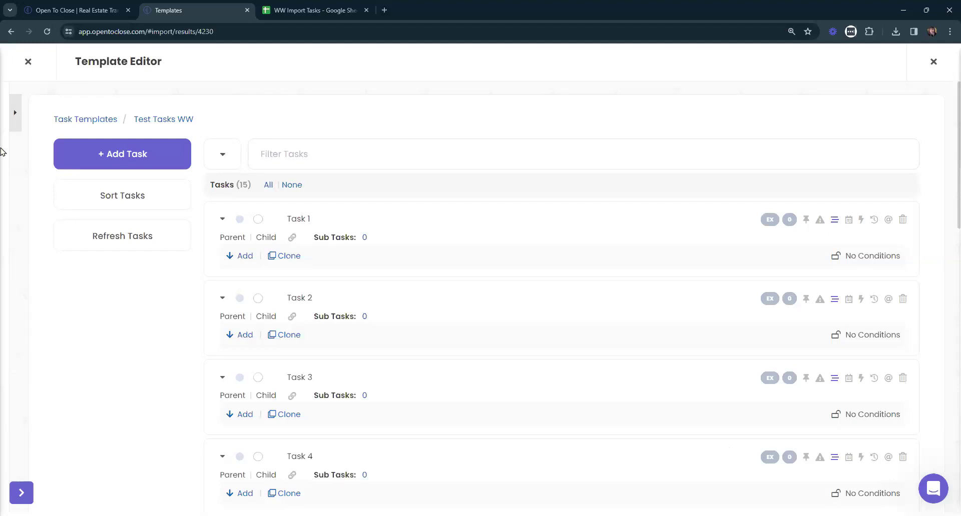
Choose Task Template as the import type, then edit Test Tasks WW from the Task Templates list.
left_click(15, 113)
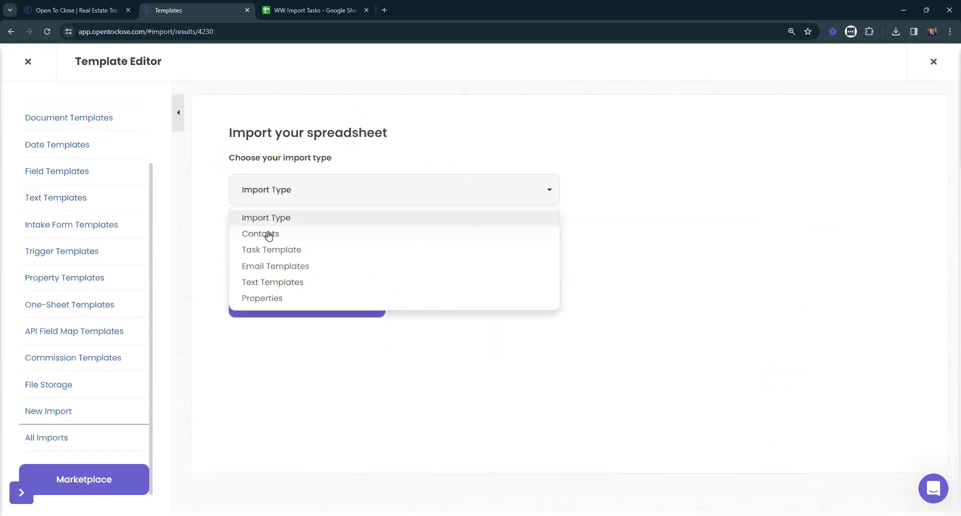
left_click(332, 252)
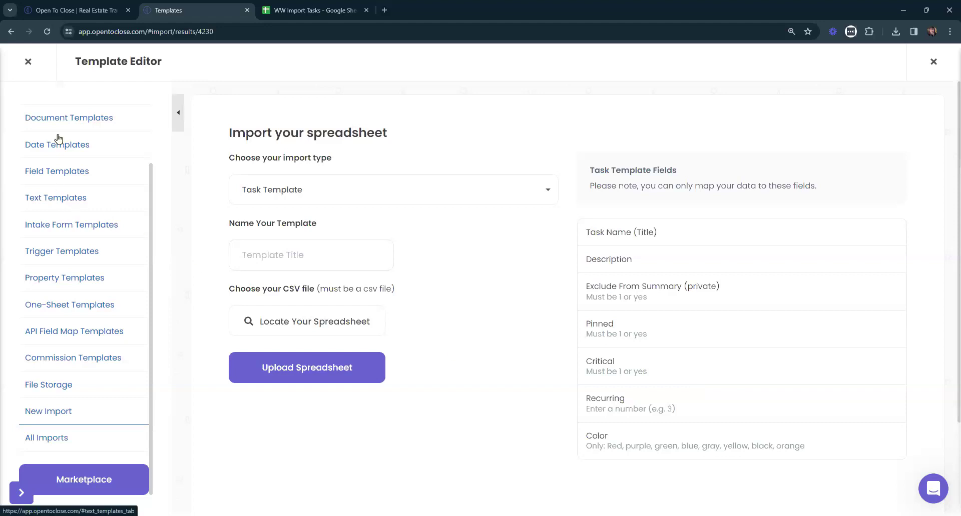
scroll(58, 177, "up", 2)
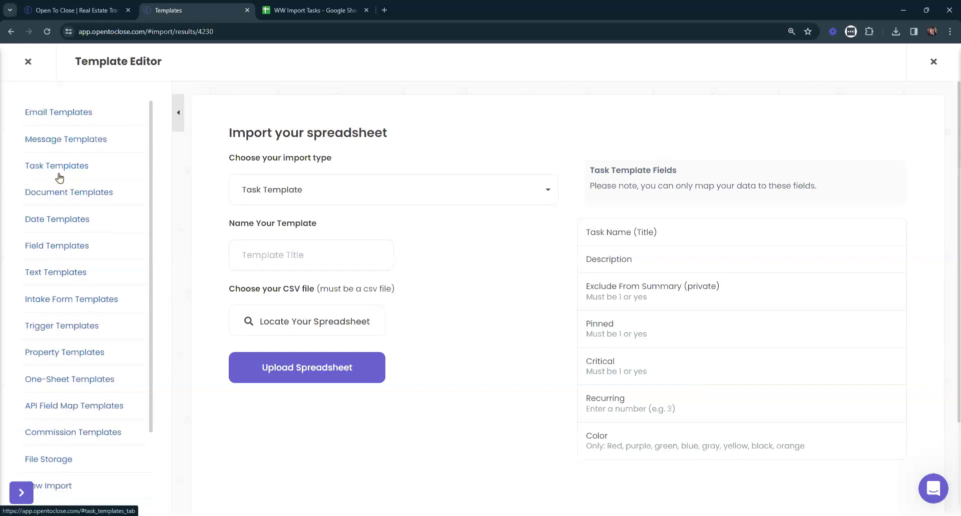
left_click(57, 165)
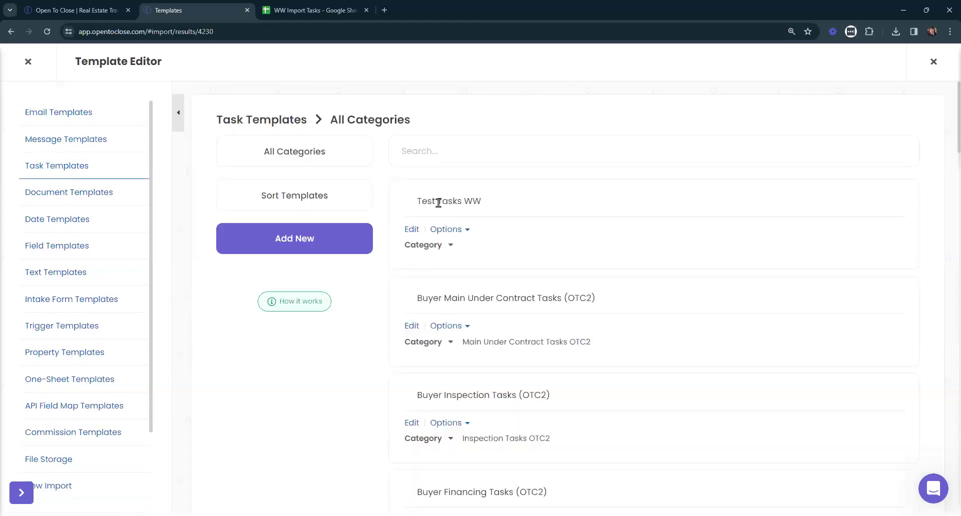
left_click(409, 232)
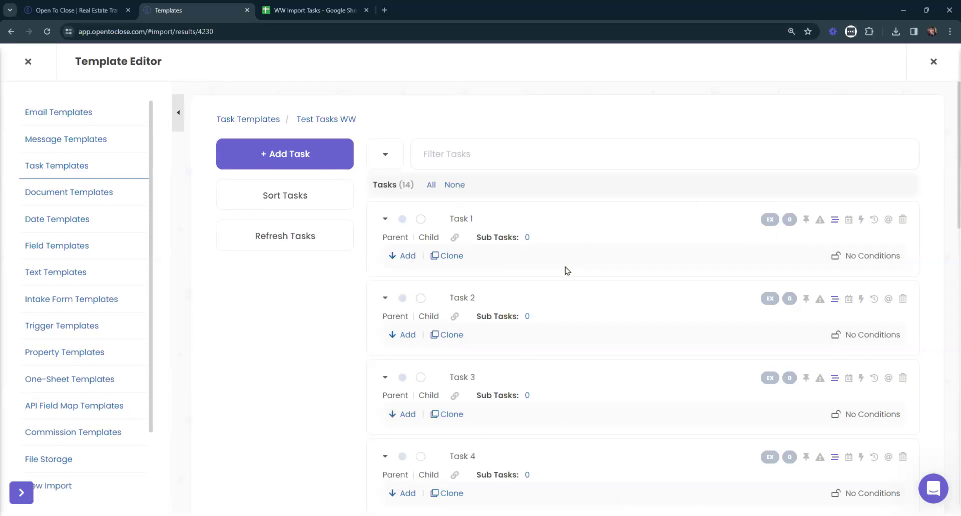
Review Task 1's internal details (Due Same Day As Contract Date) and close them unchanged.
left_click(834, 221)
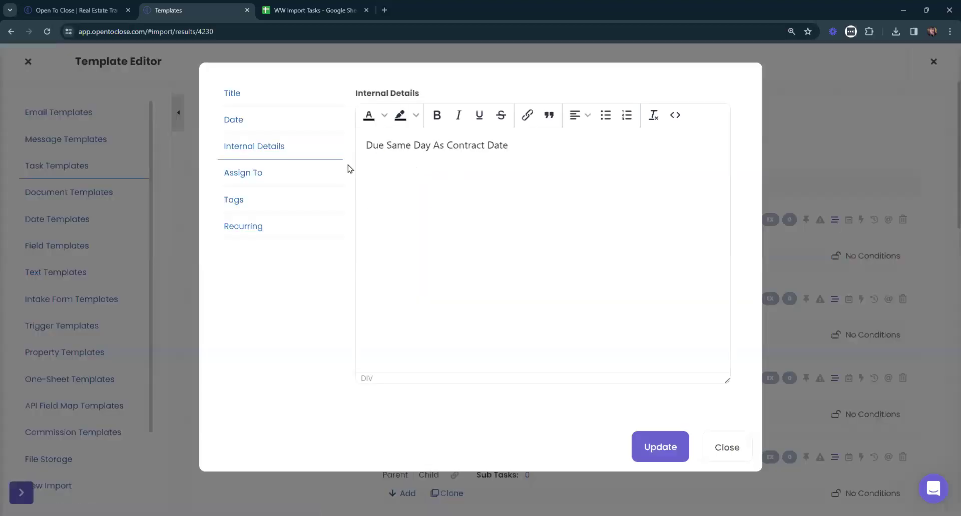
left_click_drag(507, 146, 361, 158)
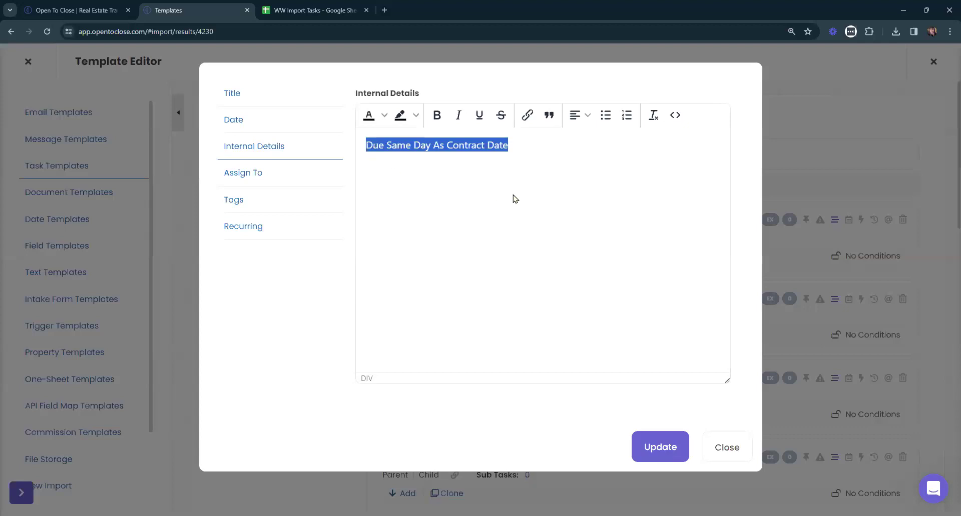
left_click(726, 448)
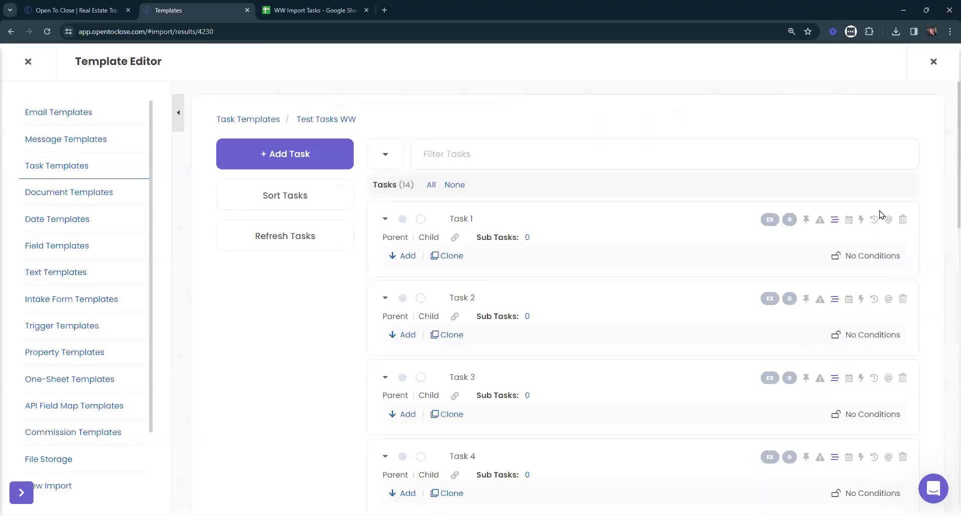
Review Task 1's date options without saving, then bring up the Sort Tasks panel.
left_click(848, 223)
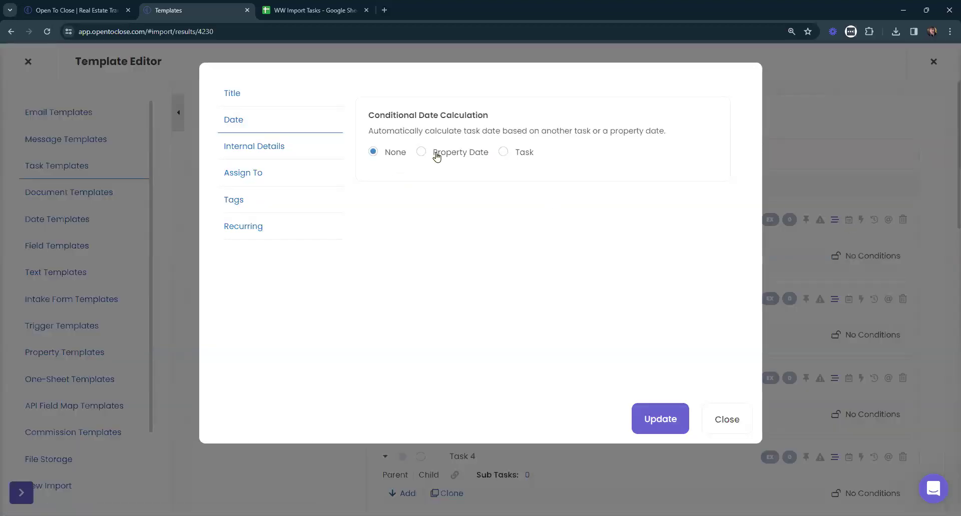
left_click(435, 153)
left_click(520, 157)
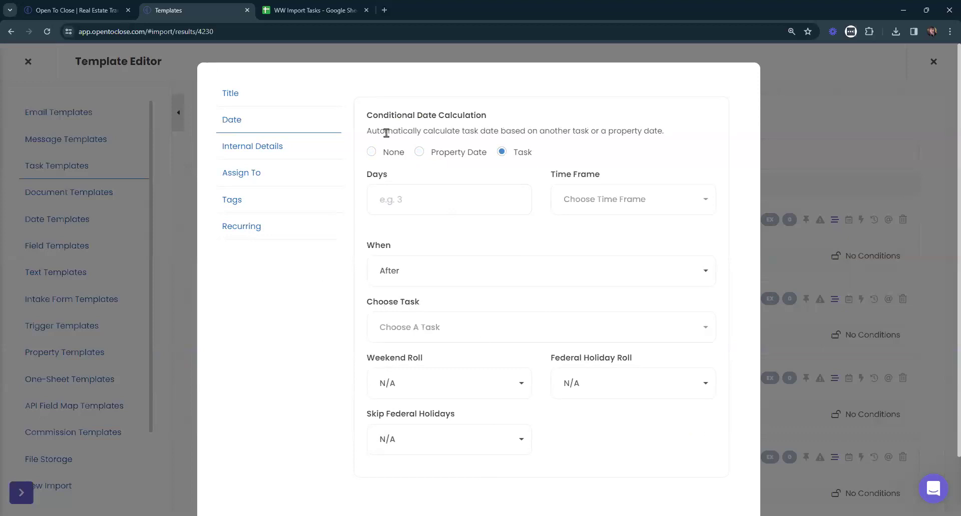
scroll(516, 274, "down", 1)
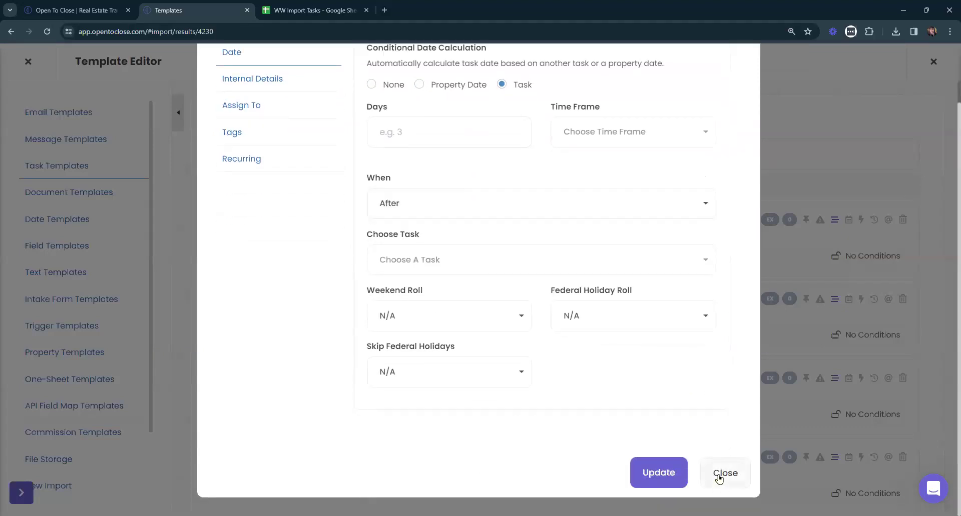
left_click(720, 475)
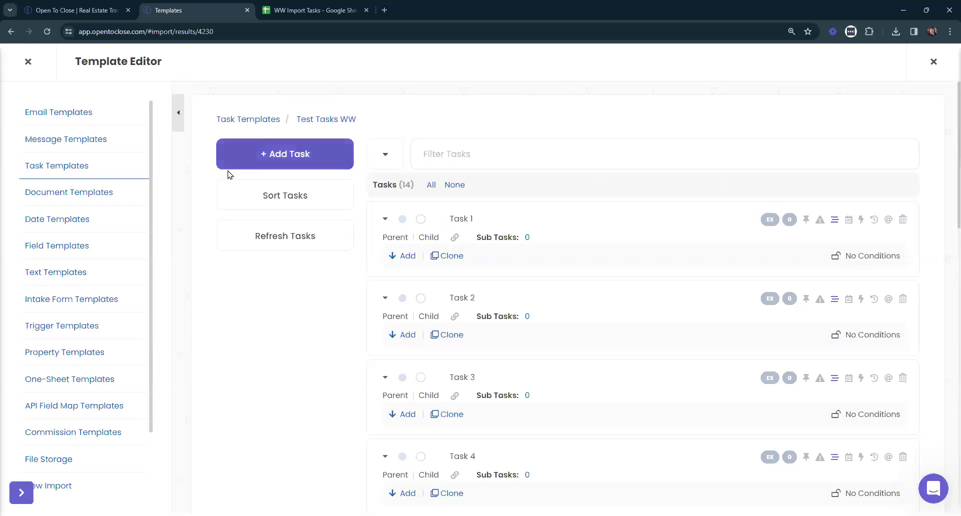
left_click(293, 194)
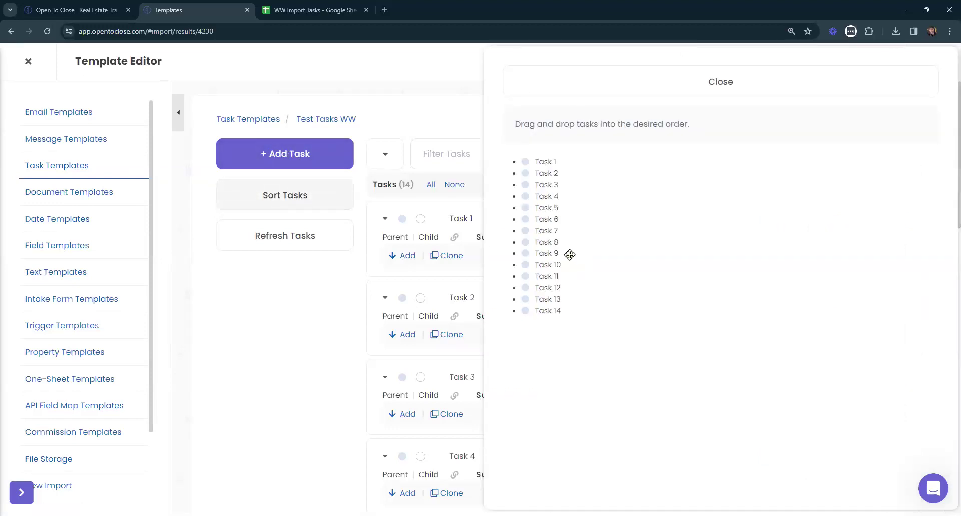
Close the Sort Tasks panel, refresh the 14 tasks and collapse the left sidebar.
left_click(570, 88)
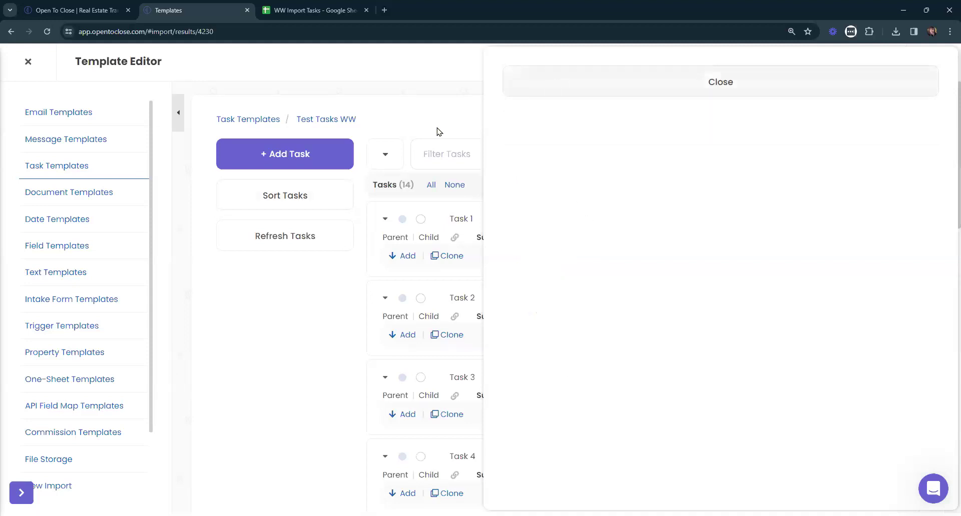
left_click(281, 195)
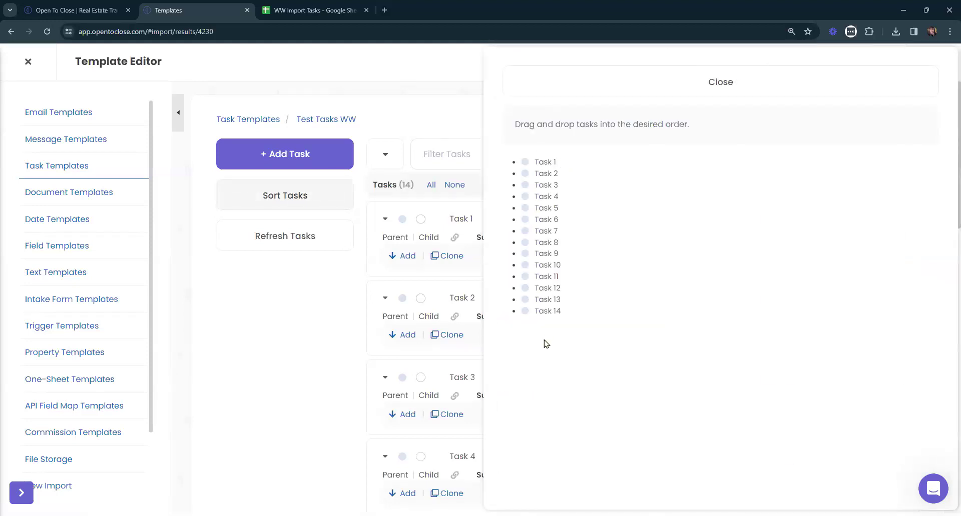
left_click(573, 89)
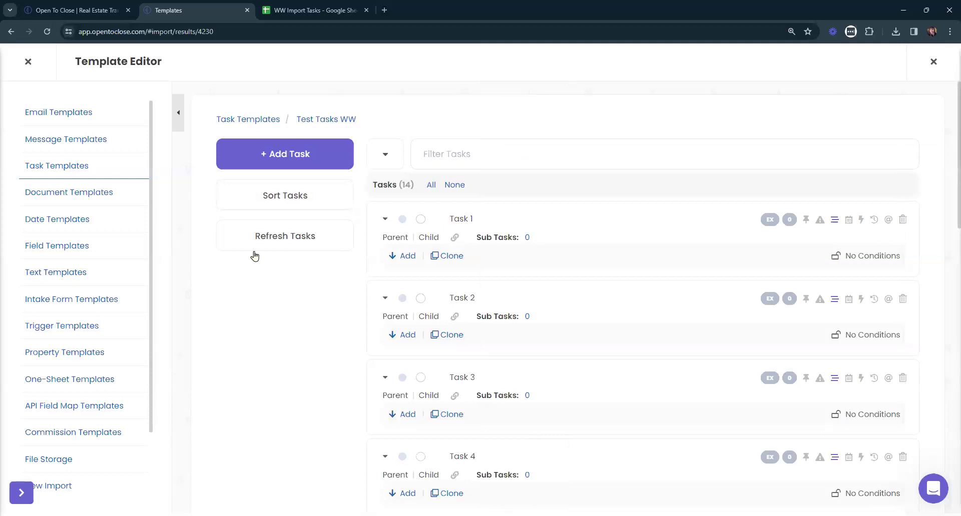
left_click(278, 237)
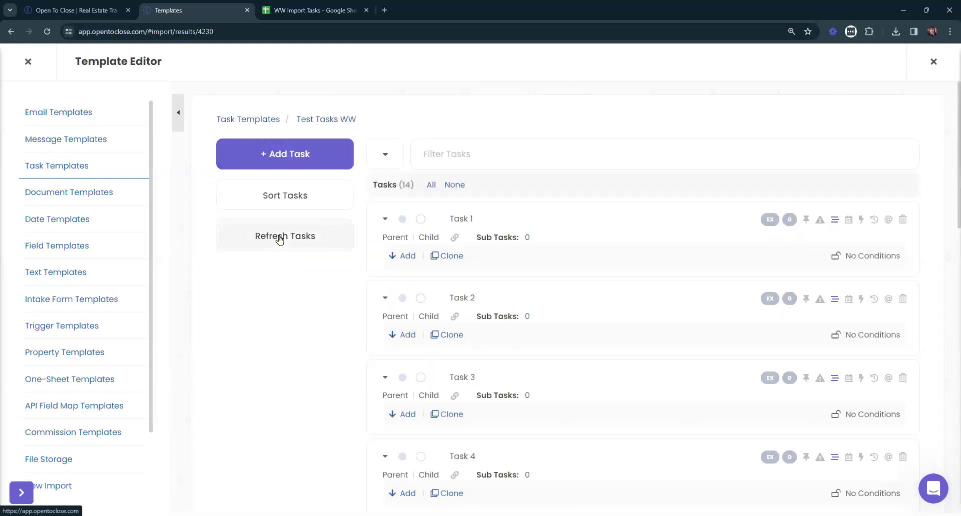
left_click(180, 116)
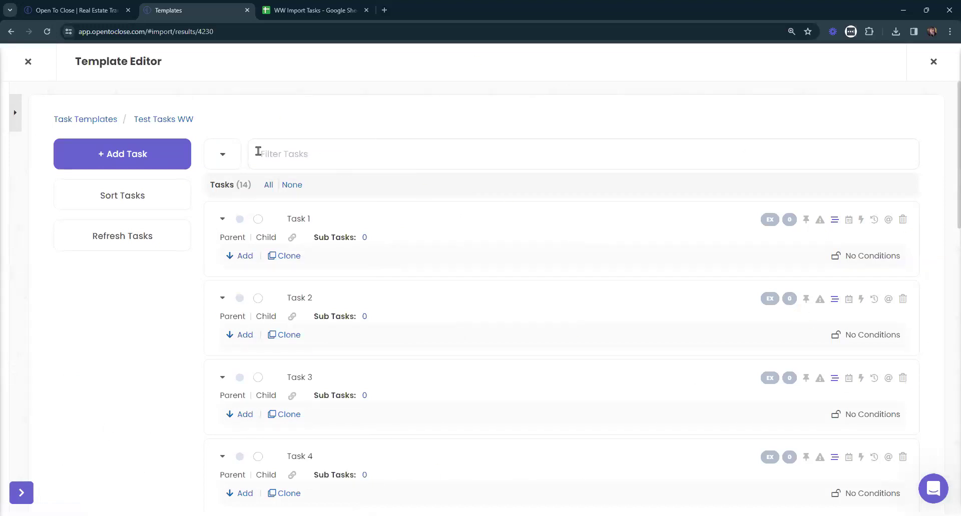
Expand all tasks, then check and dismiss Task 1's Set Parent Task list.
left_click(221, 159)
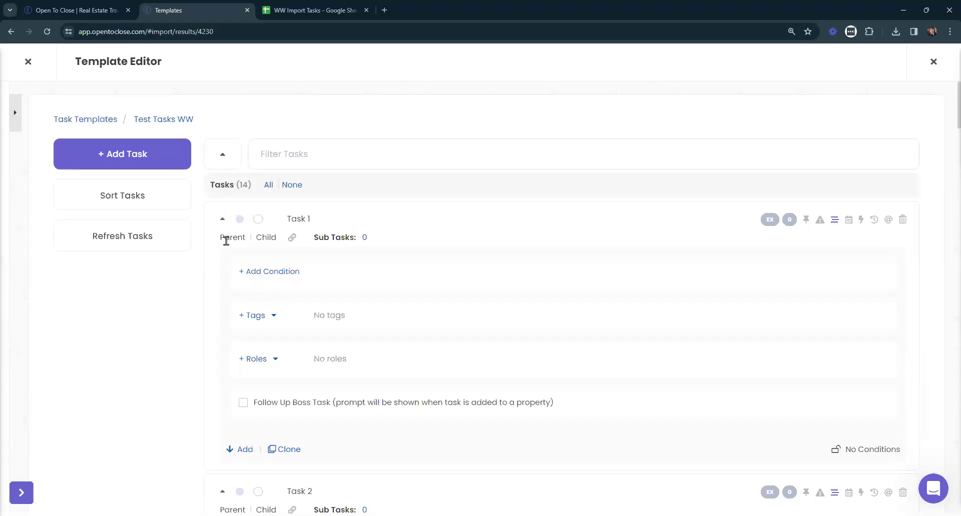
left_click(292, 239)
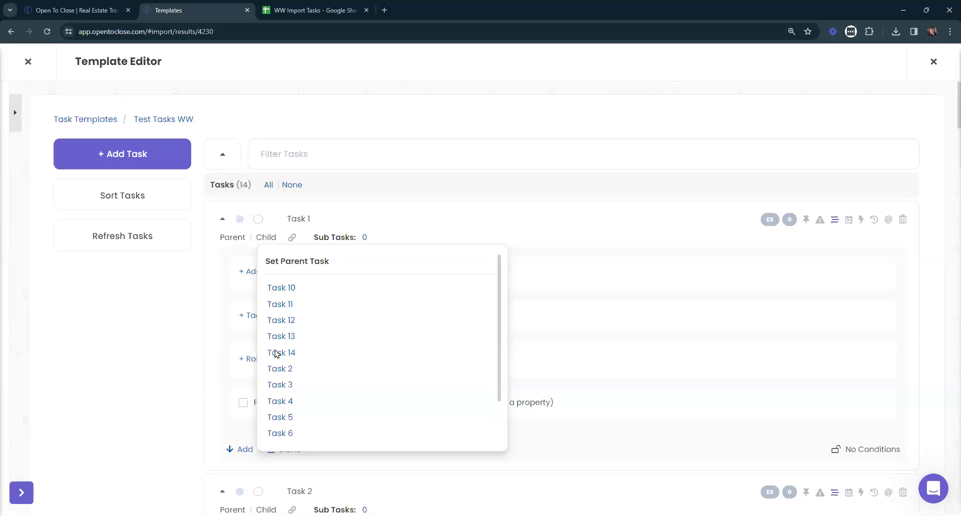
scroll(273, 350, "down", 3)
left_click(625, 151)
scroll(559, 203, "up", 2)
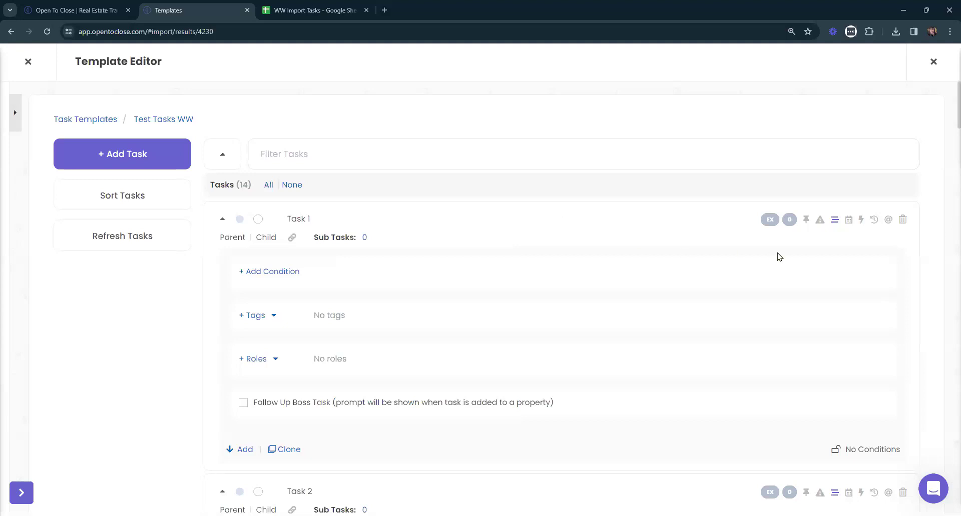
Look over Task 1's date options and close them without saving.
left_click(848, 221)
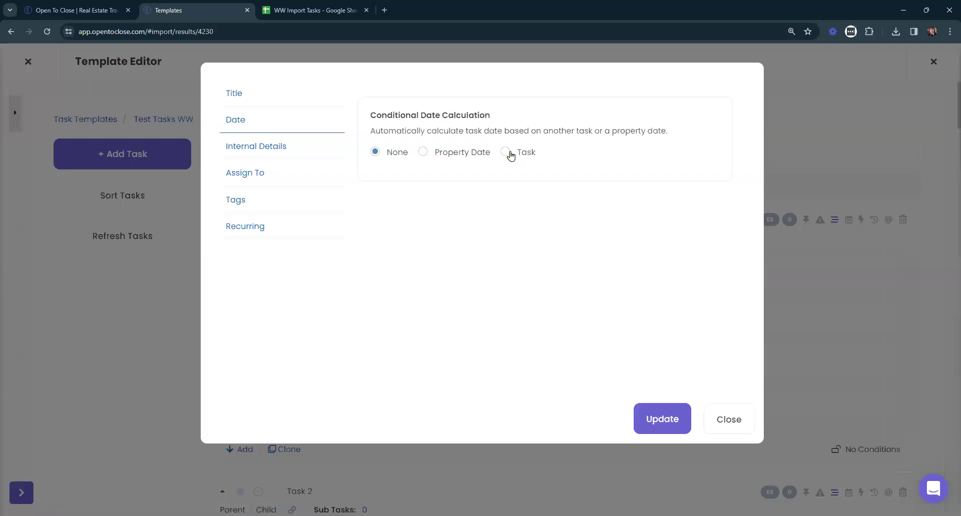
left_click(506, 152)
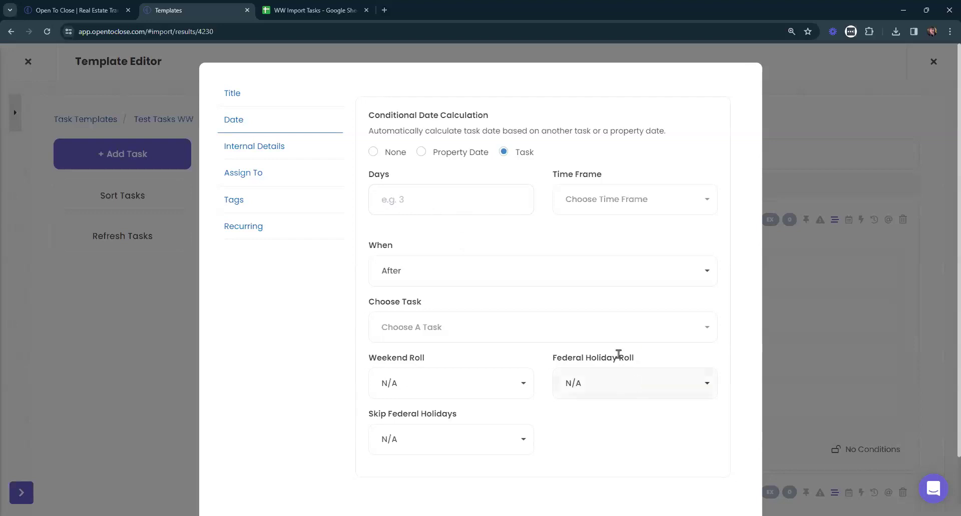
scroll(618, 356, "down", 2)
left_click(733, 468)
scroll(515, 288, "down", 1)
scroll(515, 288, "down", 3)
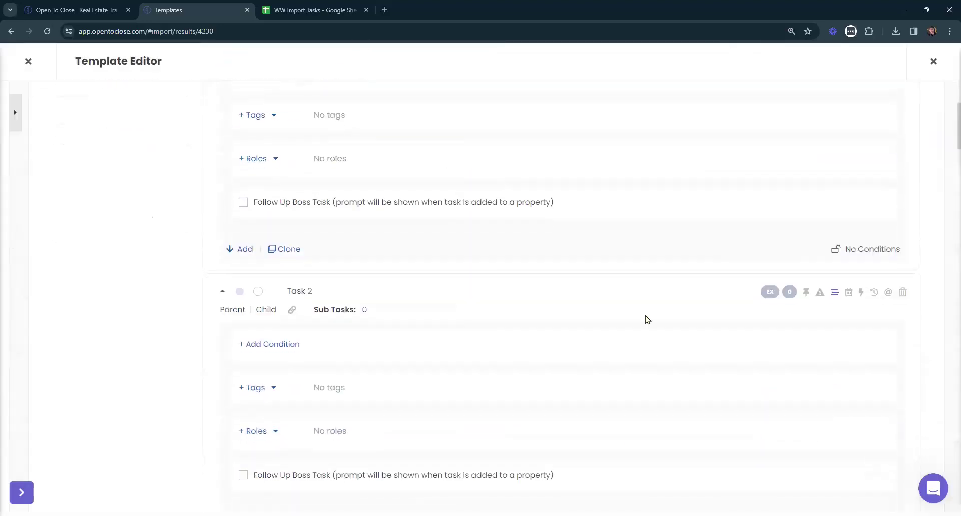
Set Task 2's date to 2 Business Day(s) after Task 1 and update.
left_click(850, 294)
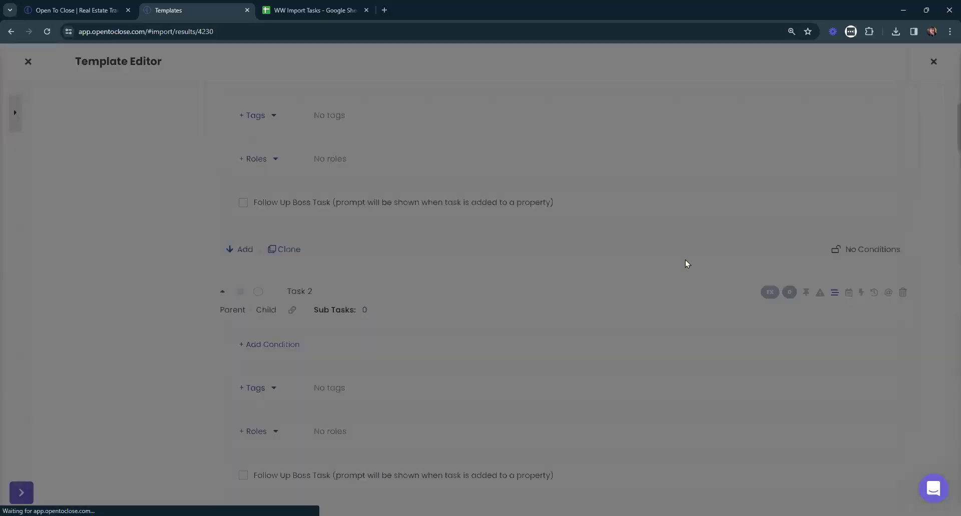
left_click(534, 154)
left_click(440, 201)
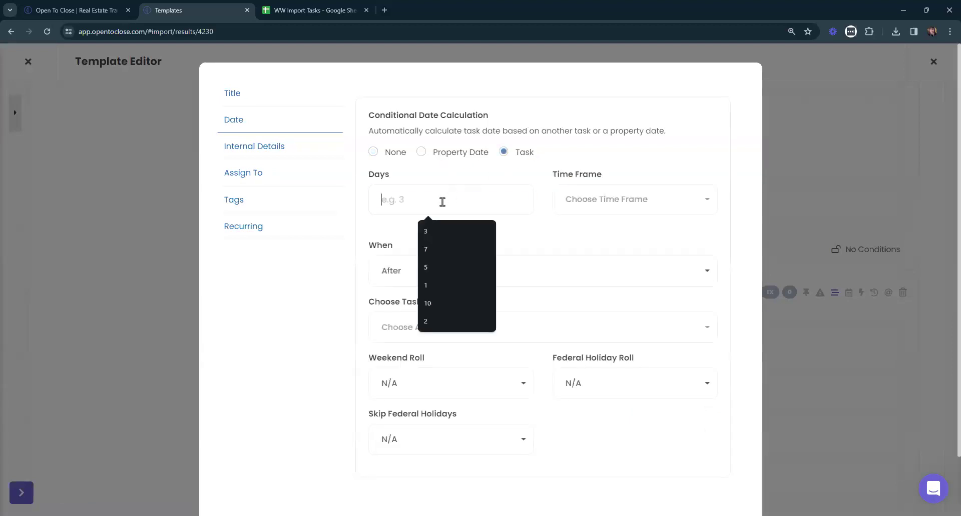
type("2")
left_click(626, 200)
left_click(565, 279)
left_click(497, 275)
left_click(440, 335)
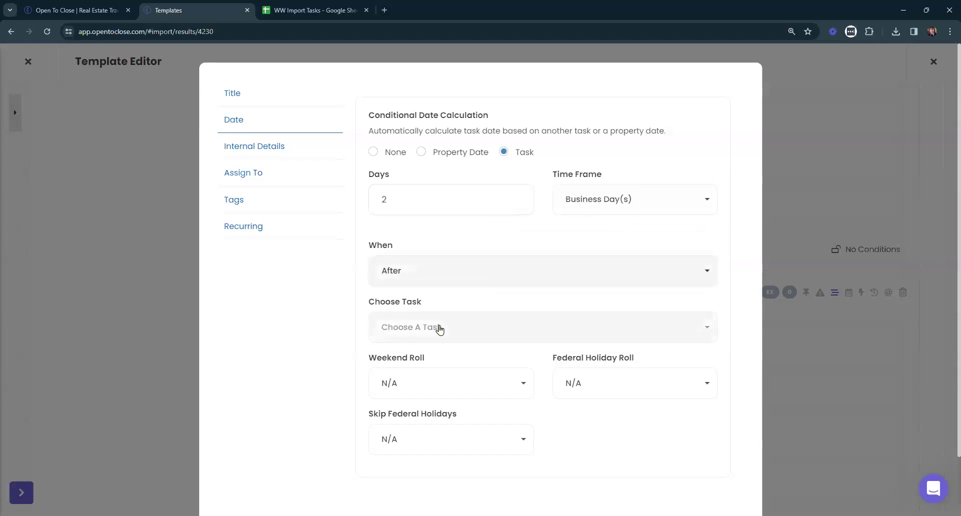
left_click(437, 328)
left_click(414, 201)
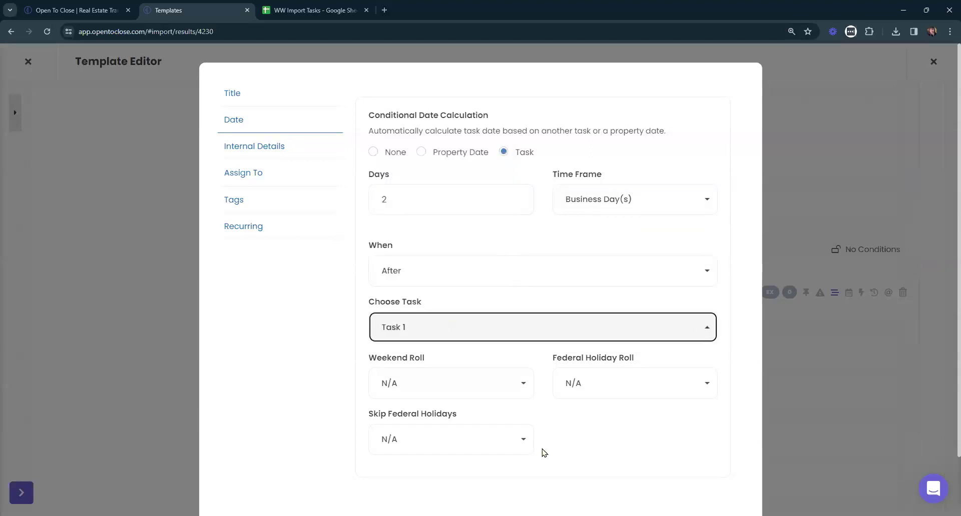
scroll(545, 452, "down", 2)
left_click(658, 470)
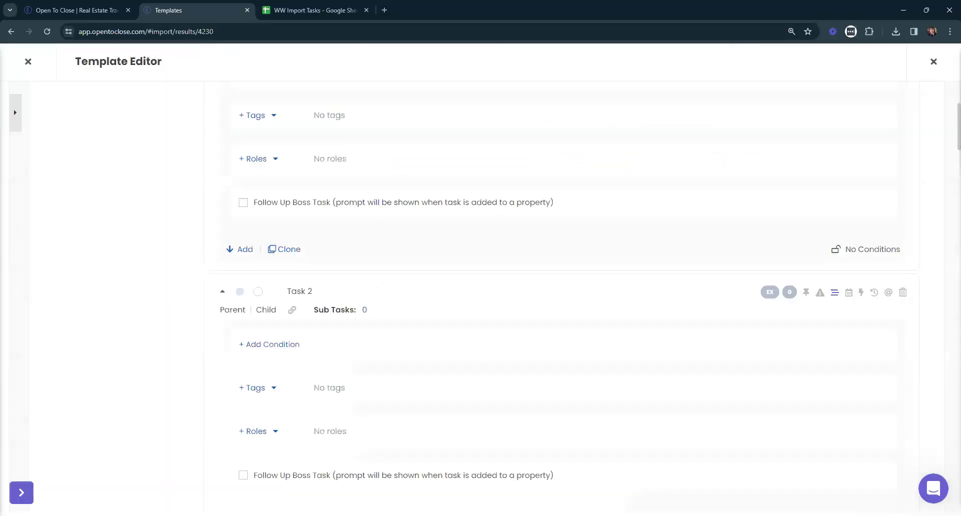
scroll(358, 270, "up", 4)
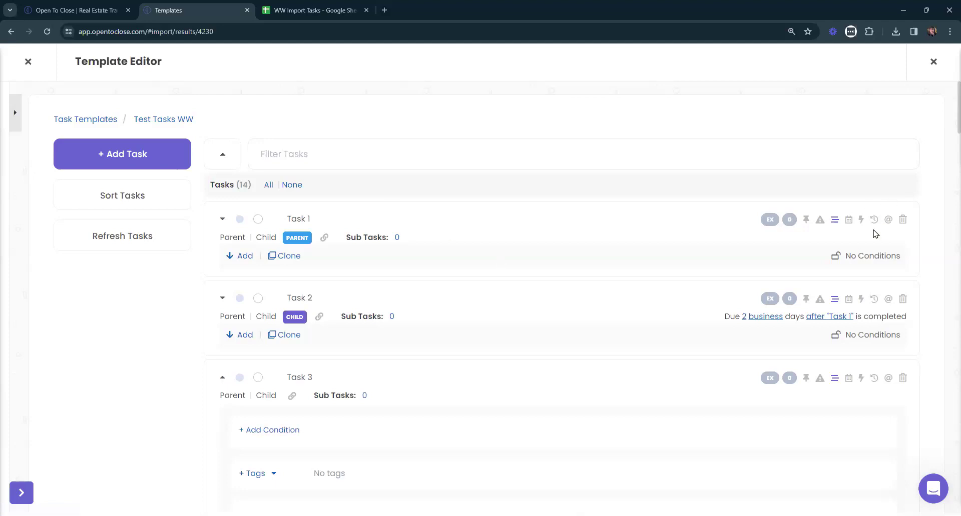
Set Task 1's date to Property Date, Same Day As the Contract Date, and update.
left_click(848, 221)
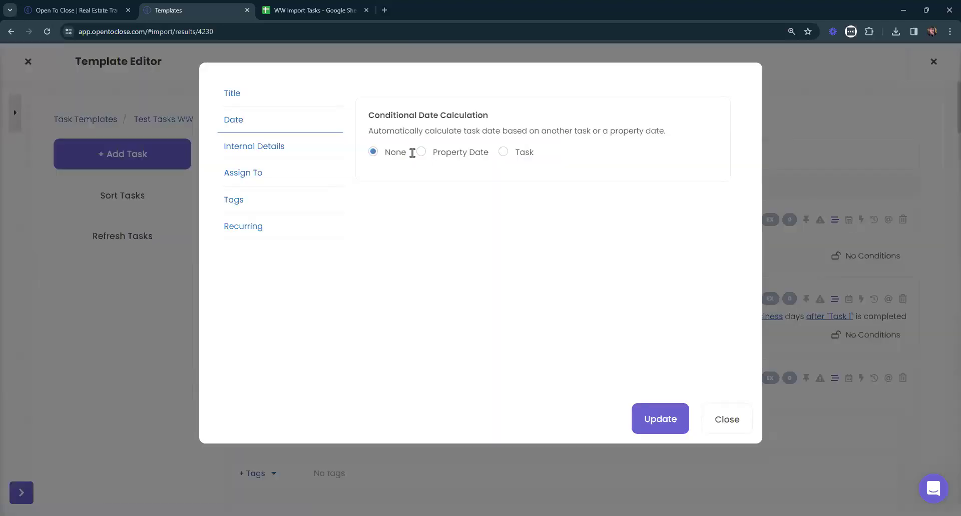
left_click(422, 155)
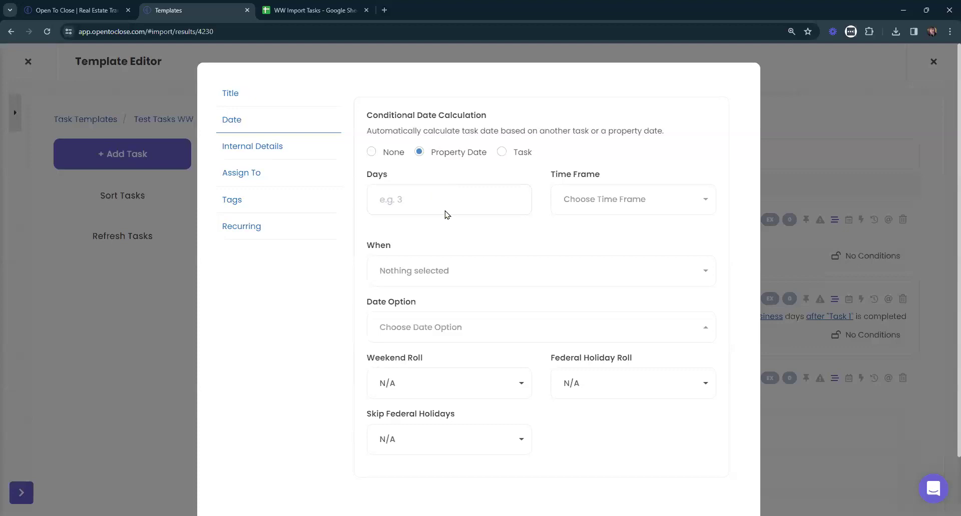
left_click(582, 199)
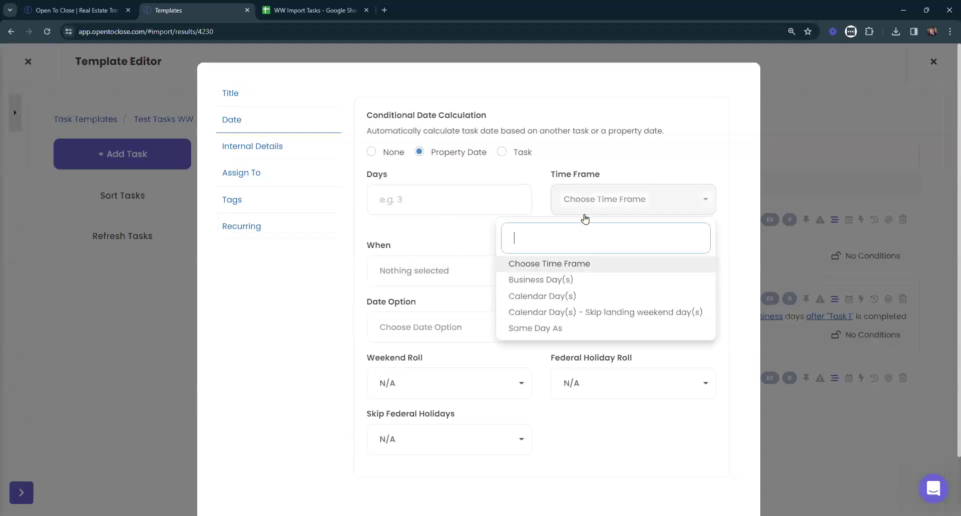
left_click(551, 328)
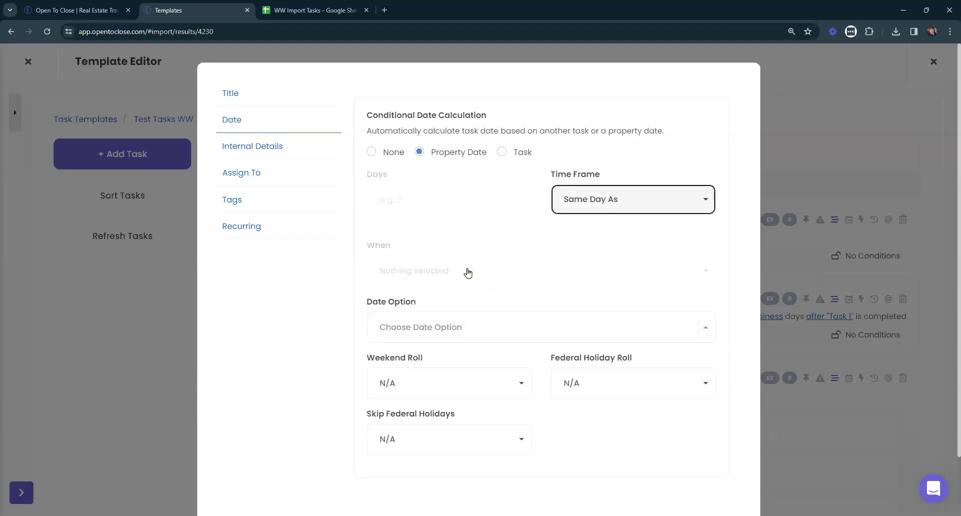
left_click(445, 329)
type("conta")
key("BackSpace")
type("rac")
left_click(422, 300)
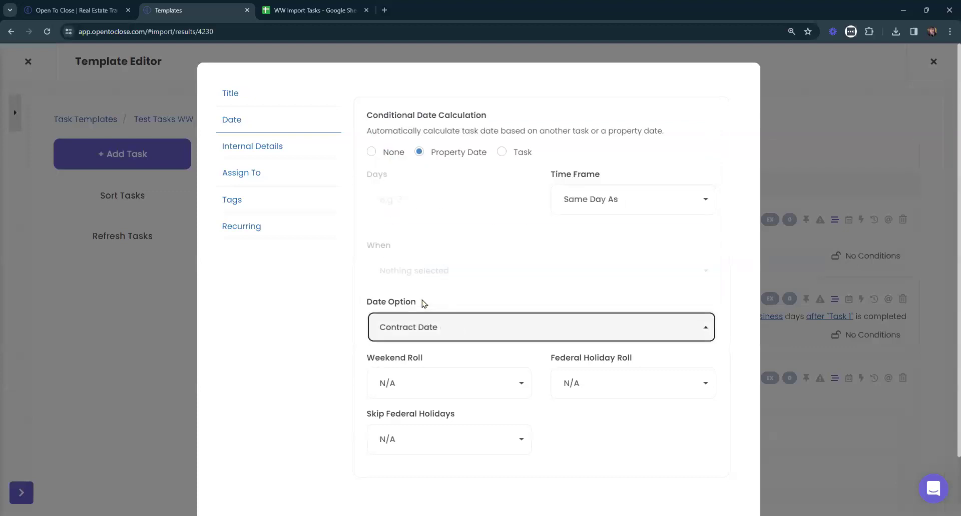
left_click_drag(551, 175, 633, 180)
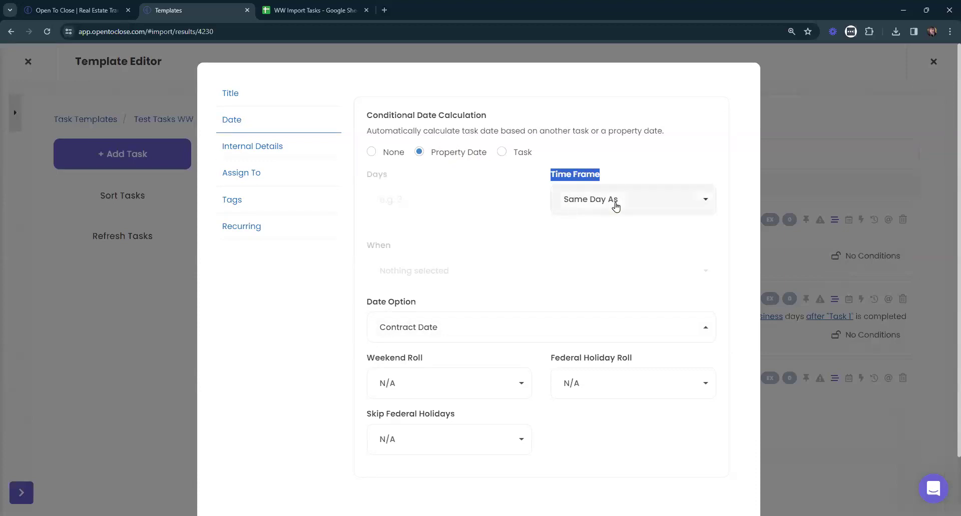
scroll(594, 205, "down", 1)
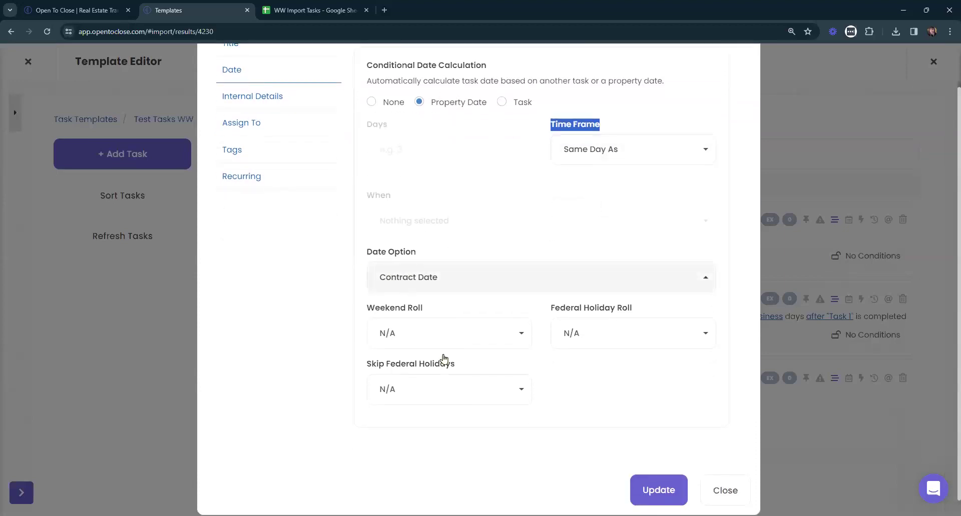
left_click(653, 494)
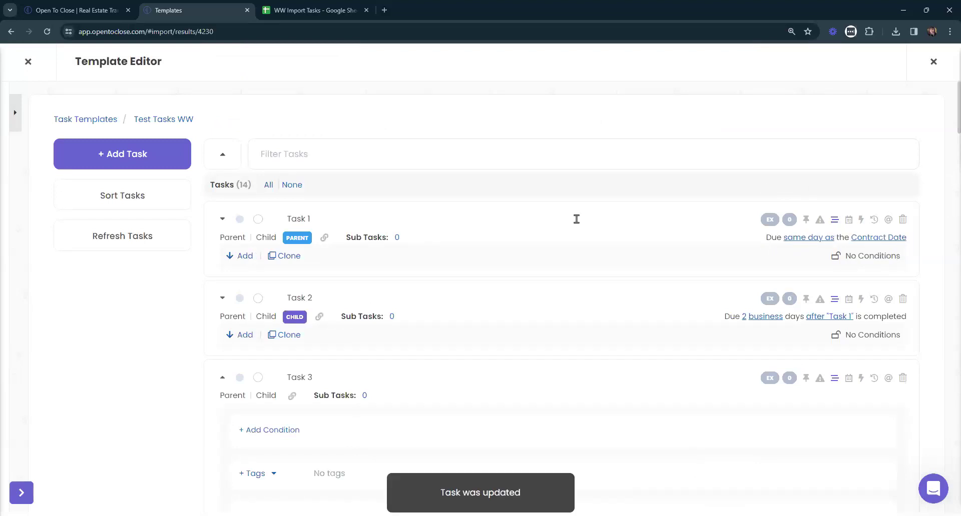
Confirm Task 1's title and recheck its date options without saving.
left_click(432, 223)
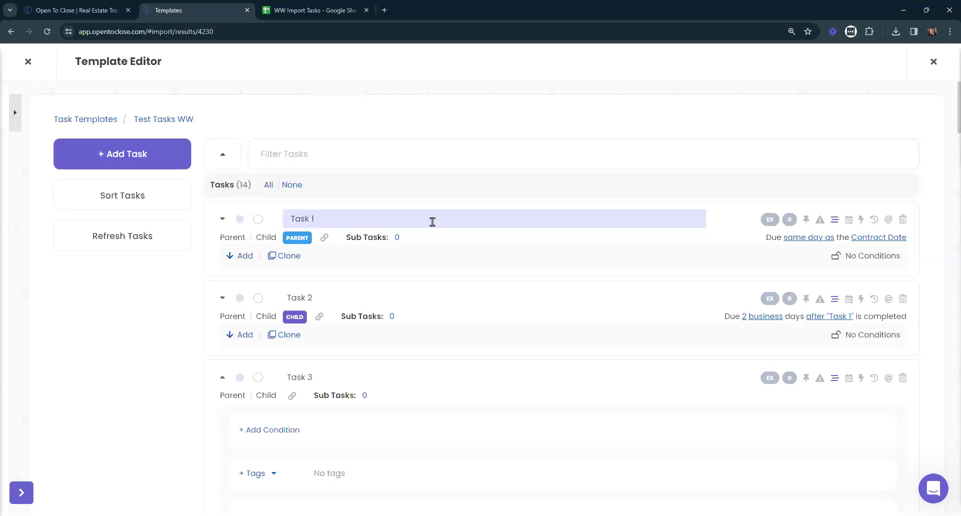
key("Return")
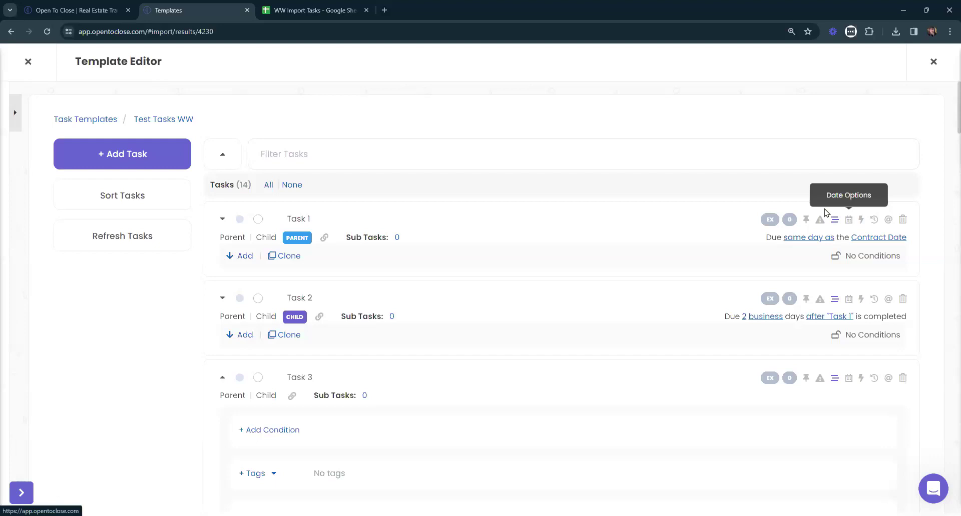
left_click(849, 223)
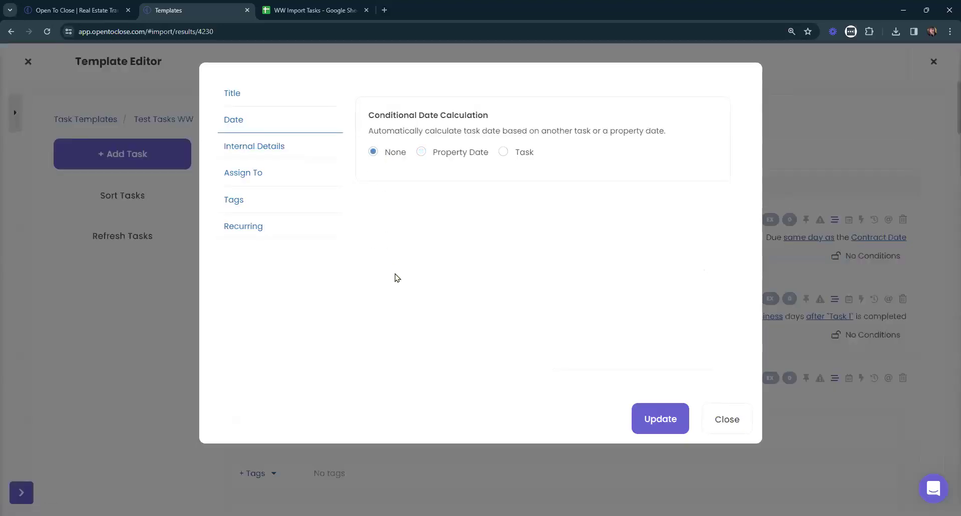
left_click(461, 152)
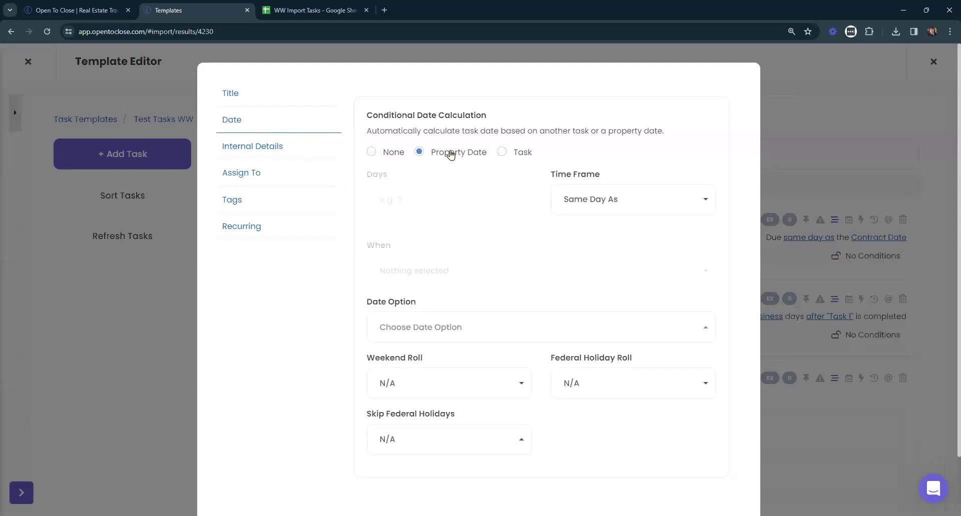
left_click(522, 154)
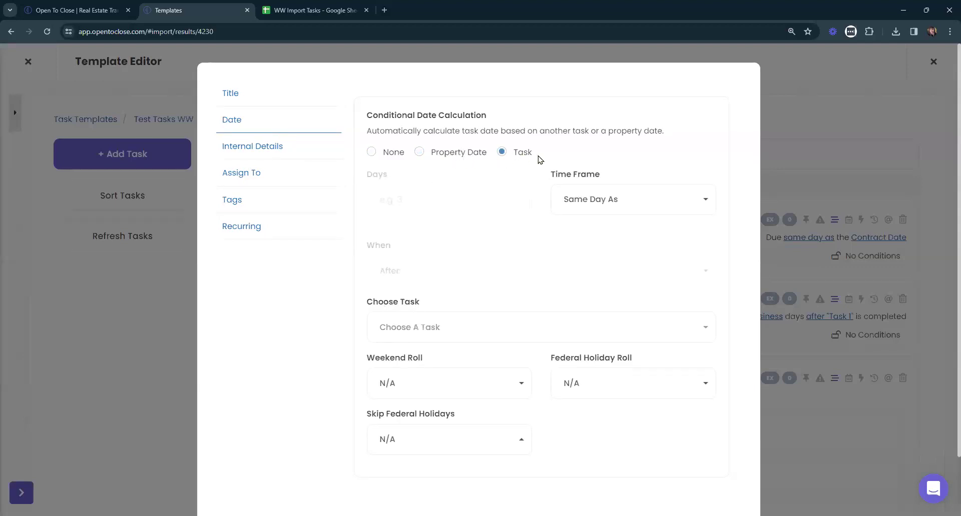
scroll(637, 253, "down", 2)
left_click(741, 482)
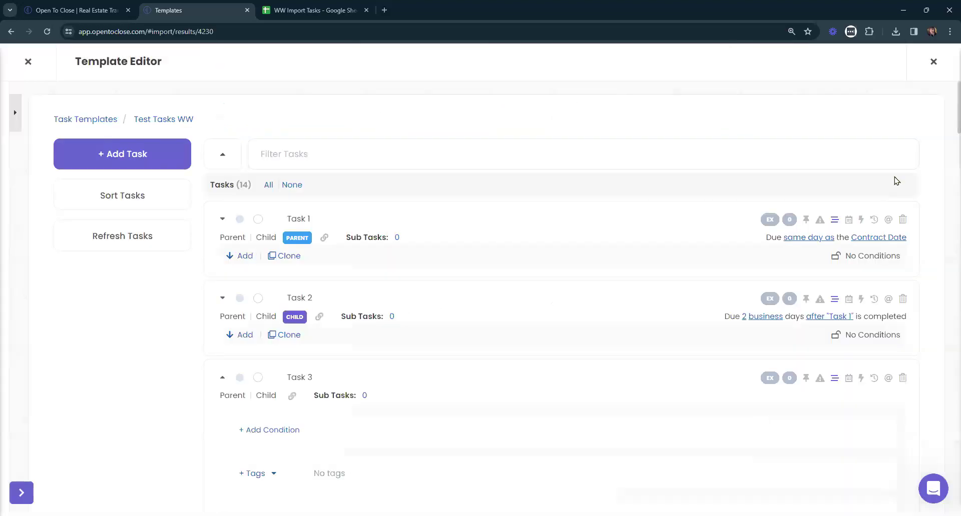
scroll(831, 216, "down", 2)
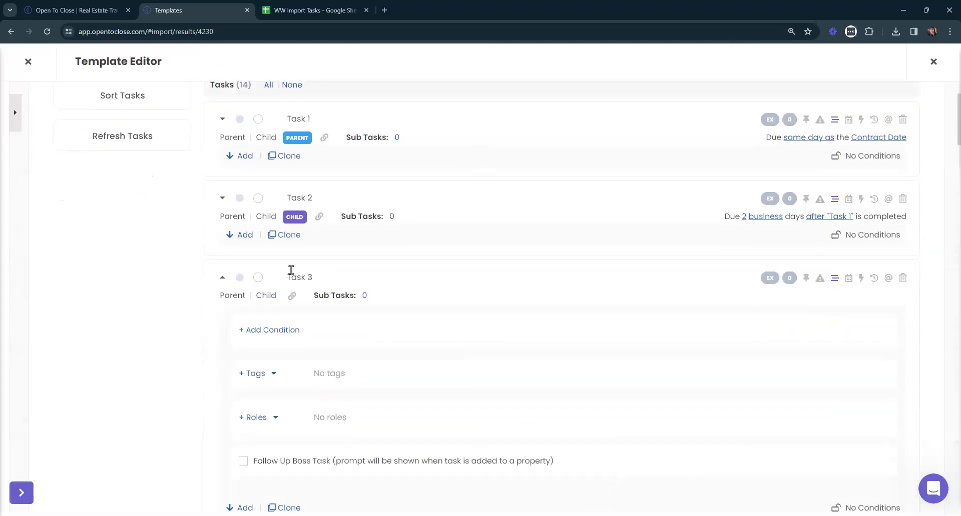
scroll(700, 261, "down", 1)
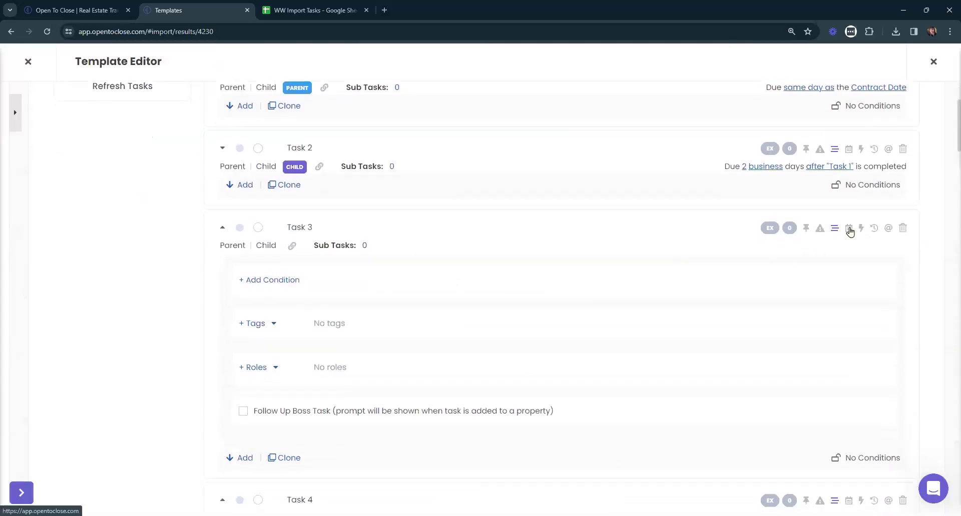
Base Task 3's date on a property date with a 3 Business Day(s) offset.
left_click(849, 230)
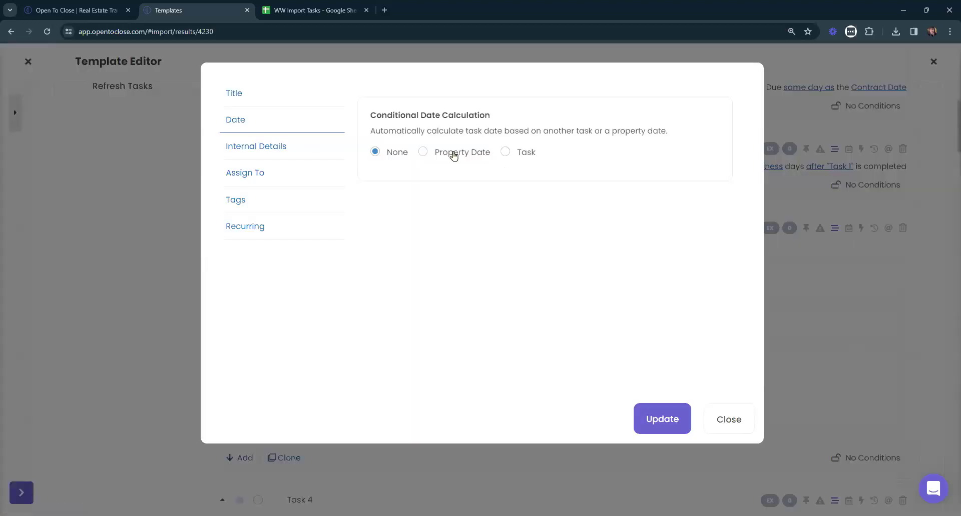
left_click(453, 153)
left_click(429, 199)
type("3")
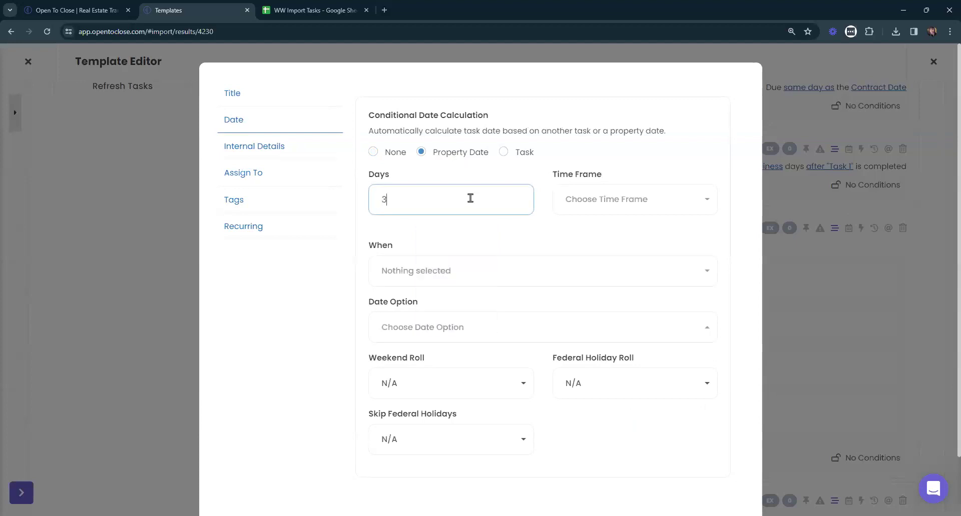
left_click(655, 203)
left_click(550, 277)
left_click(604, 209)
left_click(562, 295)
left_click(622, 206)
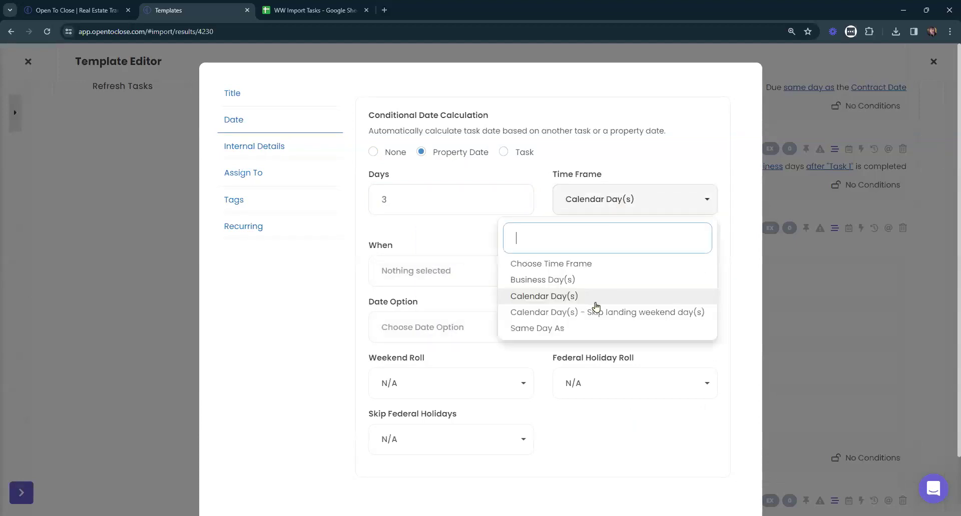
left_click(595, 313)
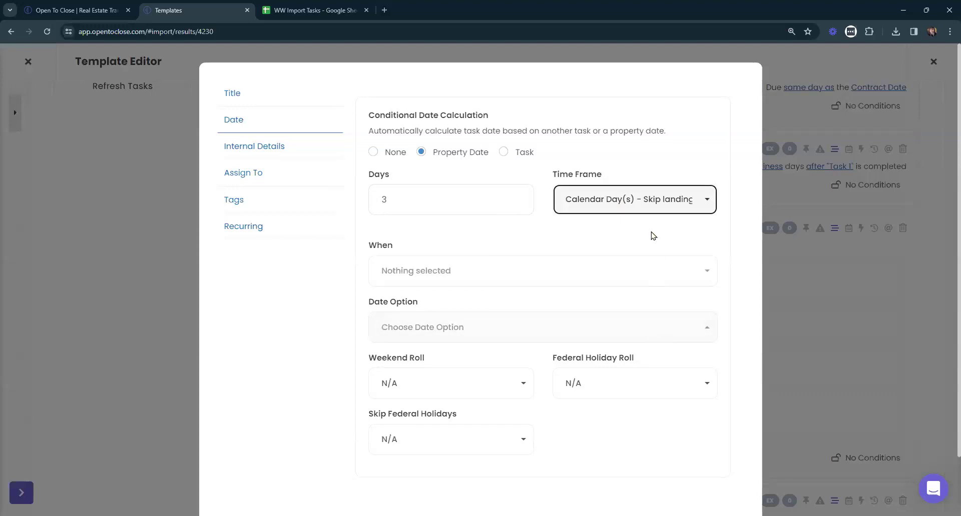
left_click(624, 197)
left_click(542, 281)
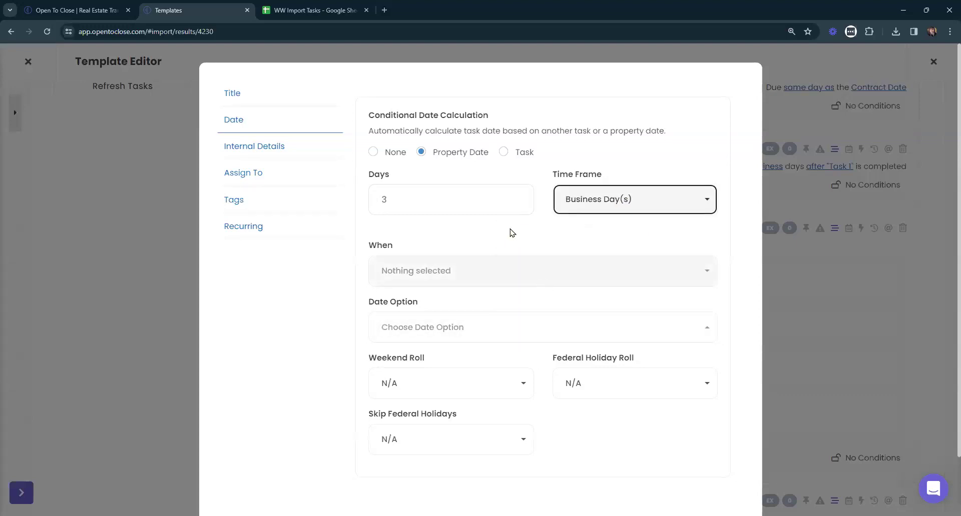
Place it After the Earnest Money Due - Date and save with Update.
left_click(429, 273)
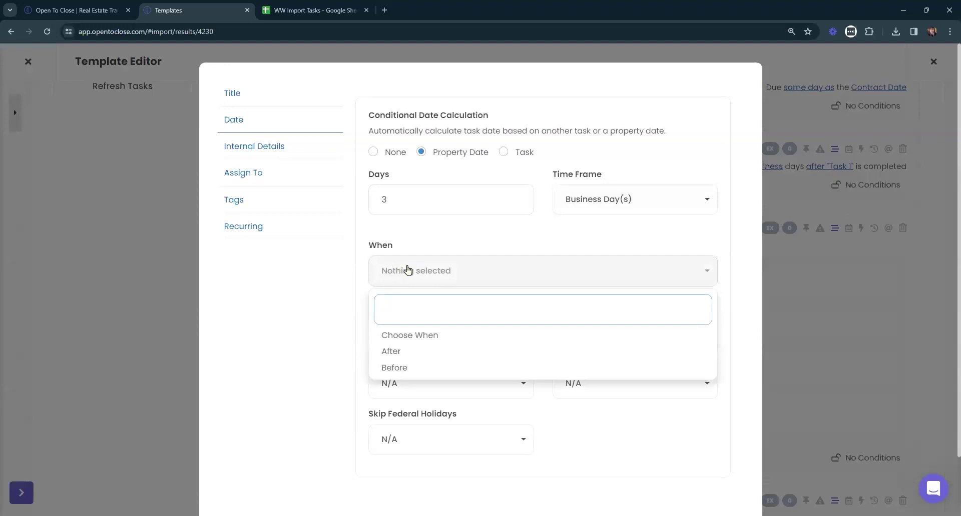
left_click(394, 353)
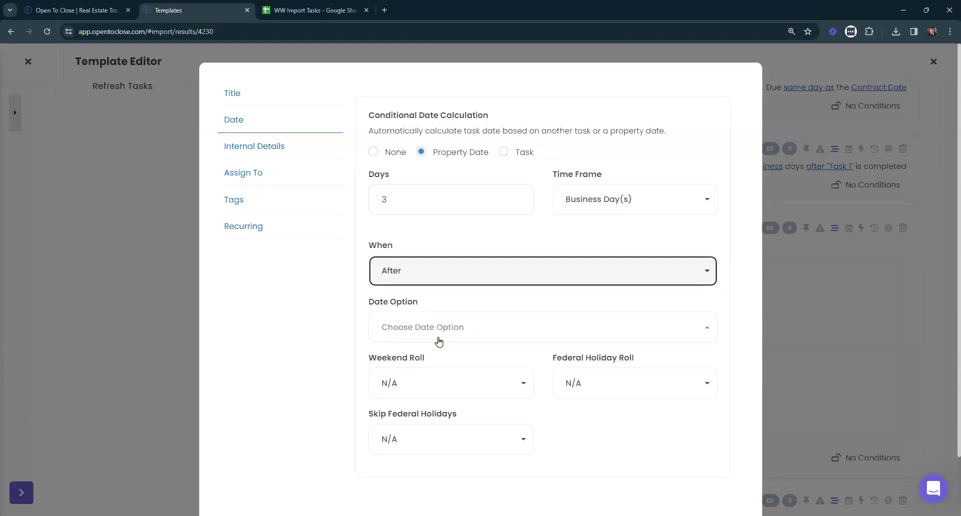
left_click(511, 333)
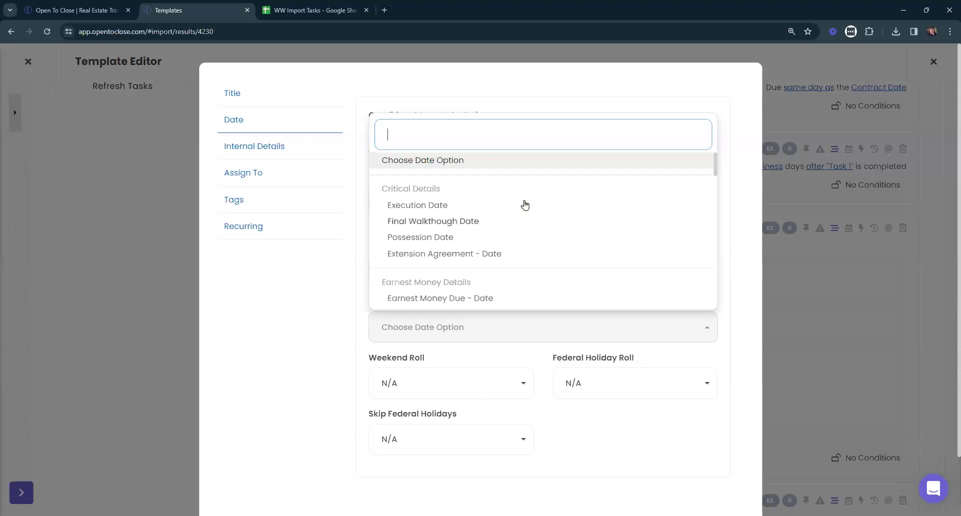
scroll(510, 215, "down", 1)
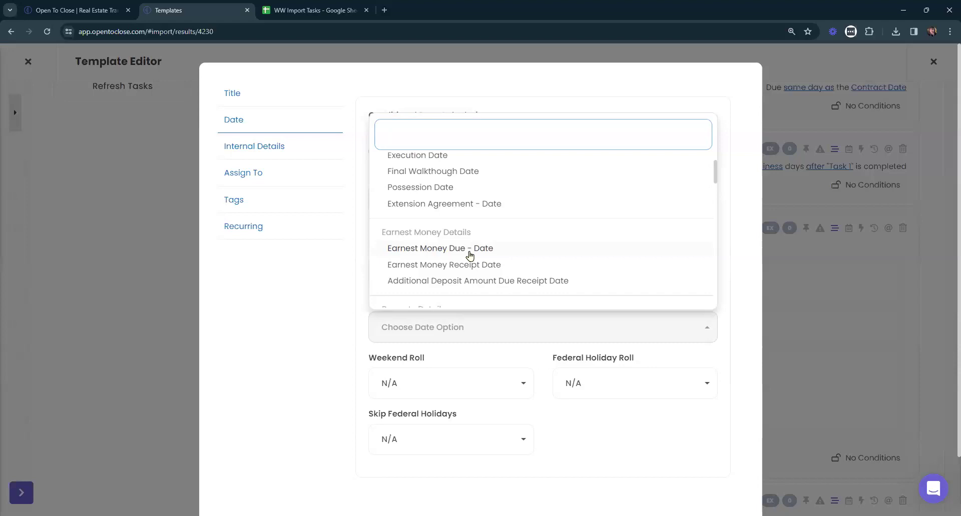
left_click(430, 250)
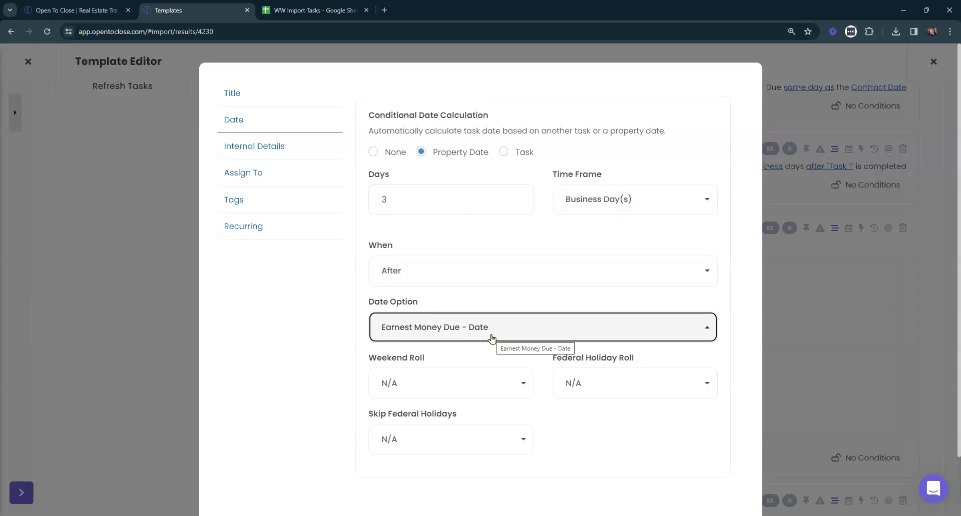
scroll(746, 385, "down", 1)
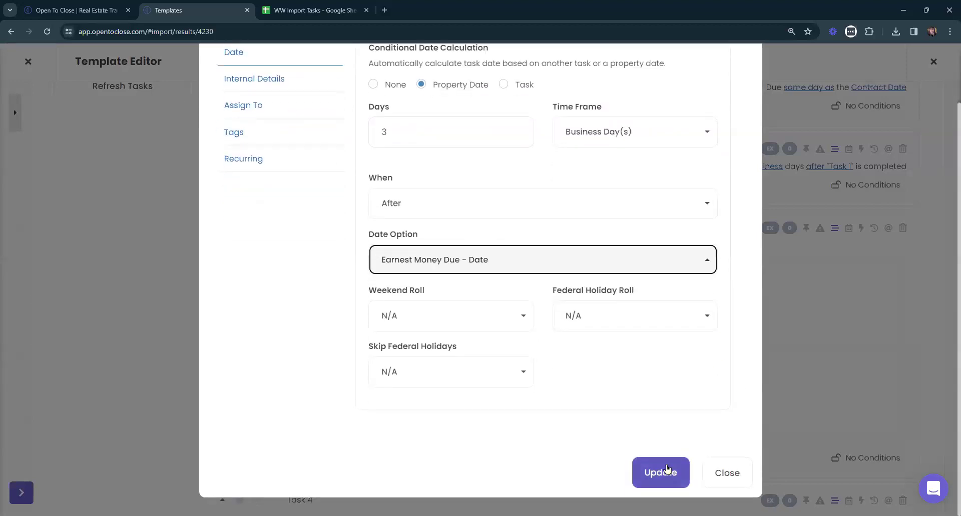
left_click(667, 471)
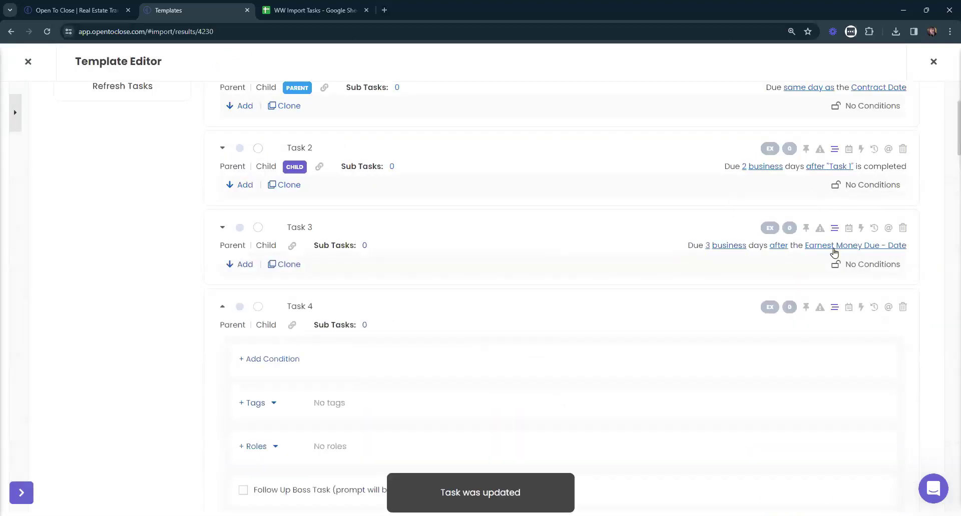
scroll(477, 233, "up", 1)
scroll(476, 233, "up", 3)
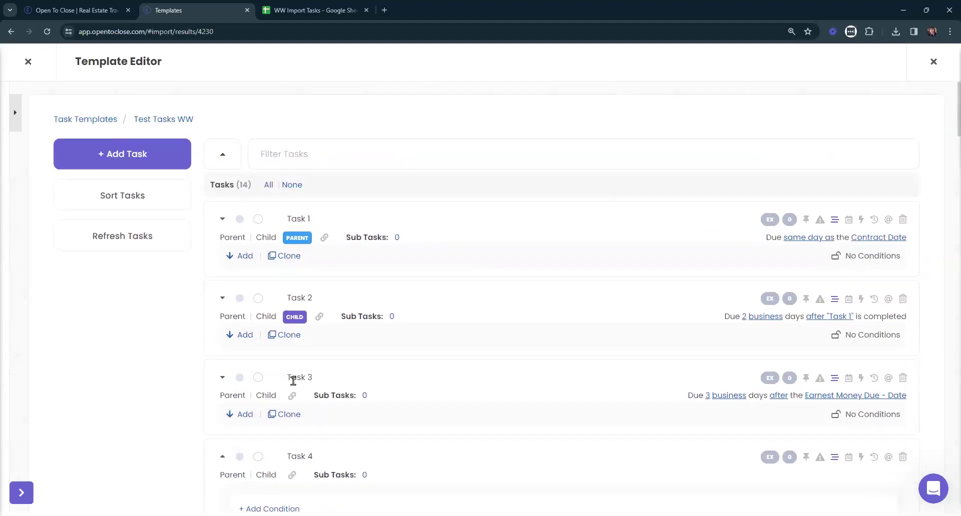
Append ' - Meow Meow' to Task 4's title.
scroll(570, 205, "down", 7)
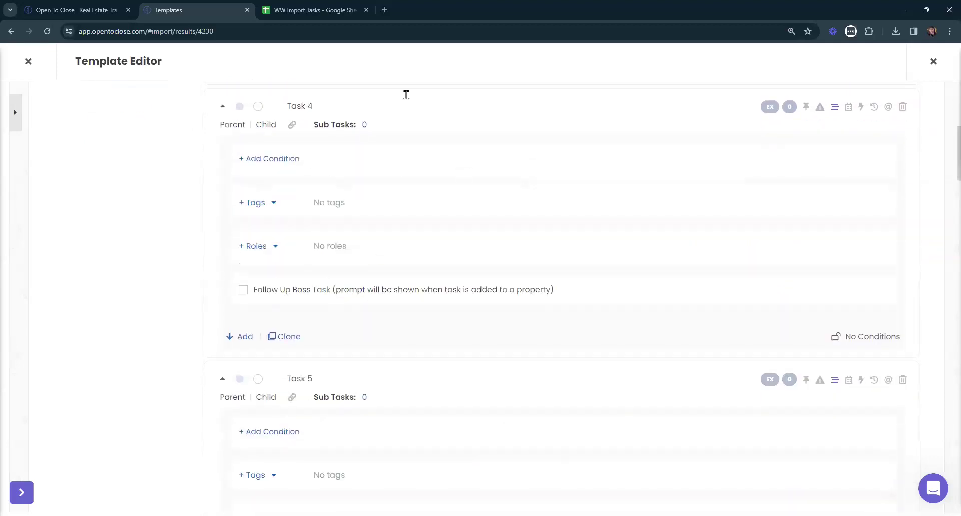
scroll(851, 175, "up", 1)
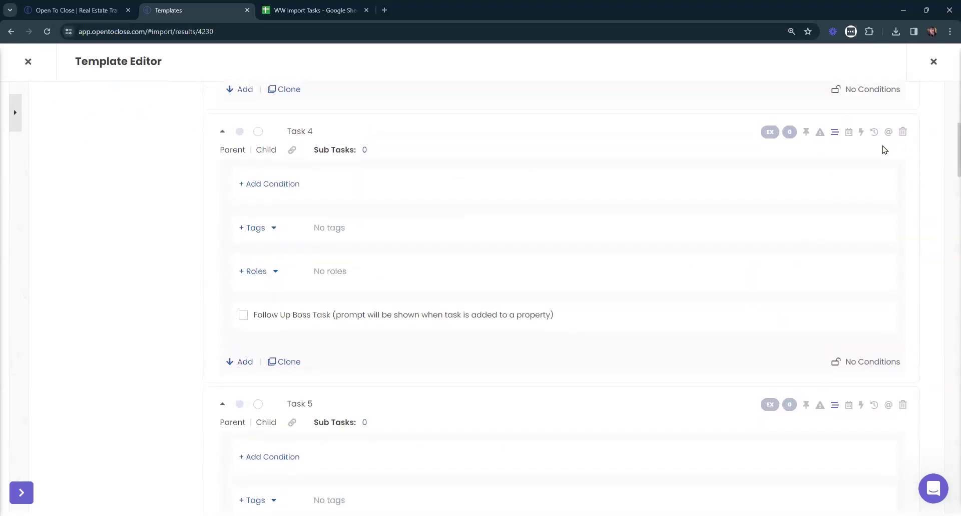
scroll(875, 153, "up", 1)
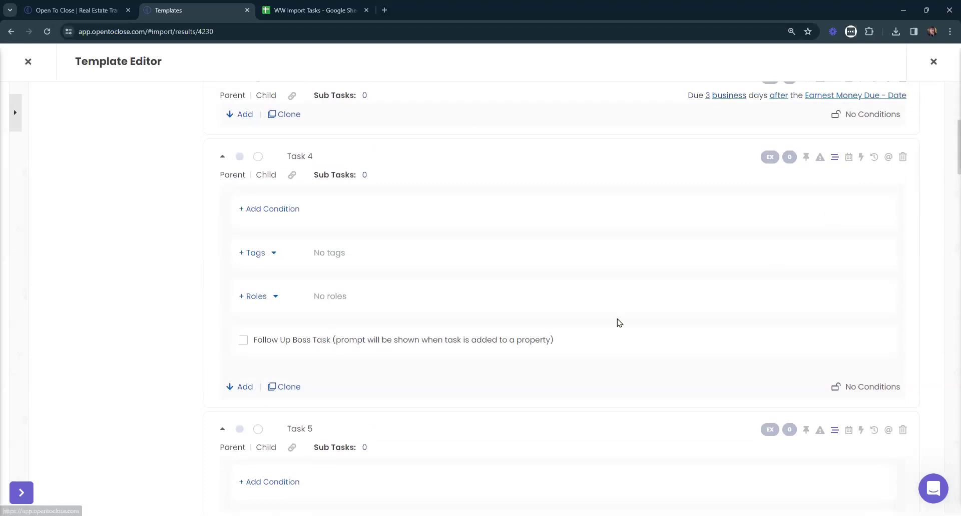
scroll(620, 320, "up", 6)
scroll(353, 279, "down", 5)
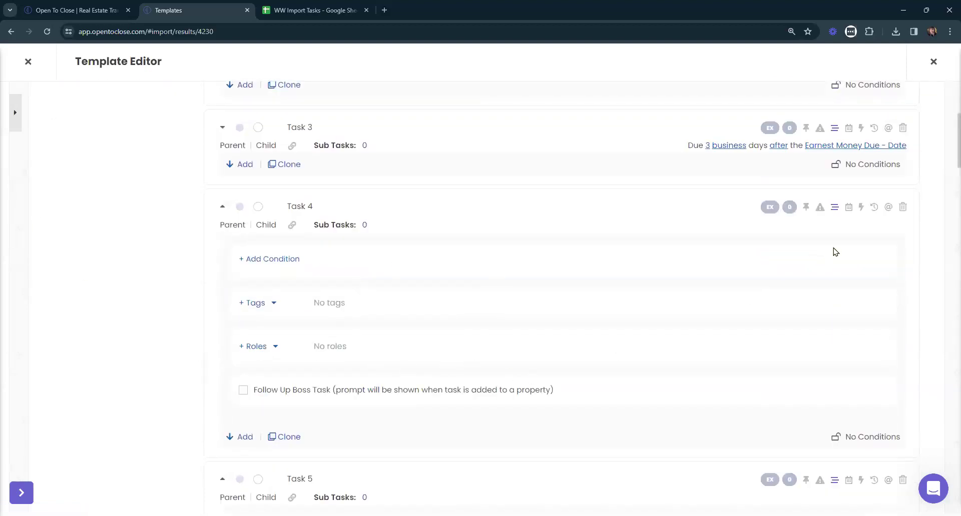
left_click(395, 207)
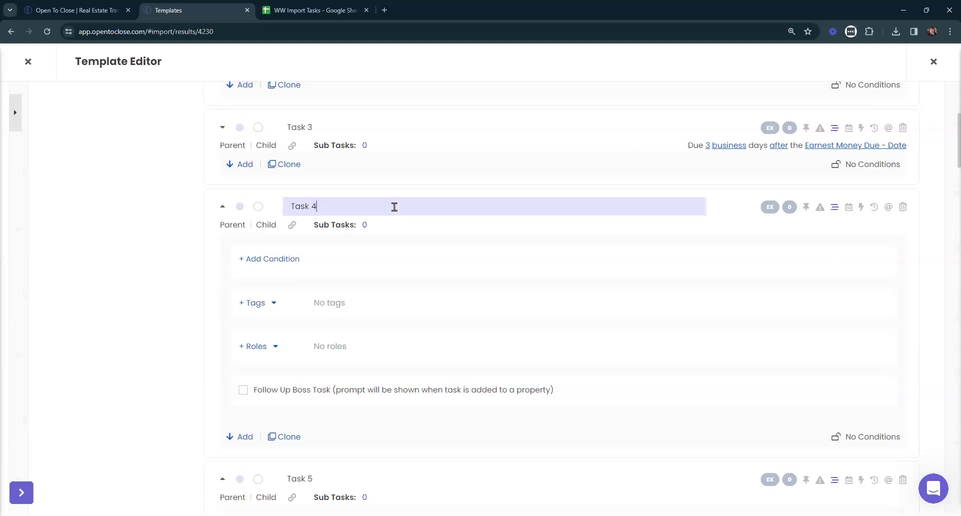
type("- Meow Meow")
key("Return")
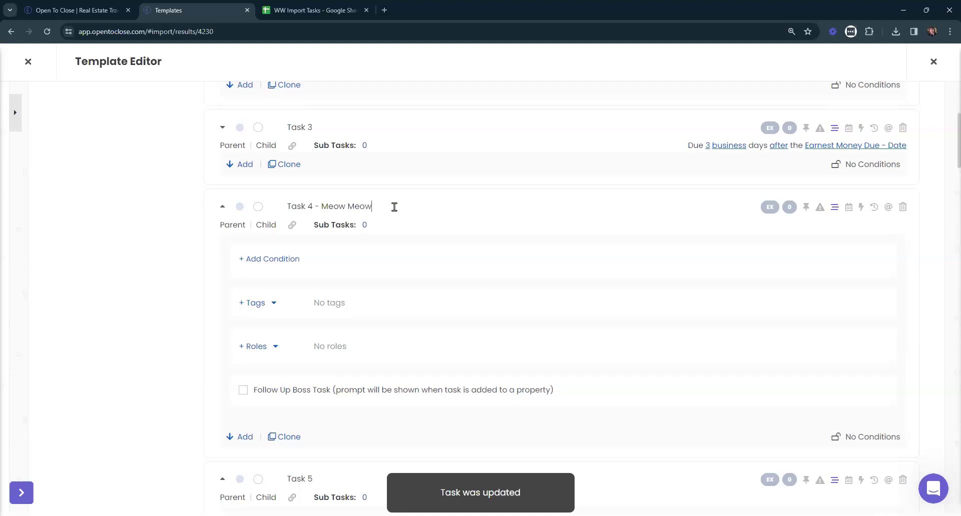
Check and dismiss Task 4's Recurring dialog, then expand and collapse Task 3.
left_click(861, 209)
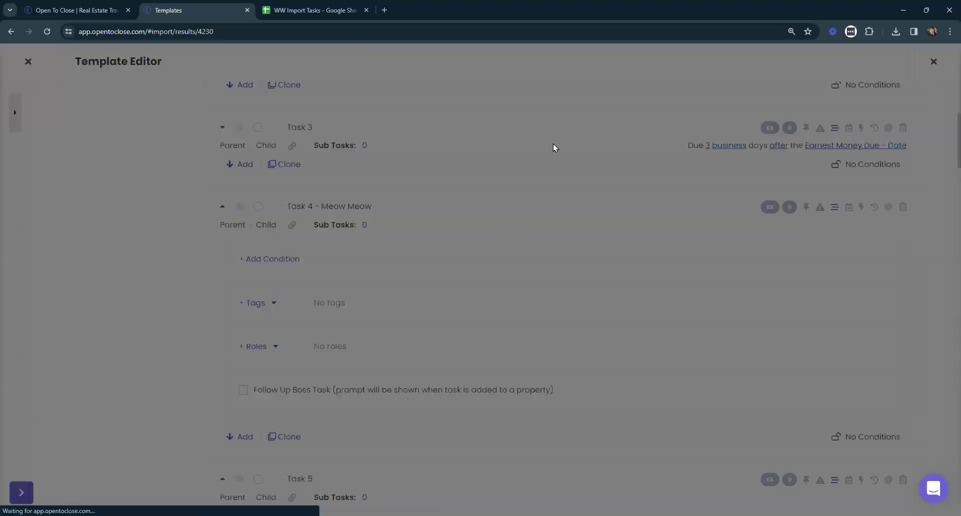
key("Escape")
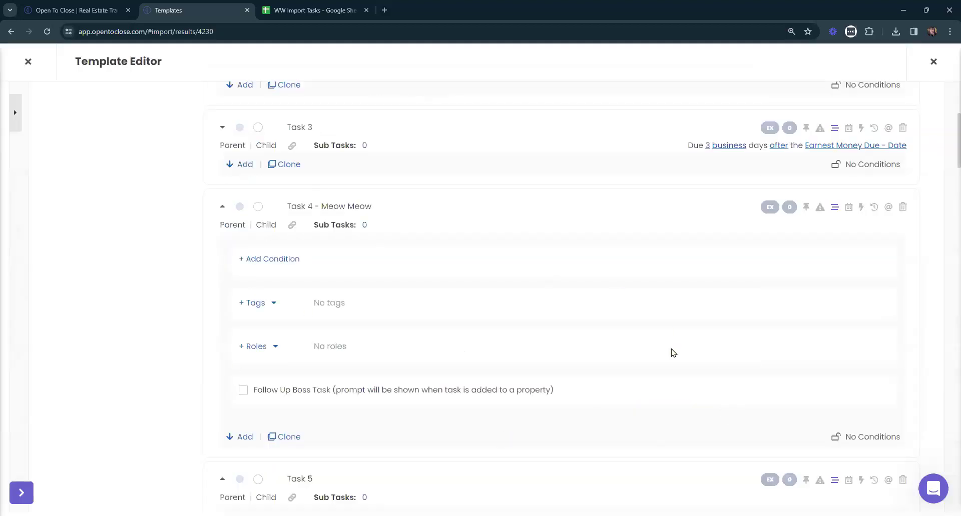
scroll(551, 320, "up", 3)
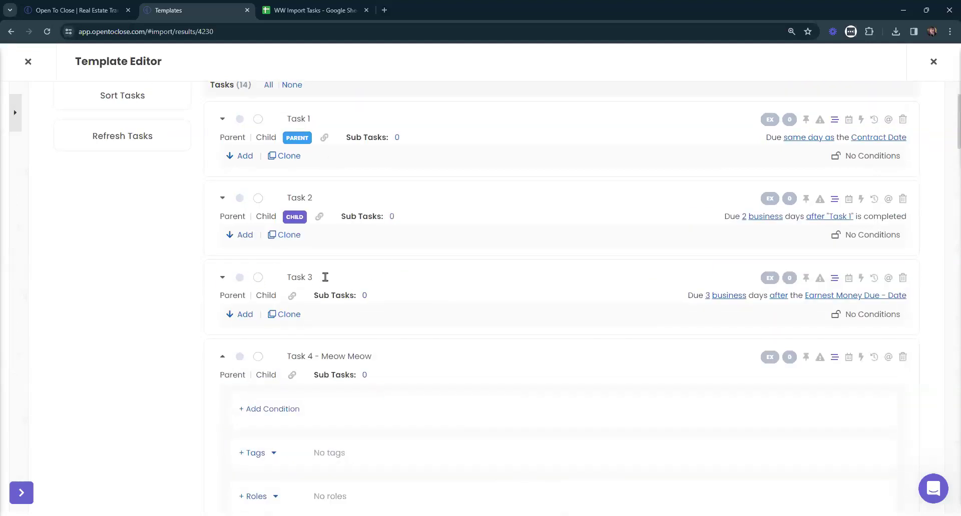
left_click(223, 278)
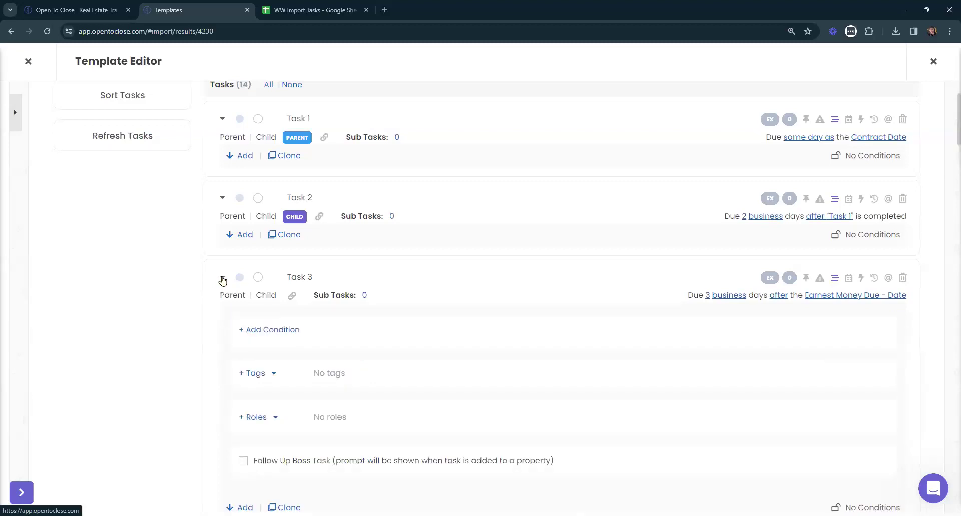
left_click(222, 278)
scroll(828, 312, "up", 2)
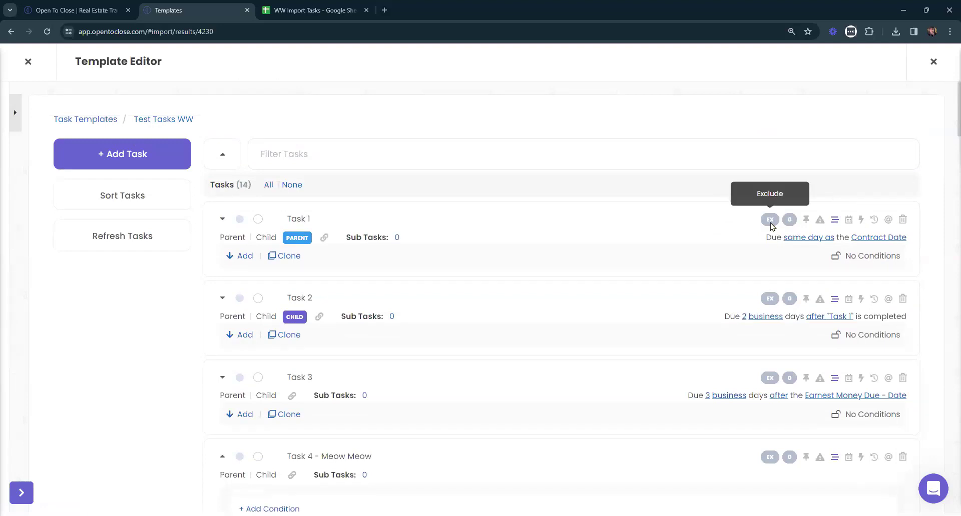
Toggle the EX (Exclude) icon on Task 1.
scroll(770, 226, "up", 6)
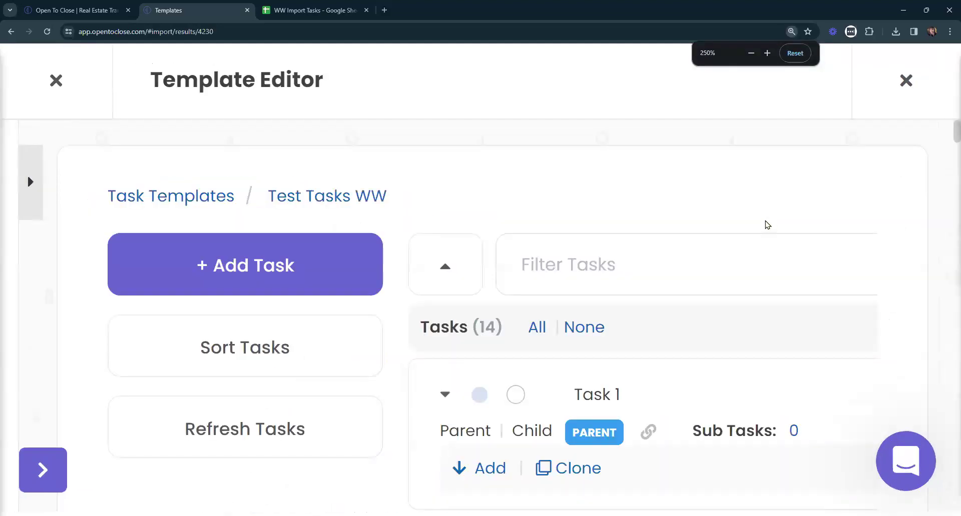
scroll(756, 228, "right", 5)
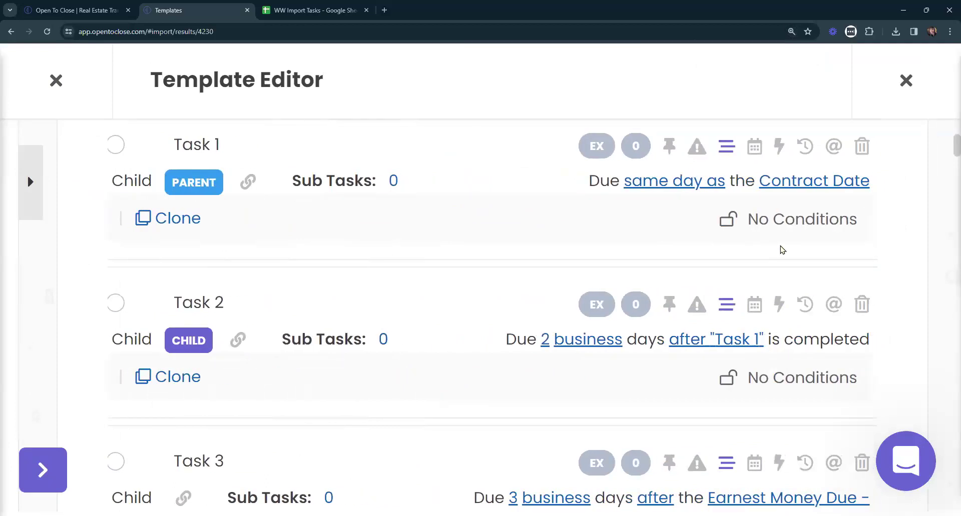
scroll(786, 249, "up", 2)
scroll(793, 251, "right", 1)
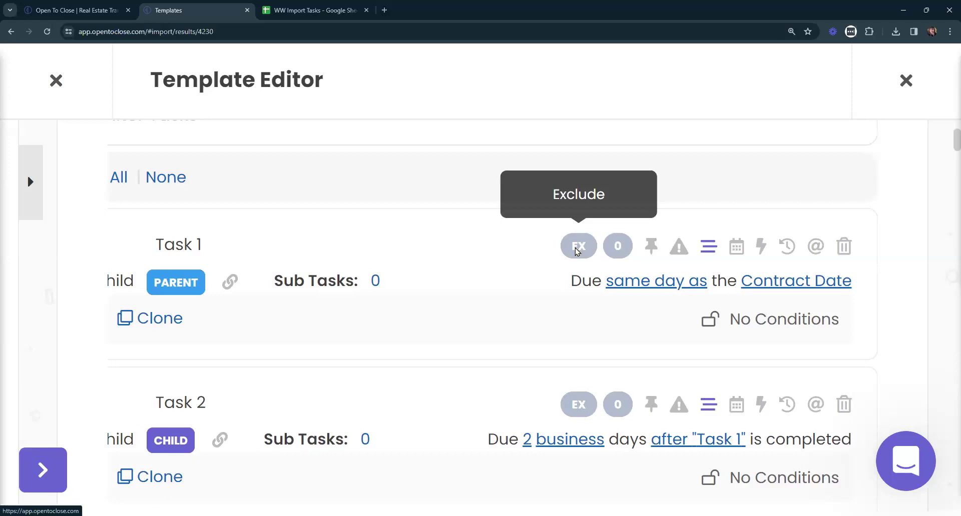
left_click(577, 248)
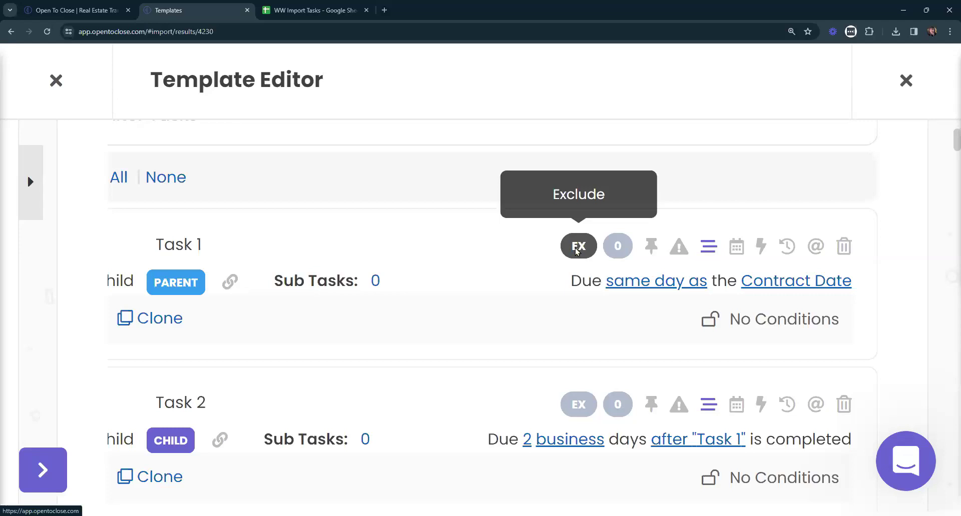
left_click(618, 246)
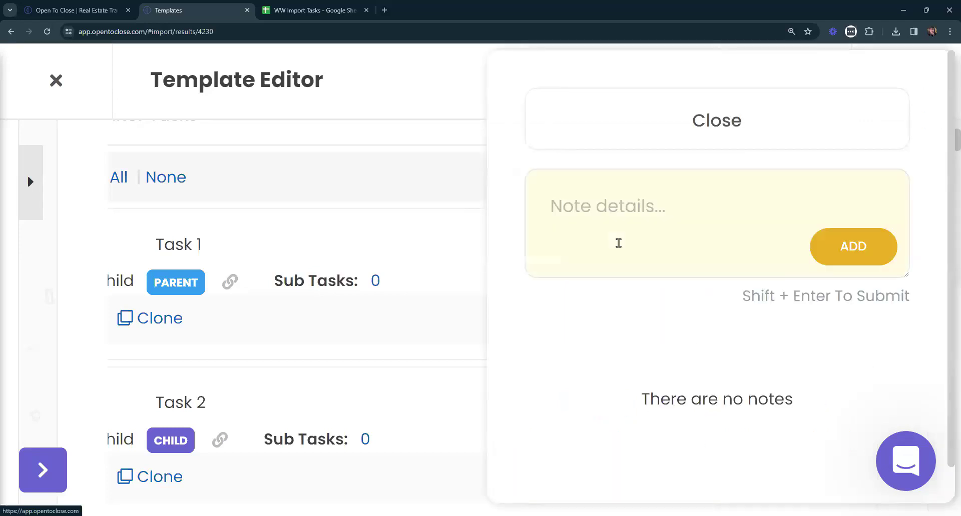
left_click(613, 208)
type("Test")
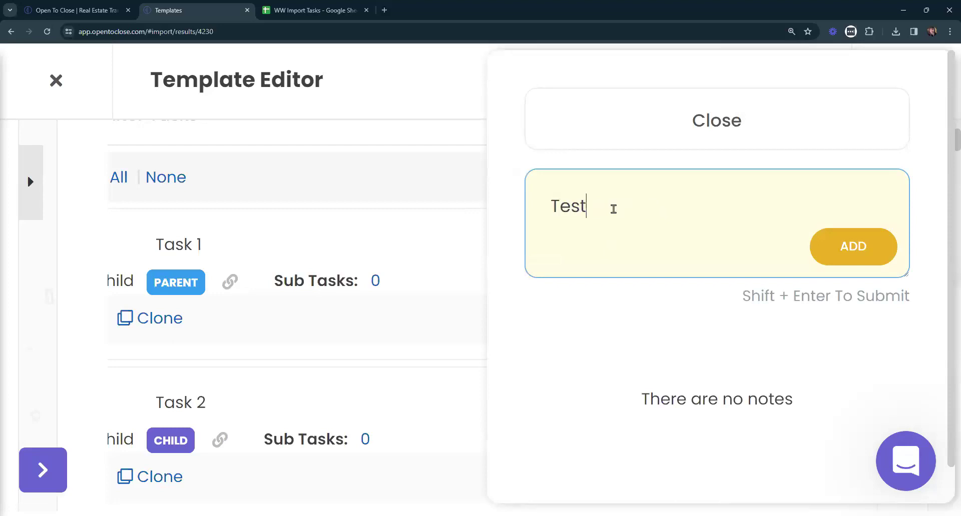
left_click(857, 254)
left_click(718, 116)
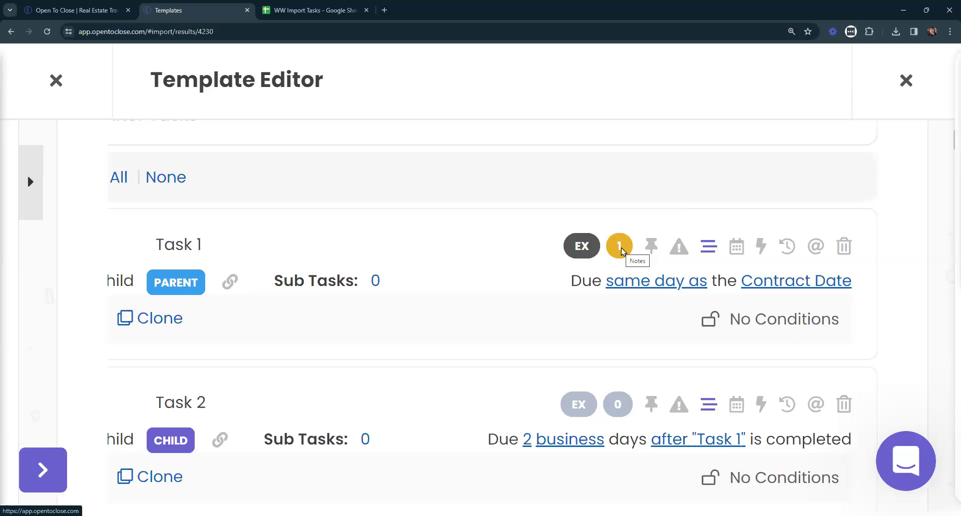
left_click(621, 247)
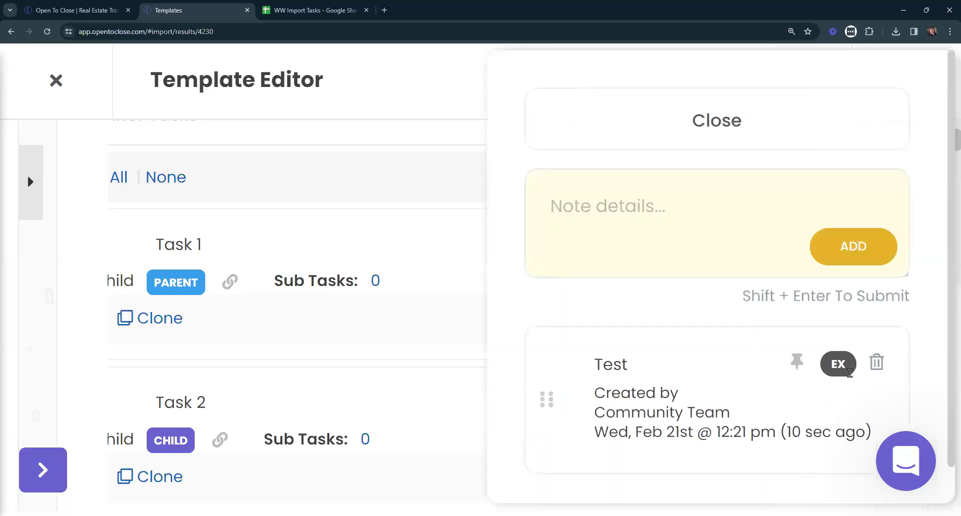
left_click(877, 363)
left_click(518, 408)
left_click(606, 103)
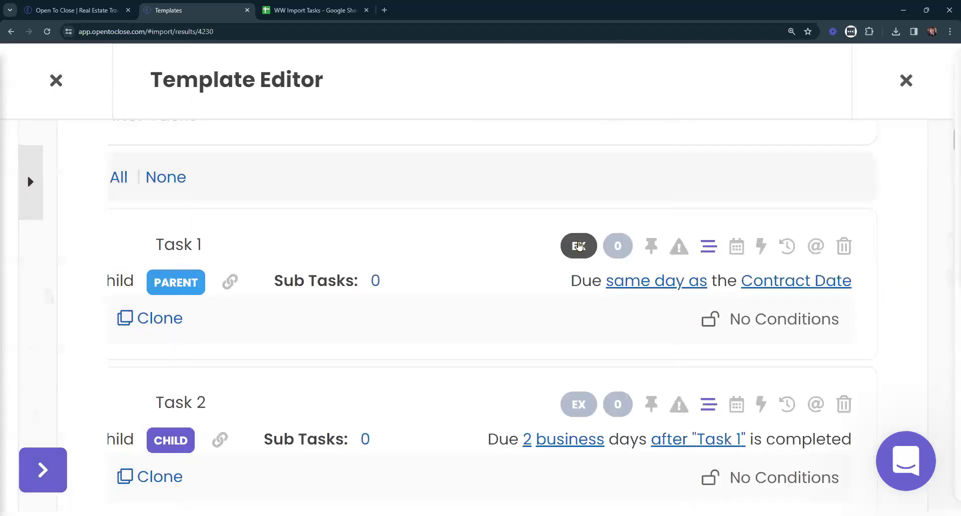
left_click(651, 247)
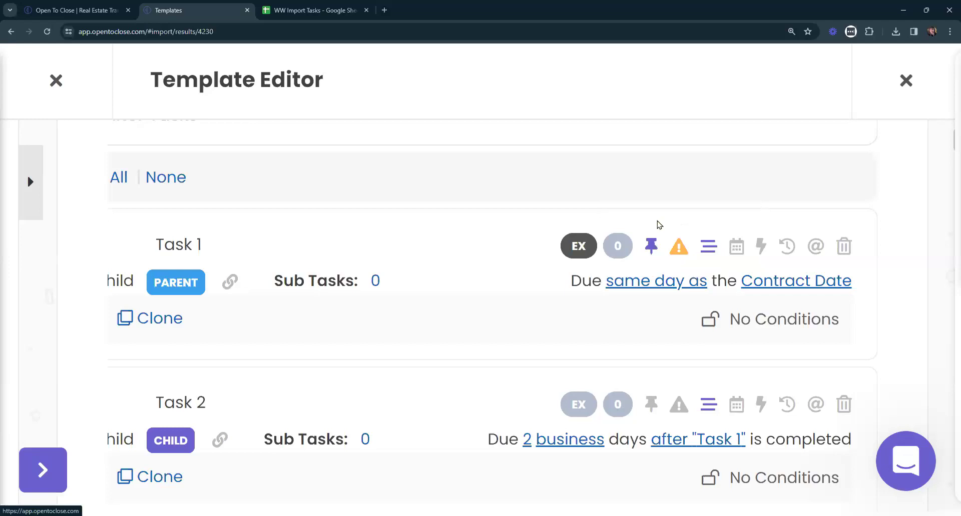
left_click(651, 246)
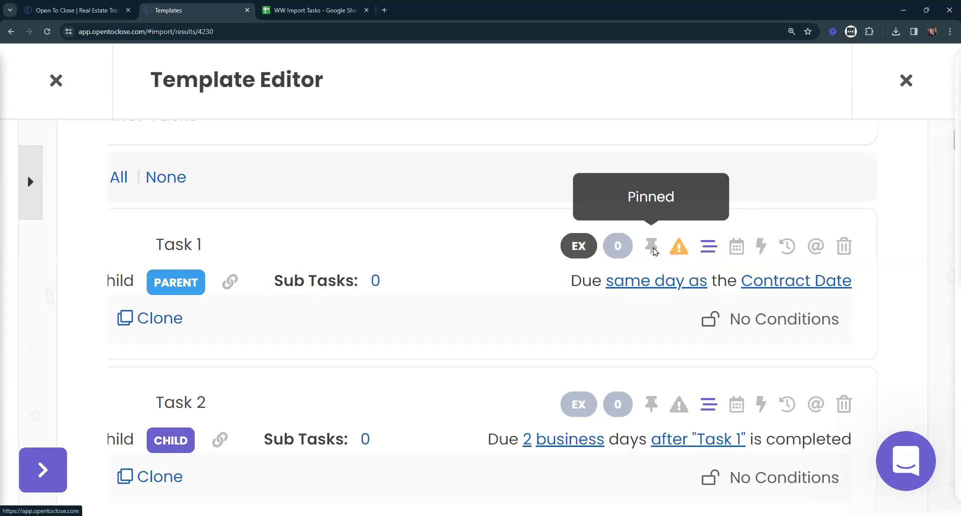
left_click(678, 246)
left_click(651, 247)
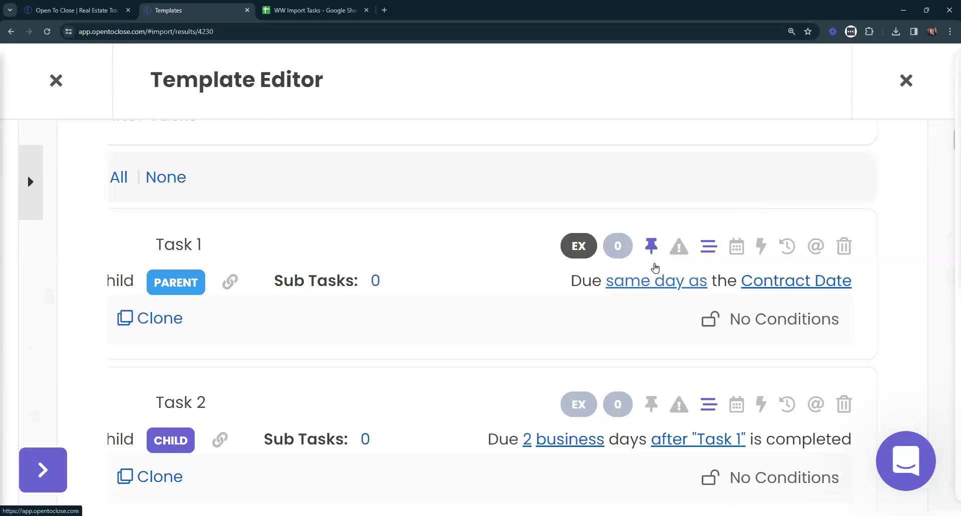
left_click(651, 247)
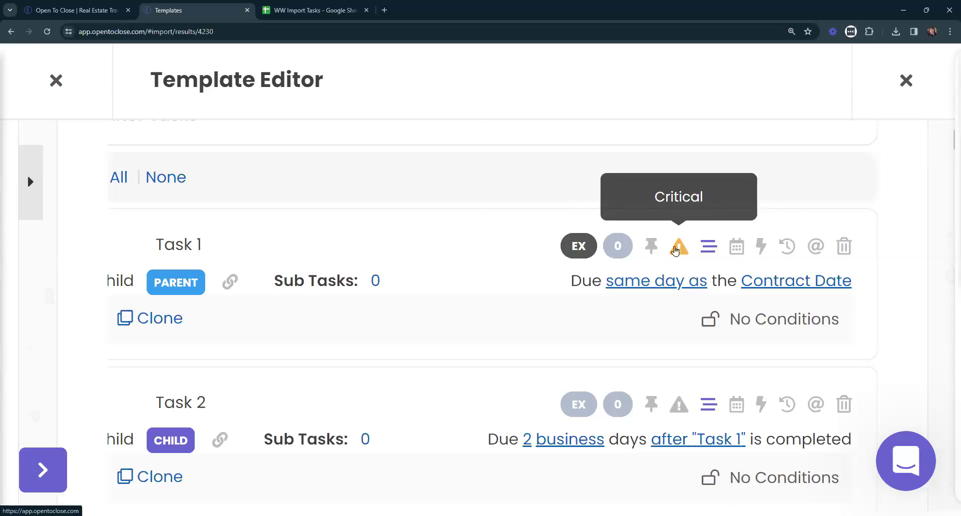
left_click(707, 251)
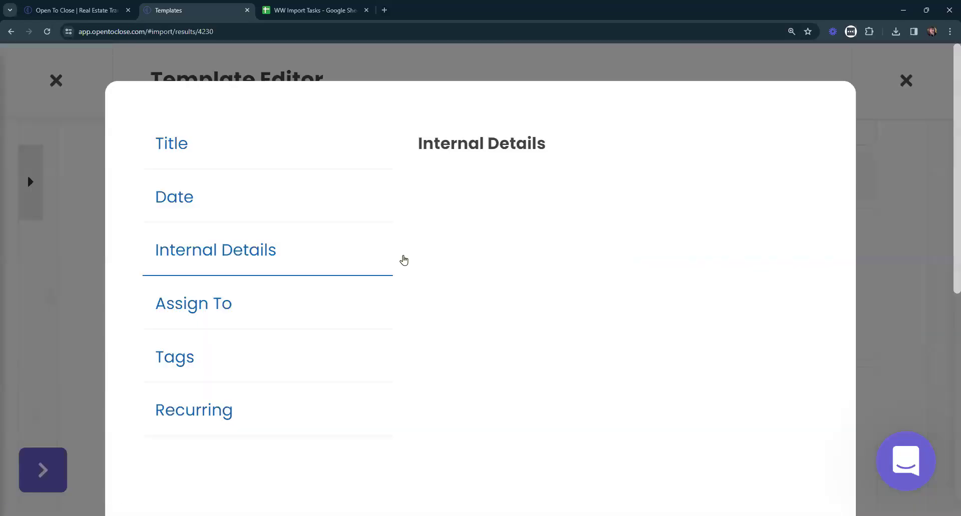
scroll(544, 472, "down", 3)
scroll(656, 305, "up", 4)
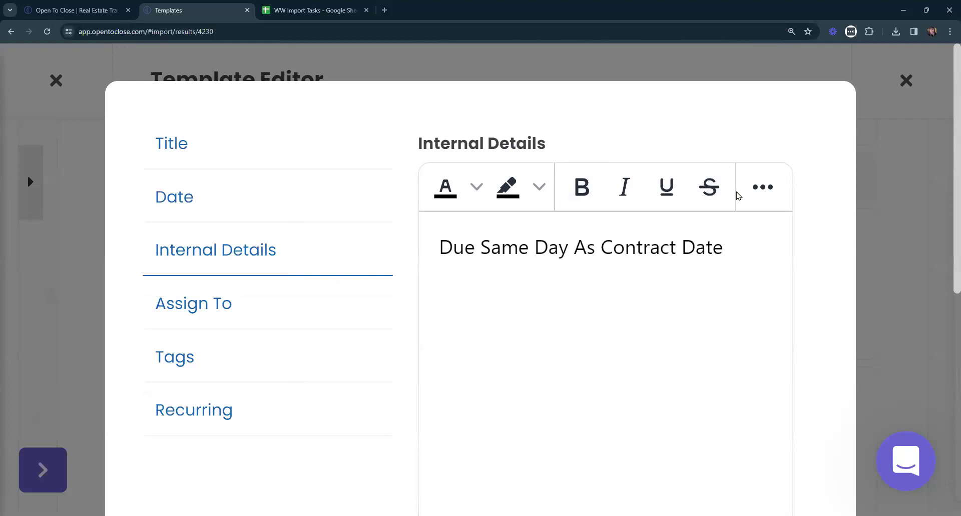
left_click(763, 189)
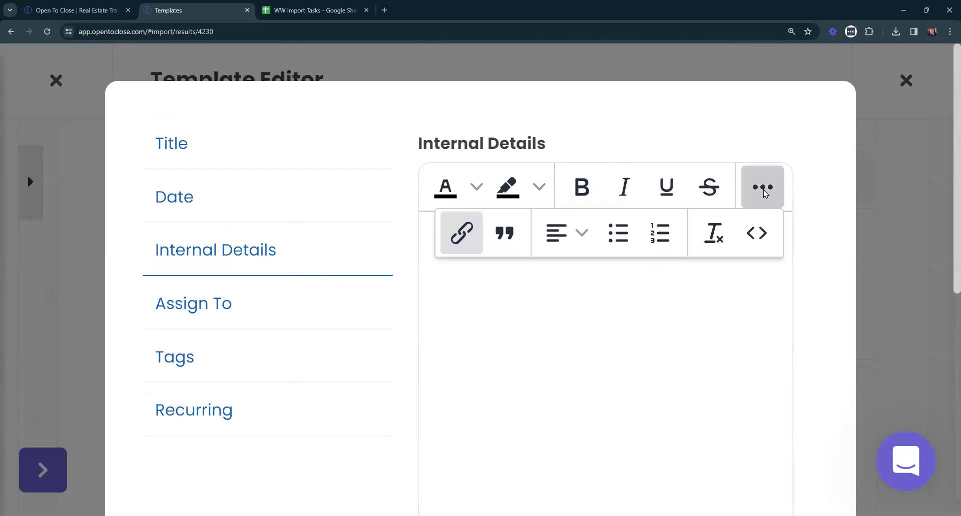
left_click(461, 234)
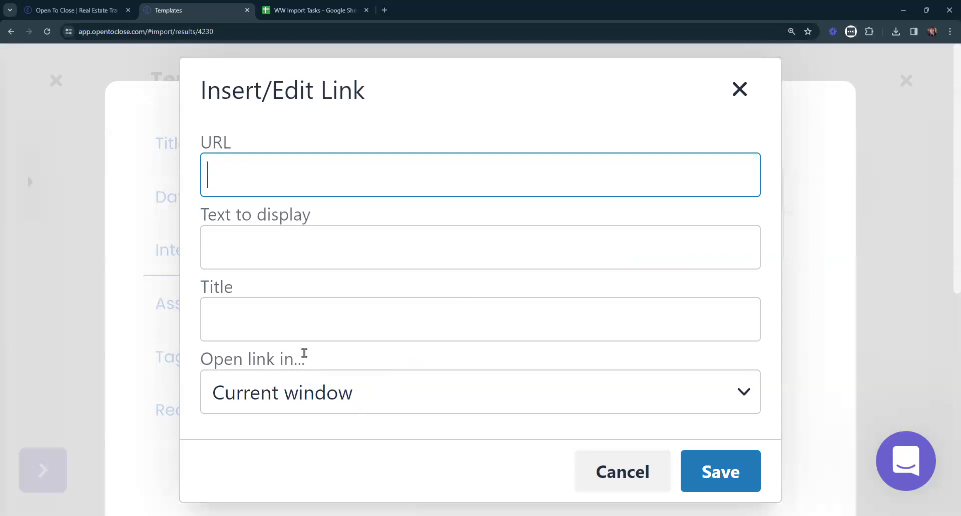
left_click(356, 394)
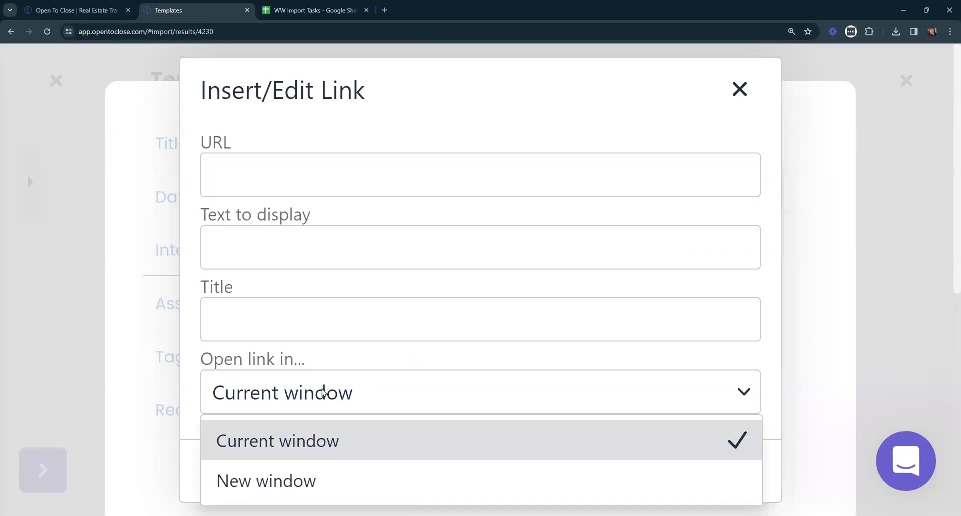
left_click(284, 483)
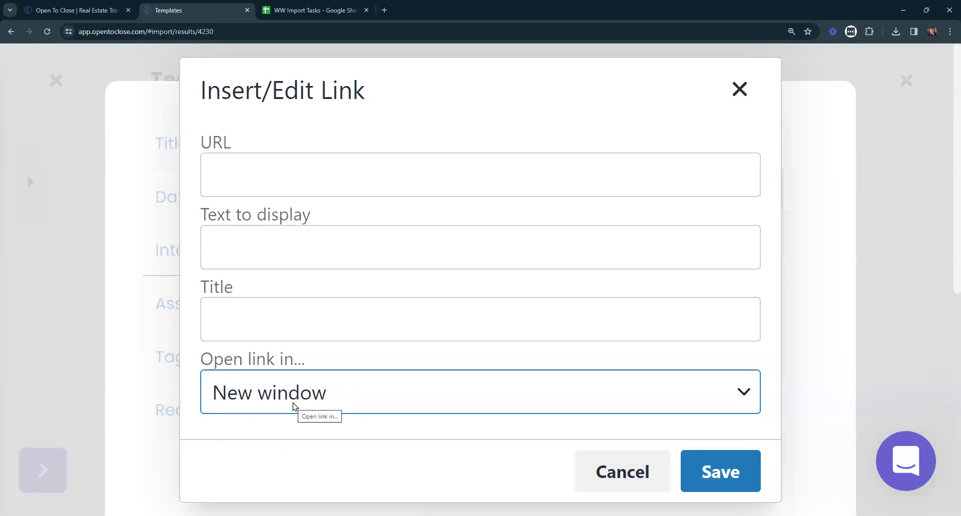
left_click(293, 407)
left_click(273, 484)
left_click(612, 480)
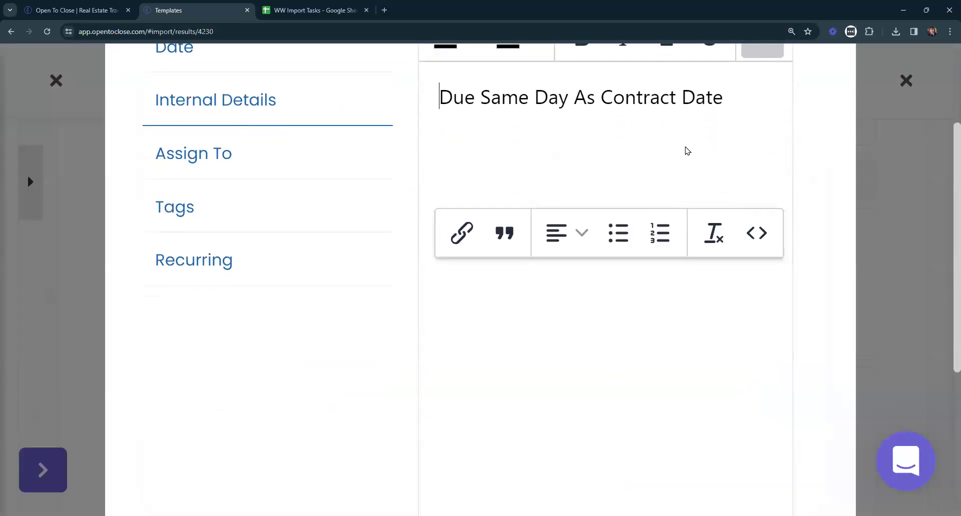
left_click(739, 342)
scroll(765, 156, "up", 3)
scroll(776, 283, "down", 8)
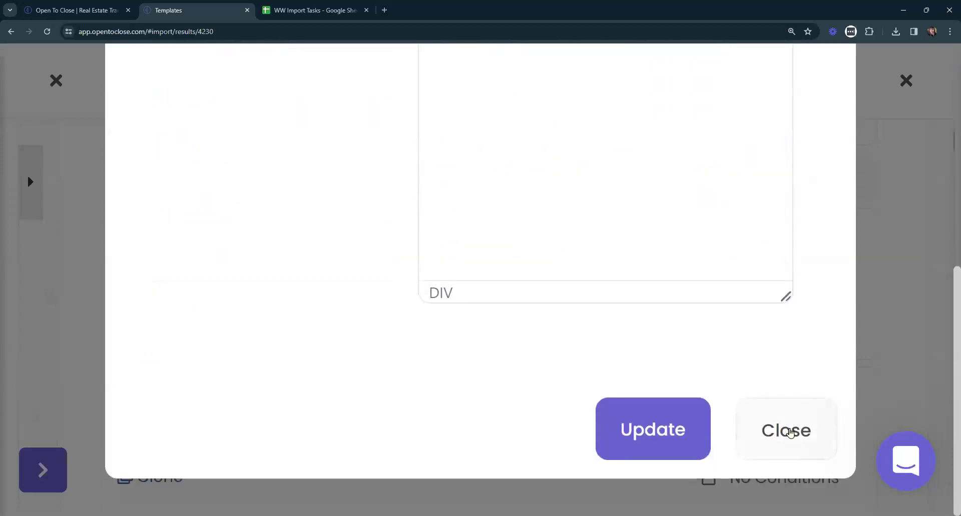
left_click(790, 432)
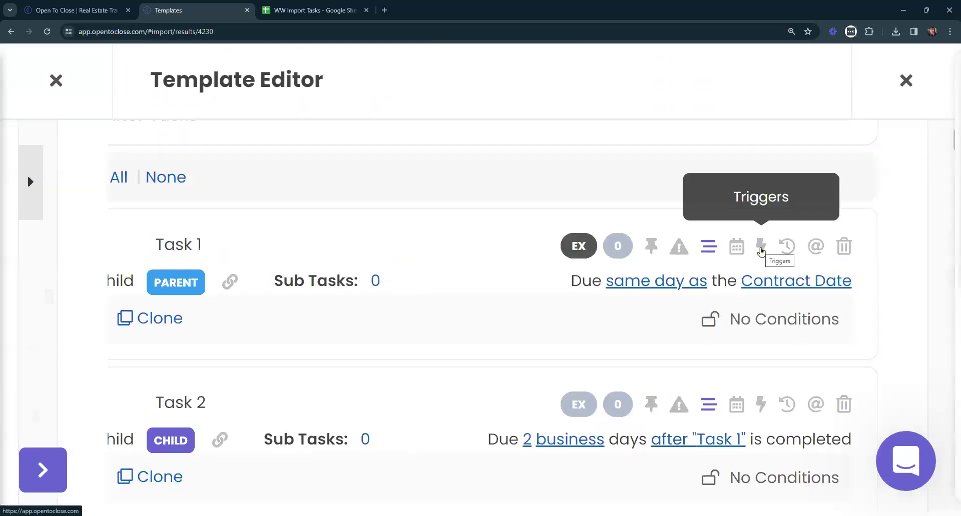
left_click(737, 248)
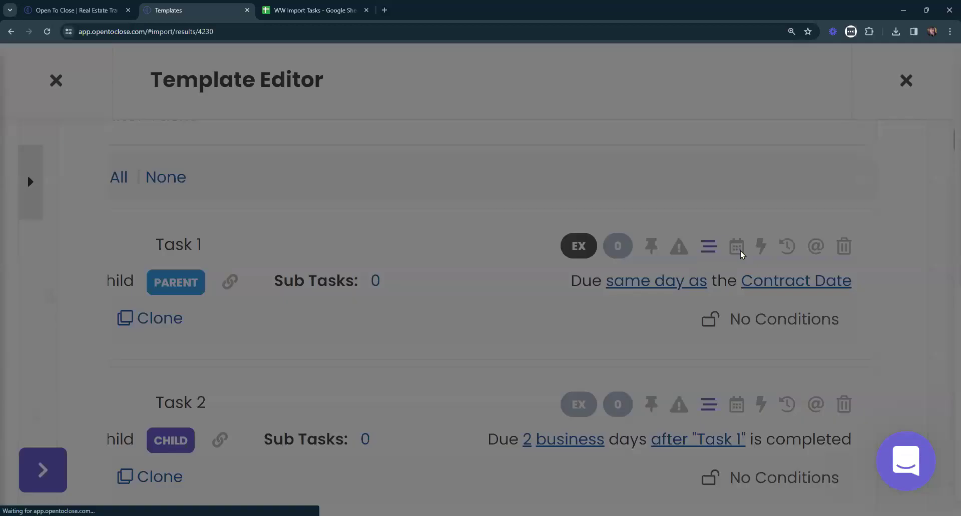
scroll(665, 302, "down", 2)
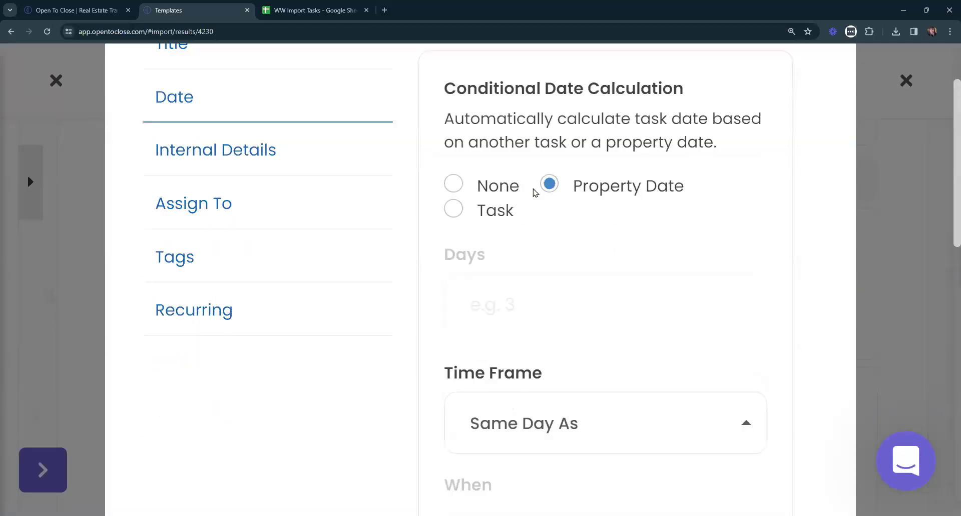
scroll(564, 214, "down", 10)
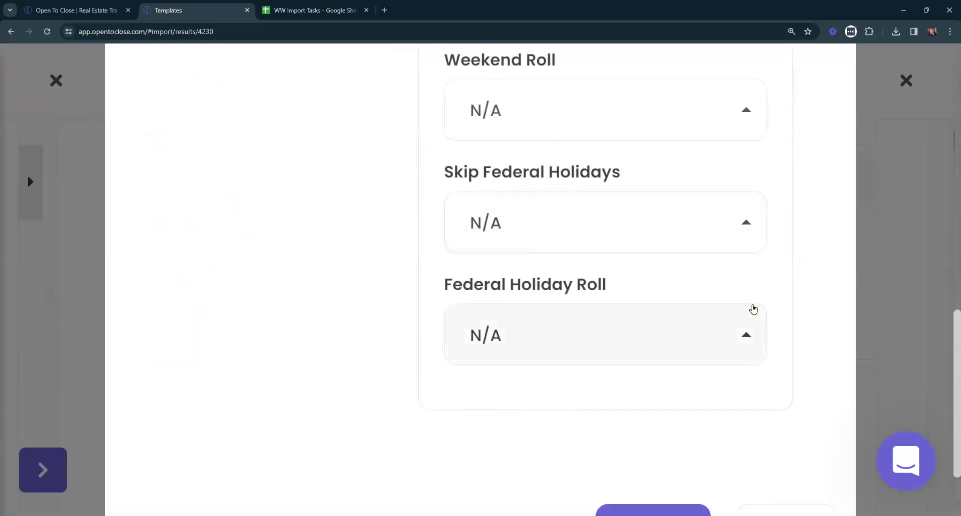
left_click(810, 452)
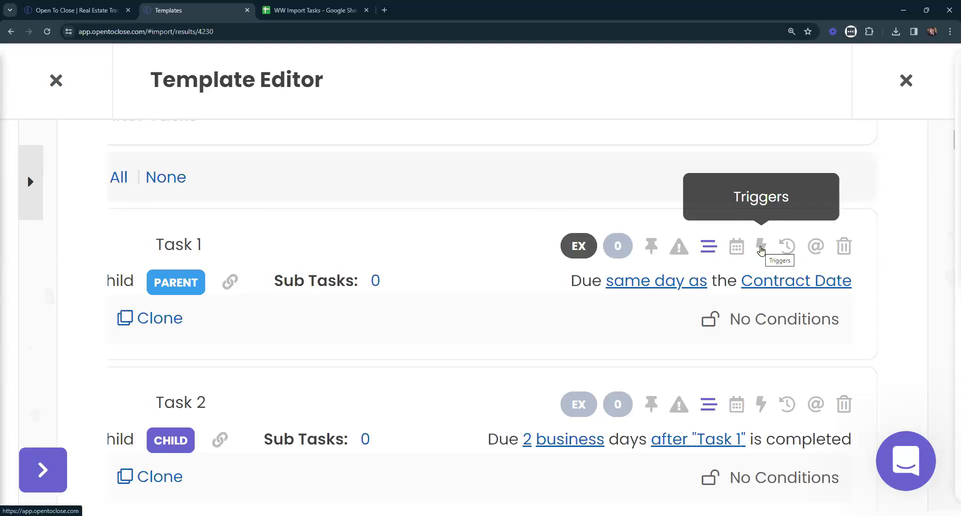
Retitle Task 1 'Intro Email to Parties' and view its still-empty triggers panel.
key("ctrl+minus")
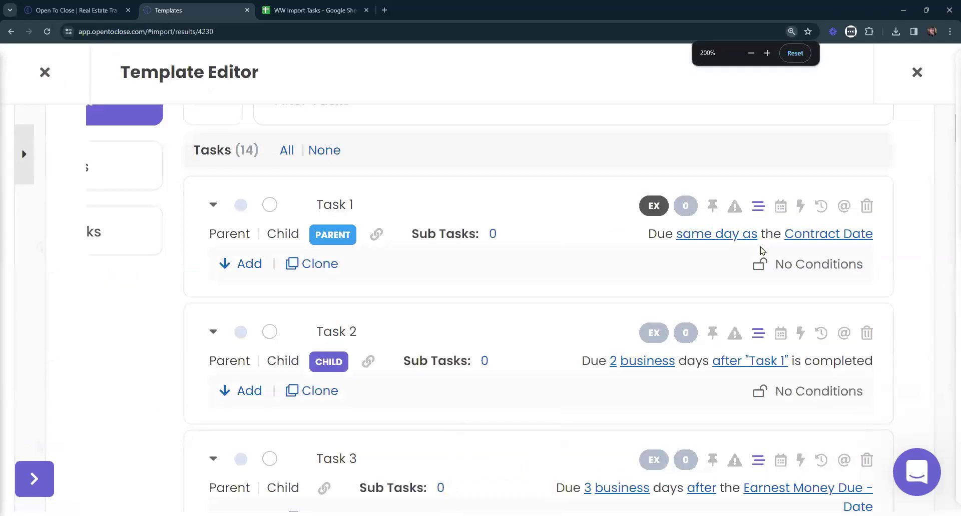
key("ctrl+minus")
key("ctrl+minus")
key("ctrl+minus")
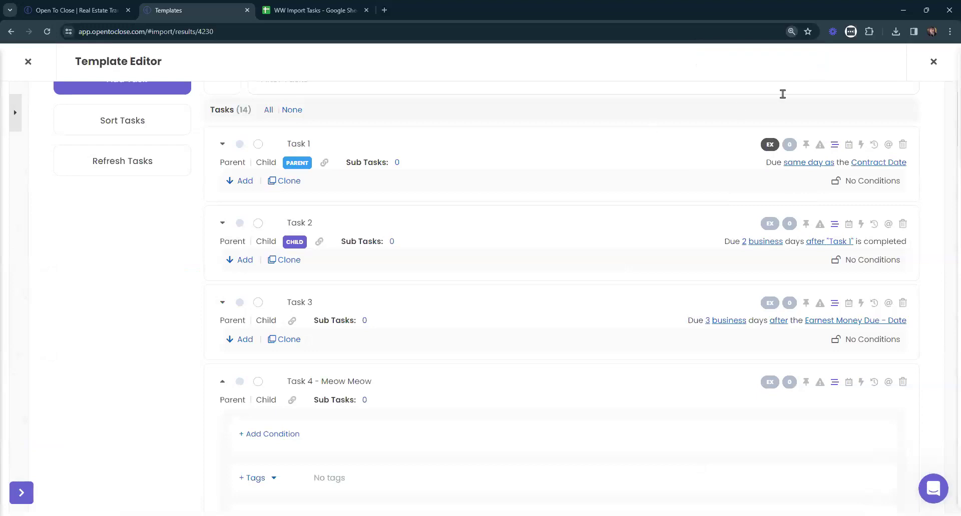
left_click(342, 145)
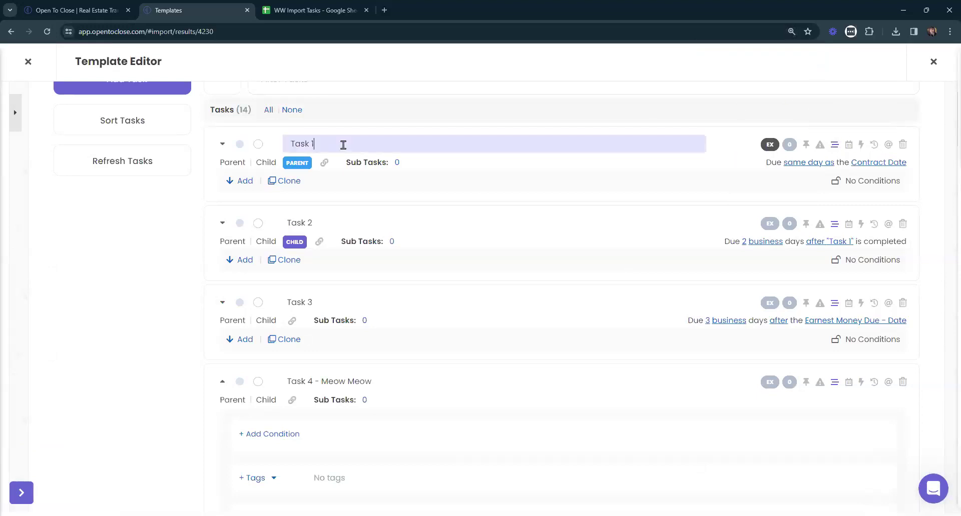
key("ctrl+a")
key("BackSpace")
type("Introi")
key("BackSpace")
key("BackSpace")
type("Email to Parties")
key("Return")
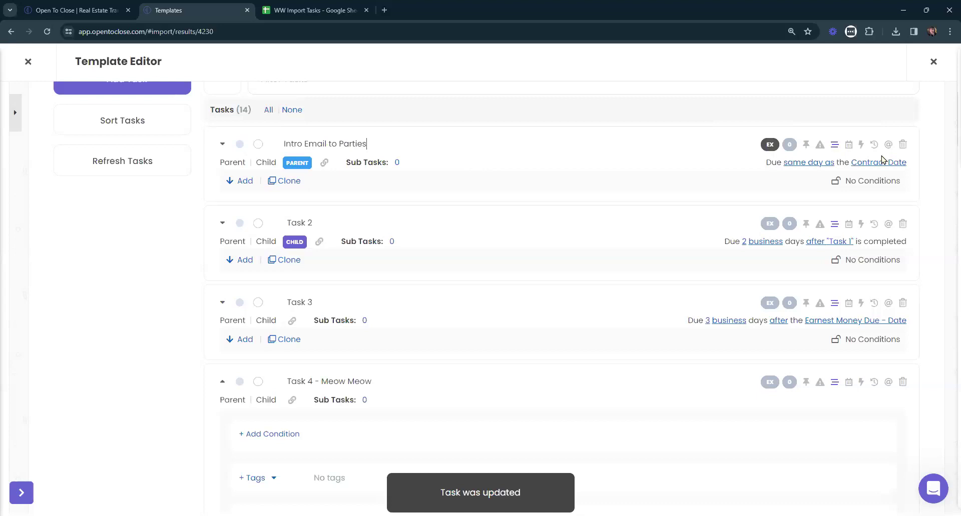
left_click(860, 146)
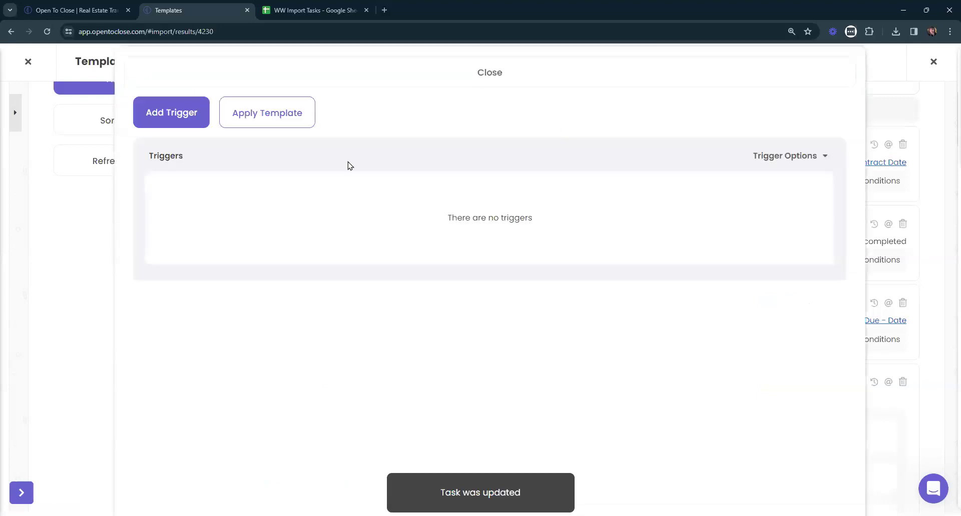
Start a new trigger with Task Completed as the action and Send Email as the function.
left_click(251, 116)
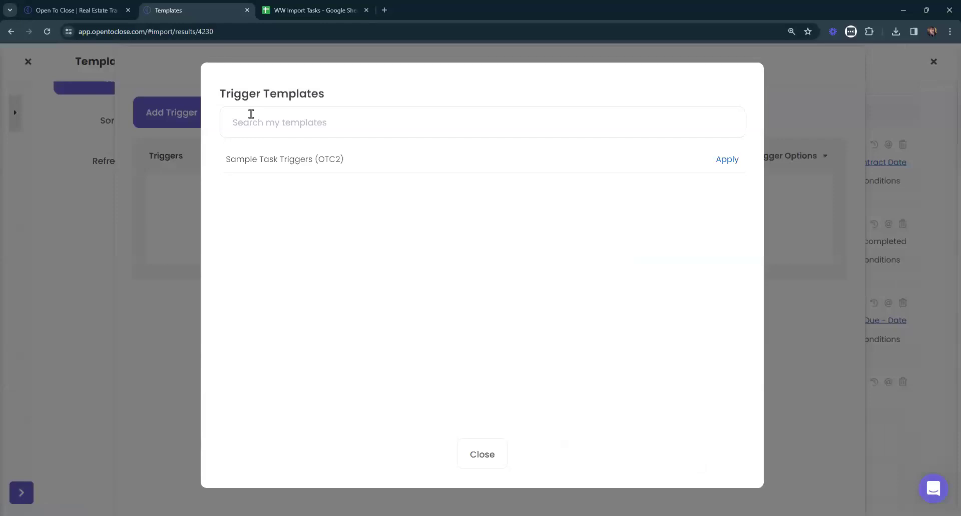
left_click(499, 457)
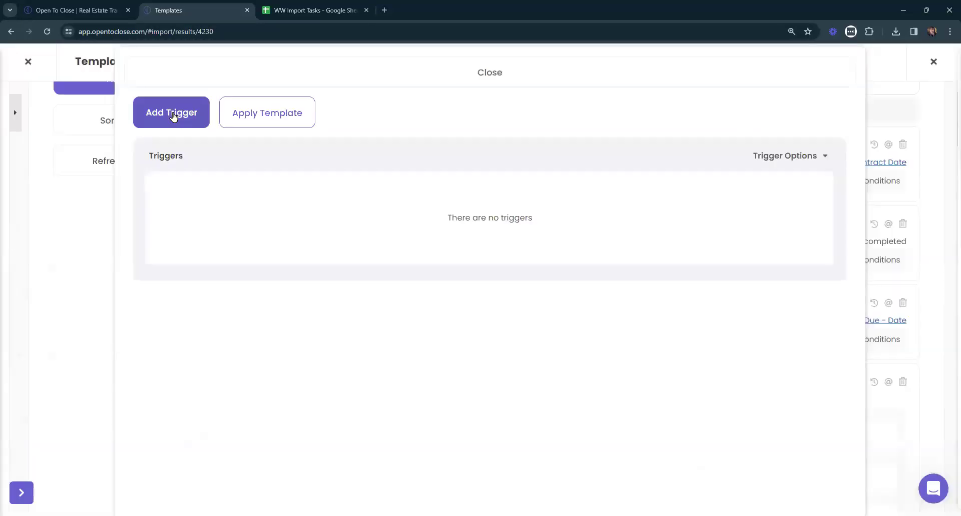
left_click(173, 117)
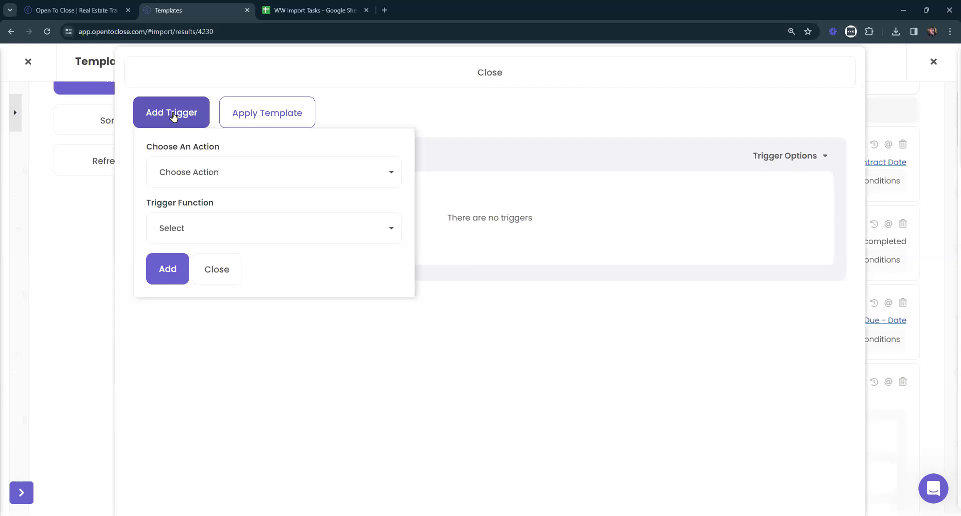
left_click(202, 176)
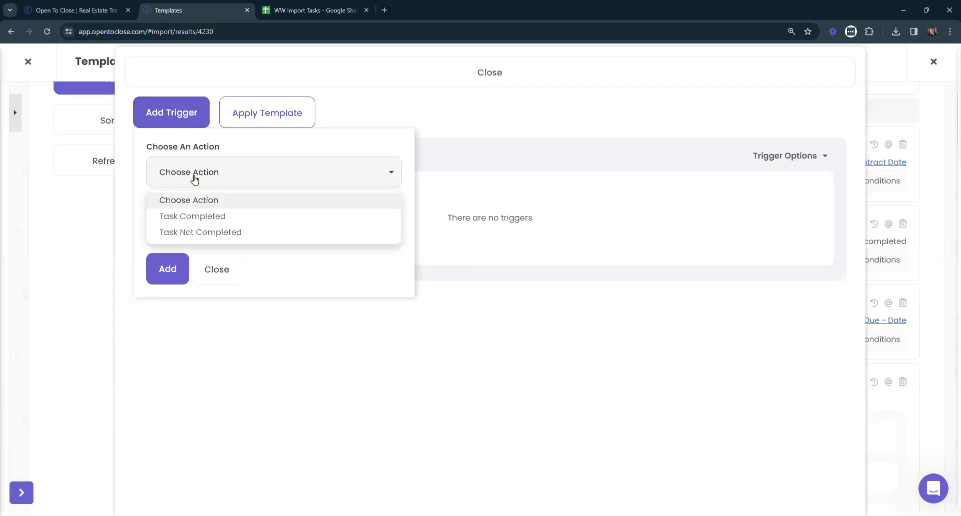
left_click(210, 216)
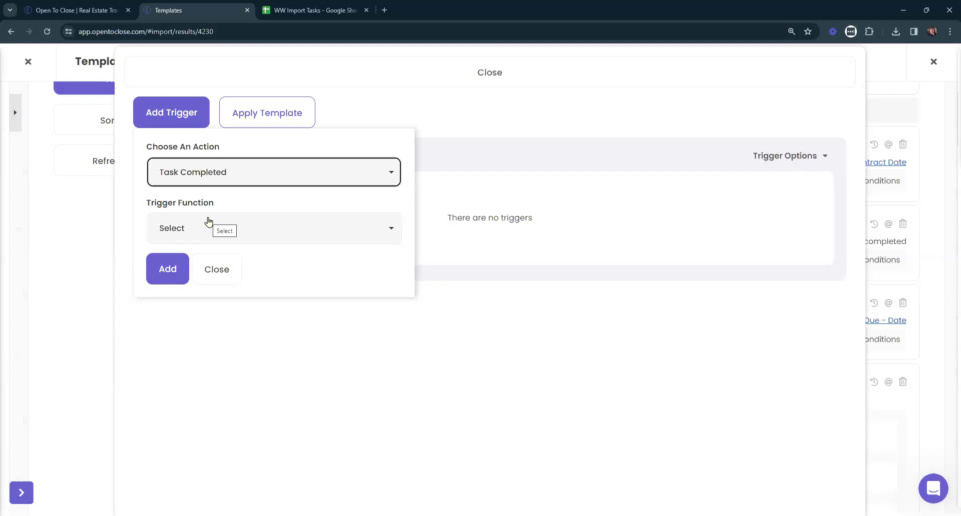
left_click(209, 232)
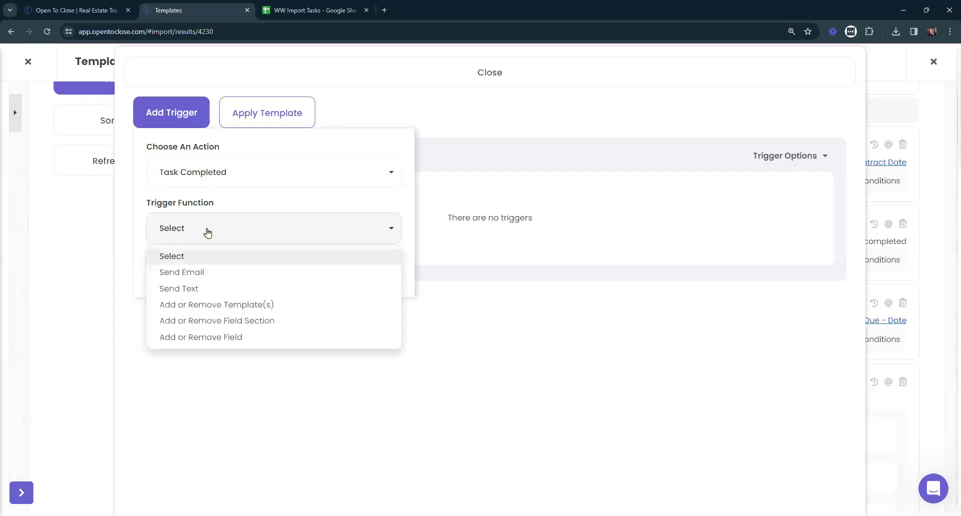
left_click(186, 275)
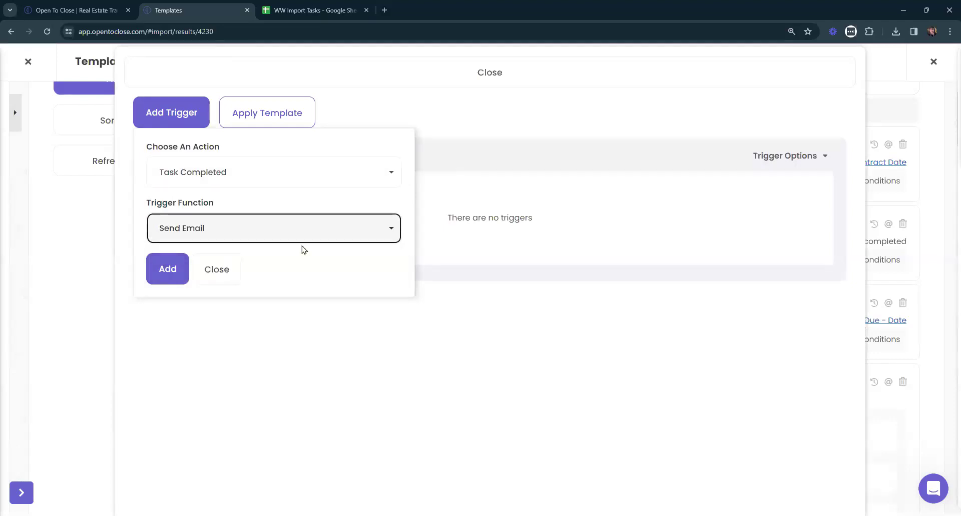
Double-check the Task Completed and Send Email choices, then add the trigger.
left_click_drag(146, 143, 246, 146)
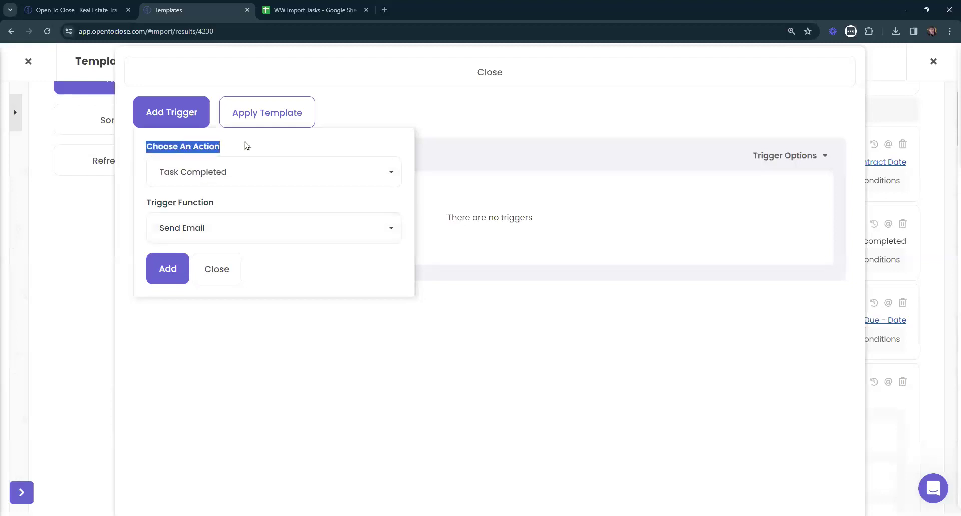
left_click(254, 176)
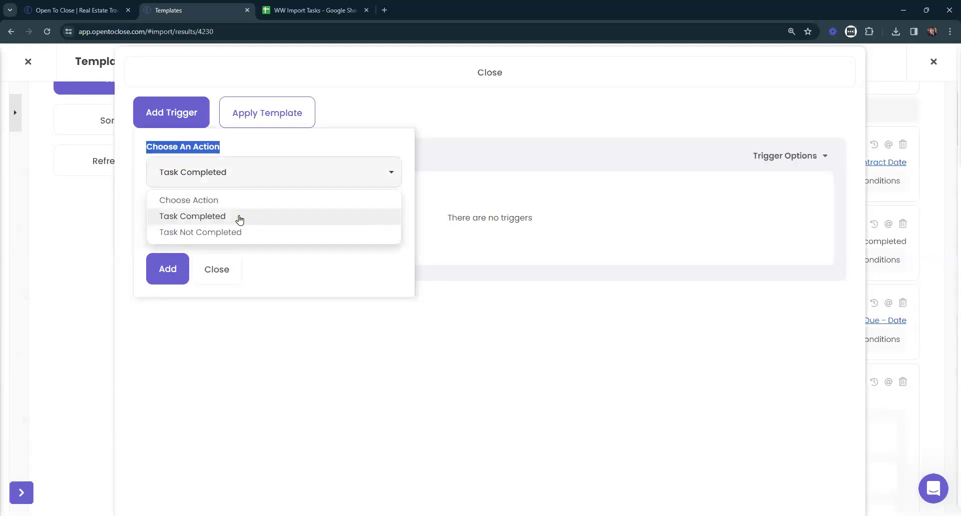
left_click(259, 173)
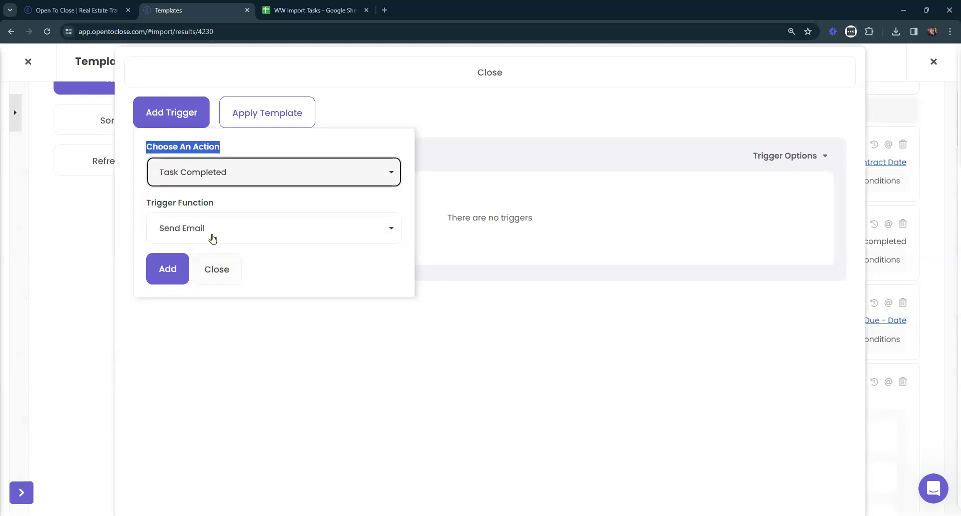
left_click(259, 241)
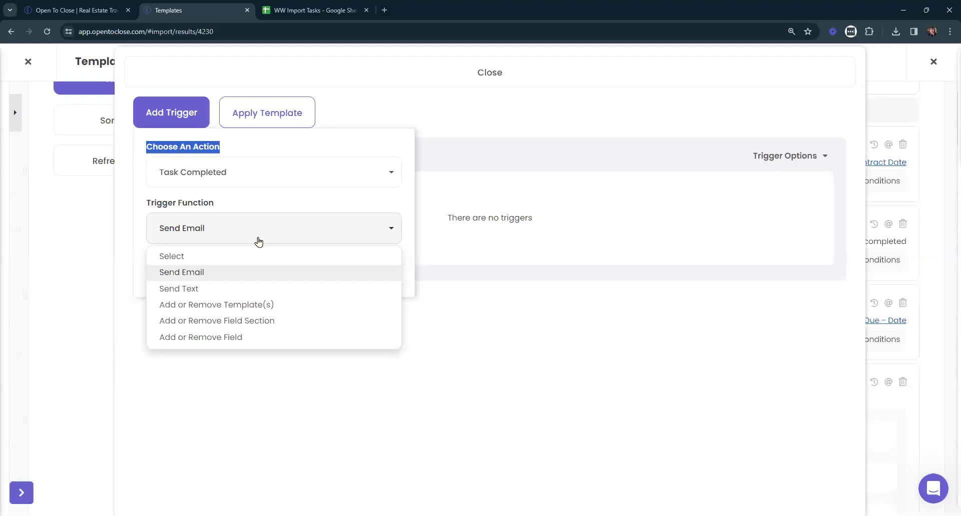
left_click(259, 243)
left_click(253, 153)
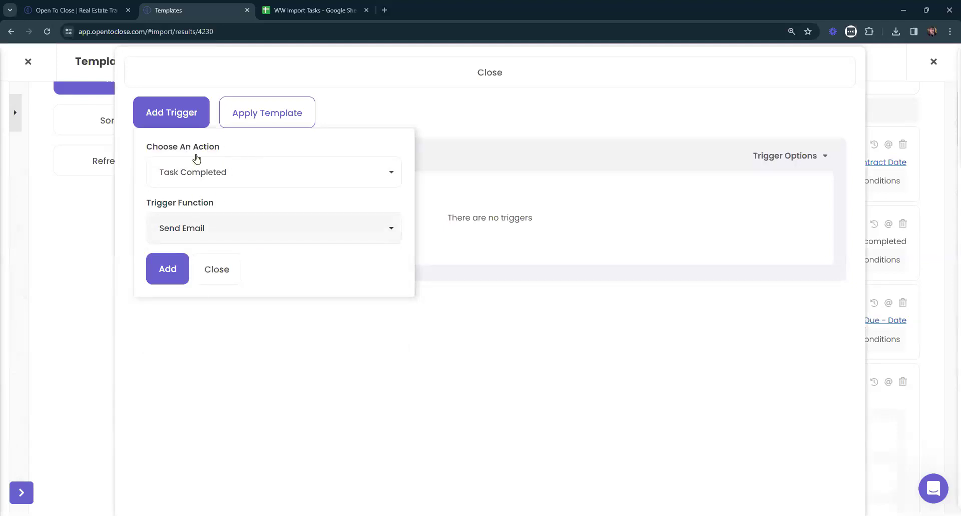
left_click(162, 279)
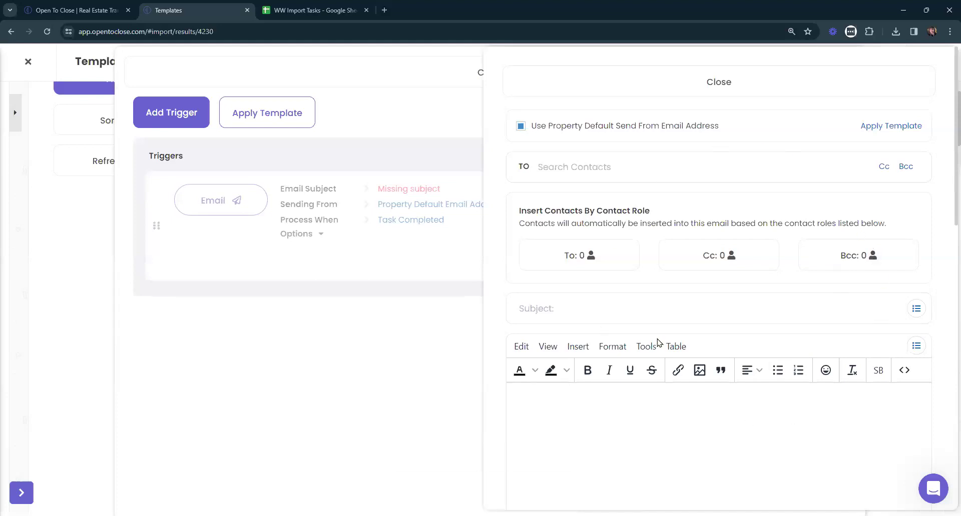
scroll(850, 273, "down", 5)
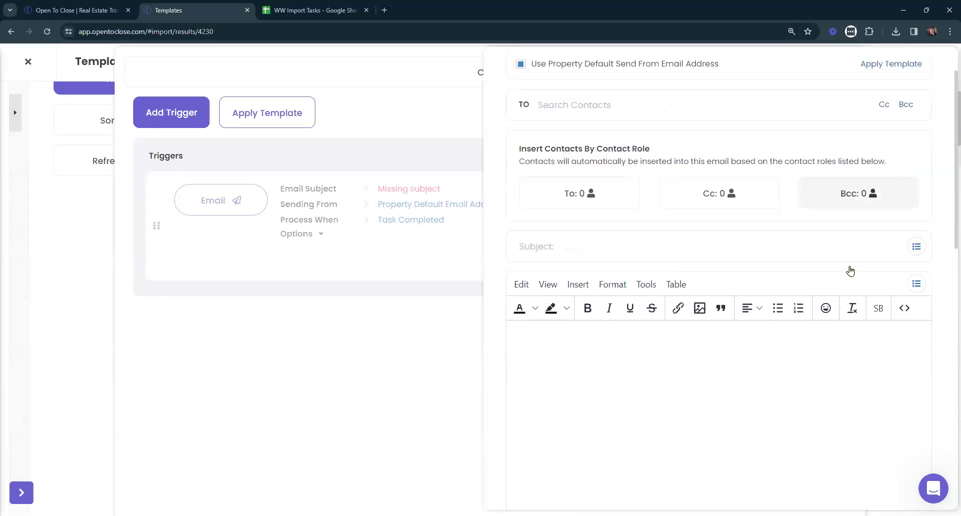
scroll(734, 314, "down", 3)
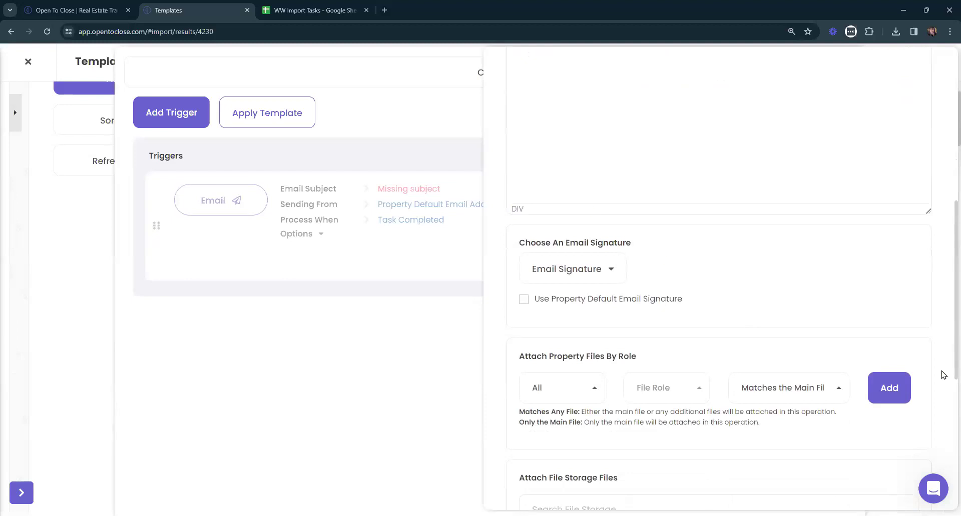
scroll(708, 345, "down", 5)
scroll(708, 345, "up", 13)
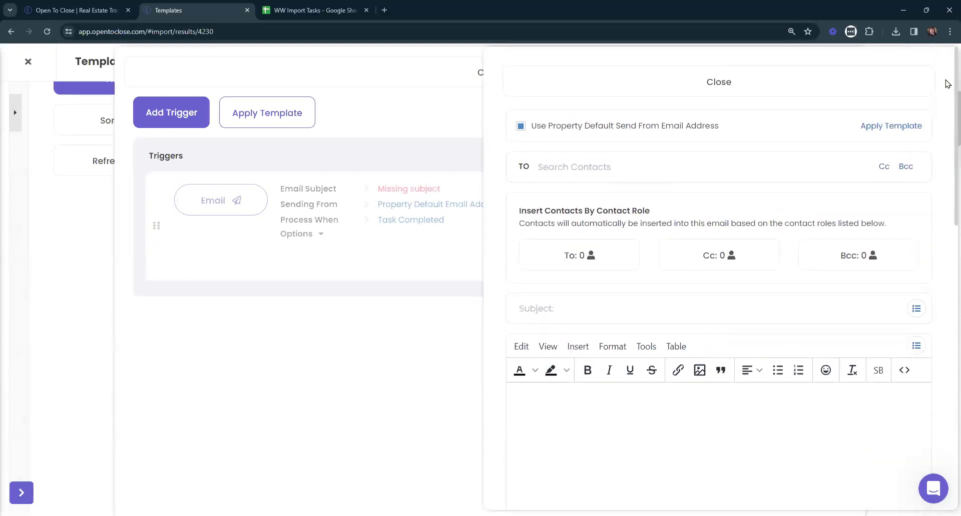
left_click(895, 128)
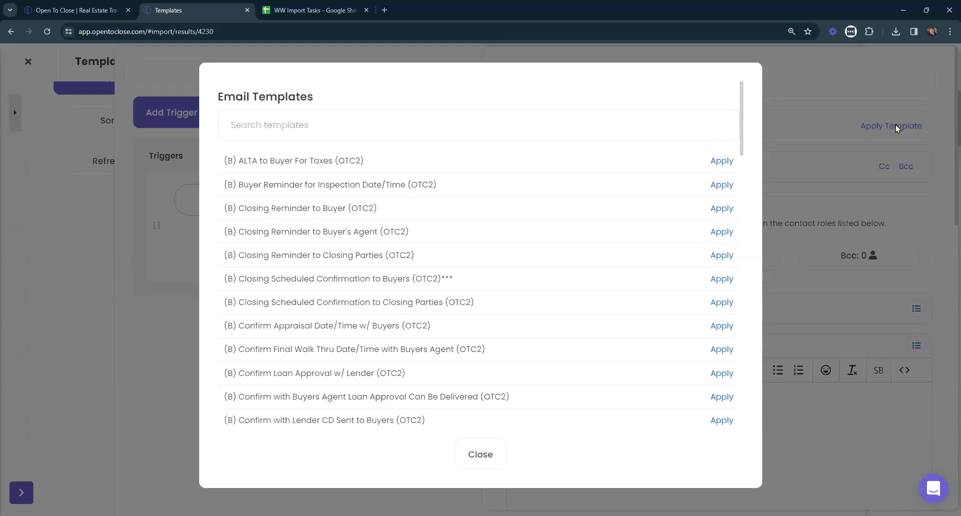
left_click(479, 453)
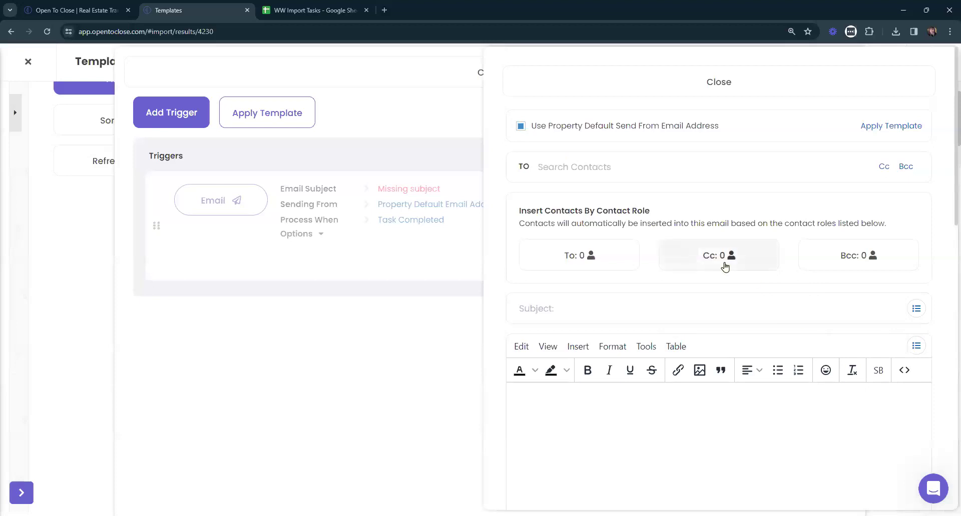
scroll(650, 275, "down", 4)
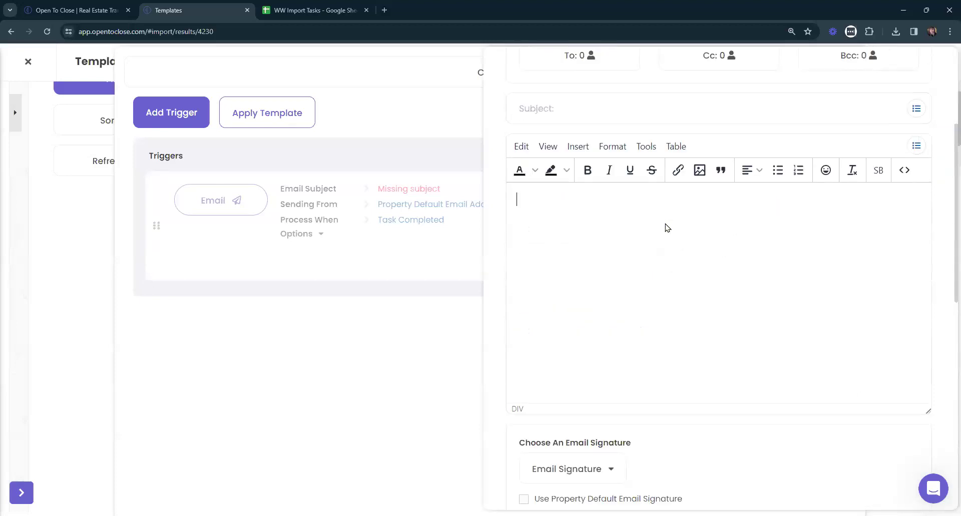
type("owshfa[owief mawe r[oiwer[oIAWEIJWHE")
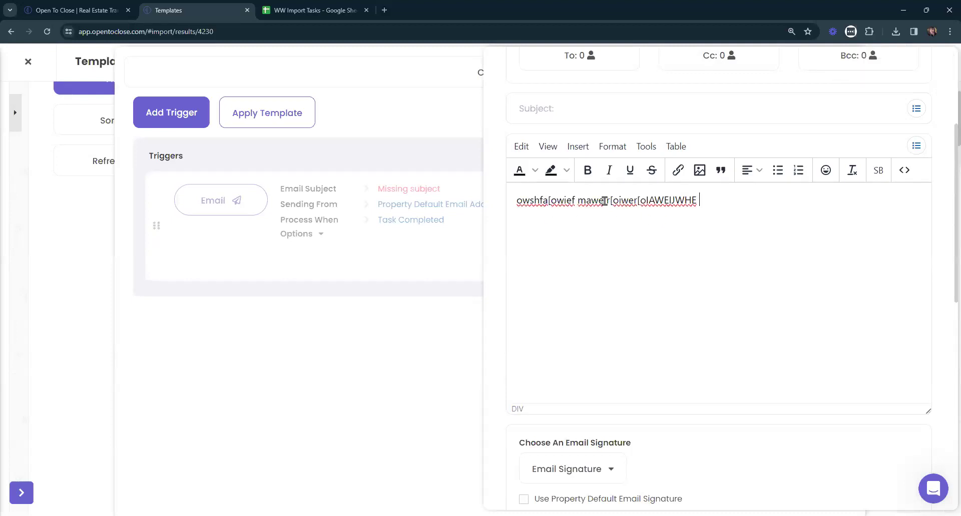
scroll(579, 214, "up", 3)
left_click(538, 258)
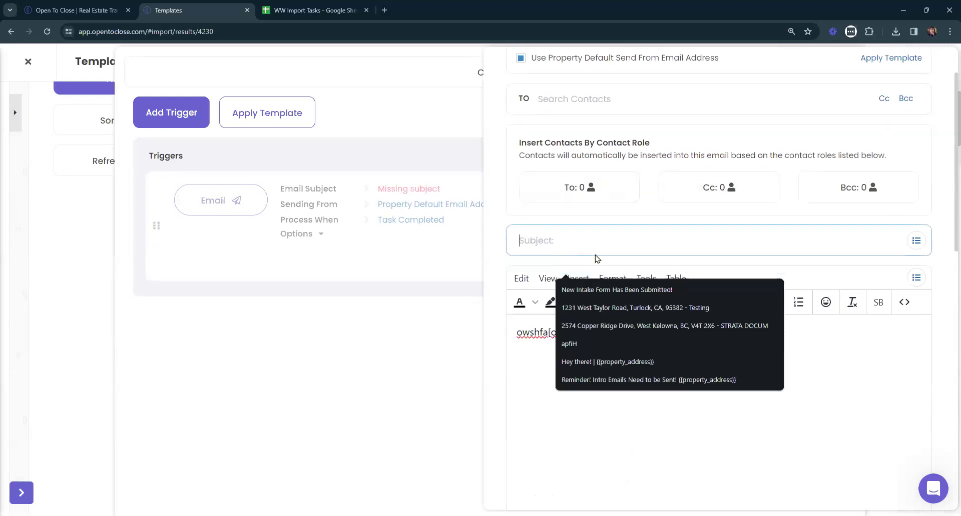
scroll(595, 318, "down", 5)
left_click(596, 313)
scroll(601, 331, "down", 5)
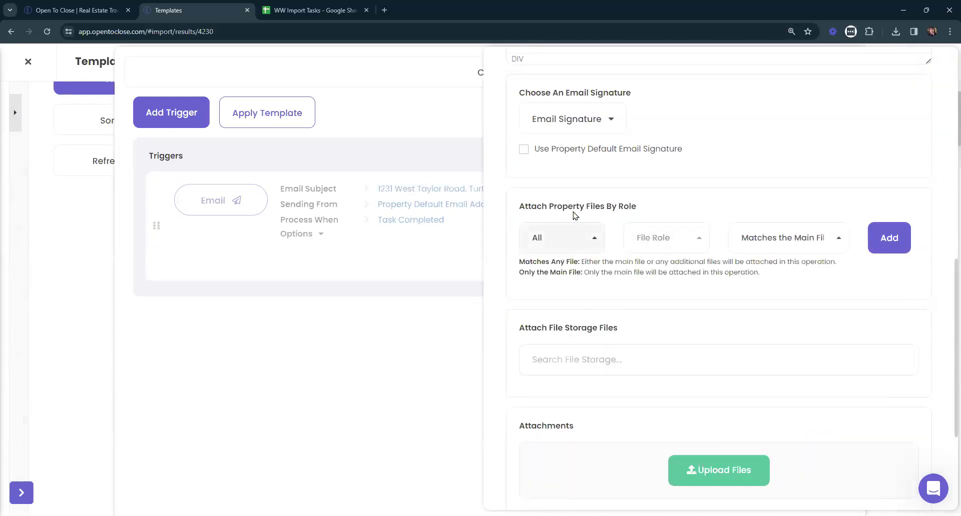
scroll(574, 213, "up", 2)
scroll(741, 350, "up", 10)
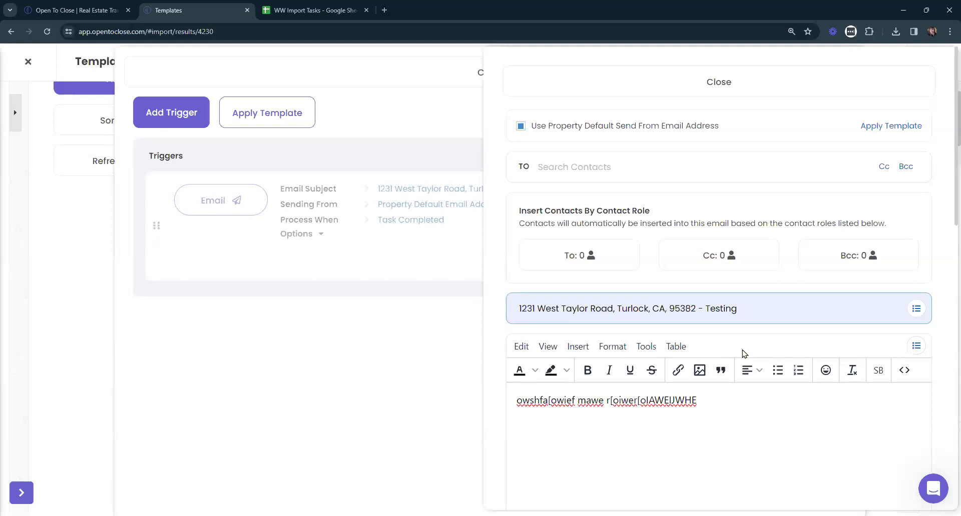
Search templates for 'INTRO' and apply (B) Intro Email to Buyer (OTC2) to the trigger.
left_click(907, 126)
left_click(356, 116)
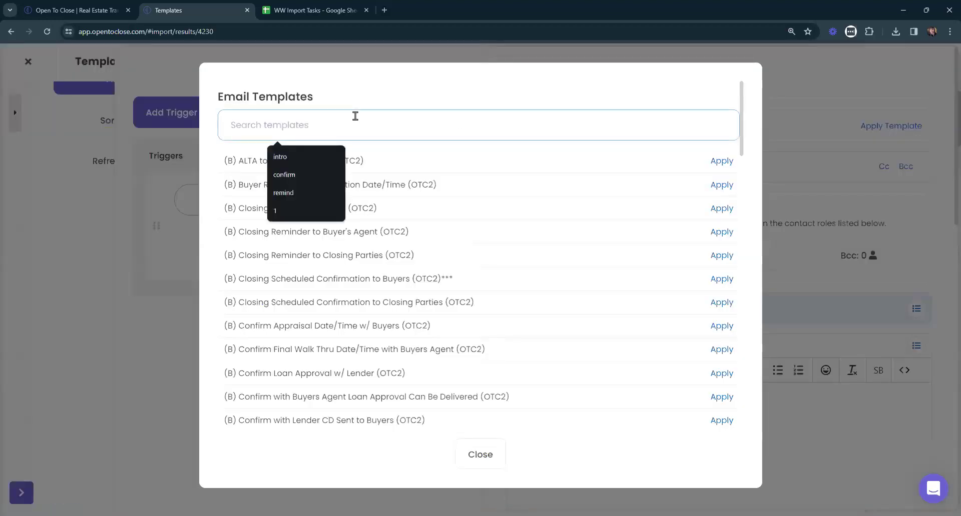
type("INTRO")
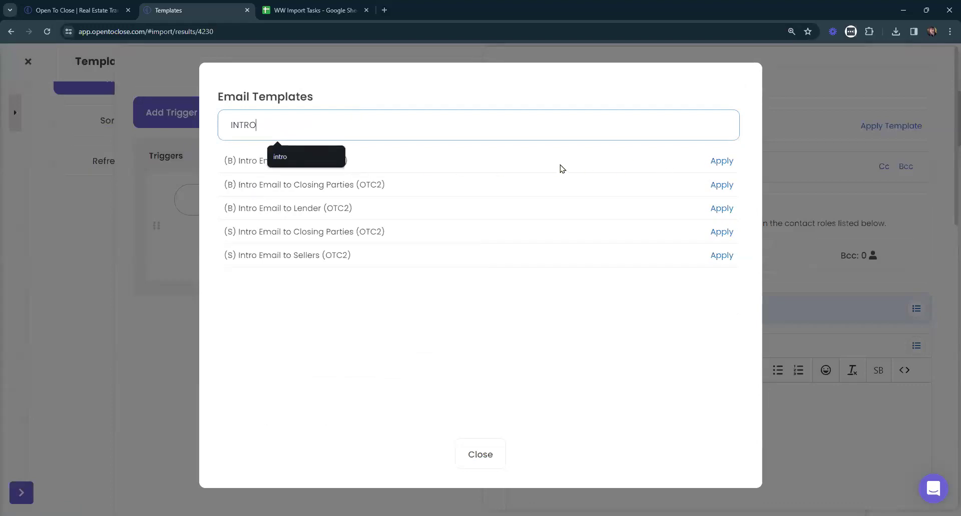
left_click(536, 333)
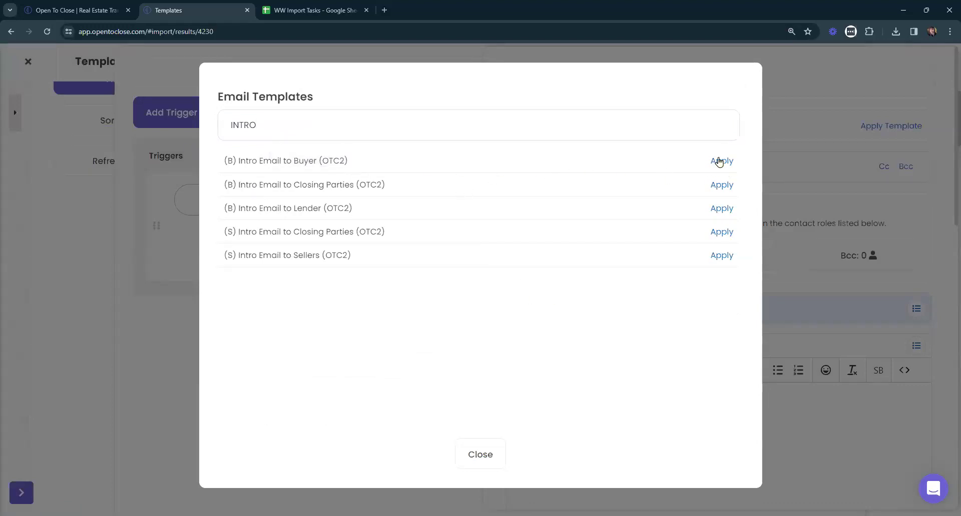
left_click(721, 161)
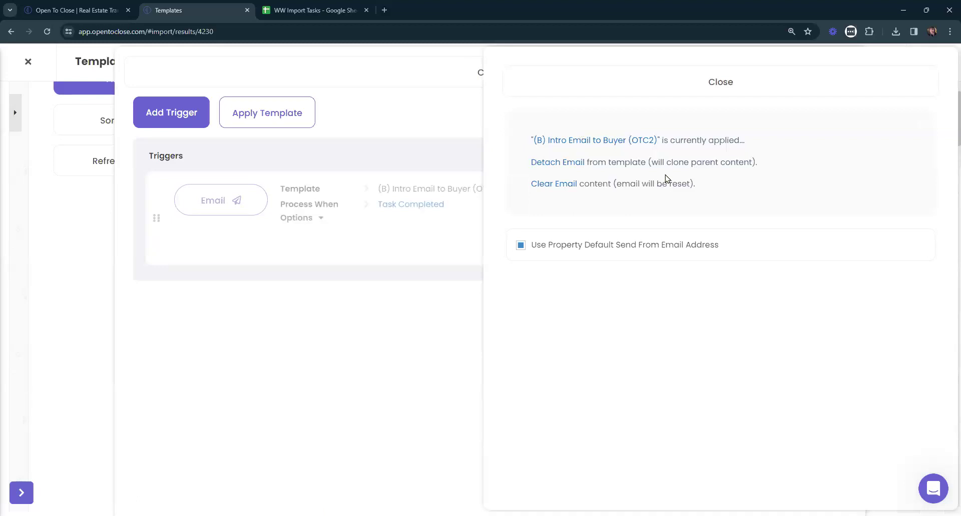
Open the applied template and read the warning about editing the master template.
left_click(617, 141)
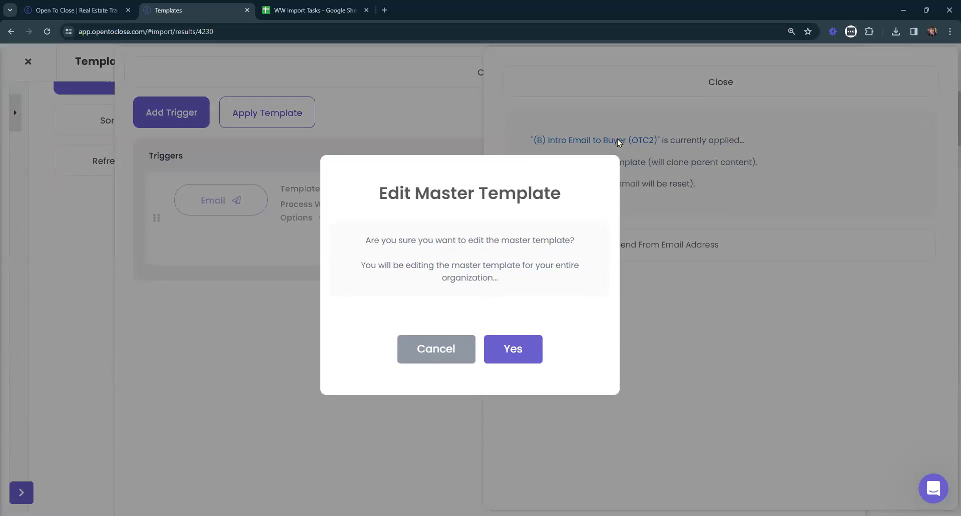
left_click(404, 361)
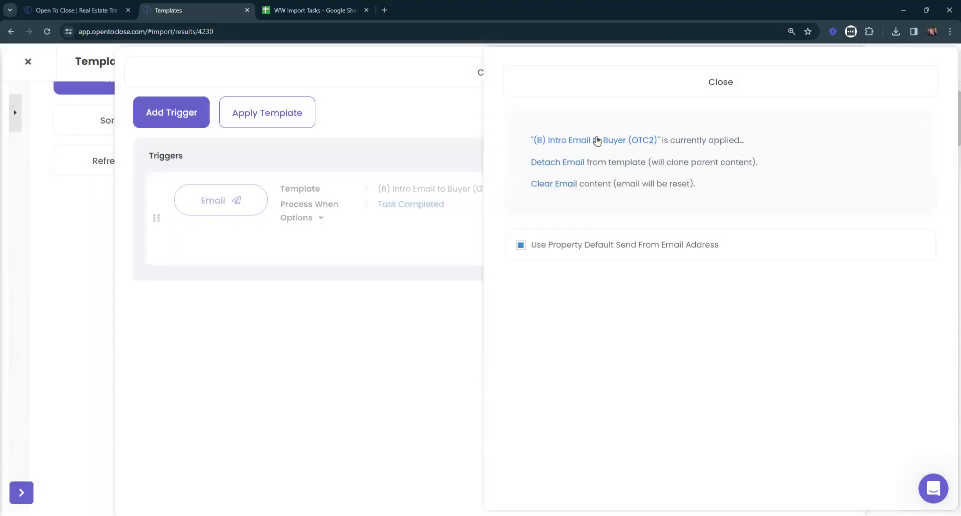
left_click(593, 140)
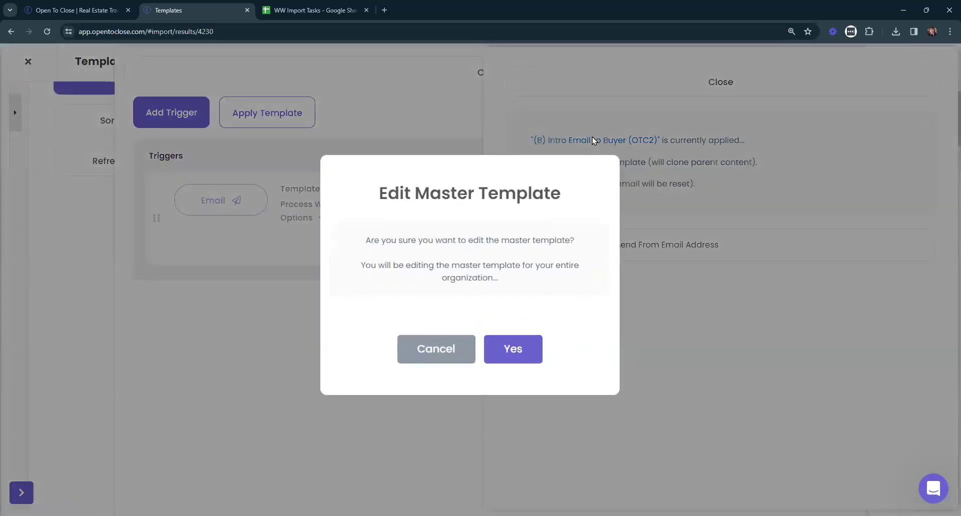
left_click_drag(571, 195, 376, 220)
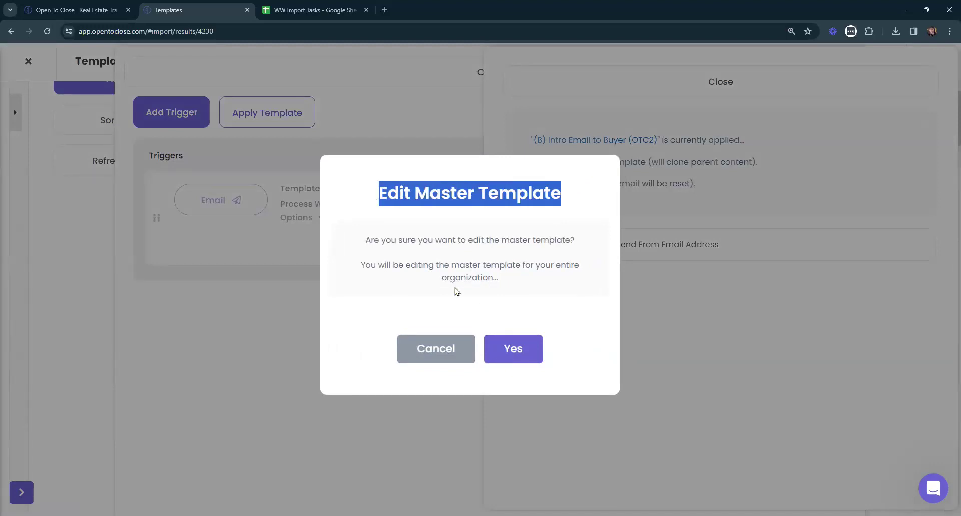
left_click_drag(362, 239, 597, 282)
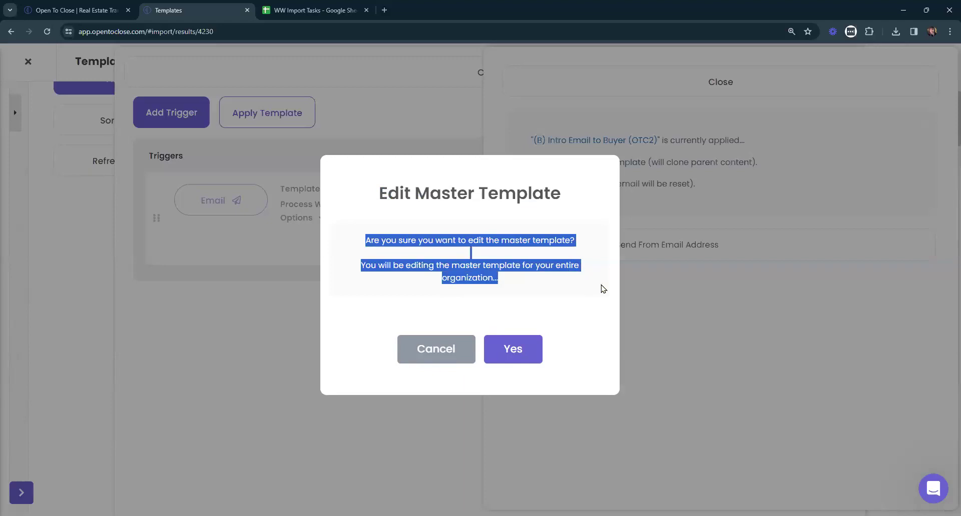
left_click(568, 284)
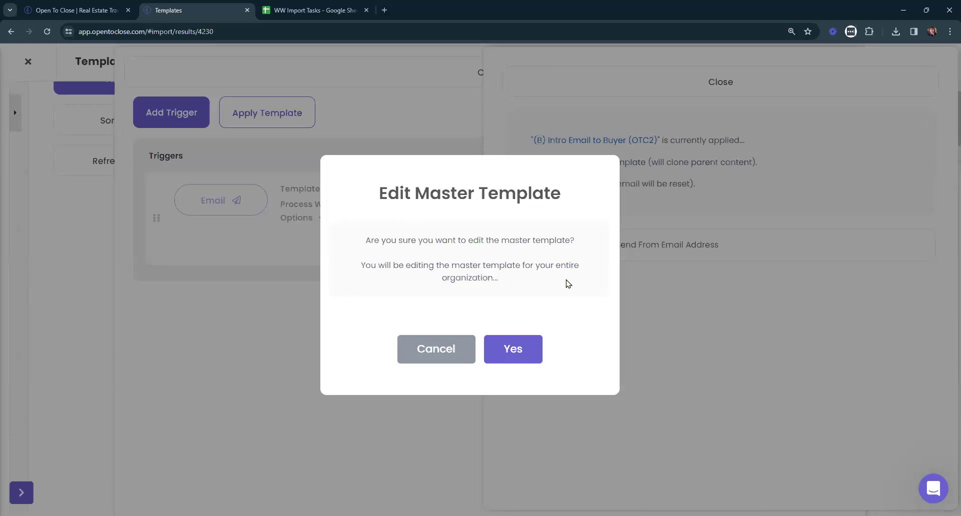
left_click_drag(568, 196, 378, 192)
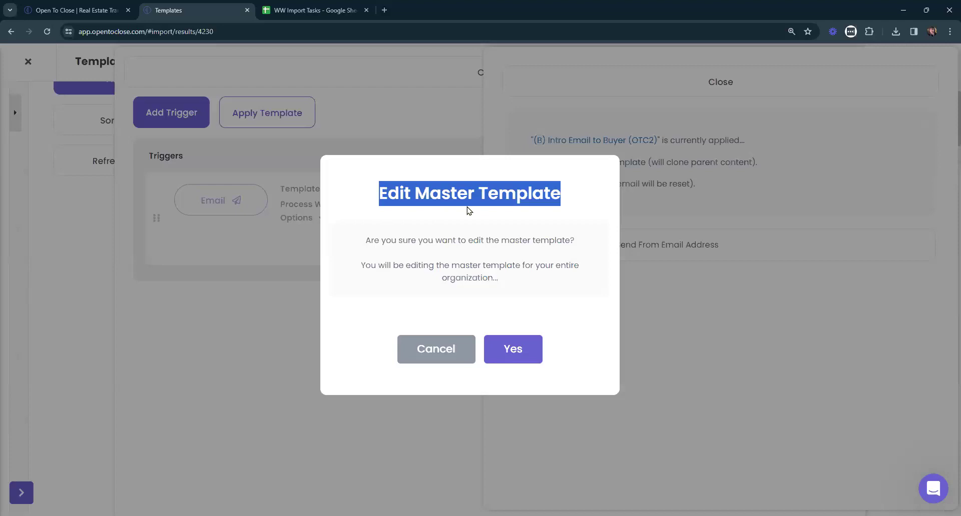
Confirm editing the master template and inspect its earnest money smart block.
left_click(498, 348)
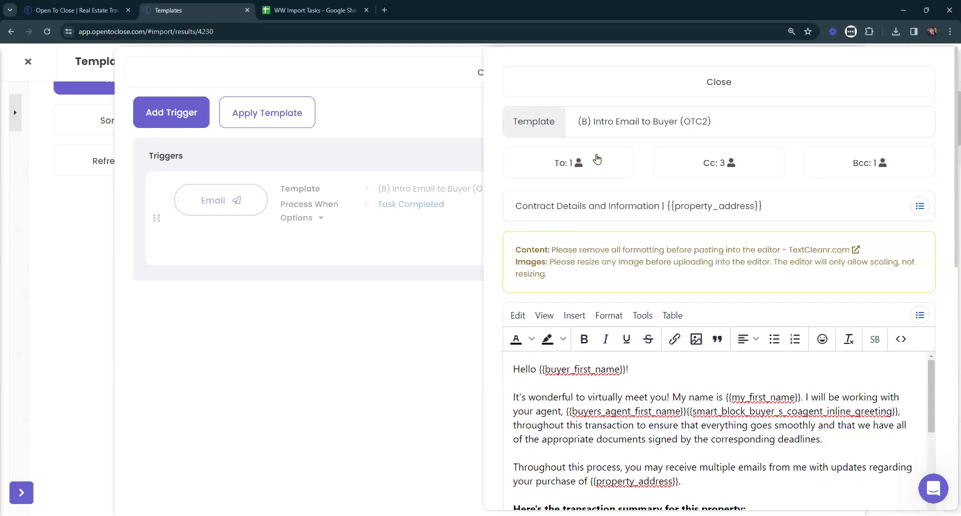
scroll(846, 211, "down", 4)
scroll(698, 257, "down", 2)
scroll(699, 258, "down", 5)
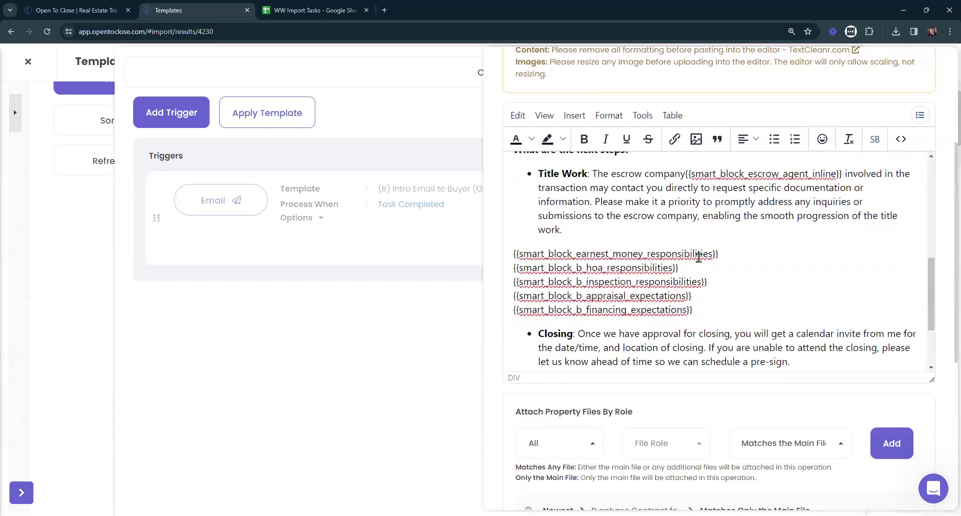
scroll(699, 258, "up", 2)
left_click_drag(713, 254, 519, 254)
left_click(874, 144)
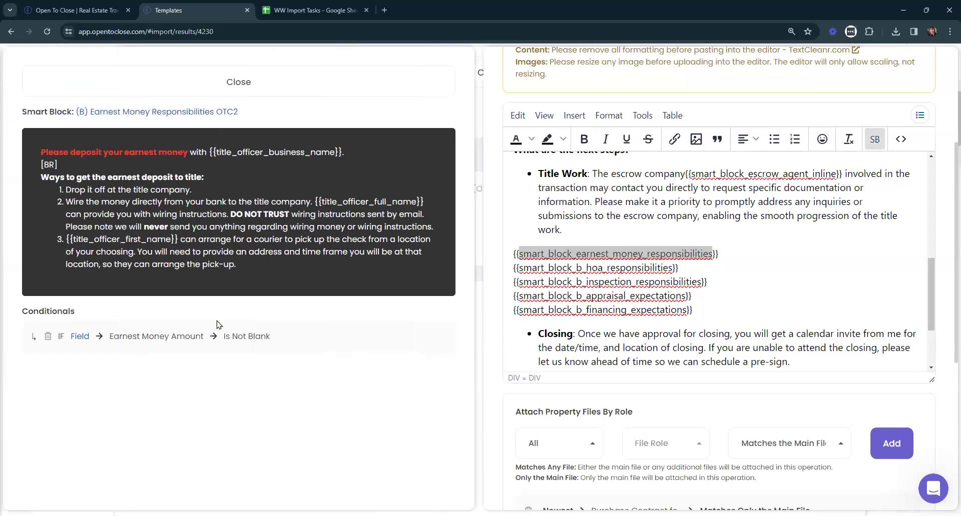
left_click(388, 81)
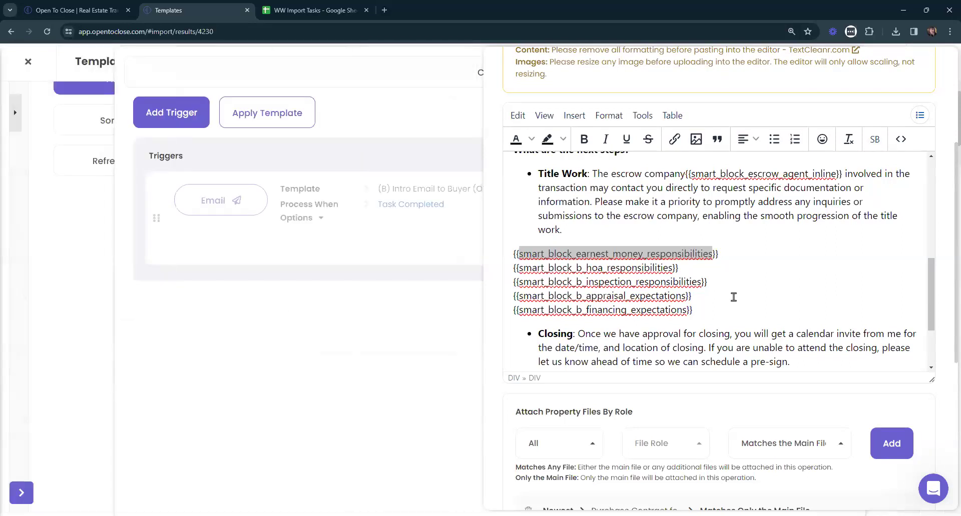
Scroll through the rest of the template body and close the template panel.
scroll(651, 344, "down", 10)
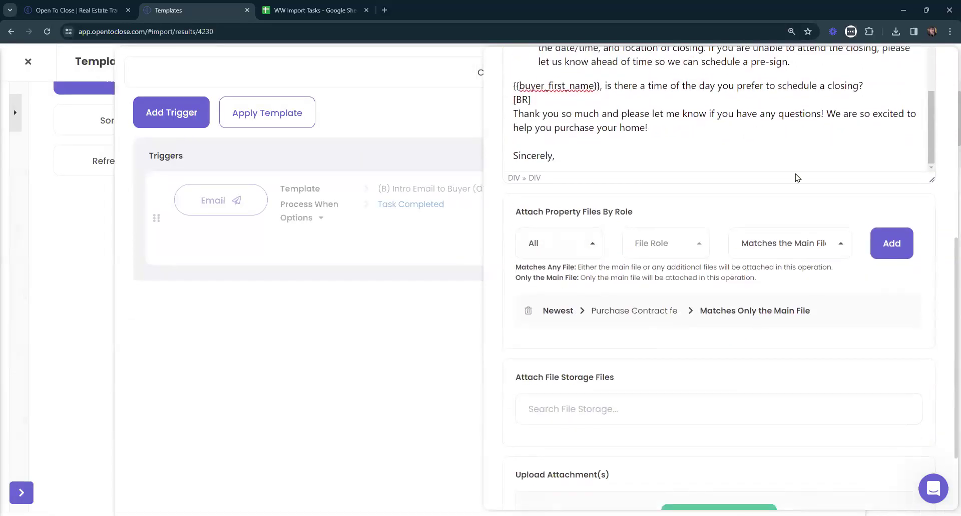
scroll(608, 298, "down", 2)
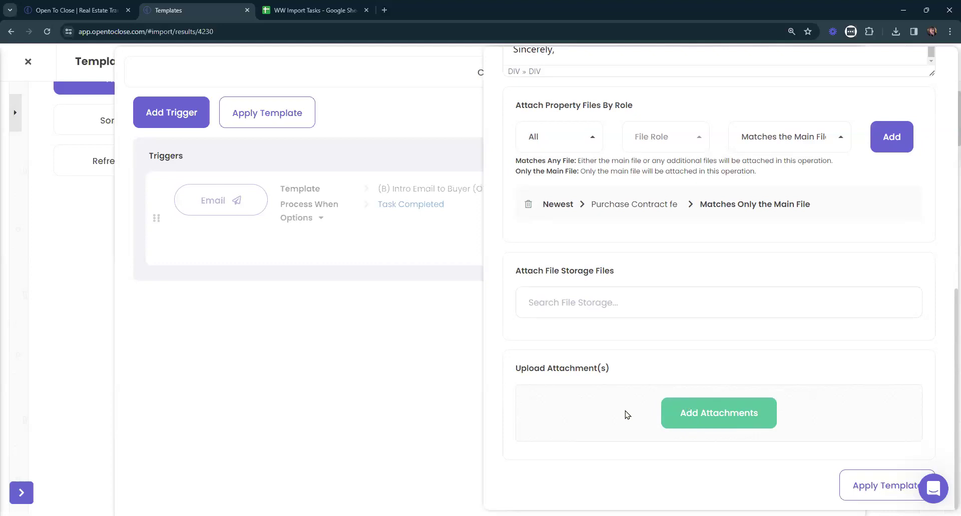
scroll(651, 405, "up", 10)
scroll(709, 365, "up", 10)
left_click(618, 80)
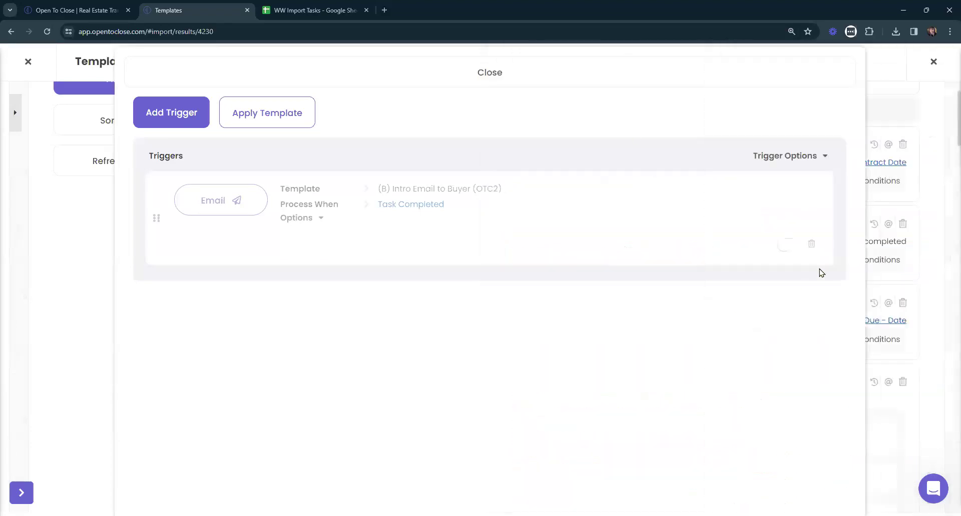
Switch the Intro Email to Buyer trigger on, then reopen its master template to see the Bcc roles.
left_click(786, 246)
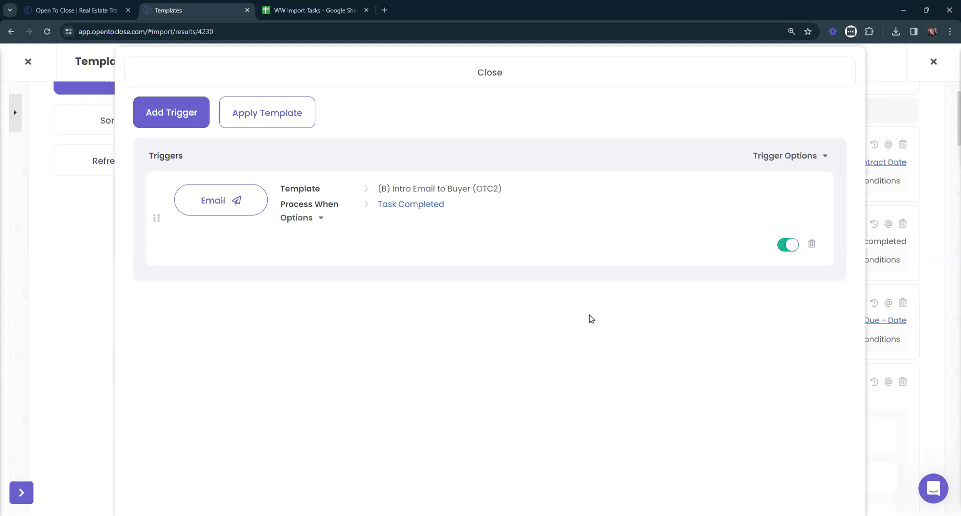
left_click(210, 203)
left_click(555, 142)
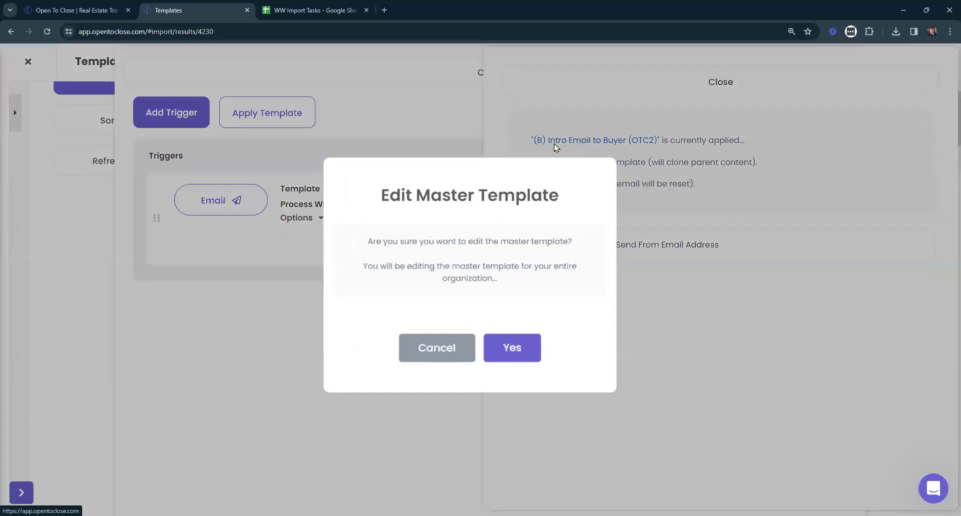
left_click(507, 352)
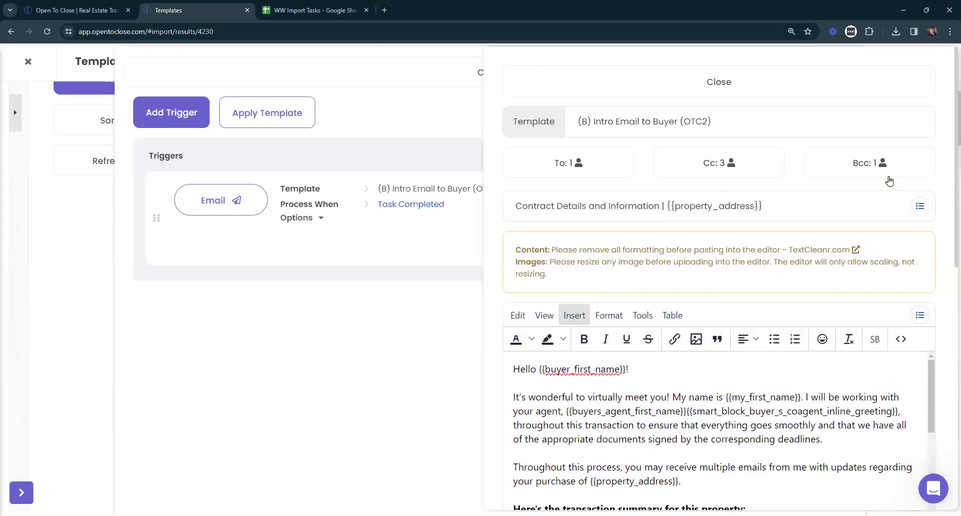
left_click(889, 165)
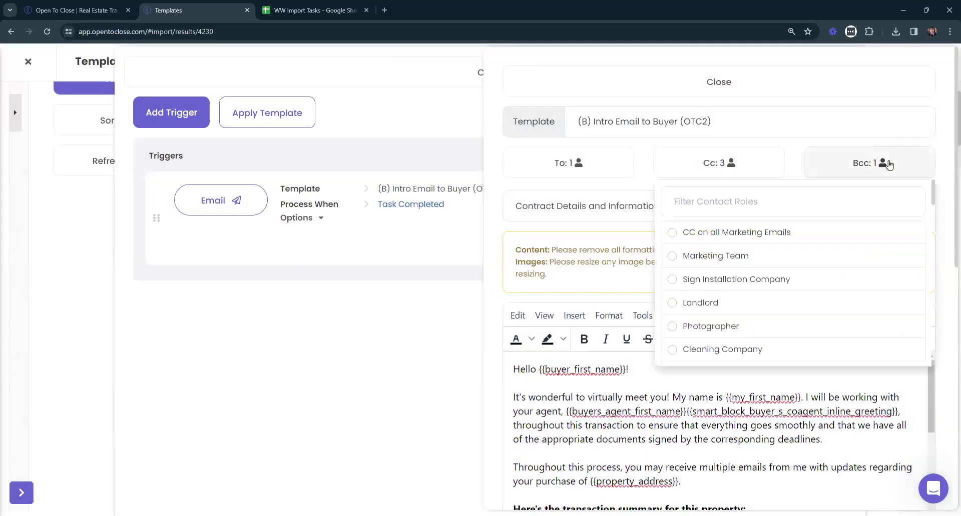
scroll(846, 272, "down", 6)
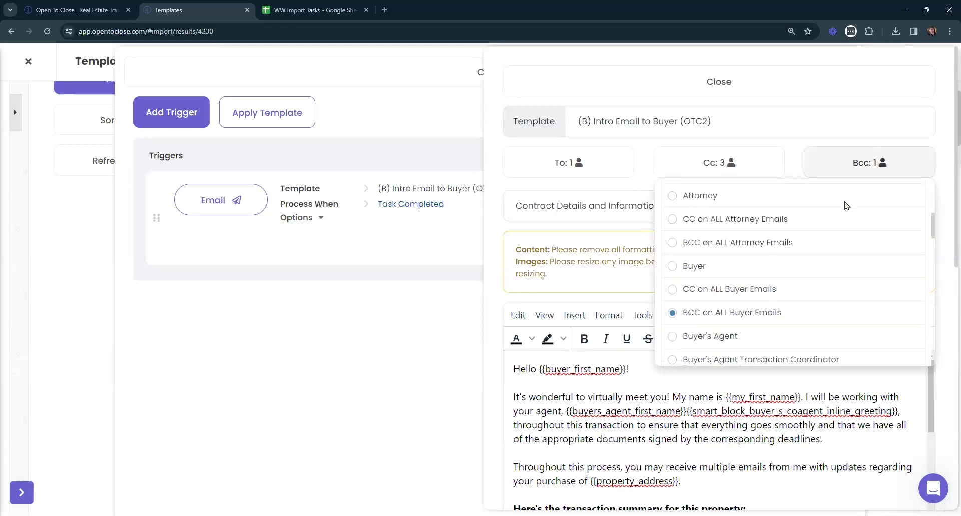
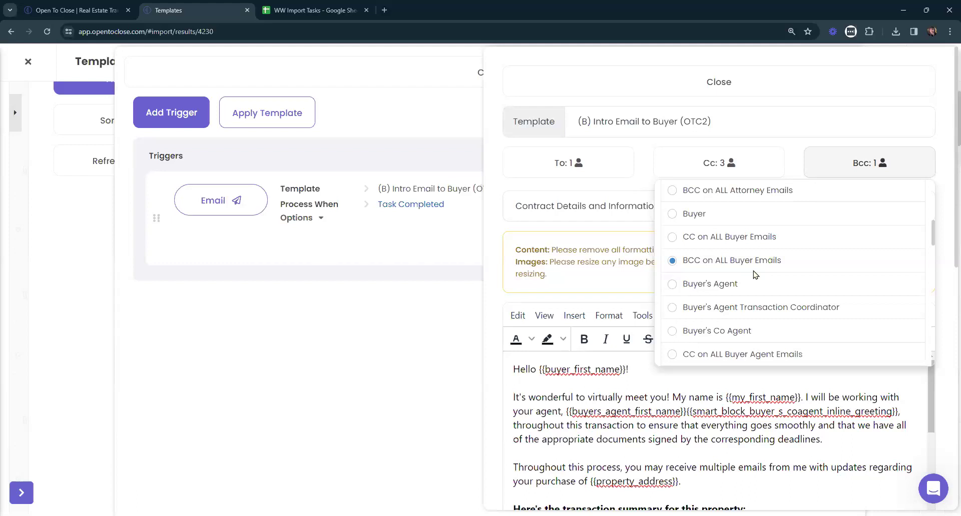
Close the Bcc contact-role list and the (B) Intro Email to Buyer (OTC2) template panel.
scroll(753, 267, "down", 10)
scroll(754, 266, "down", 10)
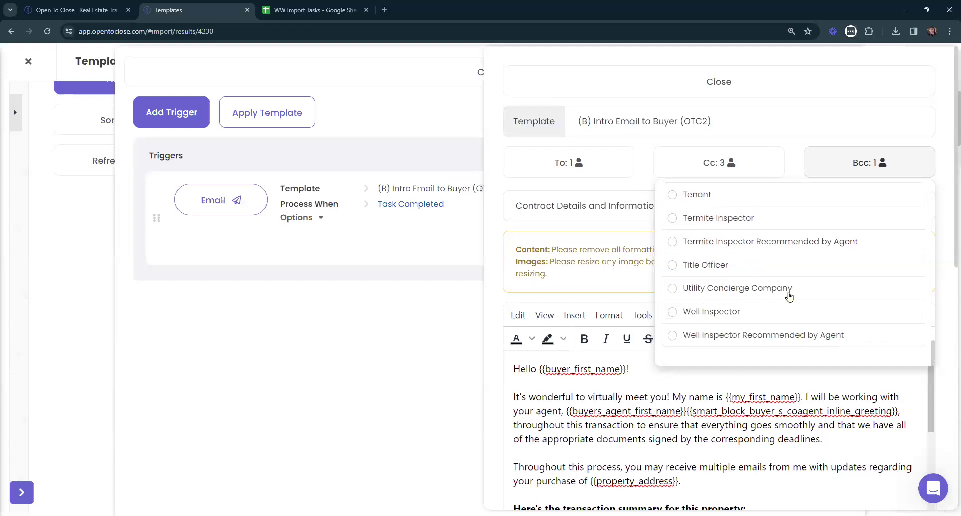
scroll(789, 296, "up", 2)
scroll(791, 294, "down", 3)
scroll(791, 275, "up", 3)
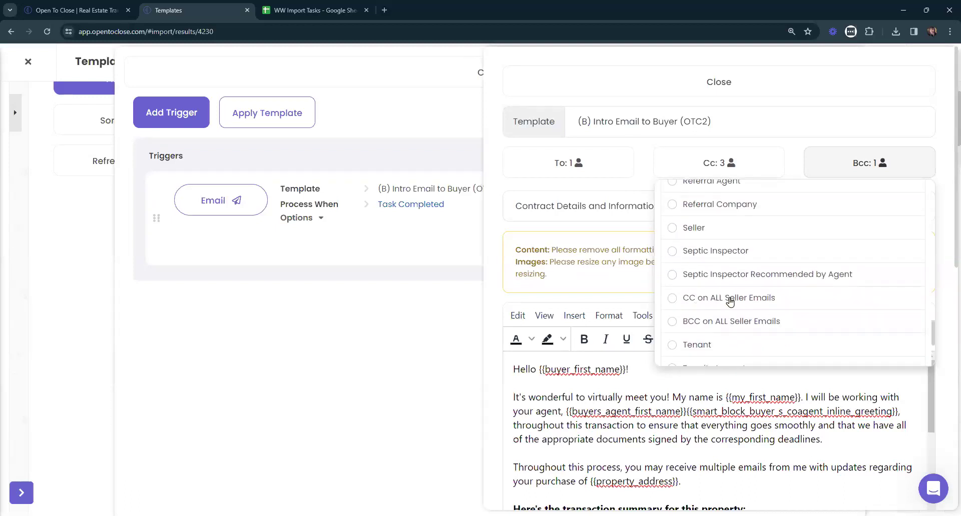
scroll(806, 318, "up", 5)
scroll(810, 318, "up", 10)
scroll(810, 318, "up", 5)
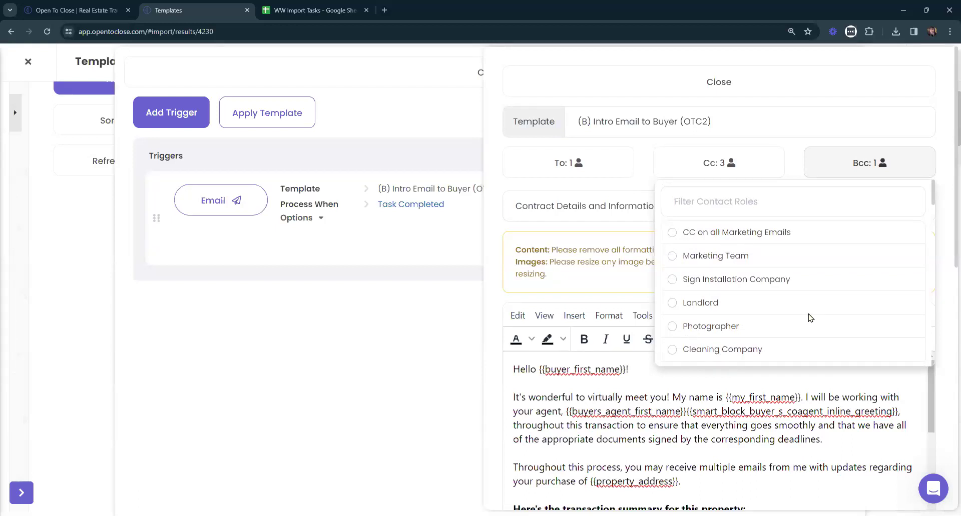
left_click(859, 168)
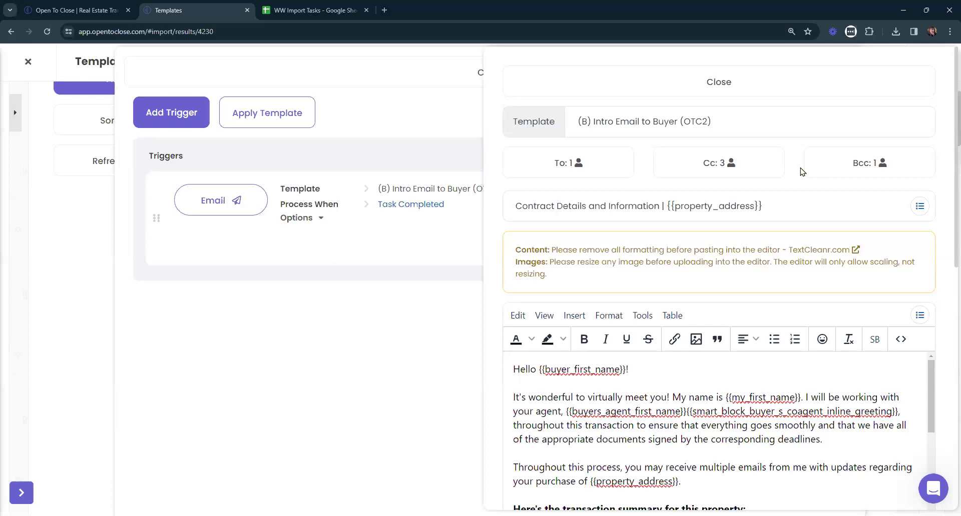
left_click(632, 85)
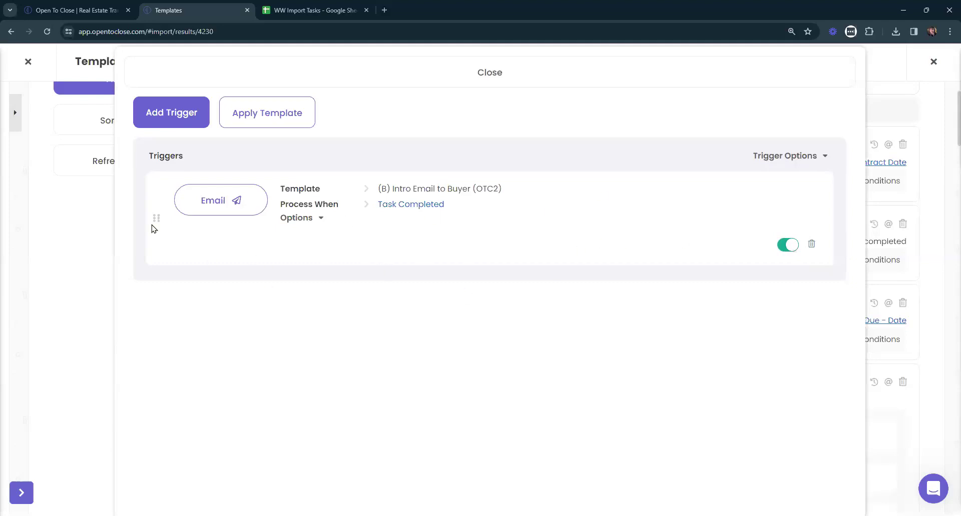
left_click(605, 78)
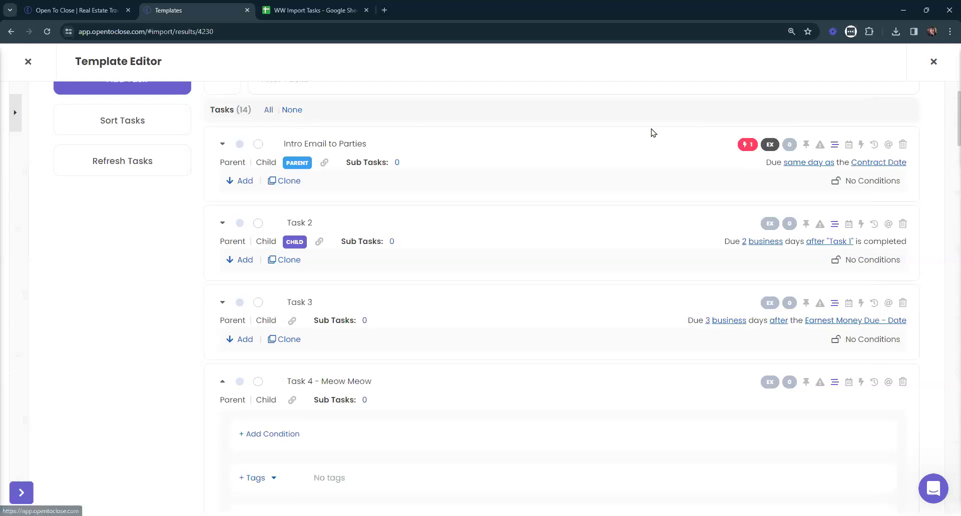
left_click(747, 146)
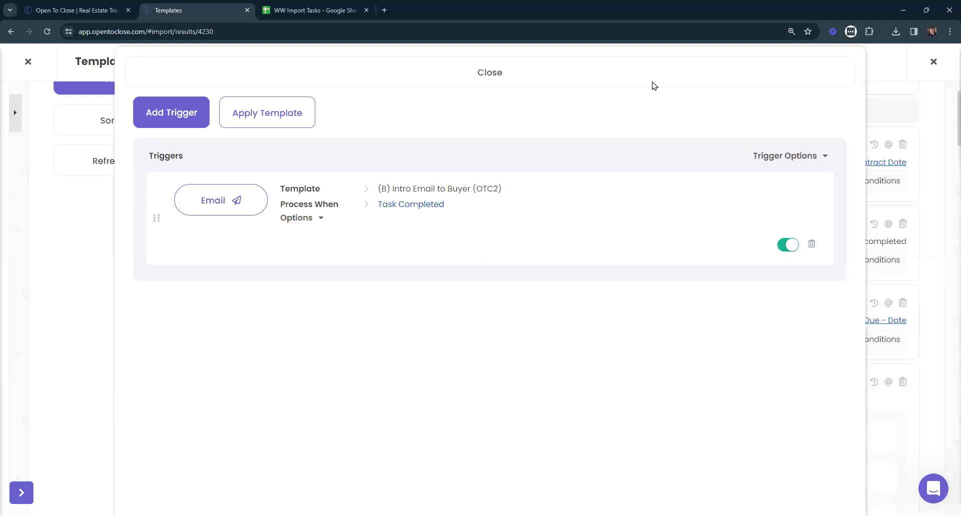
Add a Send Text trigger for the Task Completed event.
left_click(189, 113)
left_click(189, 172)
left_click(201, 216)
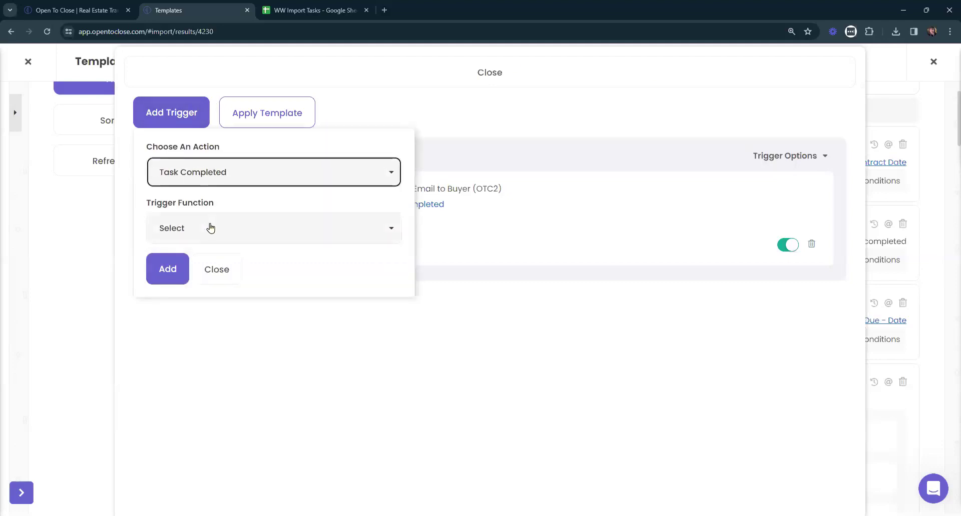
left_click(211, 227)
left_click(186, 289)
left_click(166, 270)
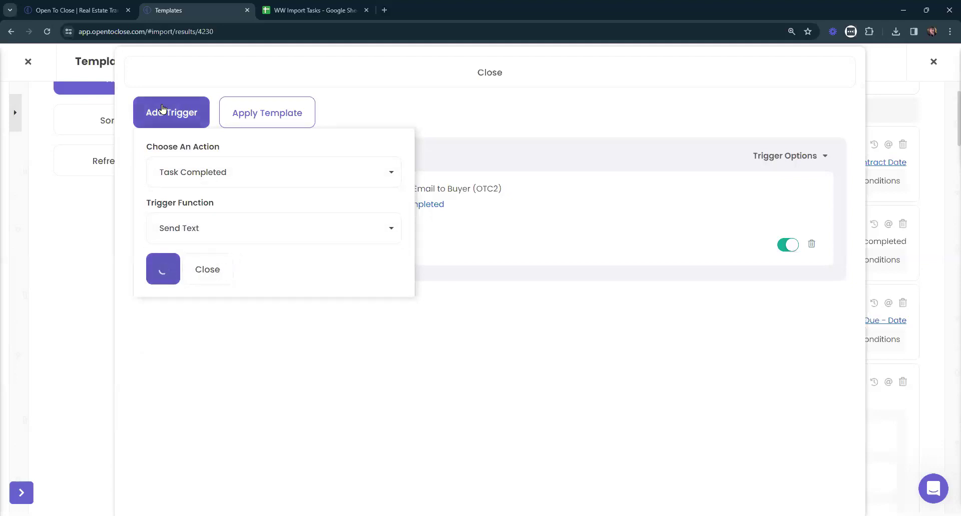
left_click(592, 79)
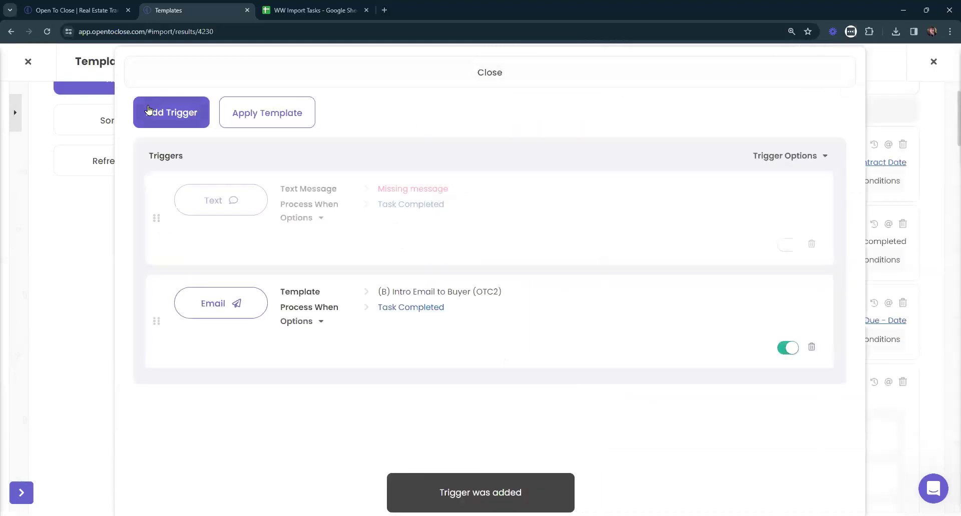
Add a second Send Text trigger for the Task Not Completed event.
left_click(172, 113)
left_click(170, 171)
left_click(182, 218)
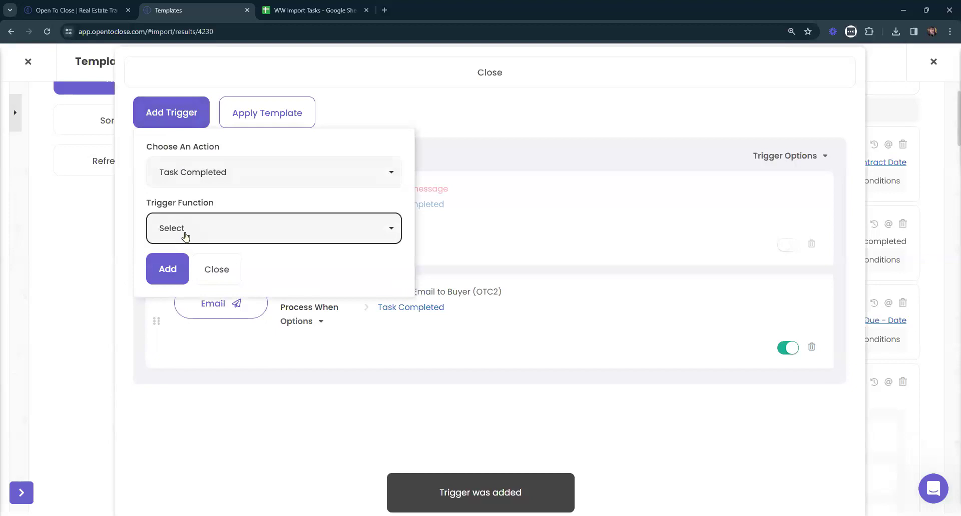
left_click(187, 230)
left_click(188, 171)
left_click(192, 232)
left_click(189, 228)
left_click(181, 289)
left_click(164, 267)
left_click(670, 72)
Switch both text triggers on and return to the task list.
left_click(781, 261)
left_click(790, 367)
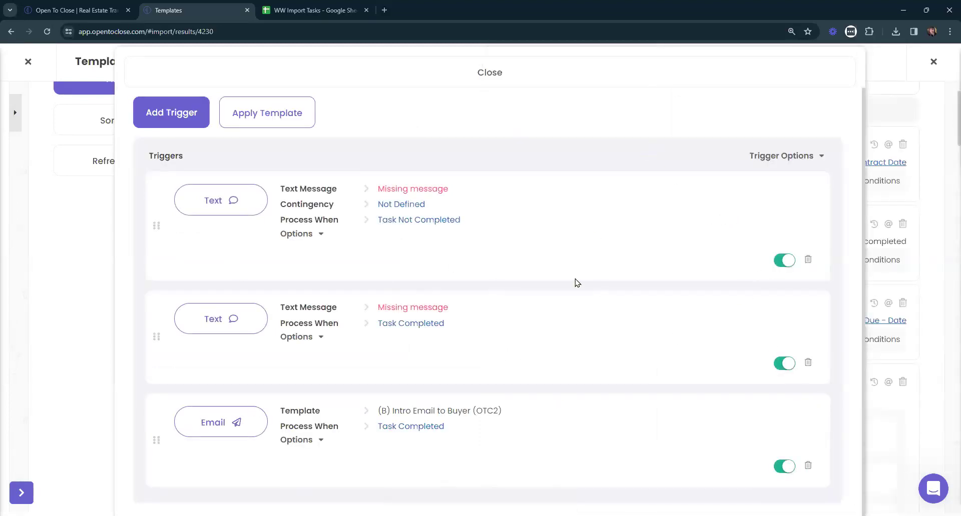
left_click(436, 73)
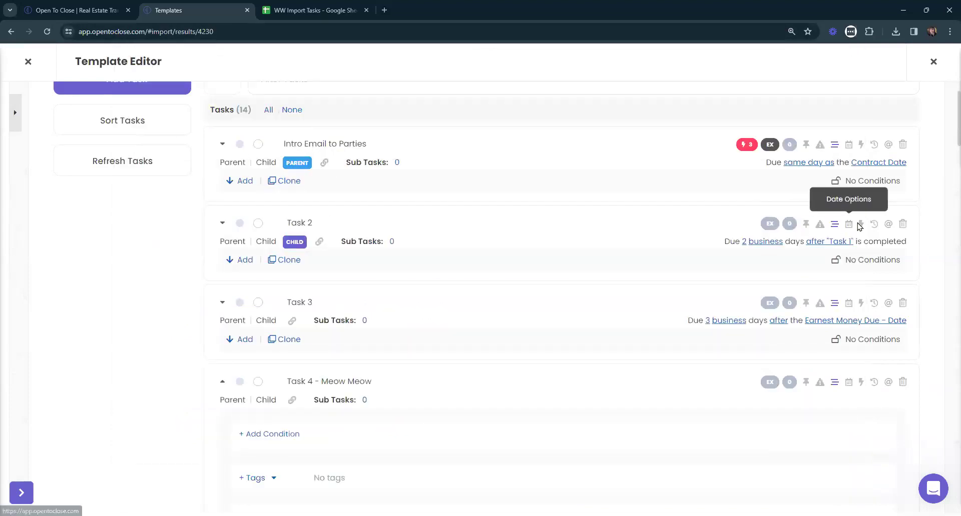
Retitle the first task 'Intro Email to Buyer'.
left_click(390, 141)
type("Buyer")
key("BackSpace")
key("BackSpace")
key("BackSpace")
key("BackSpace")
key("BackSpace")
key("BackSpace")
key("BackSpace")
key("BackSpace")
key("BackSpace")
key("BackSpace")
key("BackSpace")
key("BackSpace")
key("BackSpace")
type("B uyer")
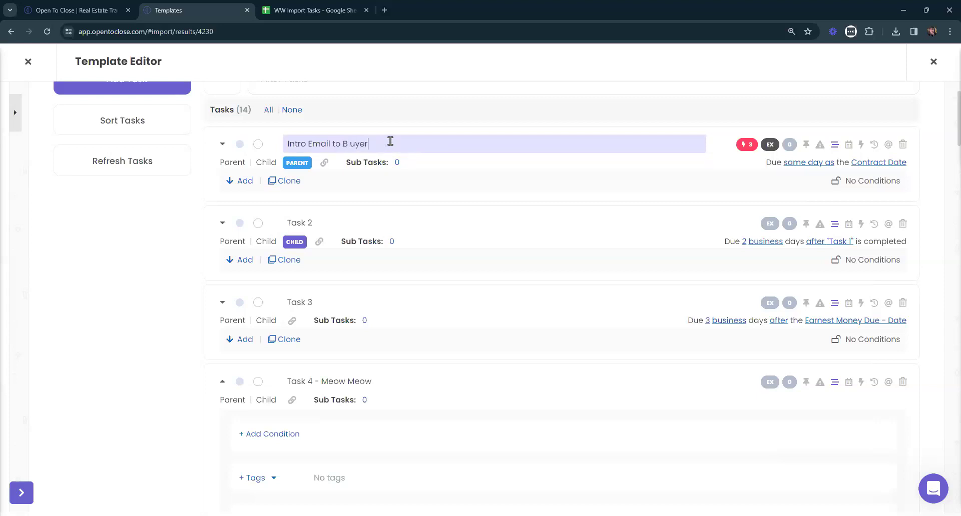
key("BackSpace")
key("BackSpace")
key("BackSpace")
key("BackSpace")
type("uer")
key("BackSpace")
key("BackSpace")
type("yer")
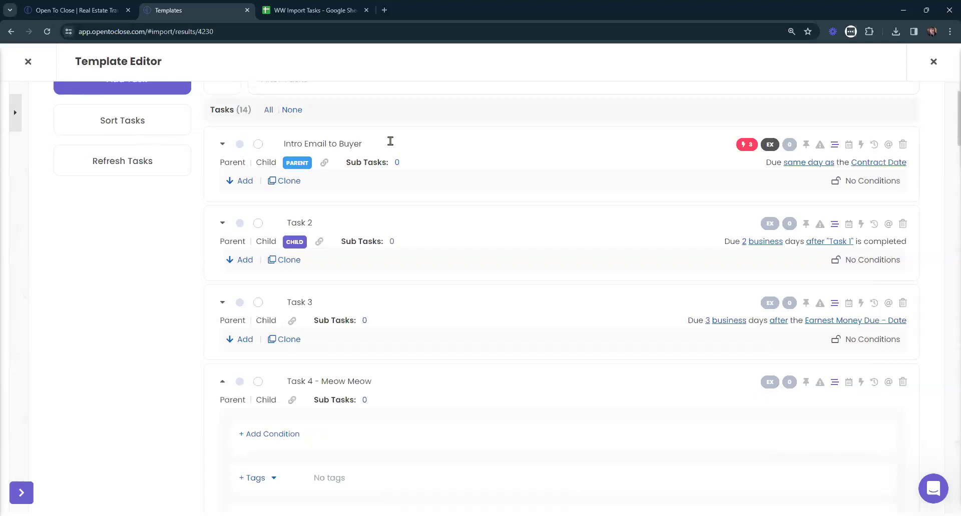
Re-save Task 2's title unchanged and clear the stray text selection.
left_click(357, 222)
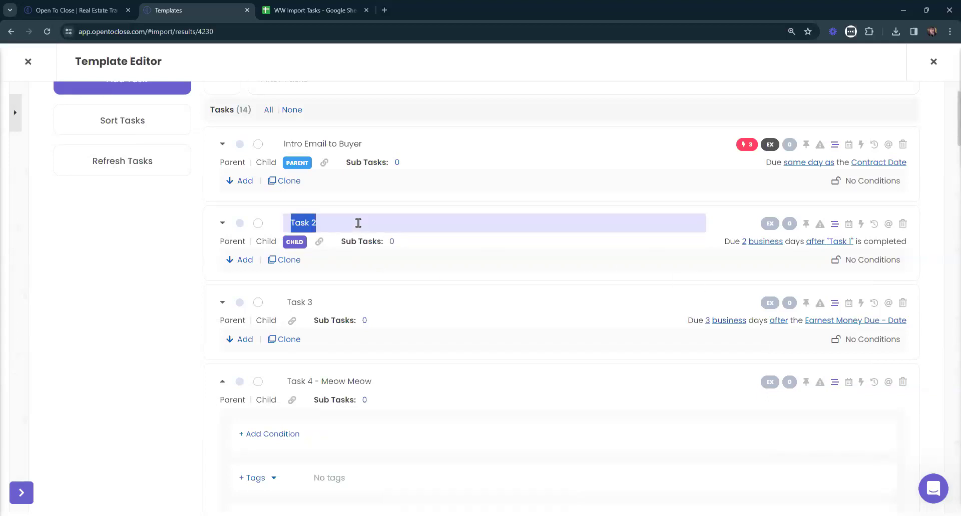
left_click(520, 225)
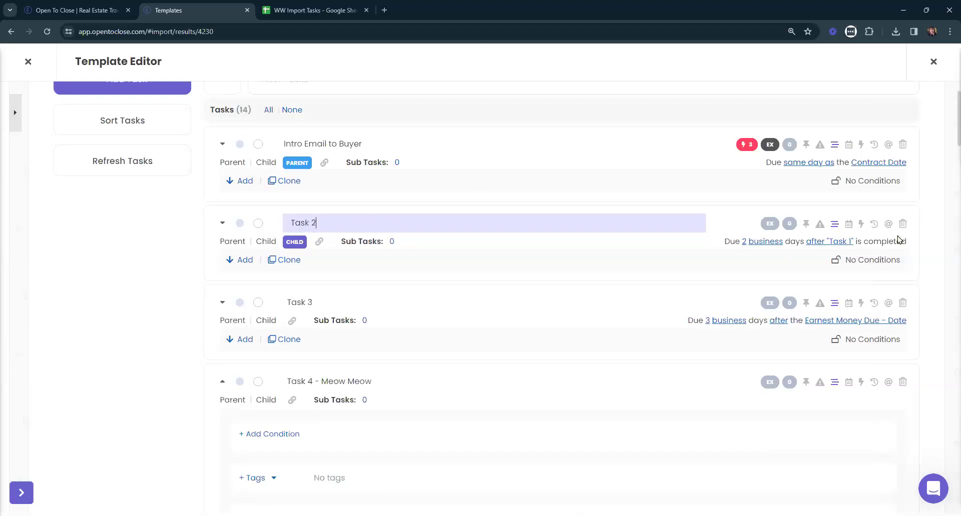
key("Return")
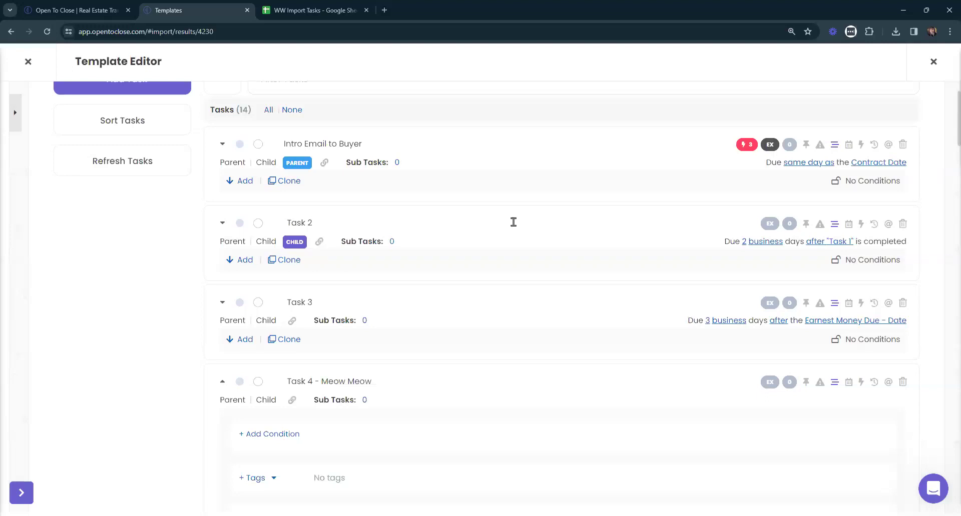
left_click_drag(252, 110, 210, 109)
left_click(472, 133)
scroll(772, 203, "up", 1)
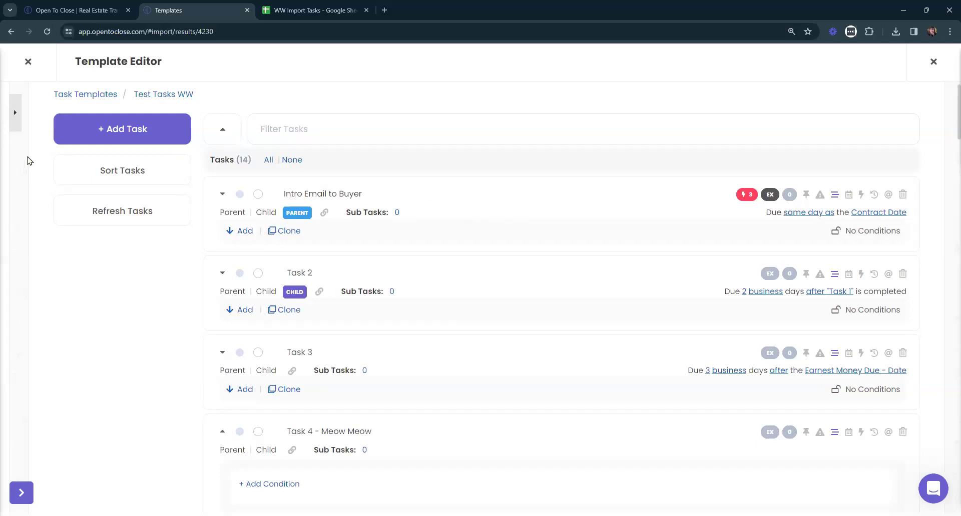
Create a one-sheet template named 'Hannah's Trick' and review its Fields page.
left_click(17, 124)
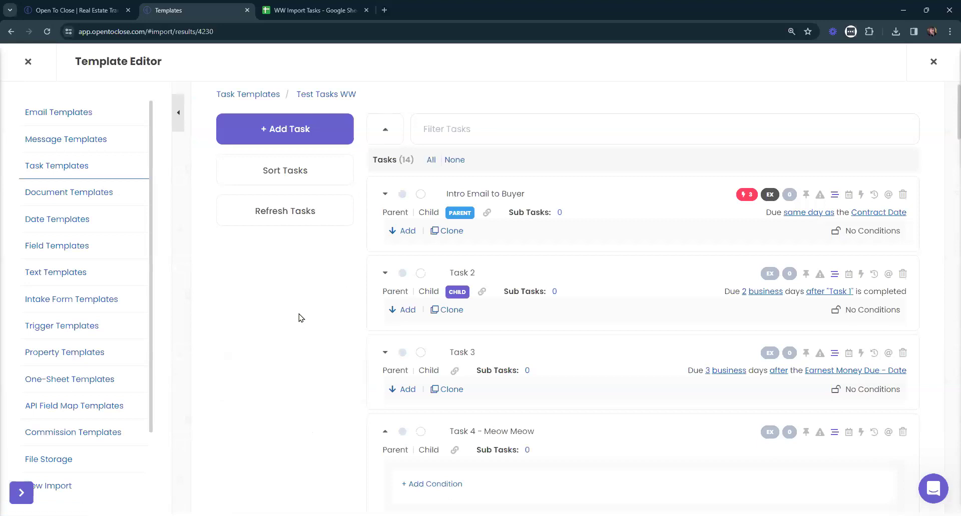
scroll(300, 318, "down", 3)
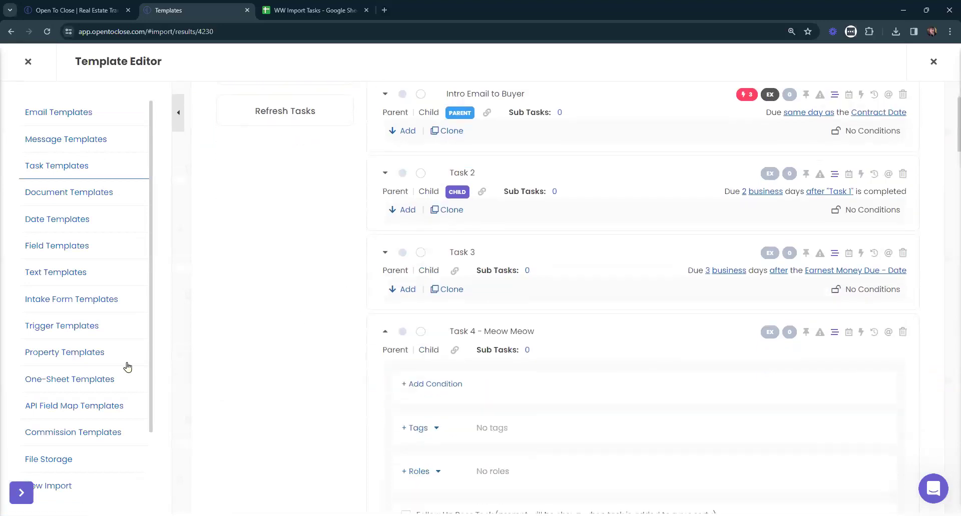
left_click(85, 381)
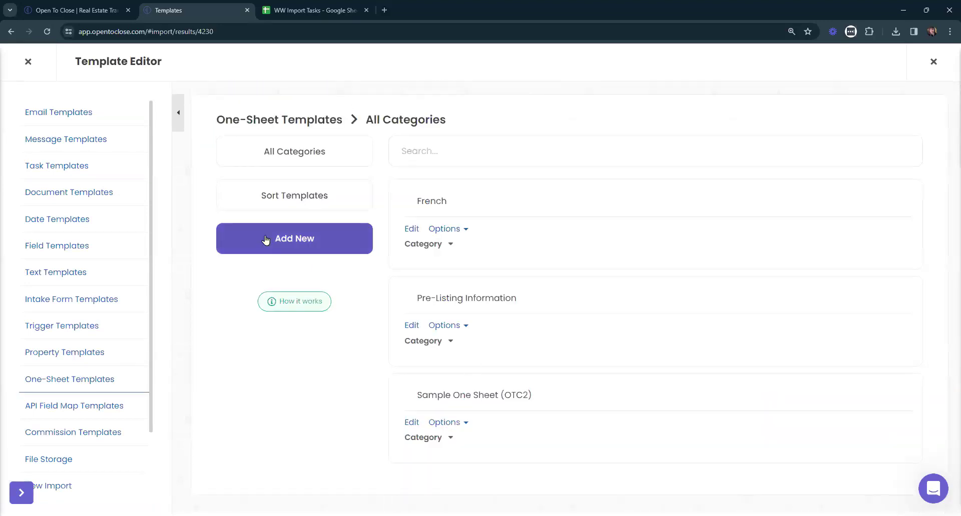
left_click(266, 238)
type("Hannah")
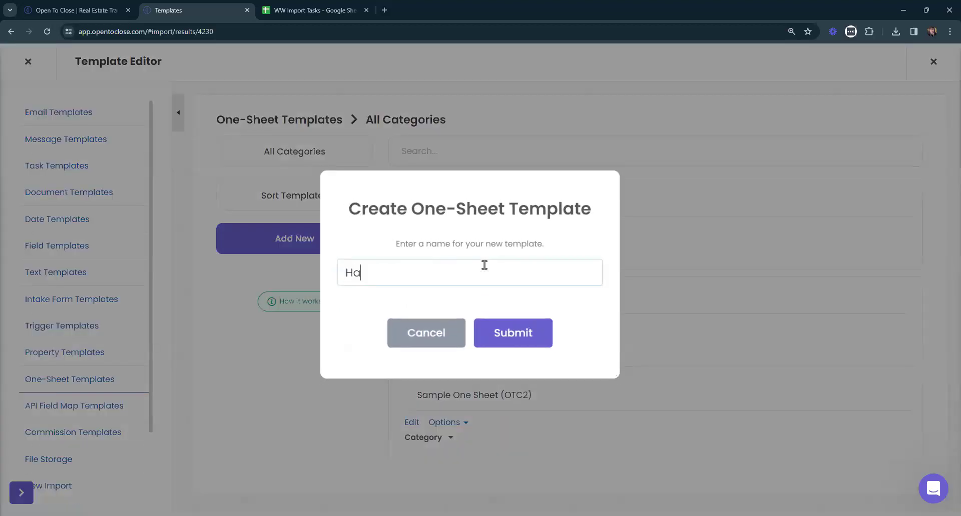
type("'s Trick")
left_click(529, 335)
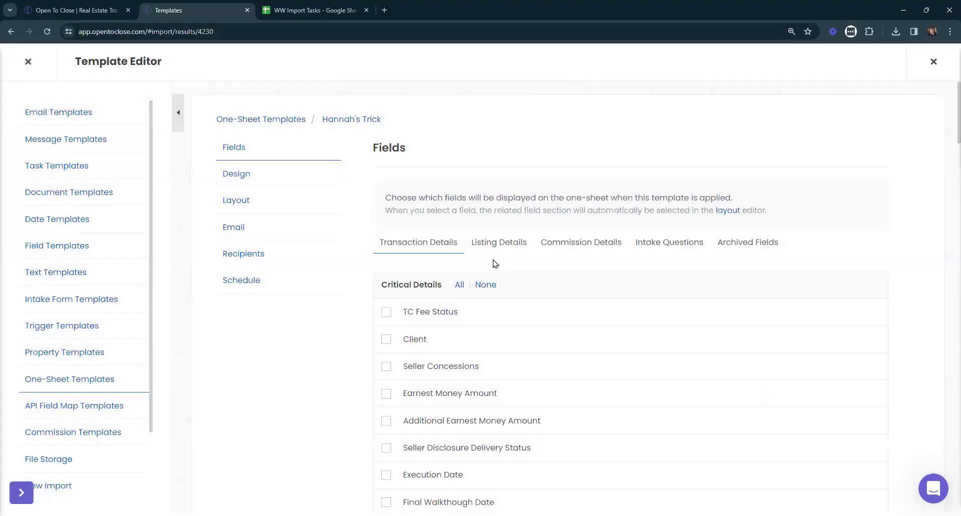
scroll(461, 259, "down", 8)
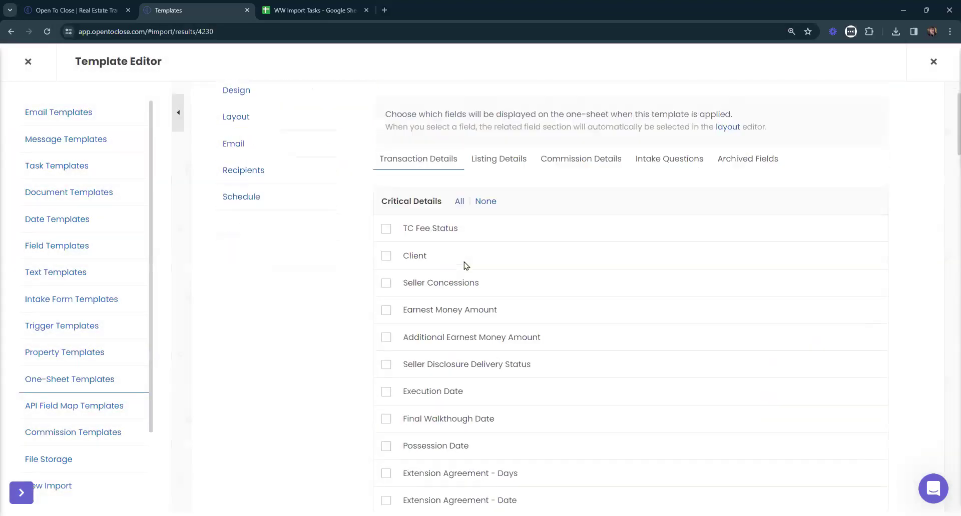
scroll(537, 245, "down", 20)
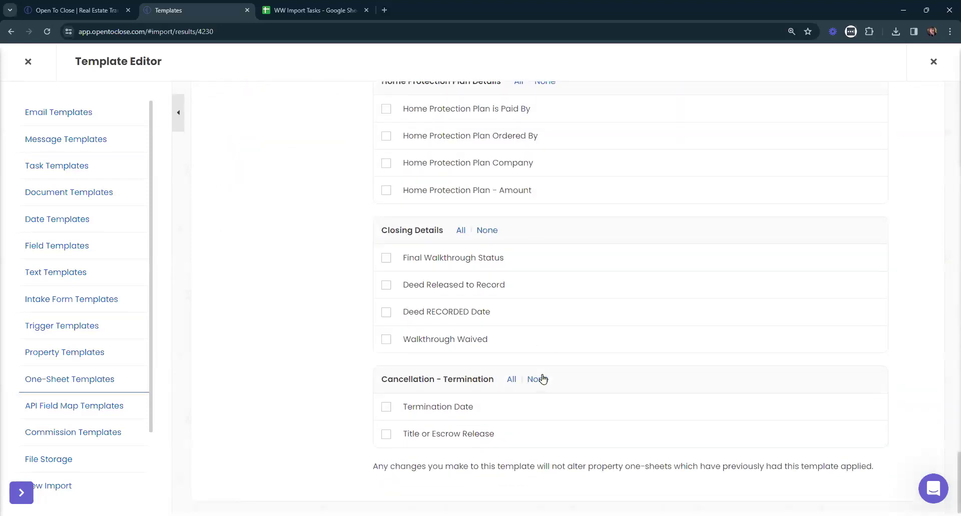
scroll(542, 356, "up", 20)
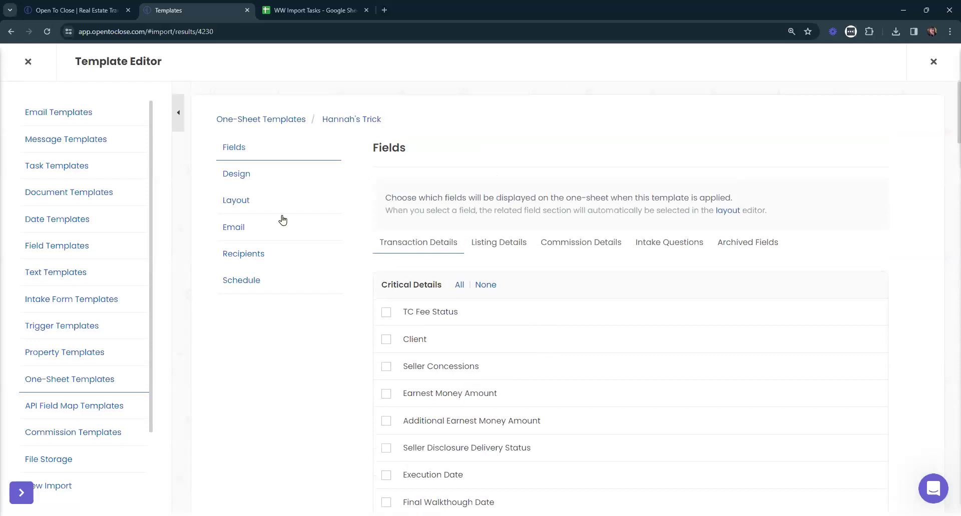
In Layout, include Pinned, Completed, Scheduled and Unscheduled Tasks on the one-sheet.
left_click(243, 177)
left_click(232, 200)
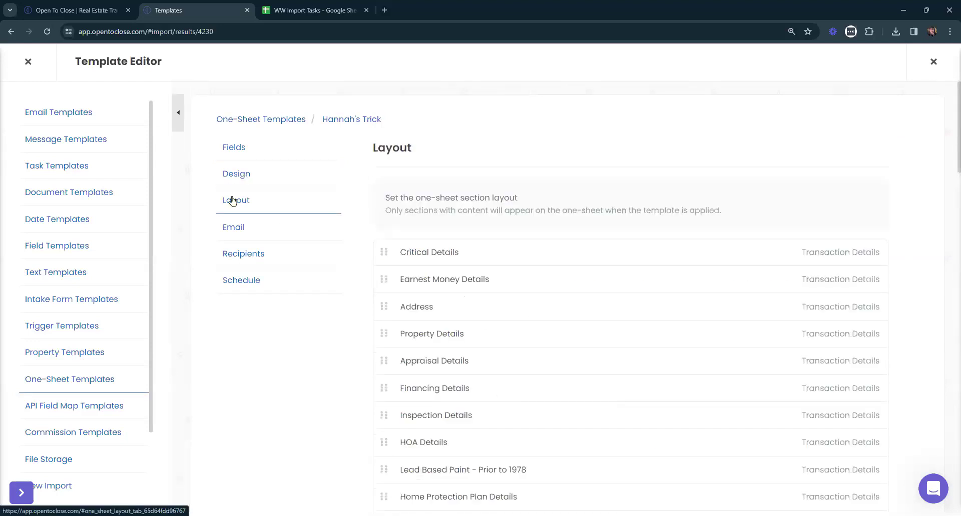
scroll(233, 200, "down", 2)
scroll(515, 270, "down", 8)
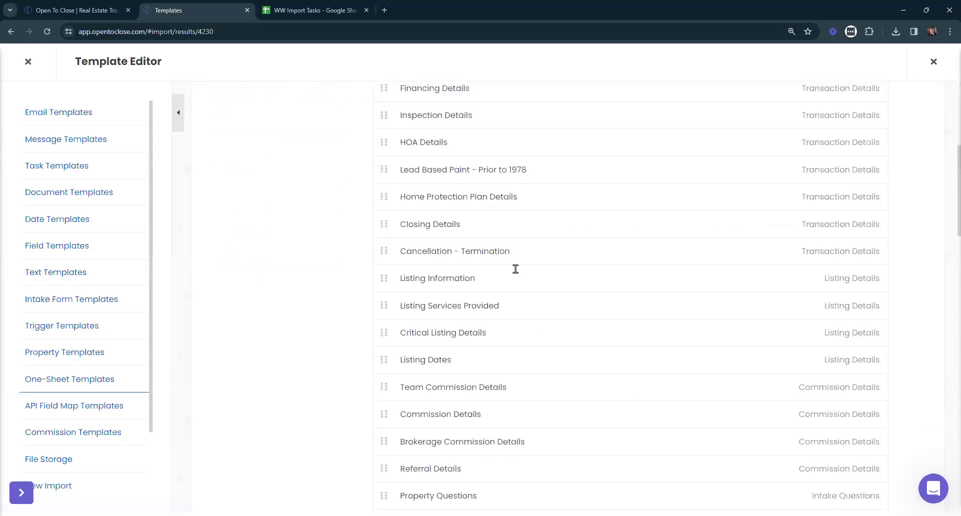
scroll(515, 272, "down", 13)
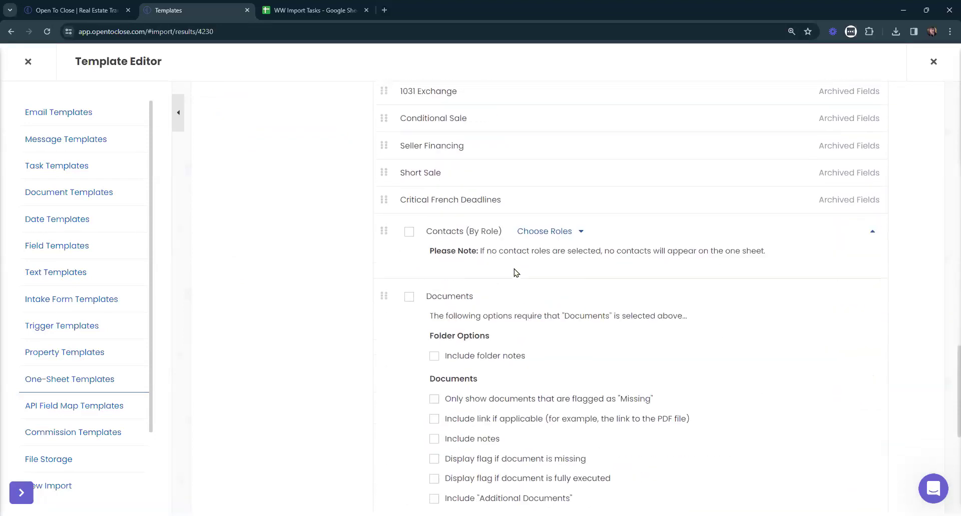
scroll(514, 273, "down", 7)
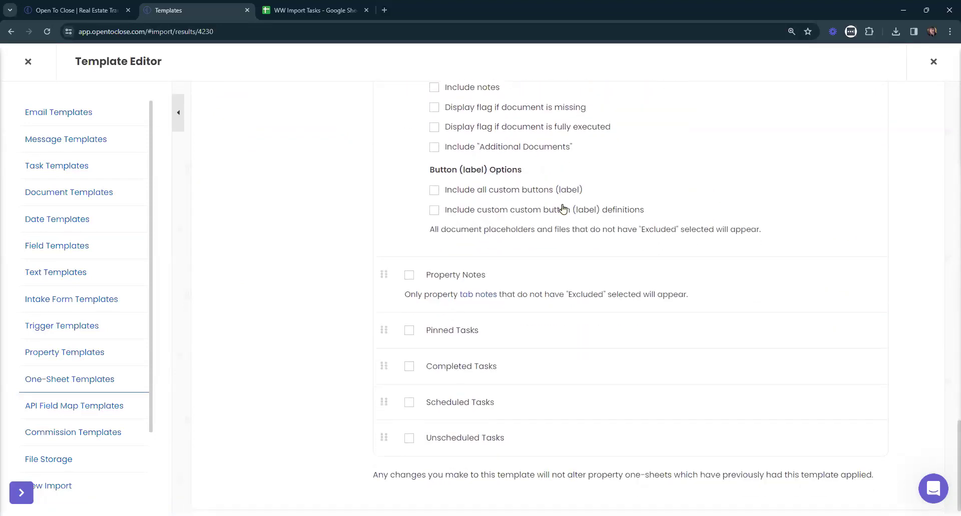
scroll(566, 201, "up", 20)
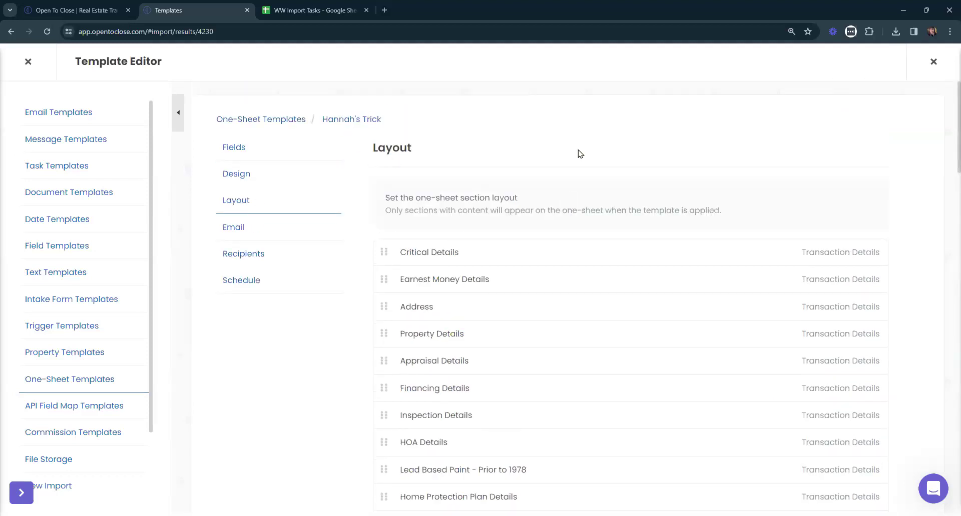
scroll(651, 156, "down", 10)
scroll(652, 156, "down", 15)
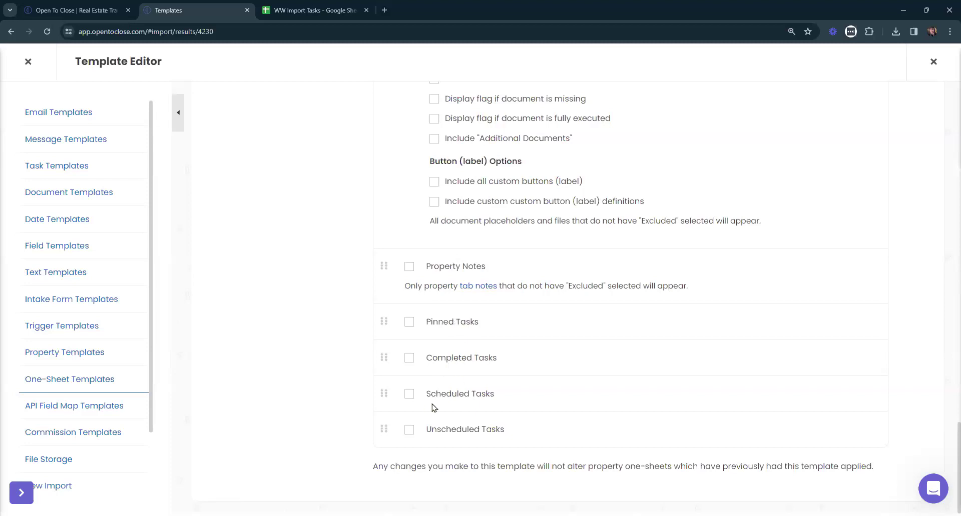
left_click(463, 430)
left_click(450, 359)
left_click(437, 393)
left_click(452, 325)
Review the one-sheet's Email and Recipients settings, then go to Task Templates.
scroll(492, 400, "up", 15)
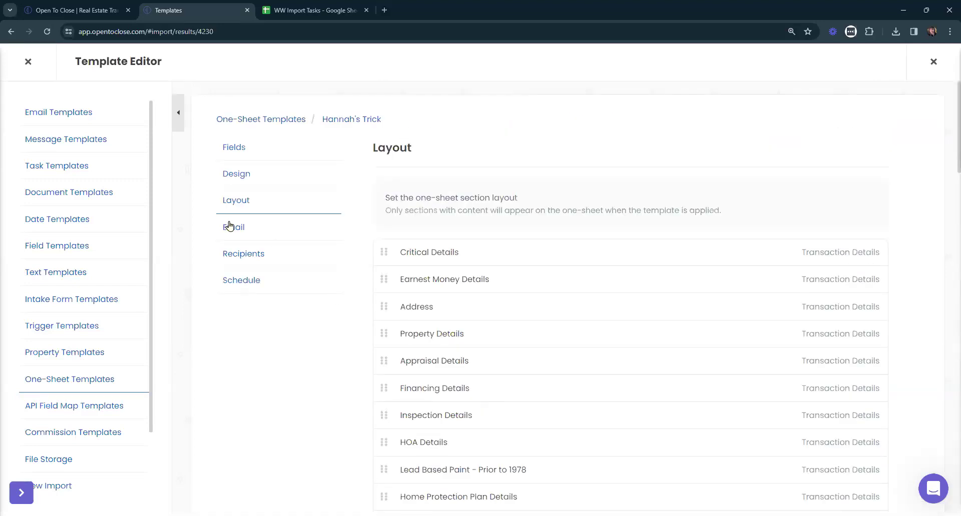
left_click(231, 227)
left_click(249, 258)
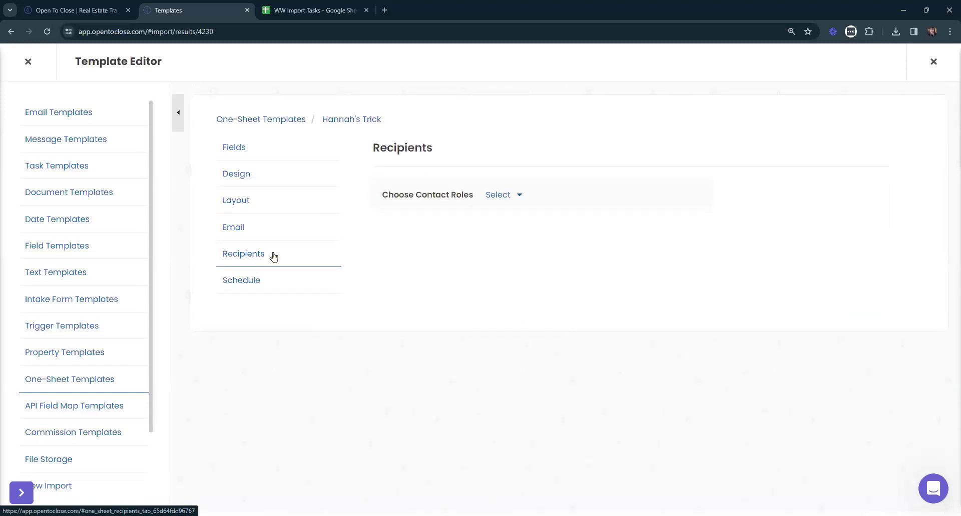
left_click(63, 172)
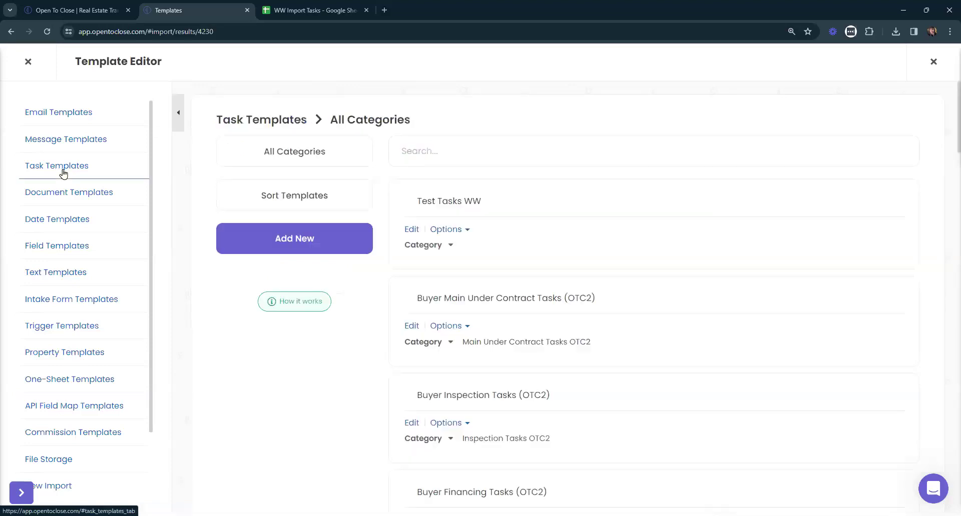
Leave the template editor and open the buyer-under-contract property from Property History.
left_click(457, 230)
left_click(356, 349)
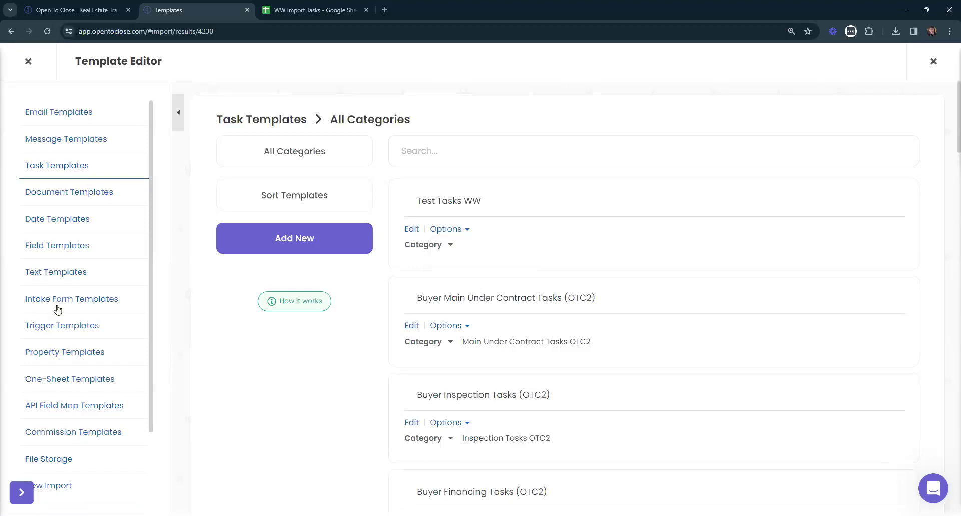
scroll(58, 310, "down", 2)
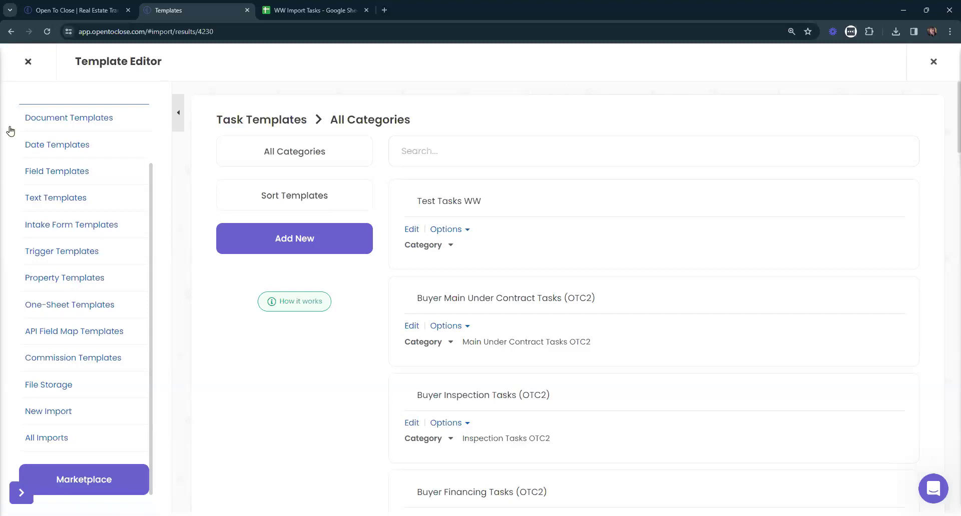
left_click(28, 61)
left_click(178, 165)
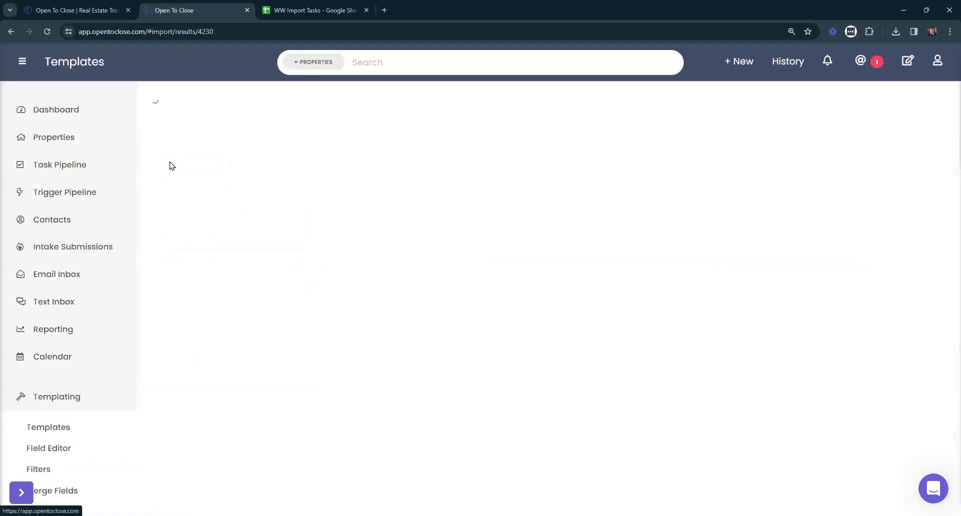
left_click(463, 153)
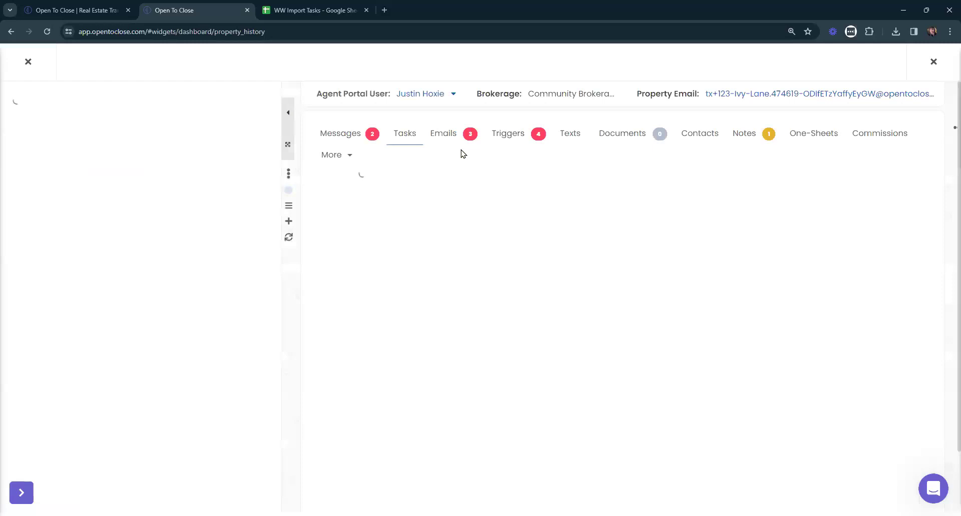
Check the applied task templates and resync the property's task due dates.
left_click(557, 180)
left_click(557, 181)
left_click(605, 176)
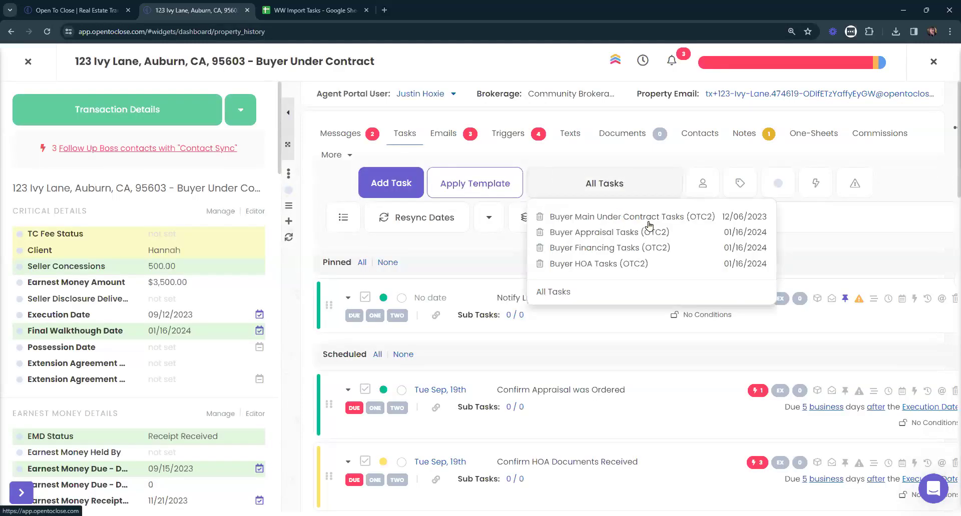
left_click(599, 185)
left_click(403, 232)
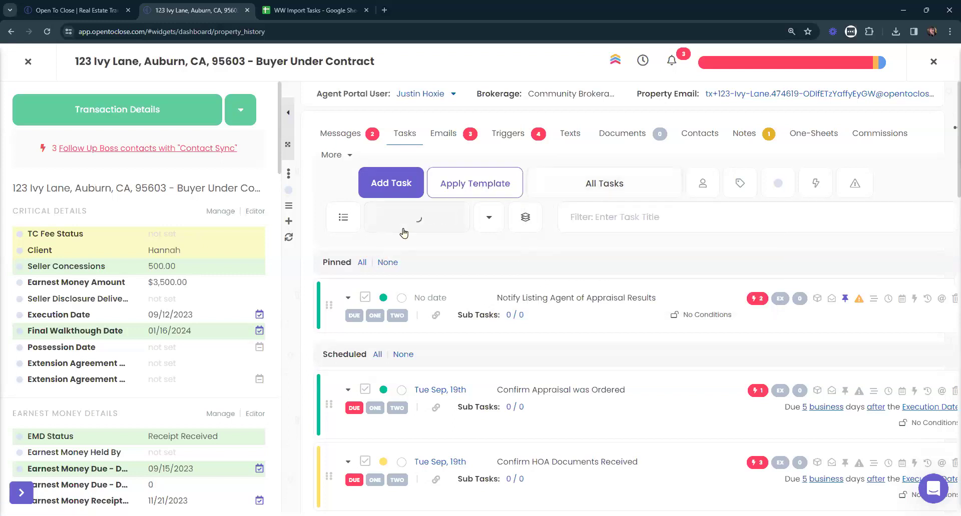
key("ctrl+minus")
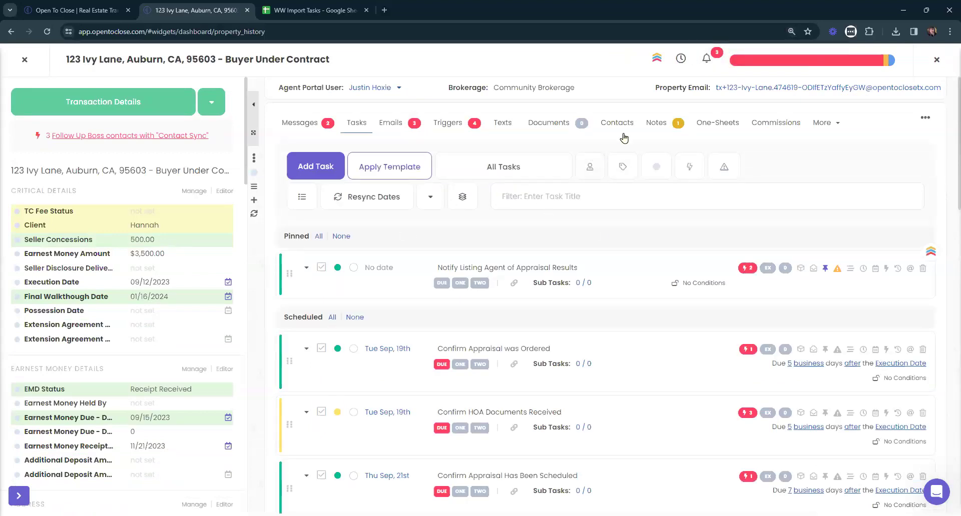
Create a new one-sheet for the property, named to match the template.
left_click(717, 124)
left_click(365, 169)
type("Hannah's Trick")
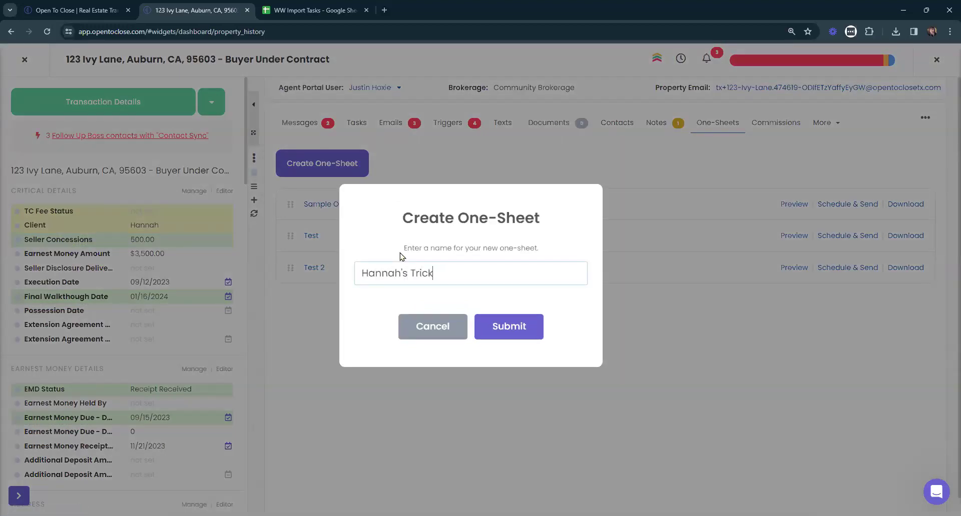
left_click(534, 327)
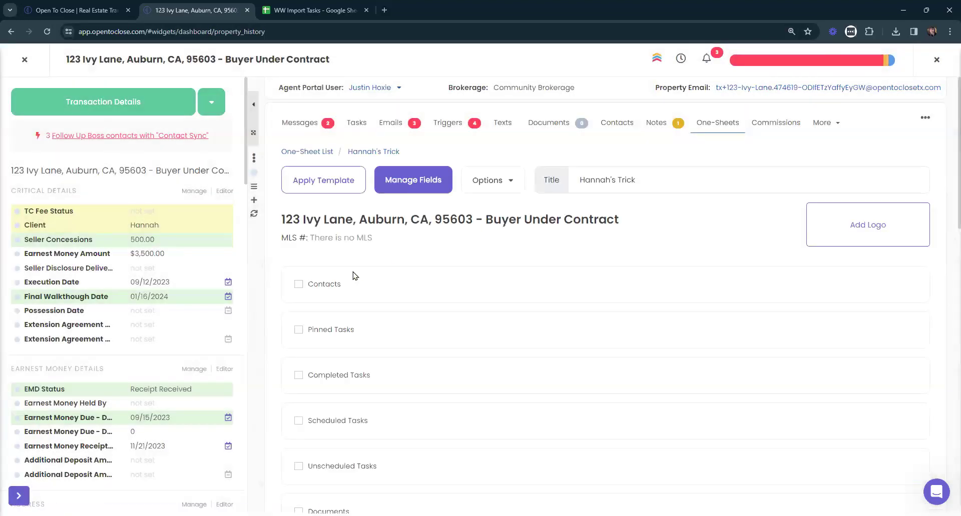
Apply the saved one-sheet template to the new one-sheet.
left_click(332, 185)
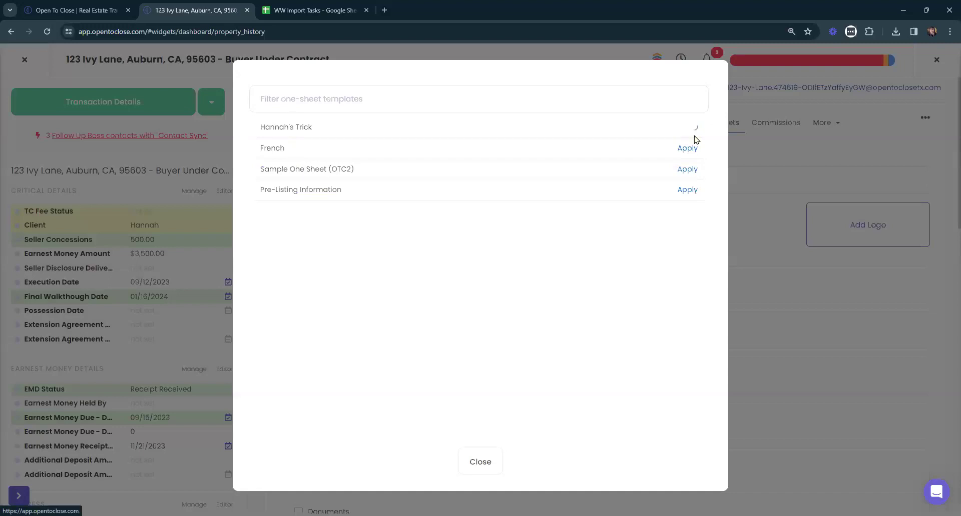
left_click(691, 128)
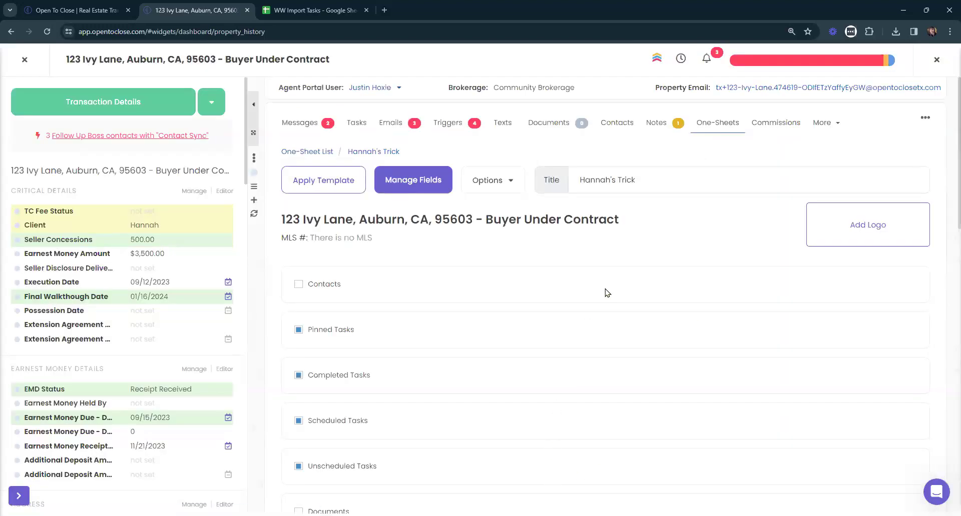
scroll(611, 292, "down", 10)
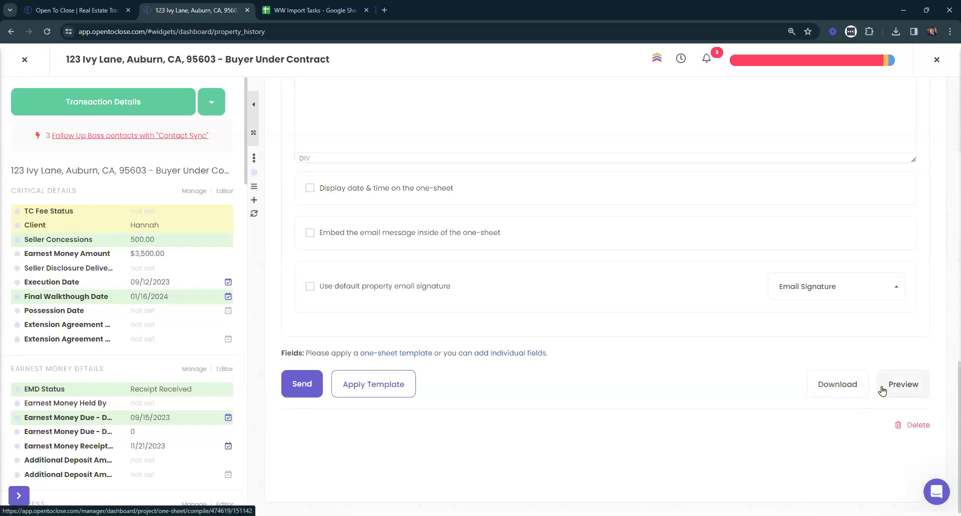
Preview the compiled one-sheet and inspect its completed tasks.
left_click(882, 390)
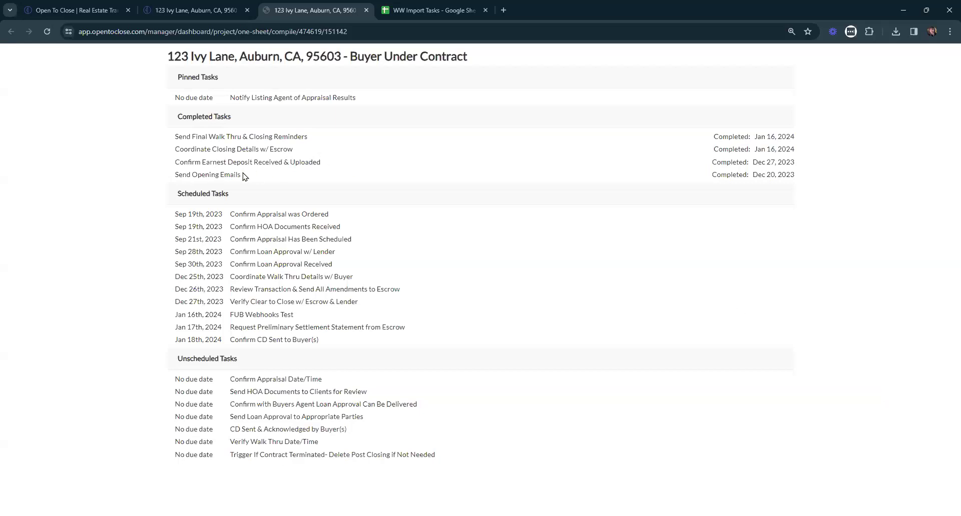
left_click_drag(222, 165, 150, 129)
left_click(320, 162)
Return to the one-sheet editor tab and close the property transaction.
left_click(217, 8)
scroll(526, 260, "up", 10)
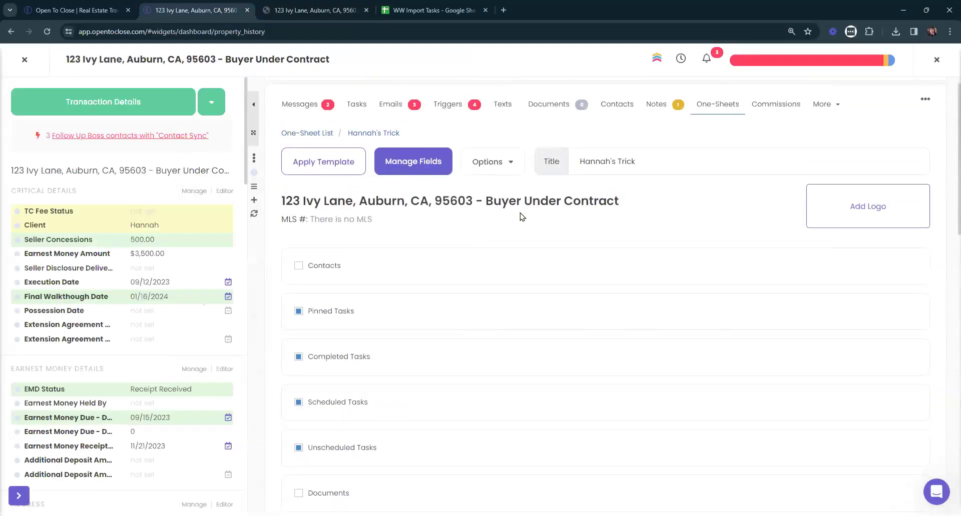
scroll(370, 310, "down", 3)
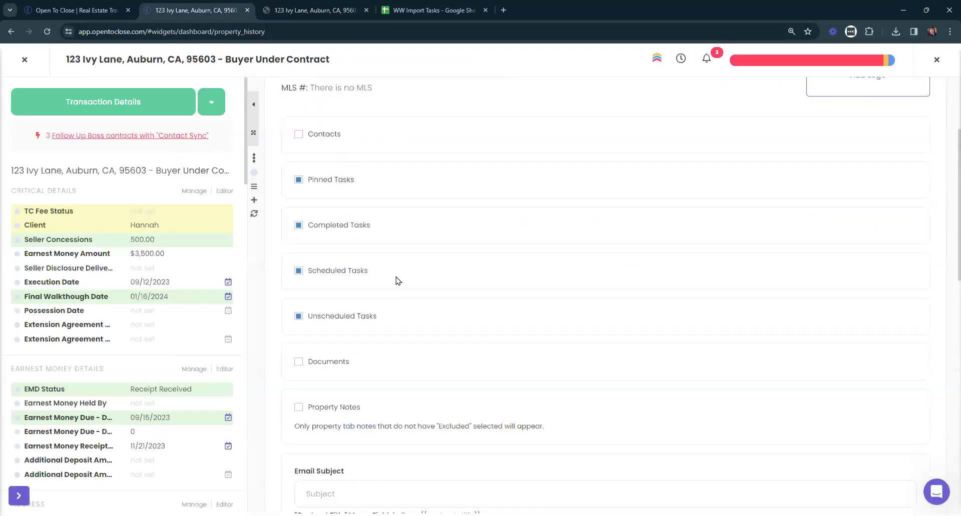
left_click(24, 59)
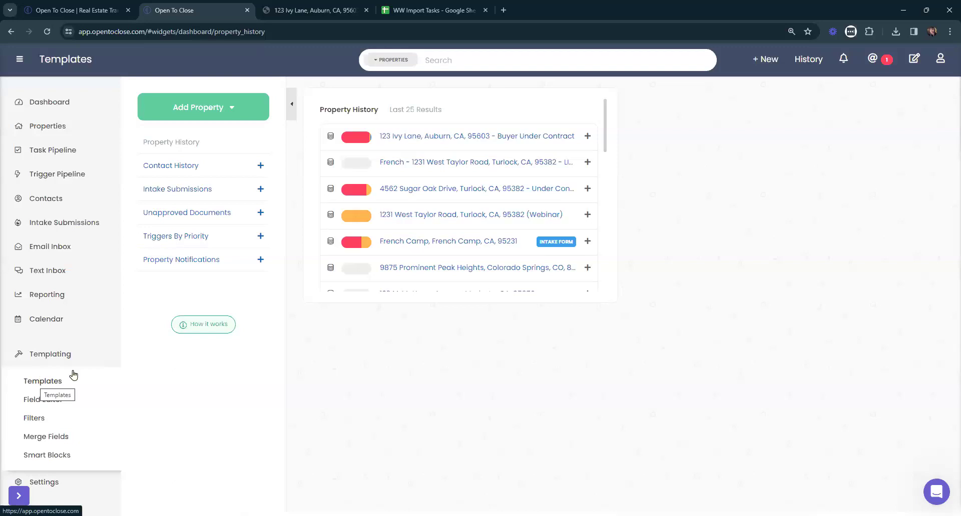
In the one-sheet template editor, drag Completed Tasks below Unscheduled Tasks.
left_click(55, 383)
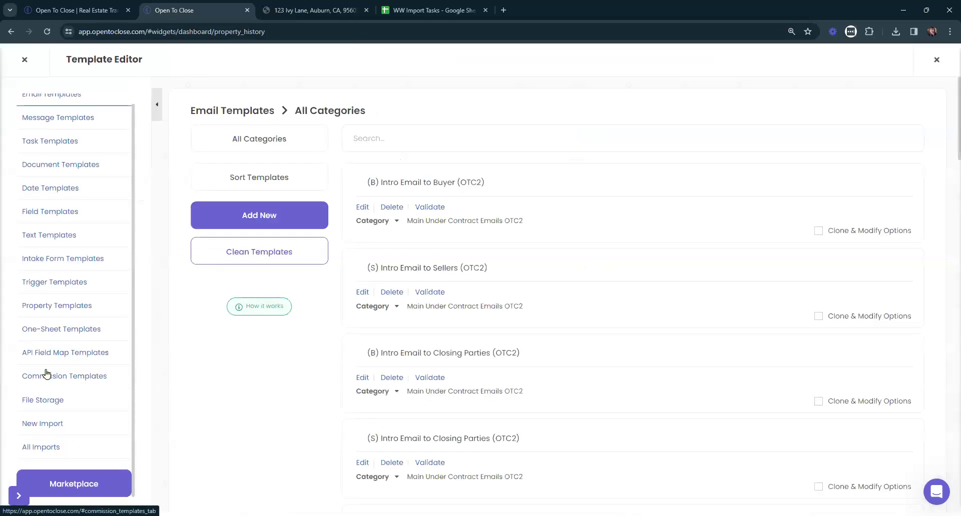
left_click(60, 329)
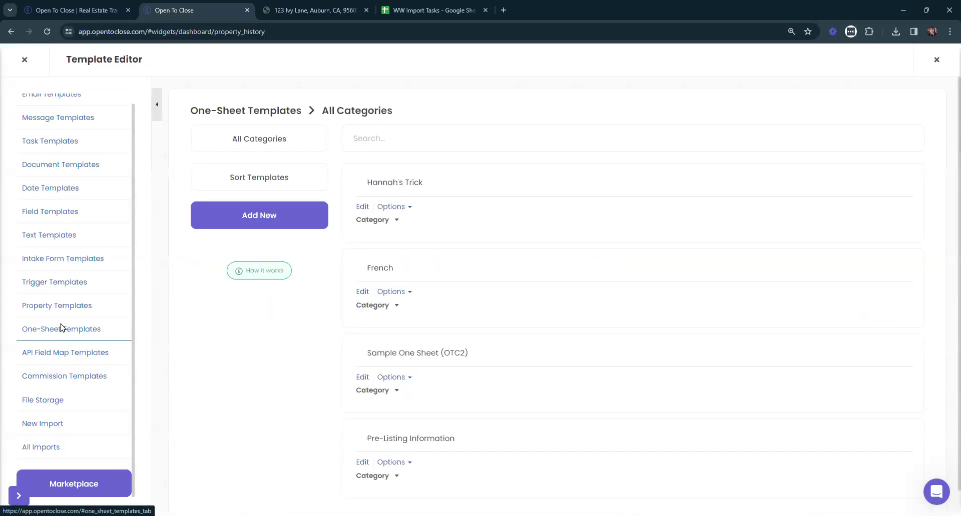
left_click(208, 205)
scroll(365, 240, "down", 20)
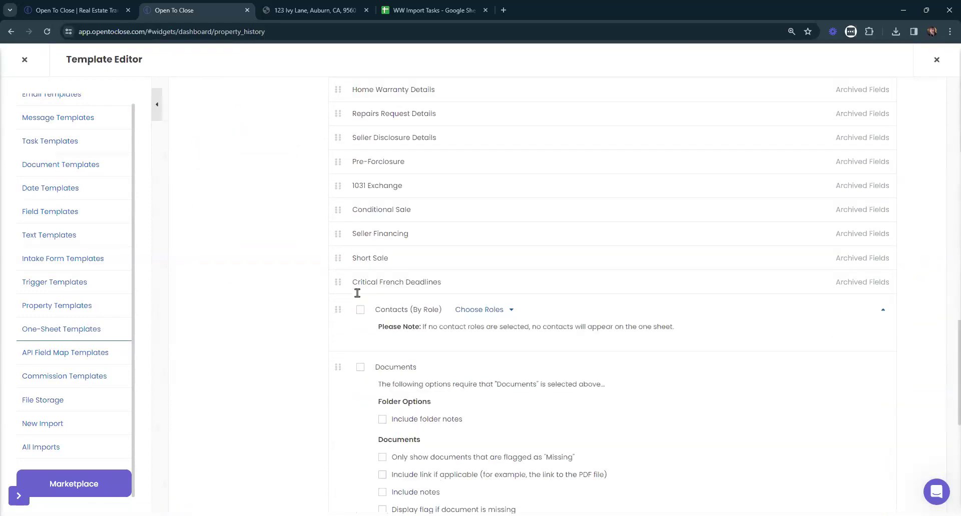
scroll(357, 293, "down", 7)
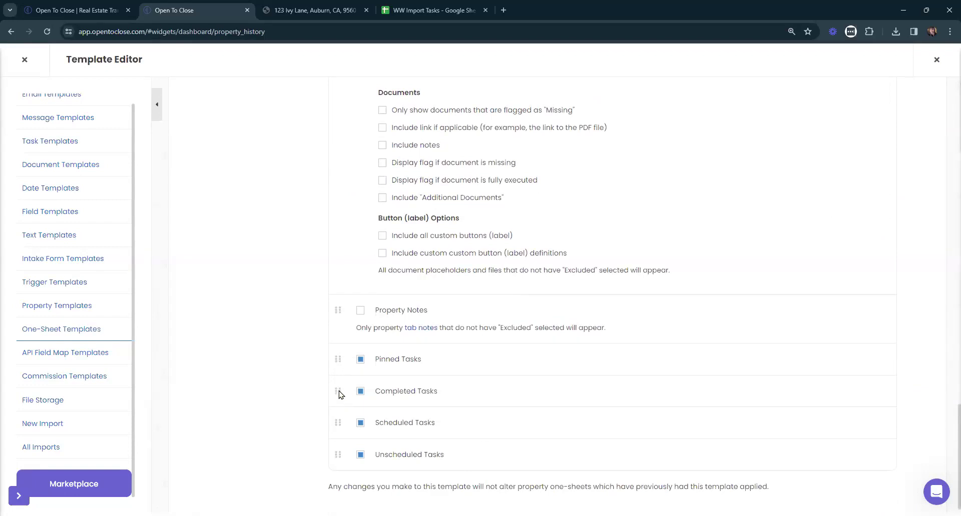
left_click_drag(337, 388, 419, 443)
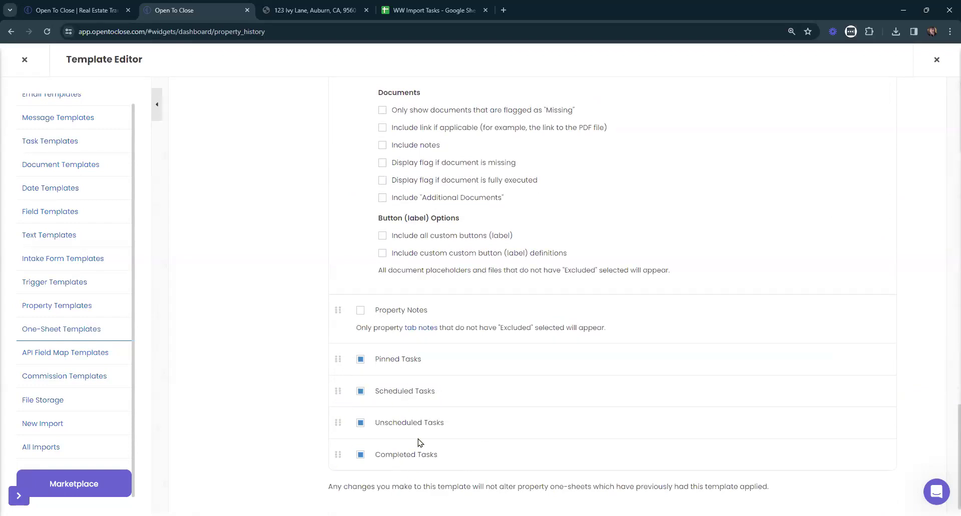
Close the template editor and open the property's second one-sheet for editing.
left_click(24, 59)
left_click(366, 10)
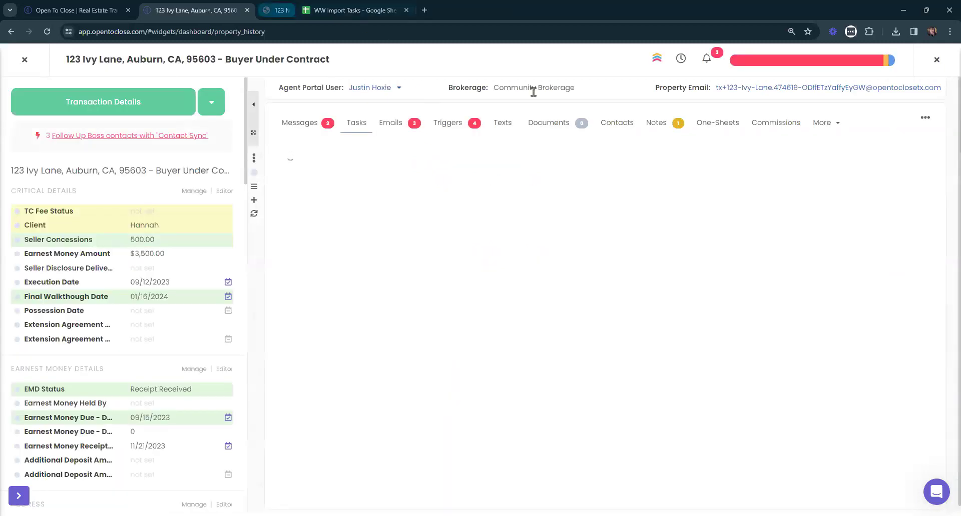
left_click(719, 124)
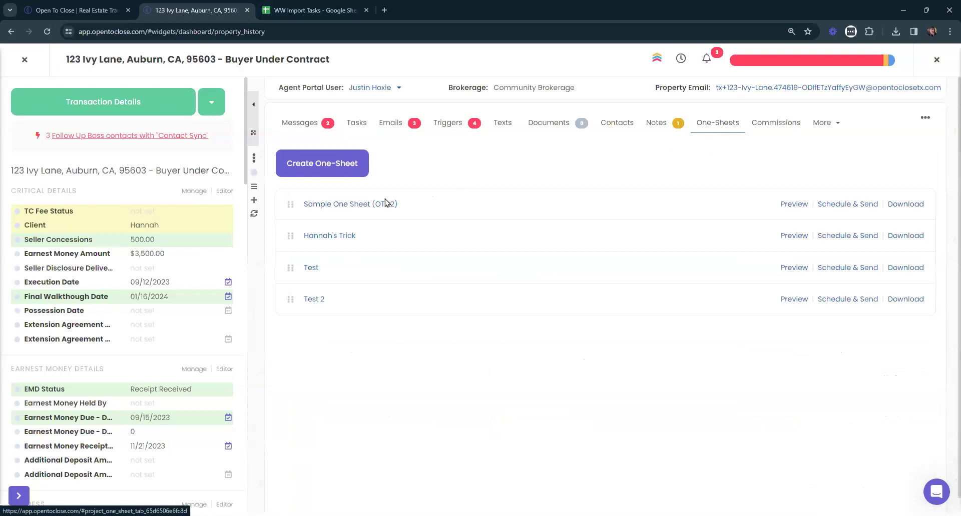
left_click(793, 236)
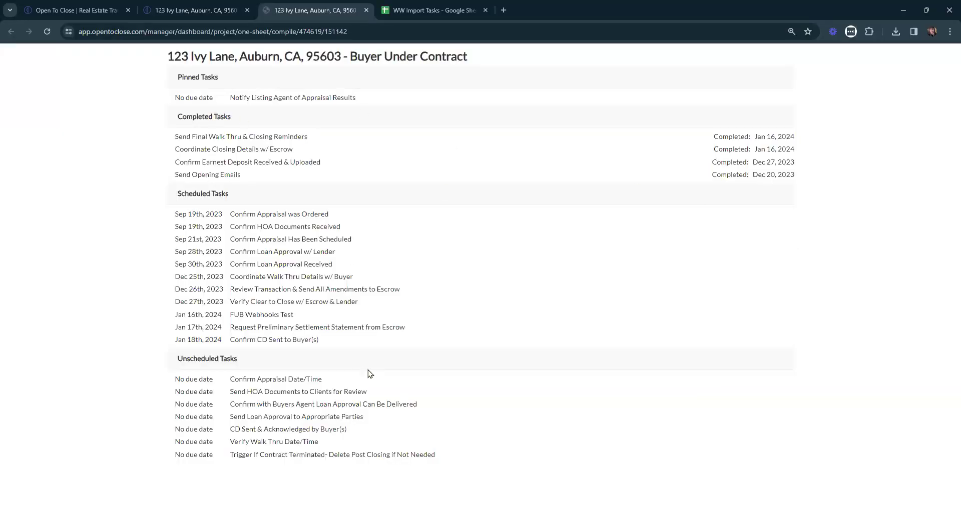
left_click(195, 10)
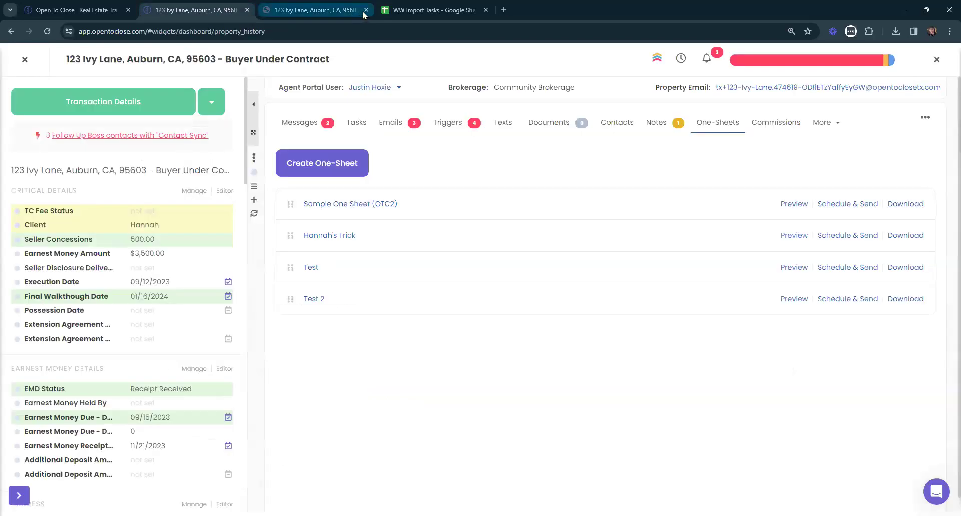
left_click(366, 10)
left_click(322, 237)
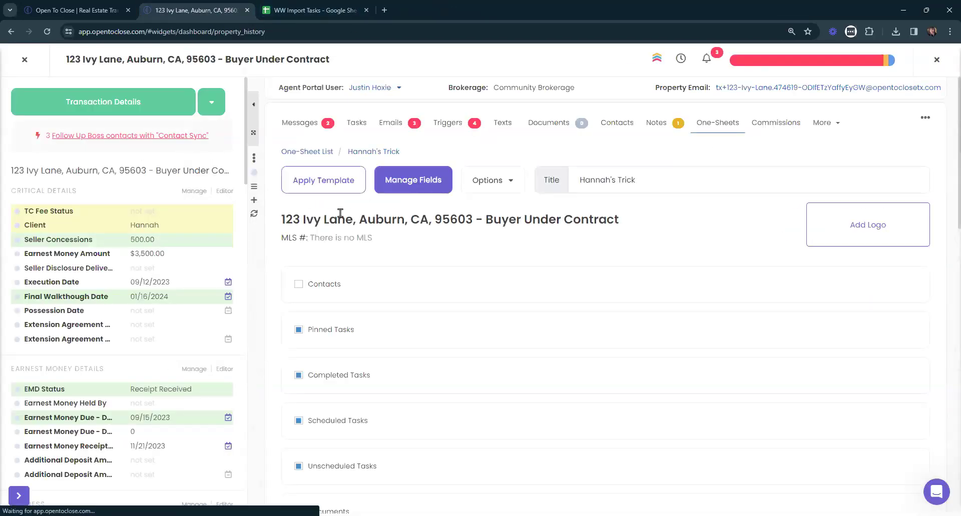
Reapply the updated template and download the one-sheet as a PDF.
left_click(333, 185)
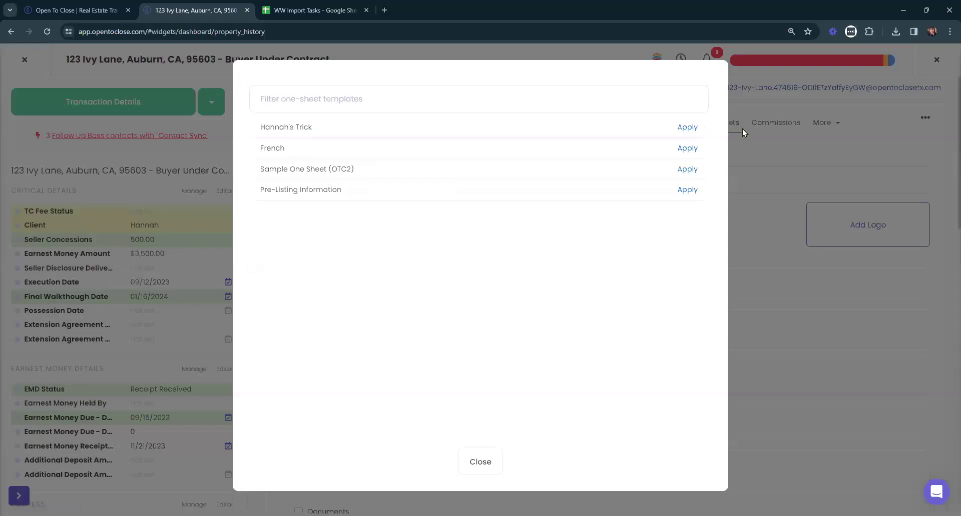
left_click(687, 127)
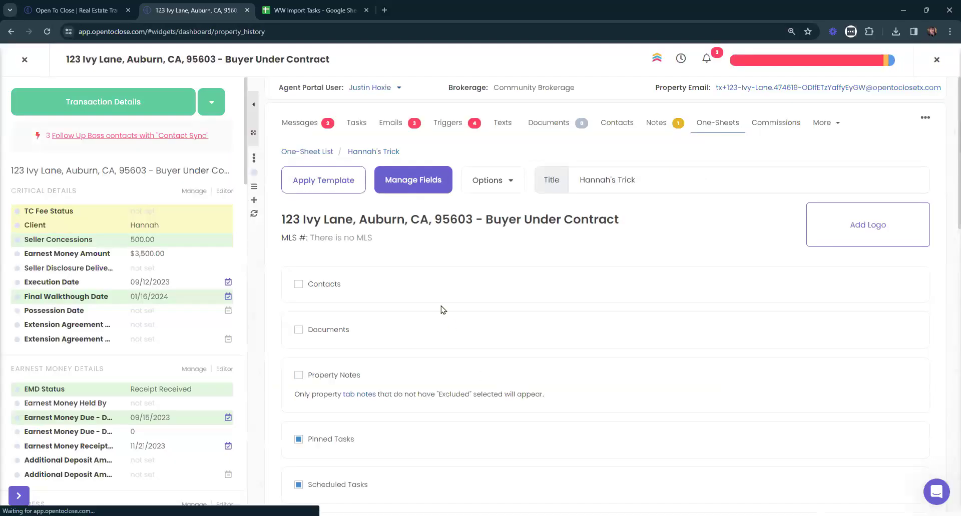
scroll(440, 310, "down", 4)
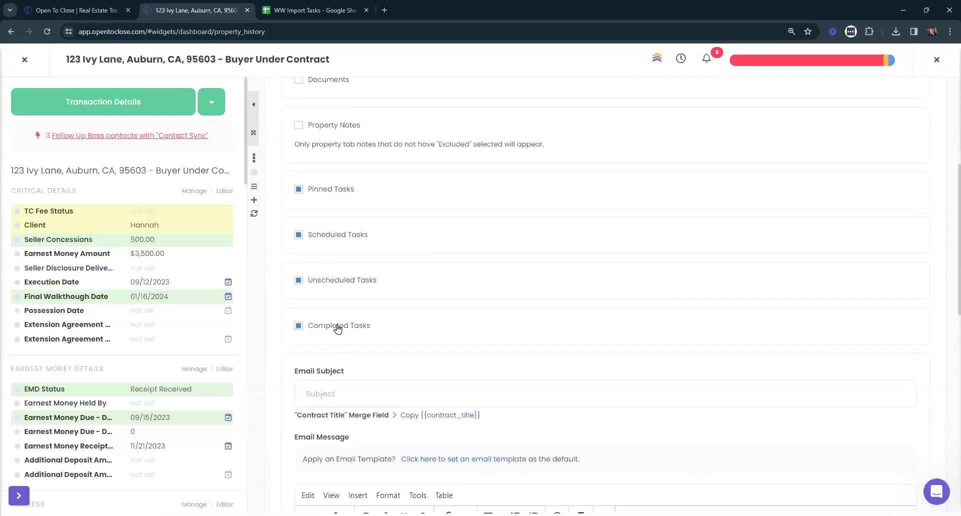
scroll(525, 277, "down", 3)
scroll(525, 277, "down", 6)
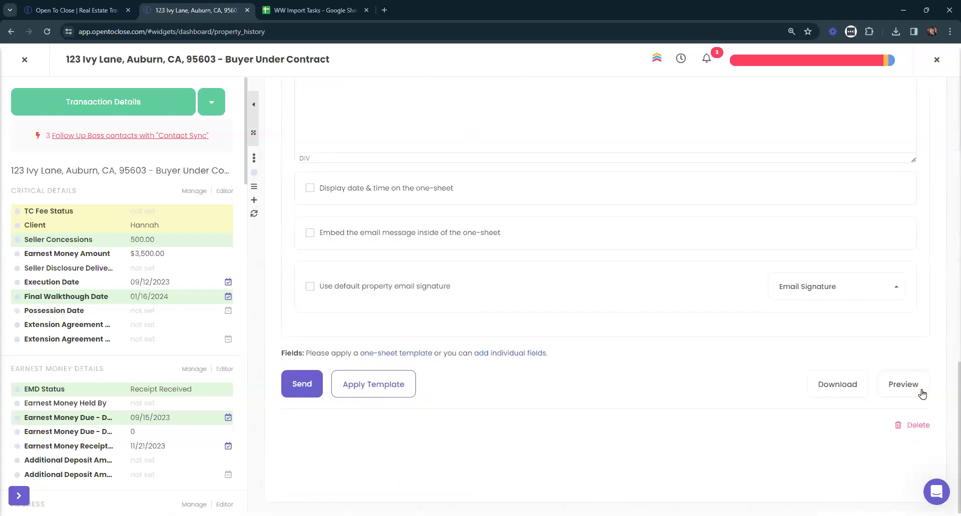
left_click(858, 387)
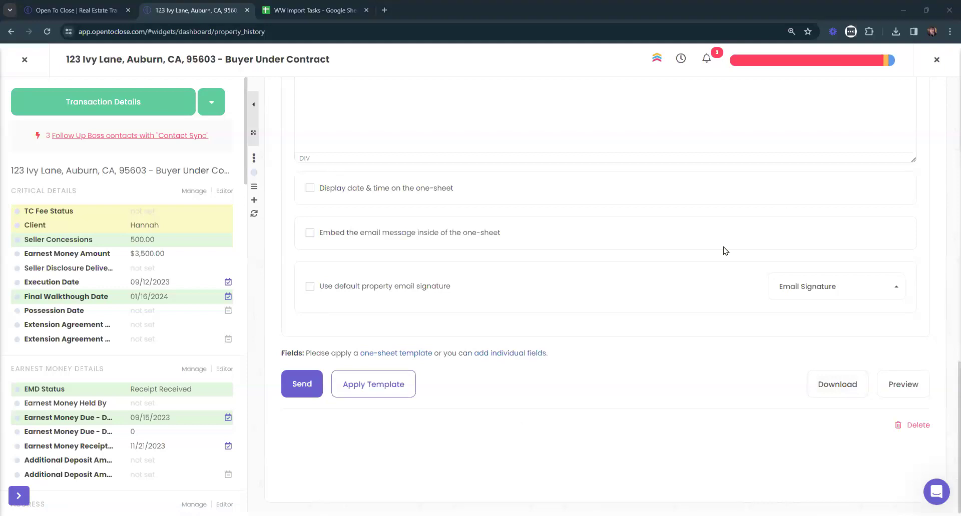
scroll(756, 264, "up", 2)
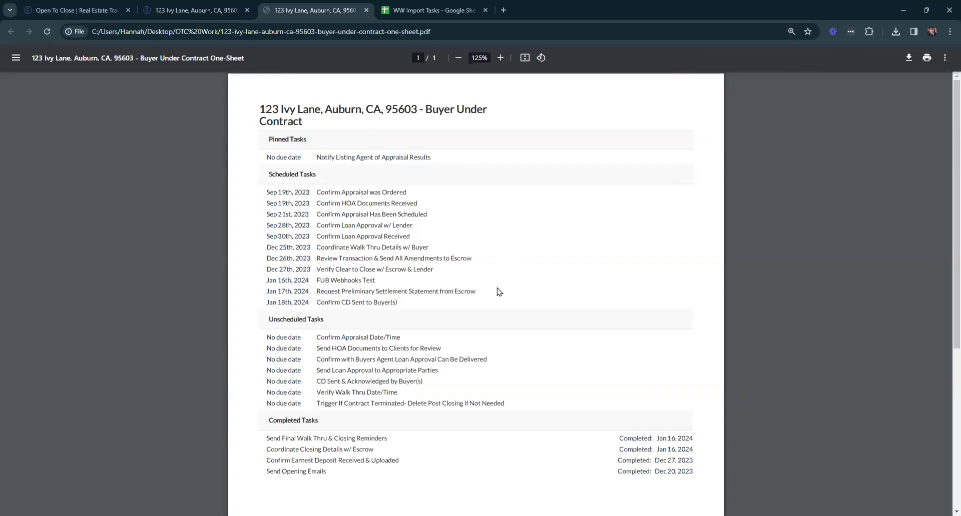
Scroll the 123 Ivy Lane one-sheet PDF to confirm Completed Tasks come last.
scroll(398, 308, "down", 2)
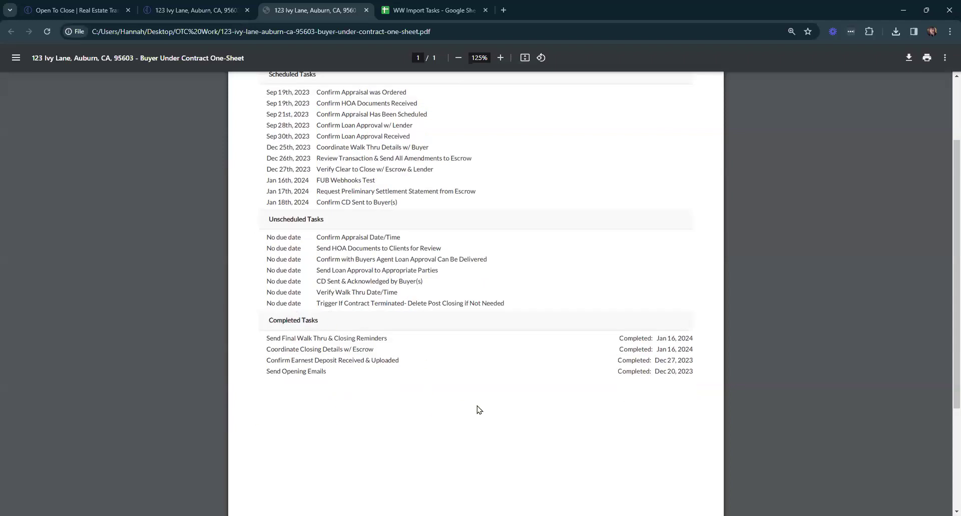
scroll(849, 328, "up", 1)
scroll(854, 310, "up", 2)
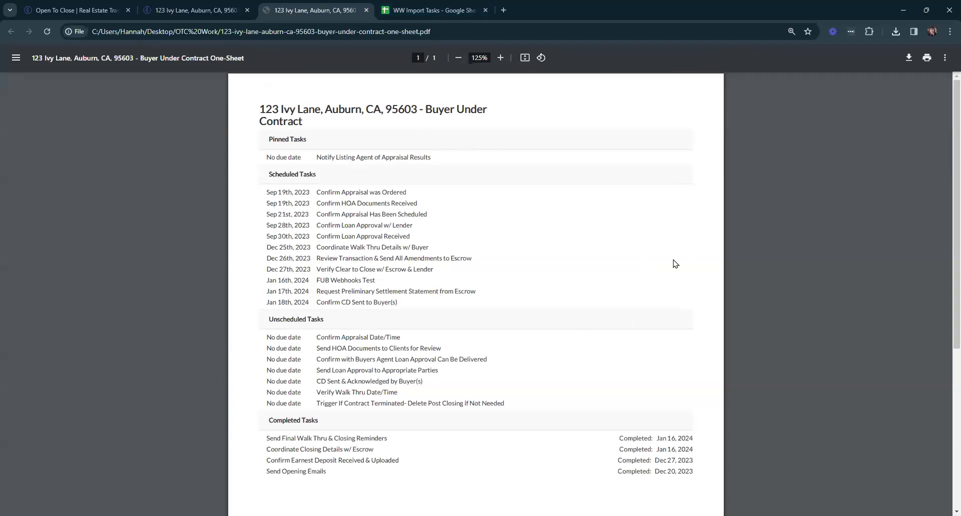
Read the sent Contract Details and Information email for 123 Ivy Lane.
left_click(195, 10)
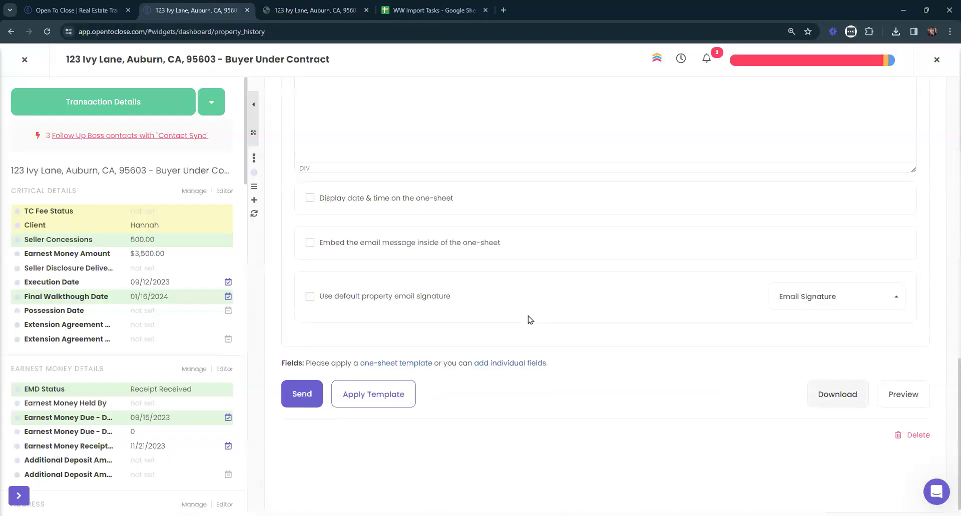
scroll(515, 302, "up", 5)
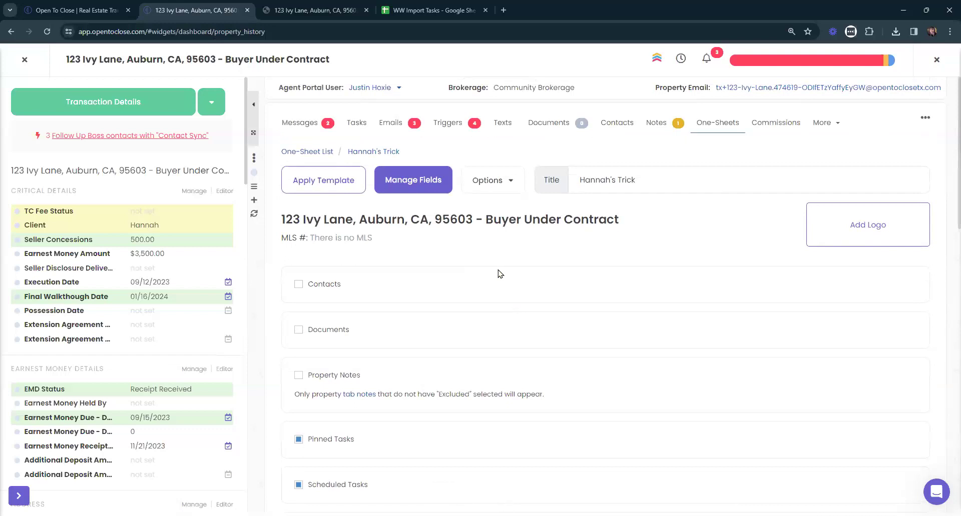
left_click(394, 123)
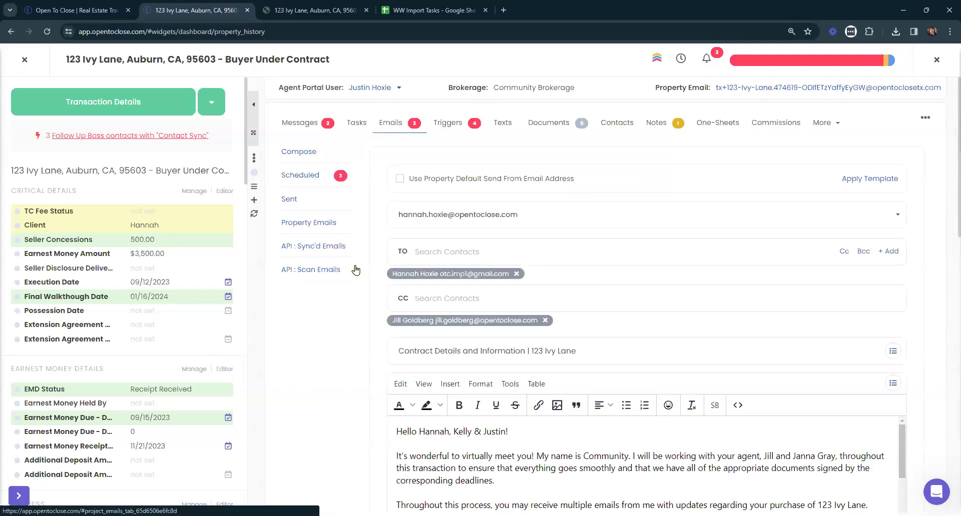
left_click(286, 199)
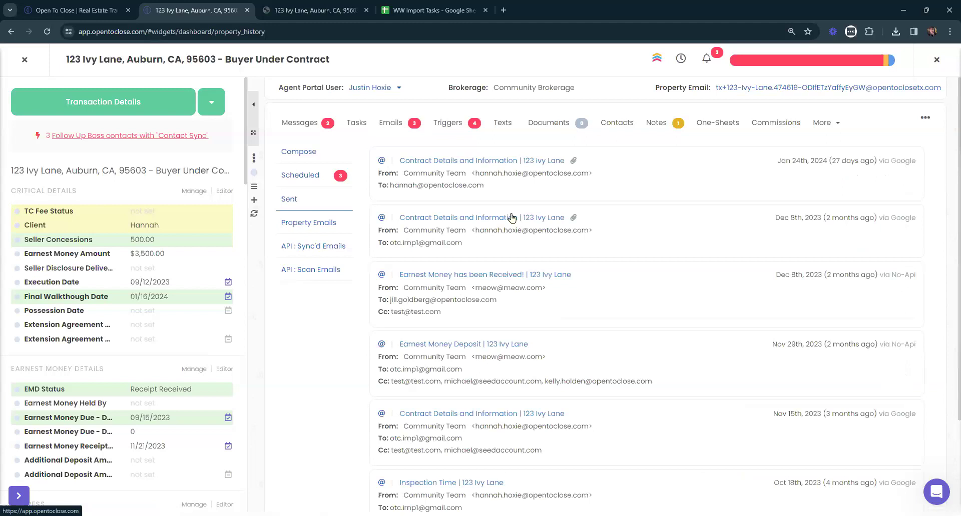
scroll(513, 241, "down", 3)
left_click(520, 422)
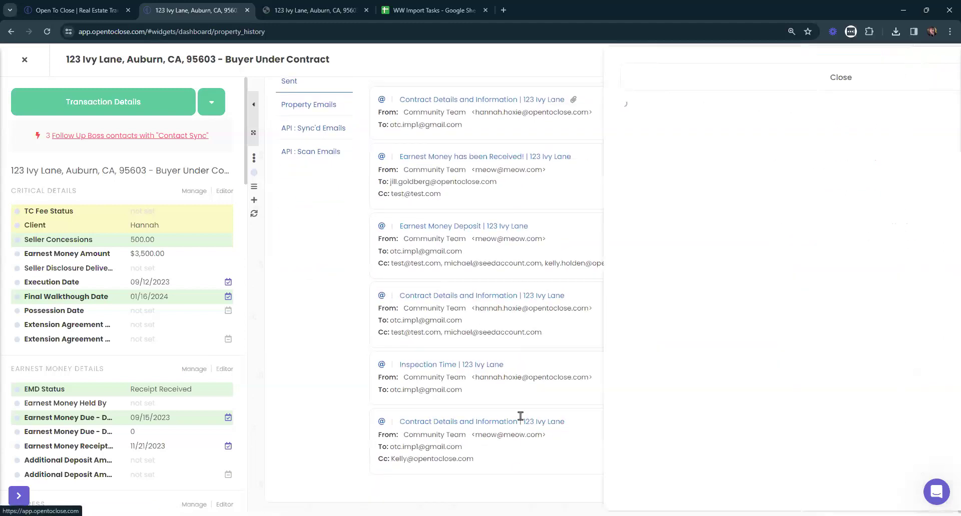
scroll(759, 276, "down", 10)
scroll(756, 280, "up", 5)
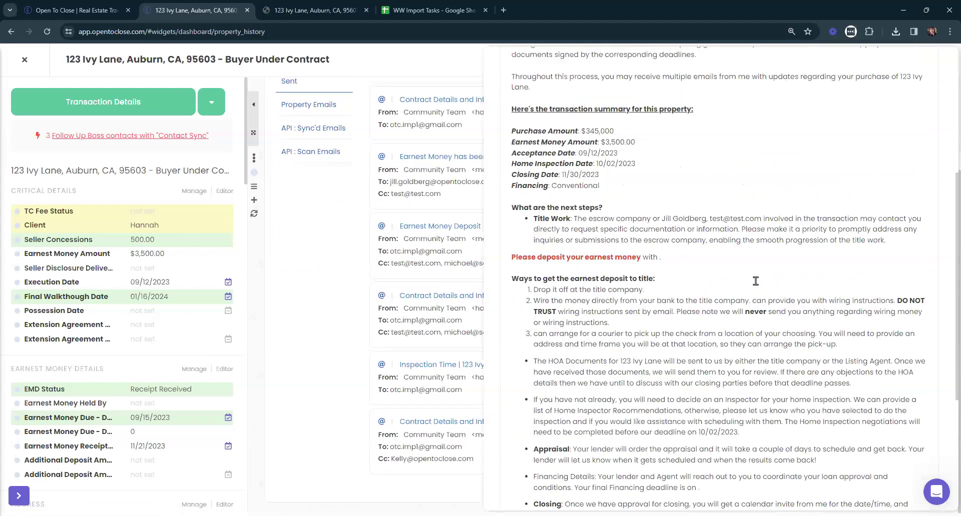
scroll(755, 283, "up", 5)
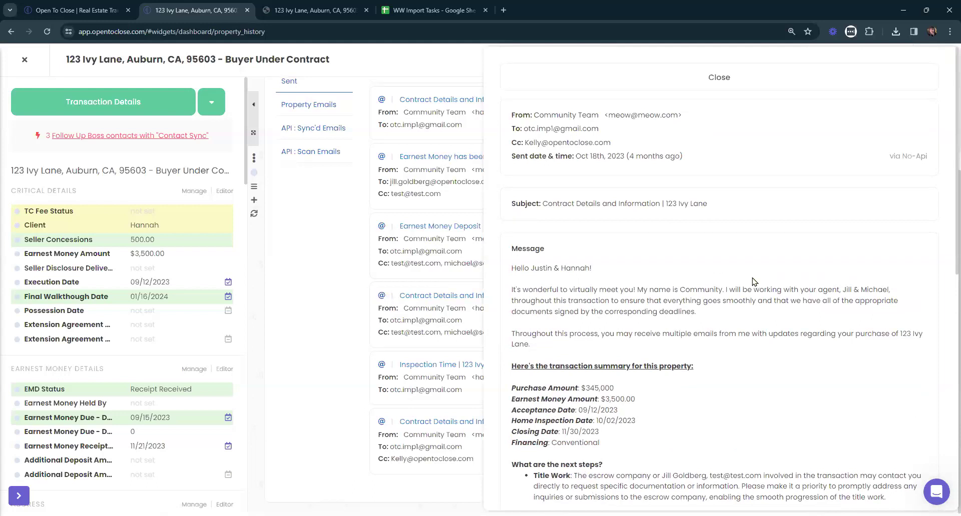
Close the email and the 123 Ivy Lane property to return to the dashboard.
left_click(719, 77)
scroll(525, 333, "up", 3)
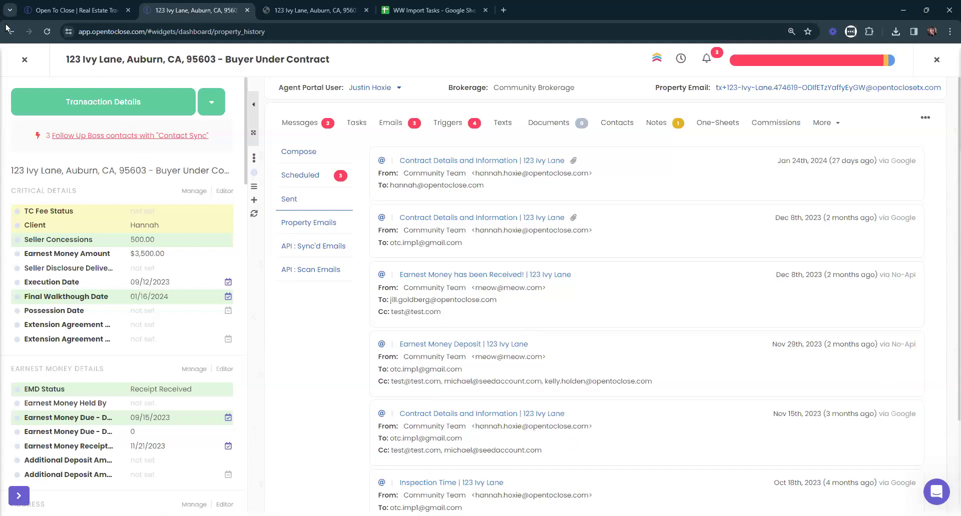
left_click(21, 64)
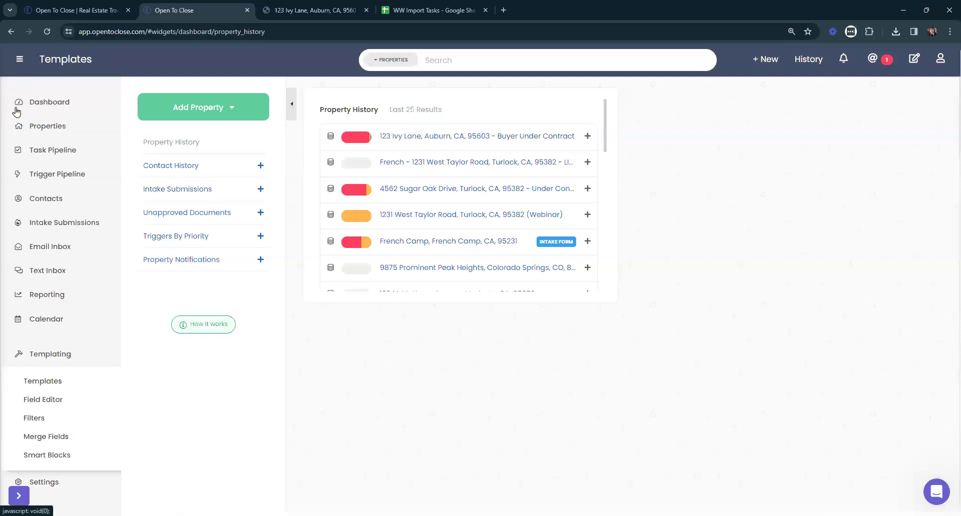
Check the Email Inbox, then reopen 123 Ivy Lane from the Dashboard's Property History.
left_click(46, 356)
left_click(42, 255)
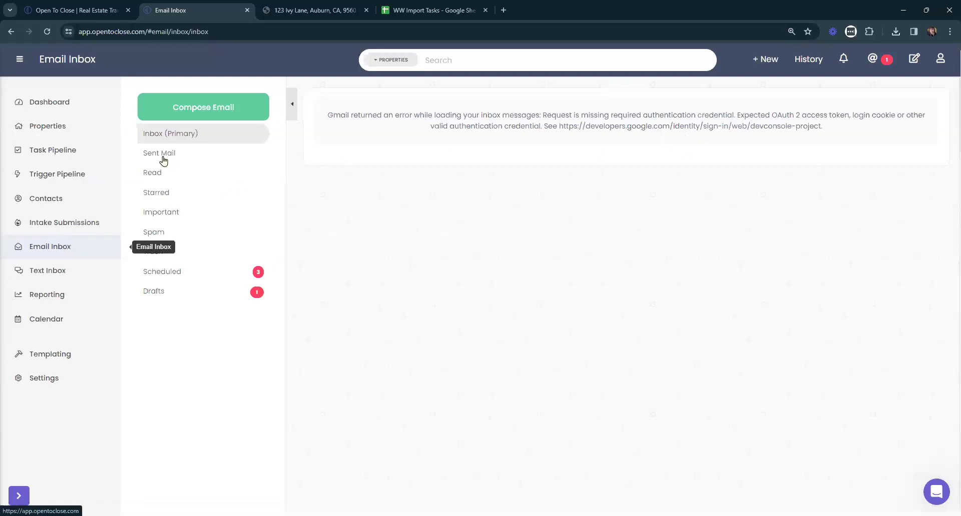
left_click(54, 128)
left_click(80, 103)
left_click(399, 178)
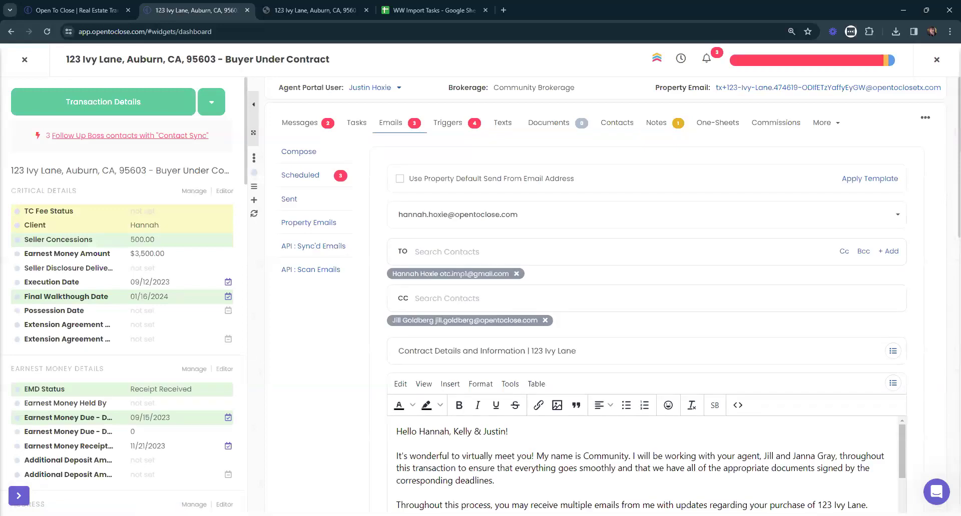
Review 123 Ivy Lane's sent emails, then bring up its Buyer Under Contract One-Sheet PDF.
left_click(290, 200)
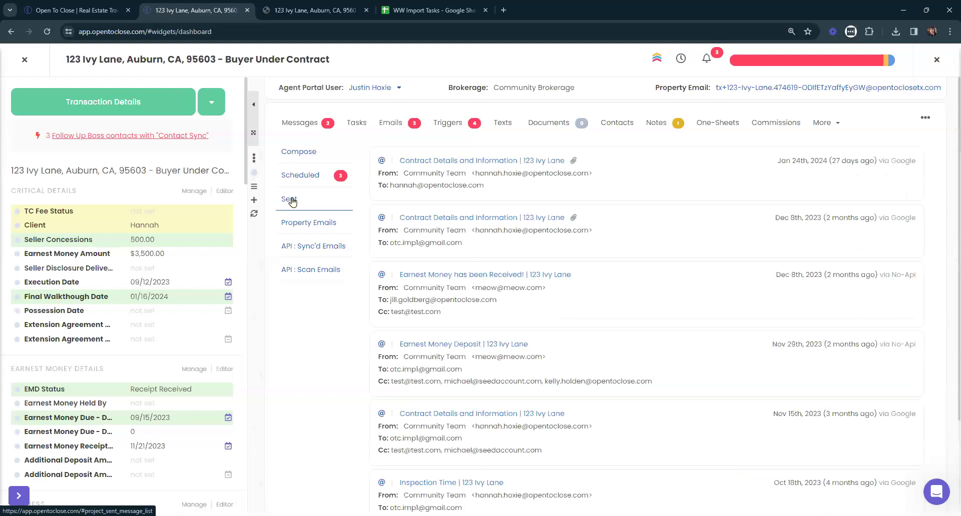
scroll(679, 301, "down", 2)
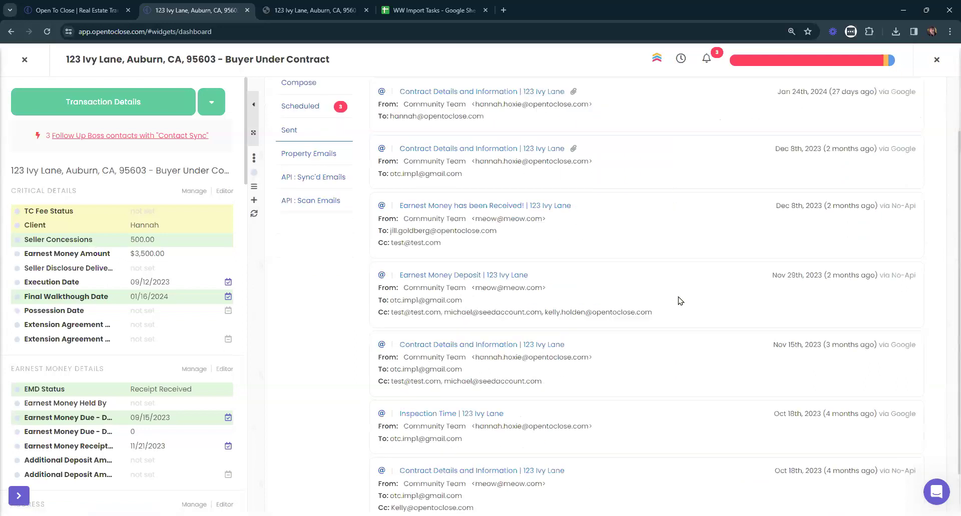
scroll(679, 300, "down", 1)
scroll(514, 423, "up", 3)
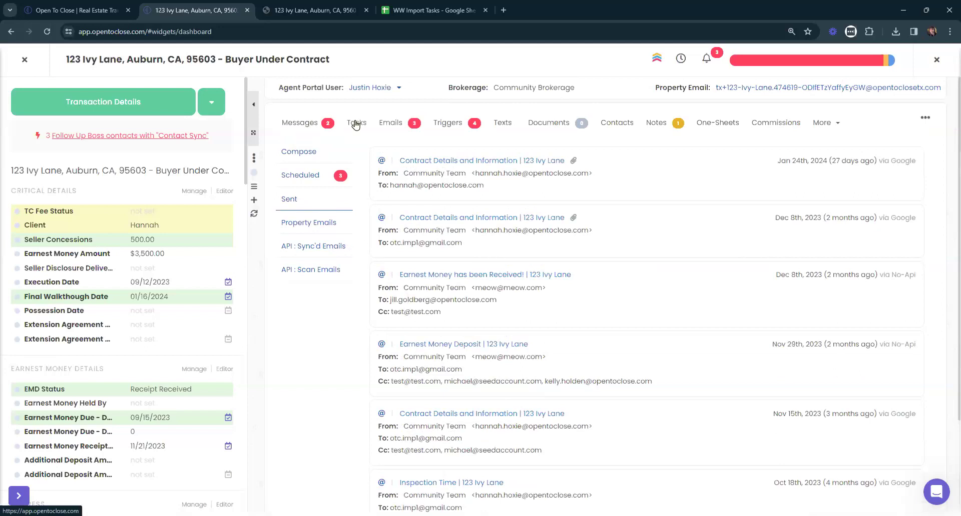
left_click(301, 6)
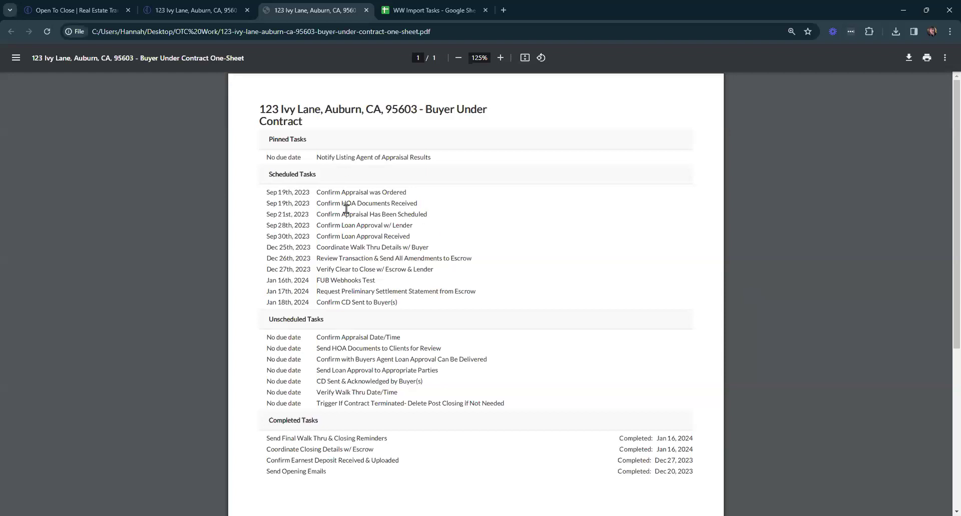
Highlight and clear the One-Sheet task lists, then return to 123 Ivy Lane's sent emails.
left_click_drag(310, 205, 384, 203)
left_click(453, 210)
left_click(204, 4)
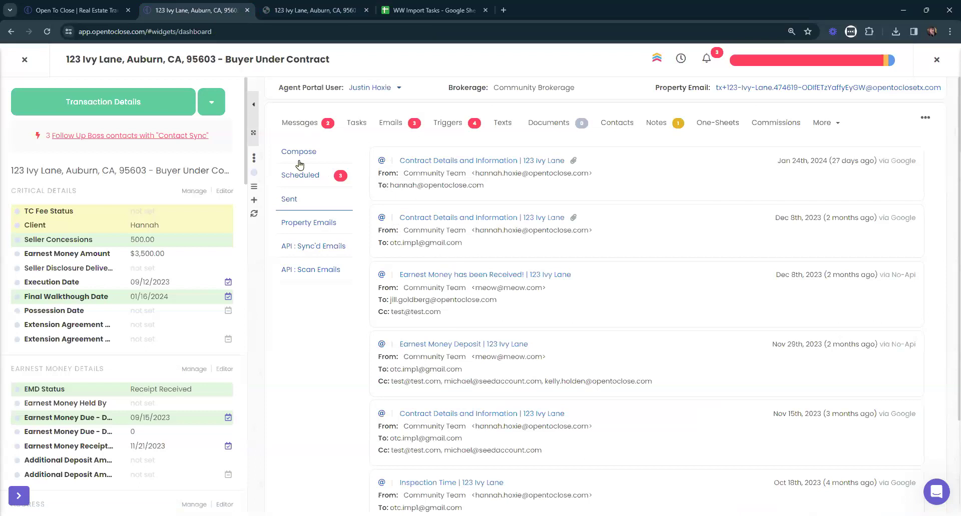
Close the One-Sheet PDF and 123 Ivy Lane transaction, then remove the Property History widget.
left_click(356, 124)
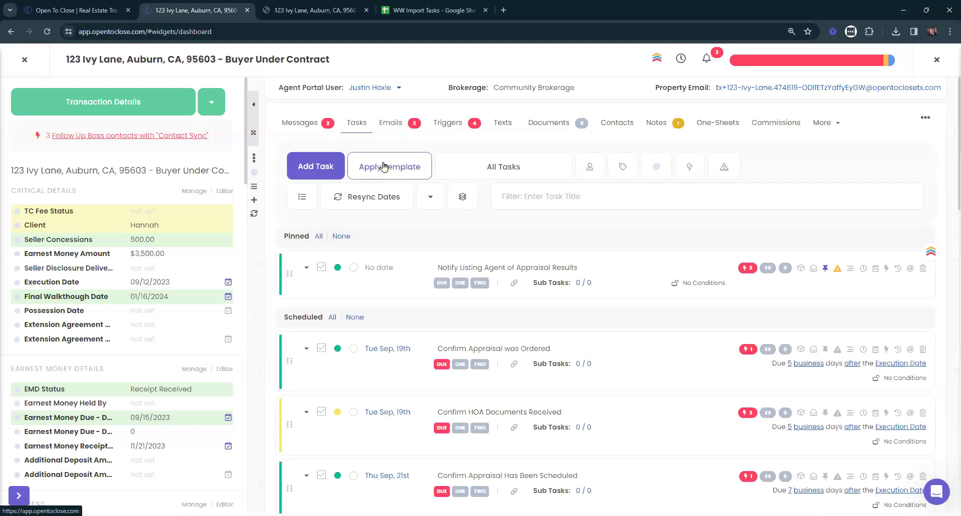
left_click(368, 15)
left_click(367, 11)
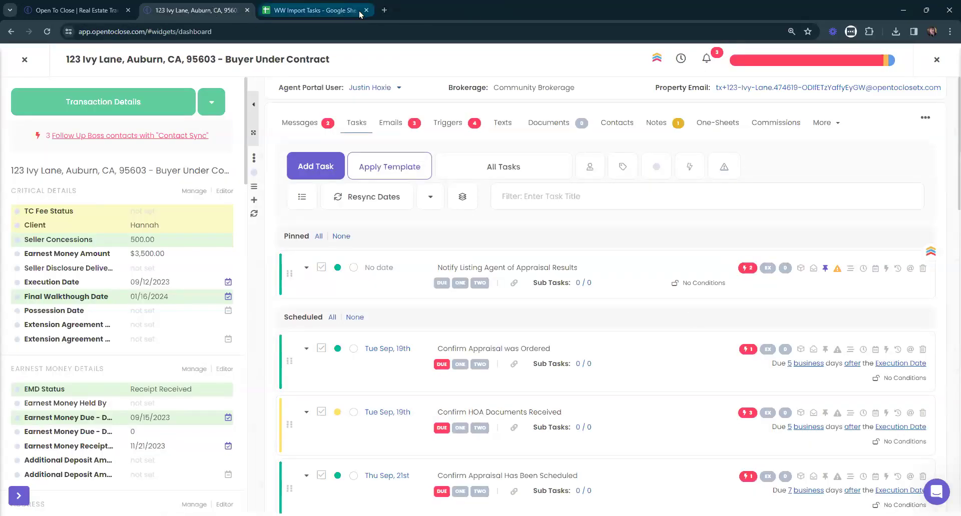
left_click(24, 60)
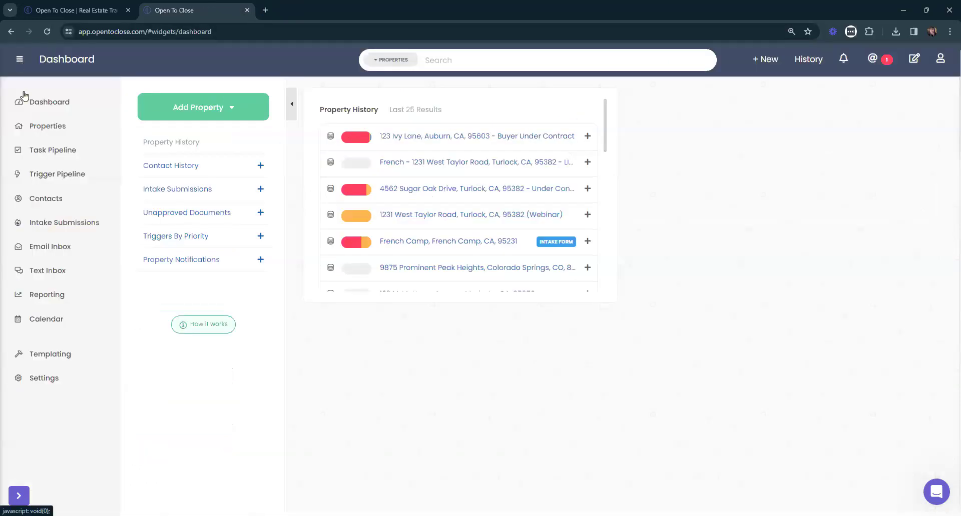
left_click(62, 100)
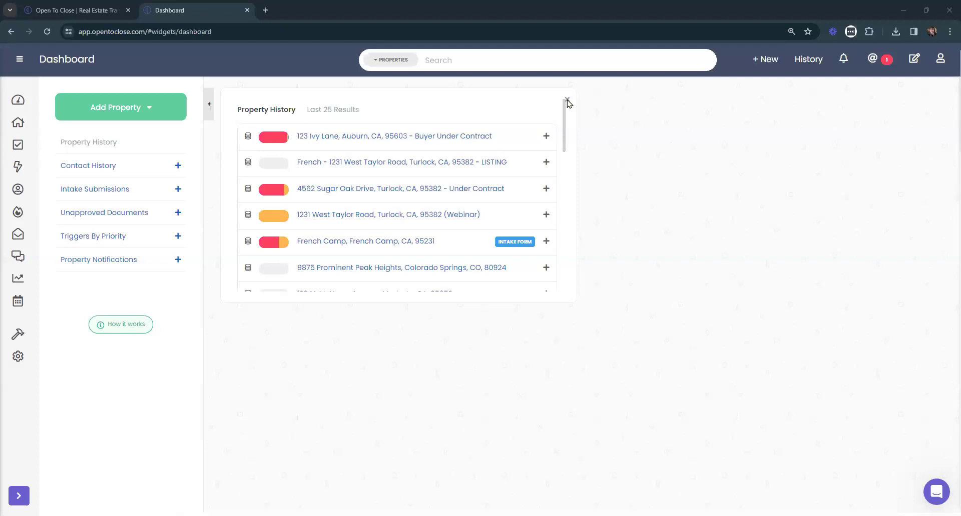
left_click(567, 100)
Open the Change Log from the account menu, review the February 12th, 2024 notes, and close it.
left_click(941, 59)
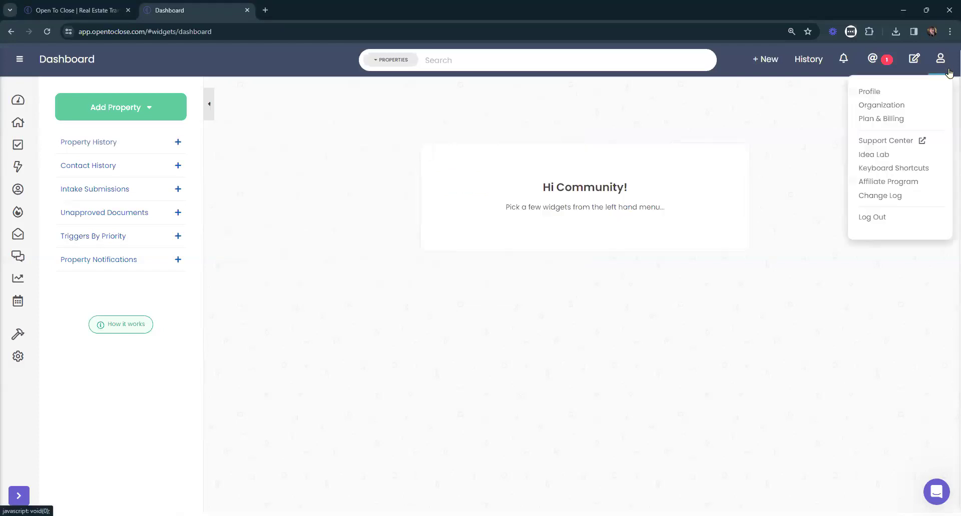
left_click(880, 196)
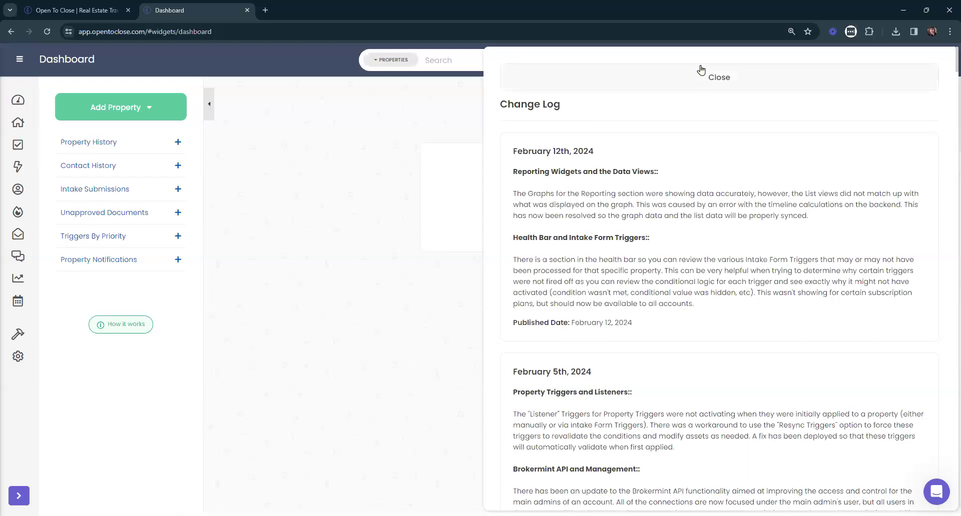
left_click(626, 79)
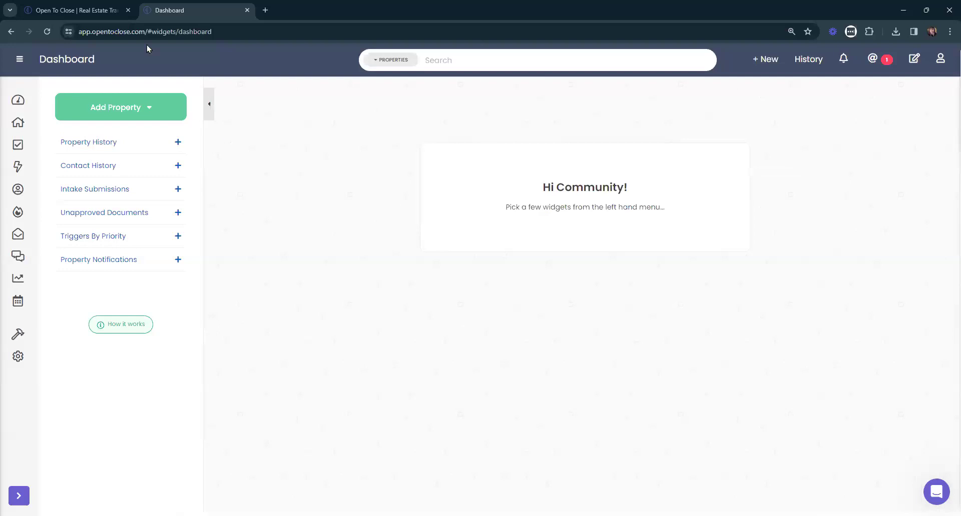
left_click(82, 11)
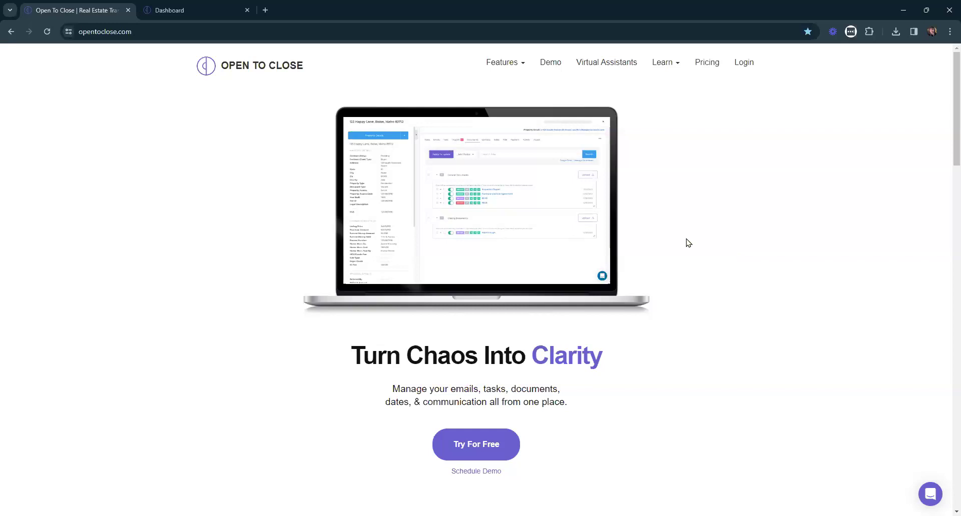
left_click(232, 7)
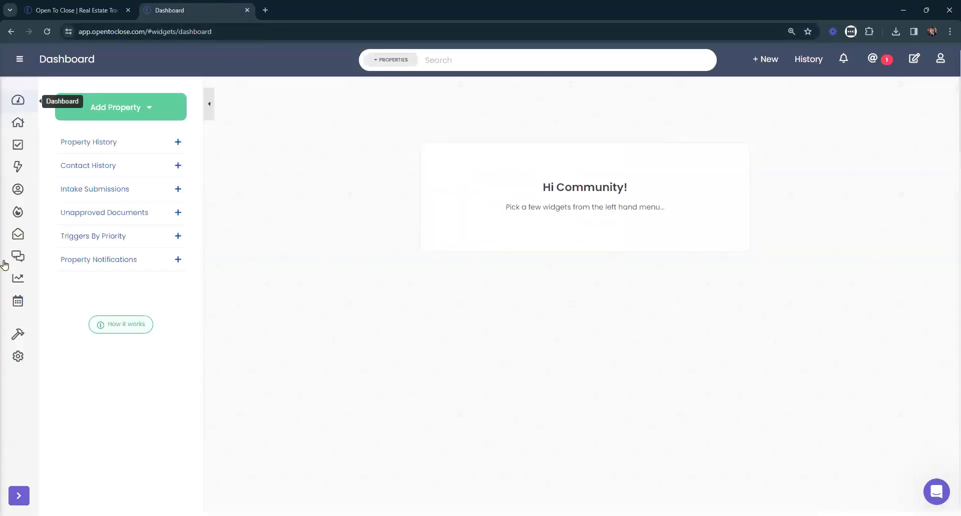
left_click(18, 335)
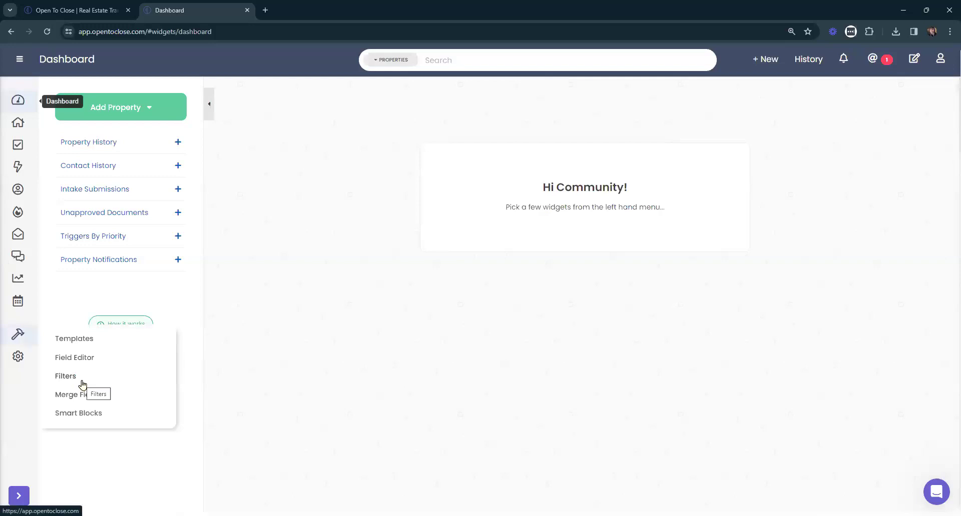
left_click(82, 383)
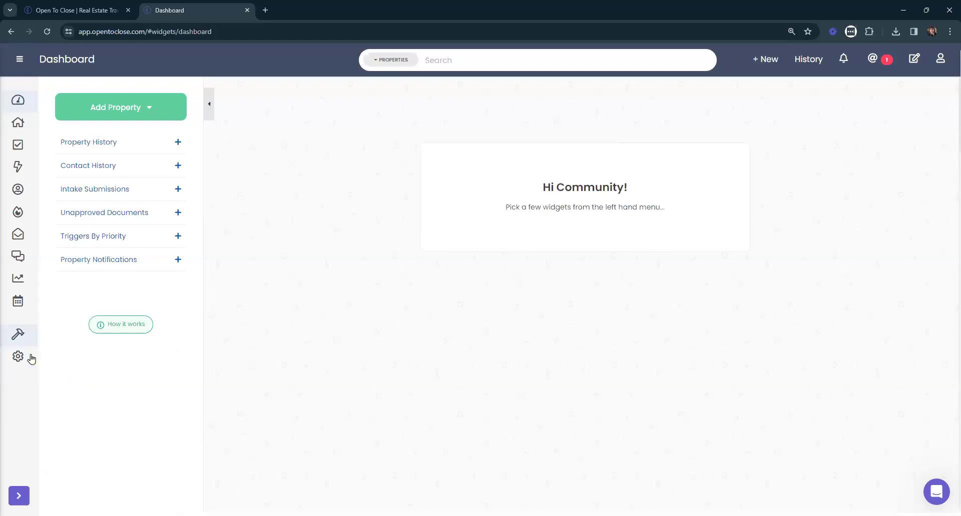
In Apps settings, confirm twice that Brokermint has no current API connections.
mouse_move(20, 357)
left_click(98, 396)
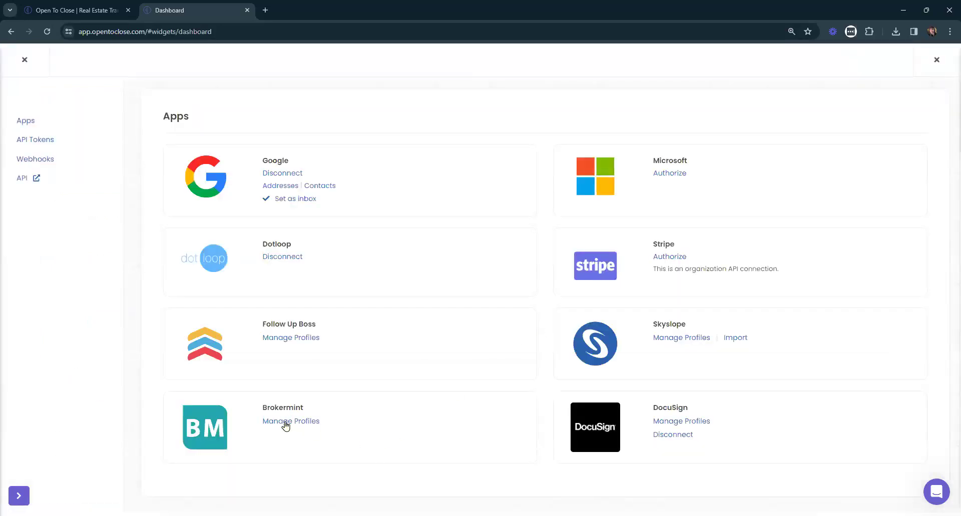
left_click(286, 423)
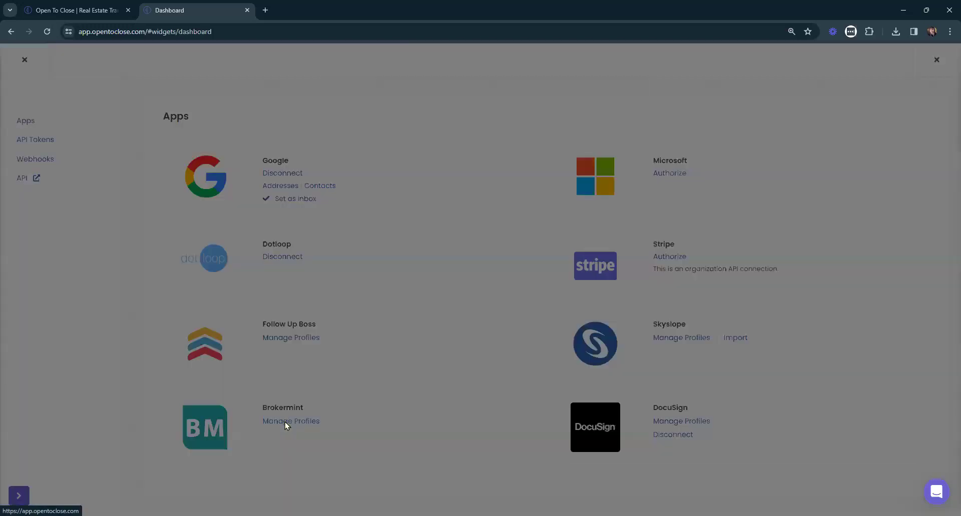
left_click(430, 114)
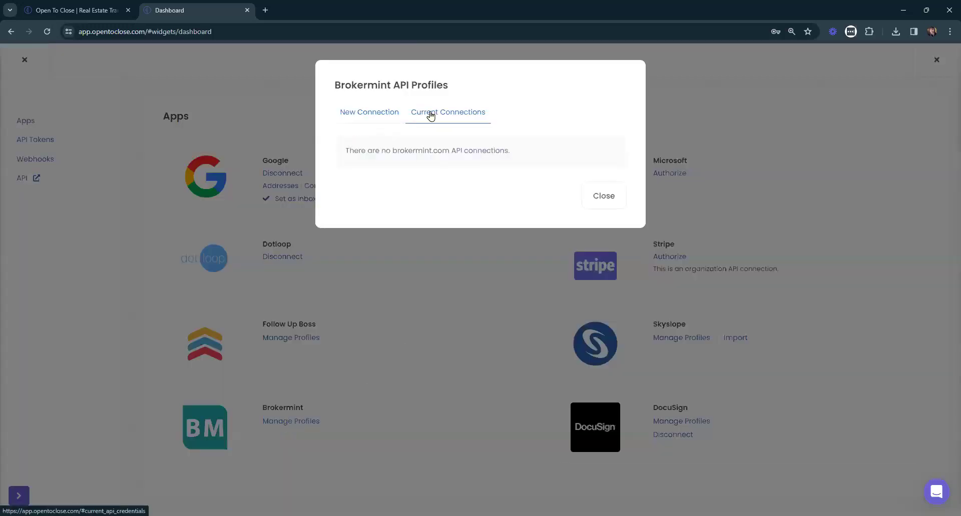
left_click(604, 197)
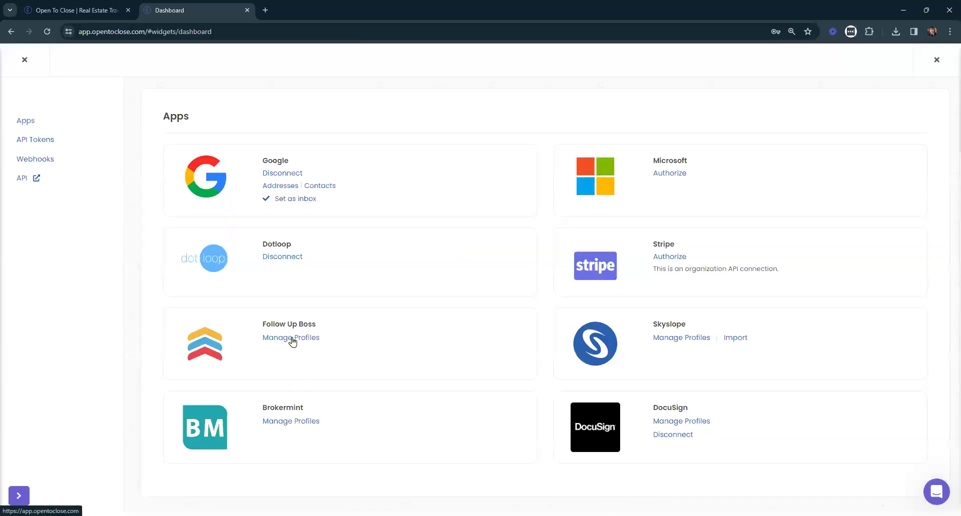
left_click(277, 423)
left_click(445, 112)
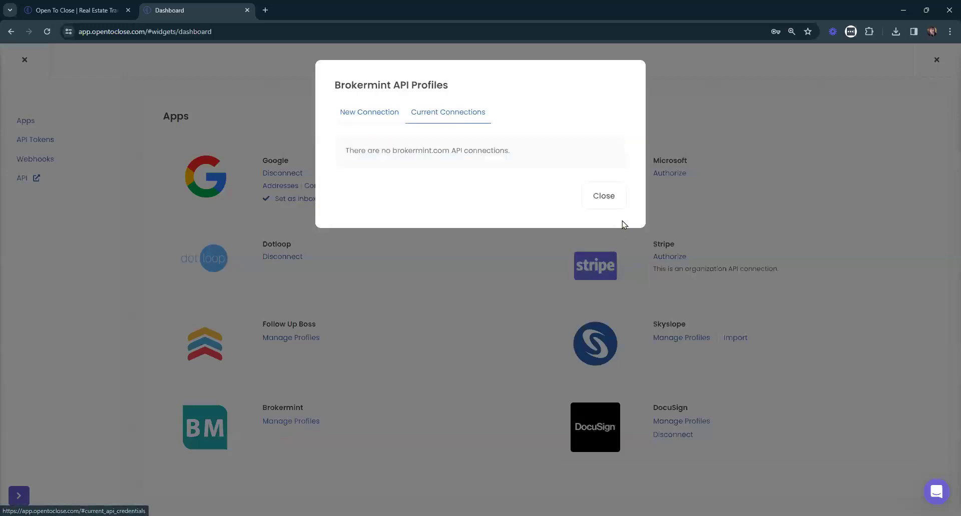
left_click(603, 196)
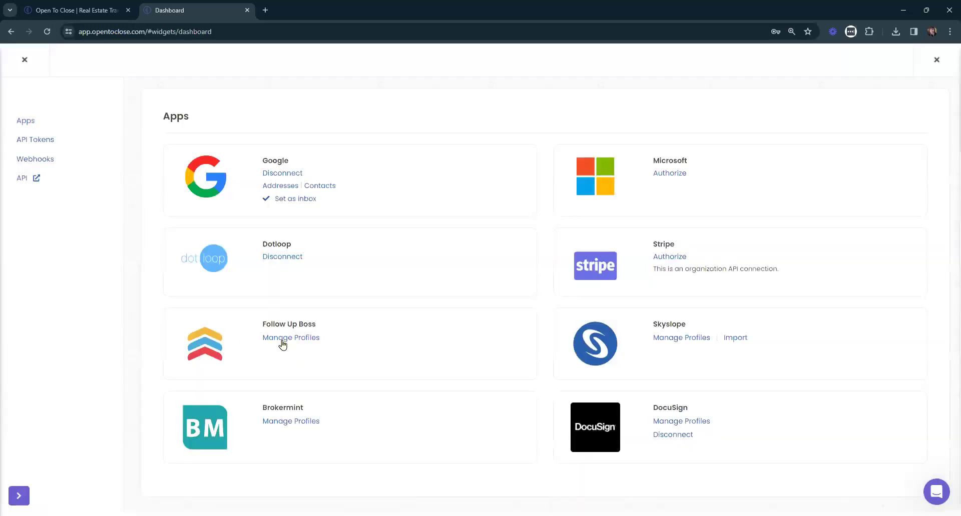
left_click(281, 341)
left_click(437, 115)
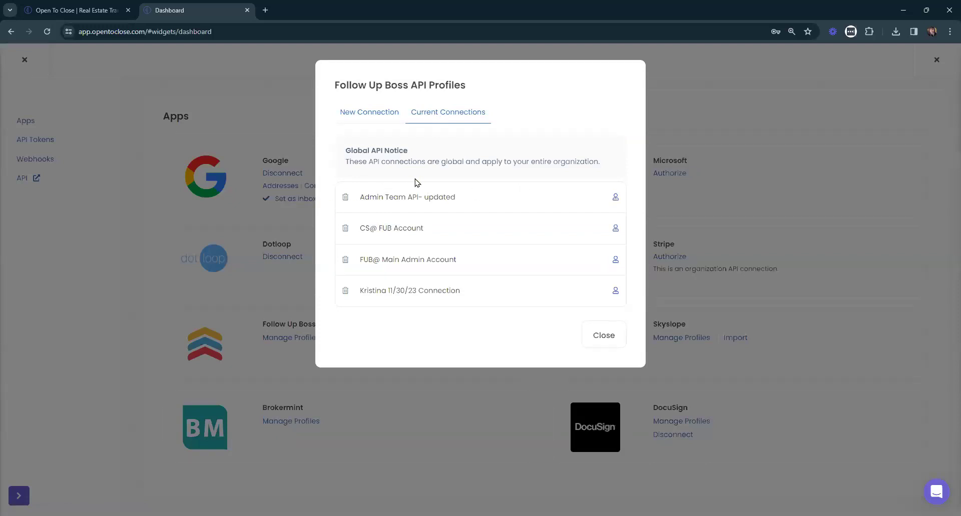
left_click(616, 197)
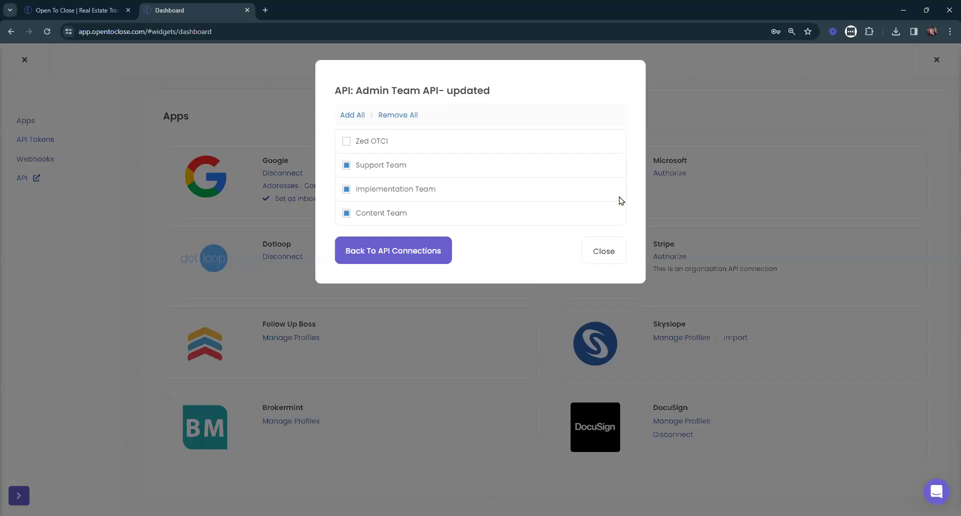
left_click(603, 256)
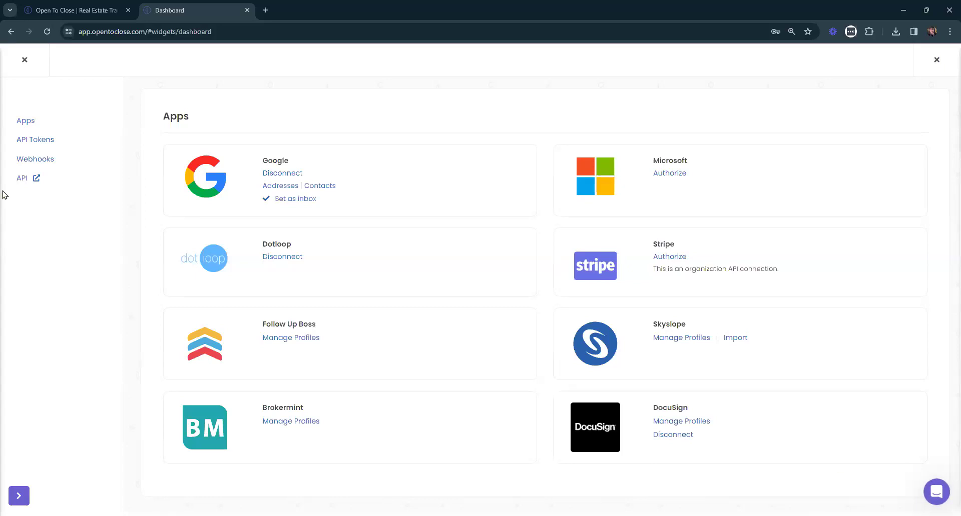
Close settings to return to the Dashboard, then open the Calendar for February 2024.
left_click(25, 61)
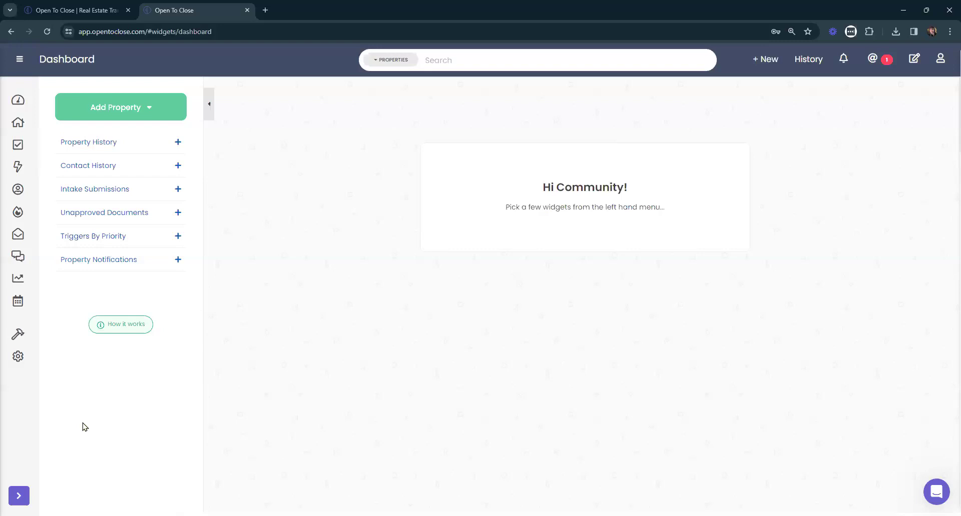
left_click(20, 301)
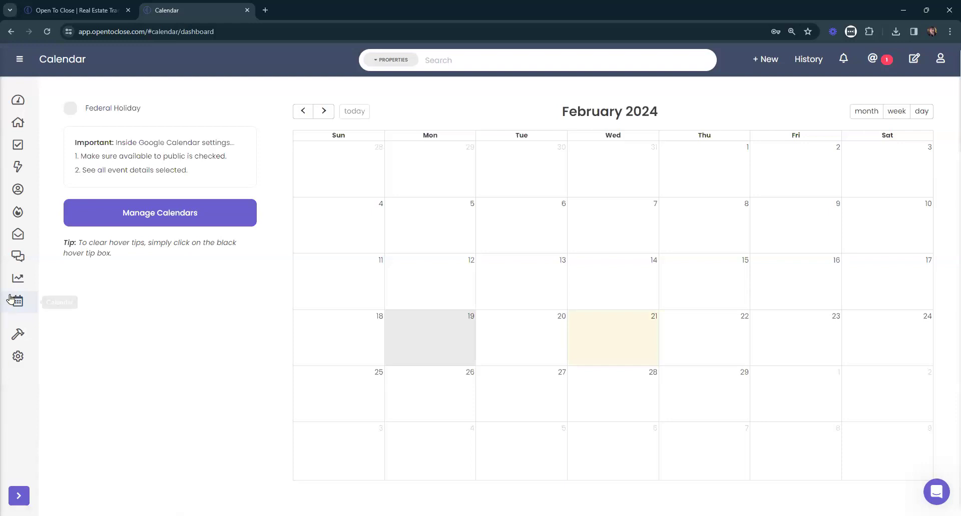
left_click_drag(193, 174, 74, 144)
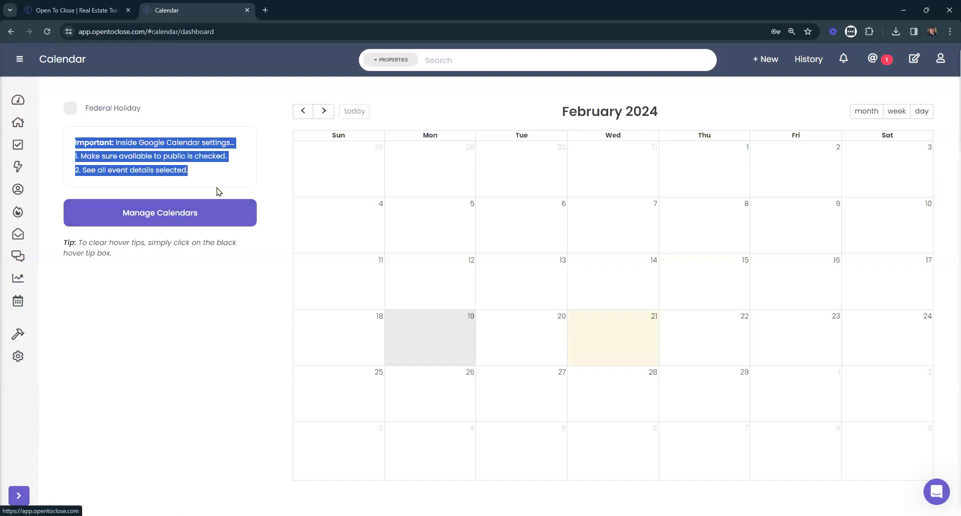
left_click(202, 174)
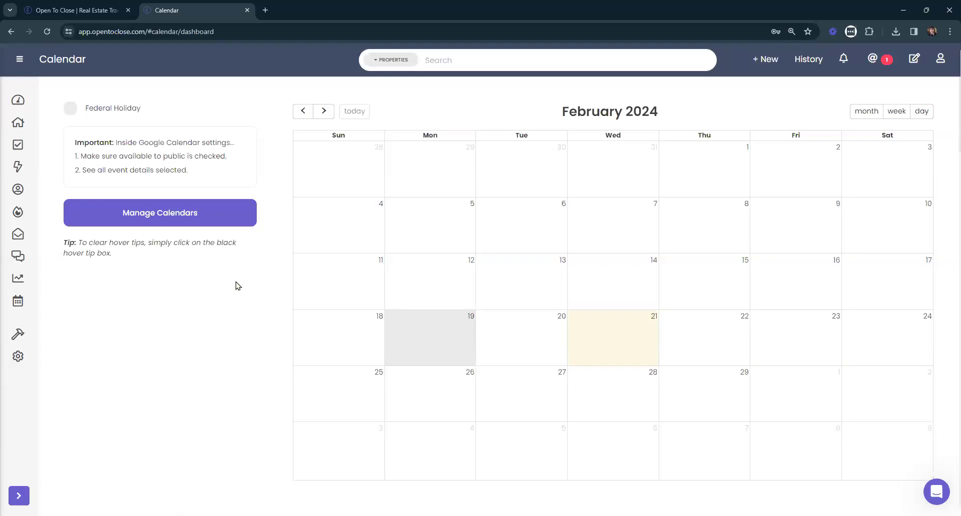
Leave the calendar and Apps settings, open and close 123 Ivy Lane, then open French Camp's record.
left_click(16, 103)
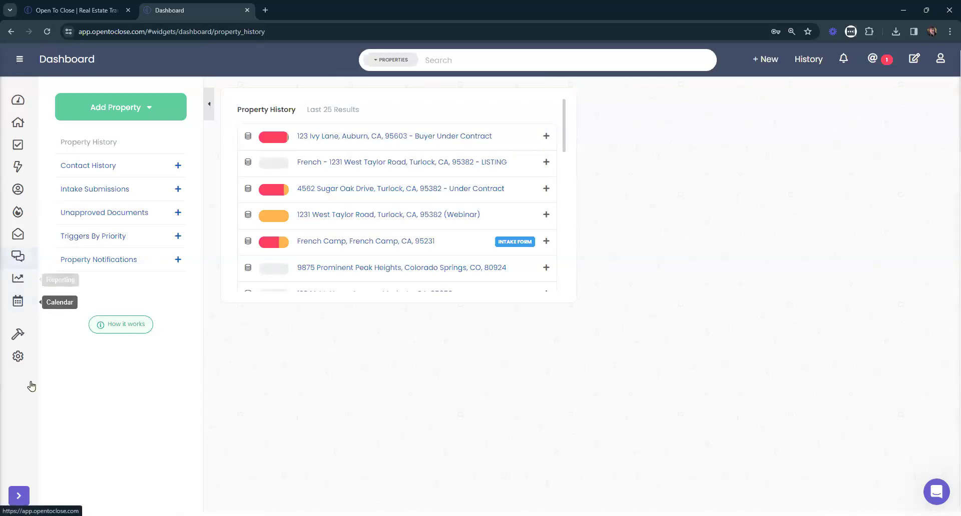
left_click(31, 398)
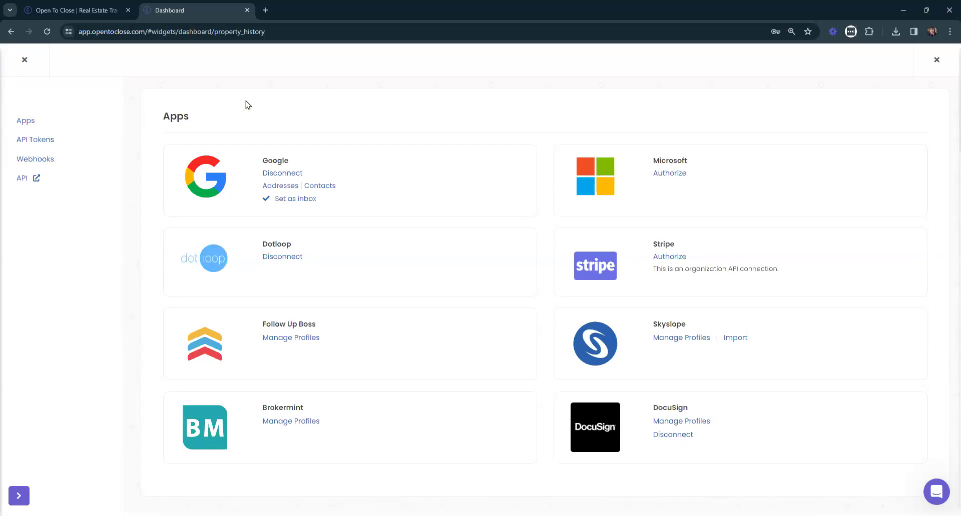
left_click(23, 61)
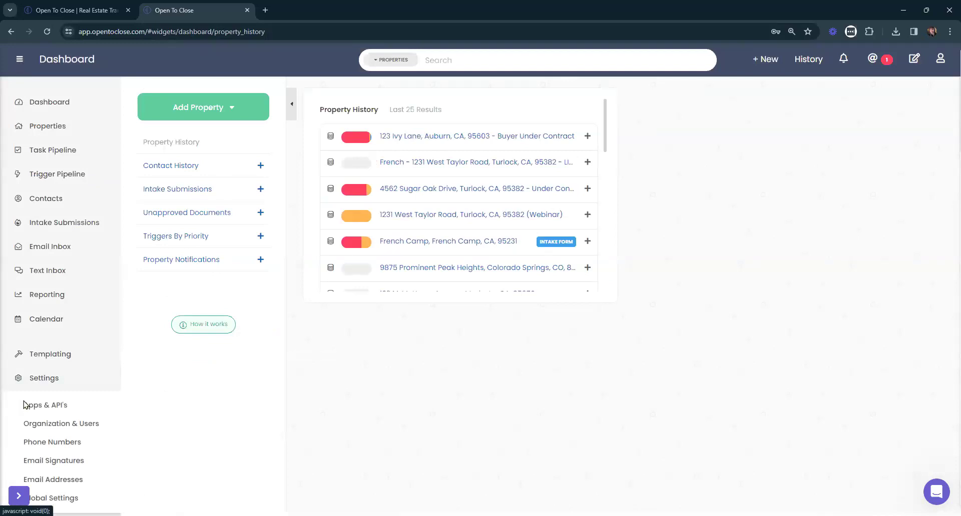
left_click(439, 137)
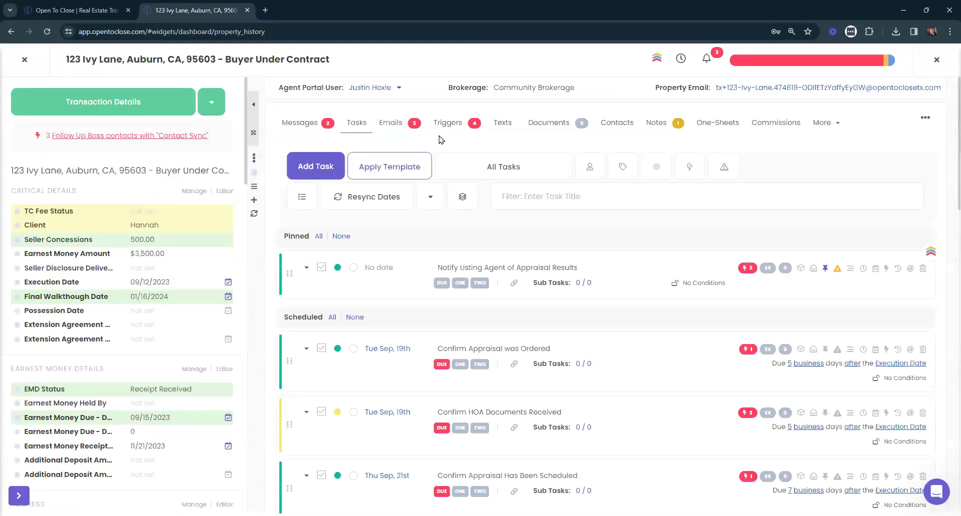
left_click(16, 65)
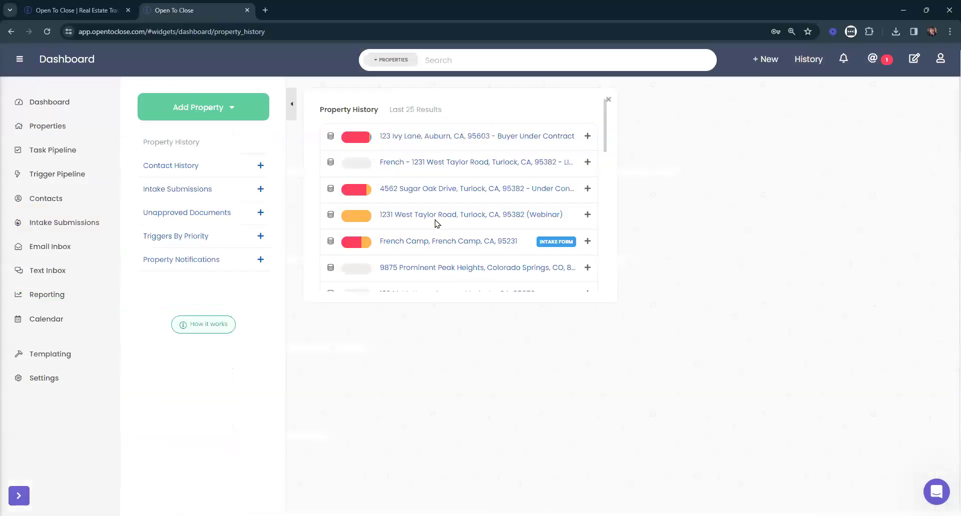
left_click(427, 244)
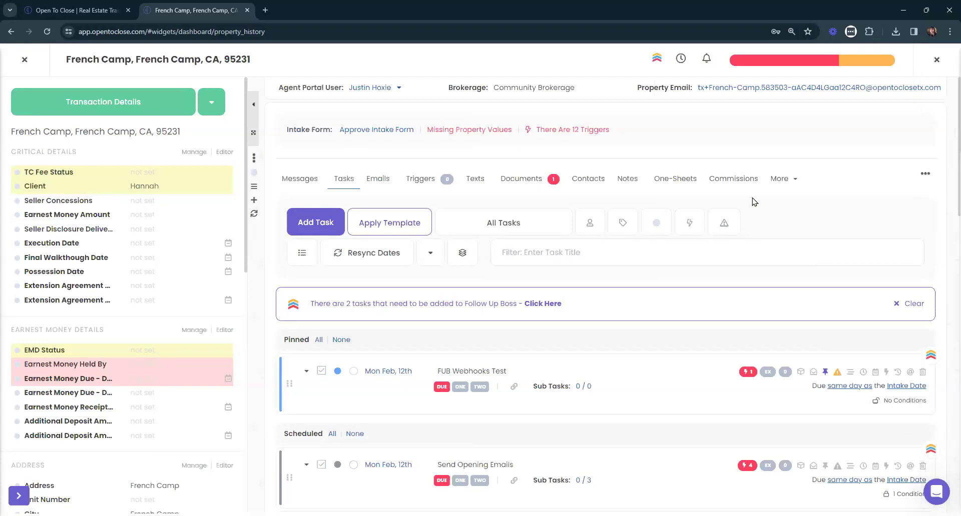
Turn on 'Include on all calendar date invitations' for French Camp's listing agent contact.
left_click(590, 181)
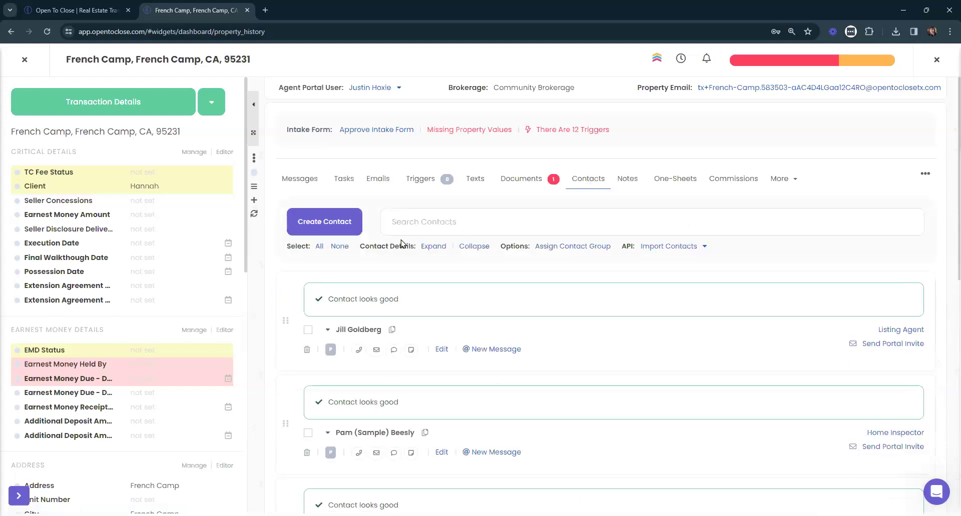
left_click(437, 249)
left_click_drag(467, 355, 335, 358)
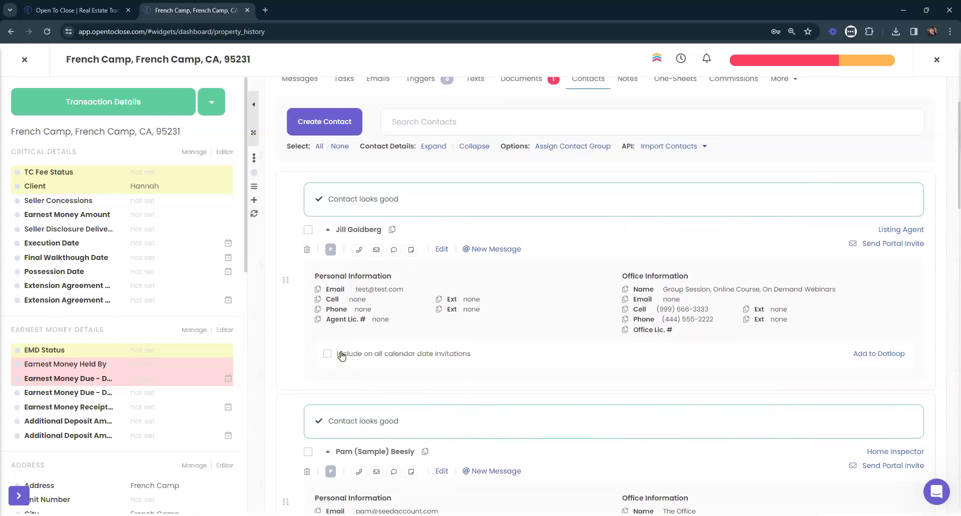
left_click(353, 356)
left_click(356, 357)
scroll(298, 327, "up", 2)
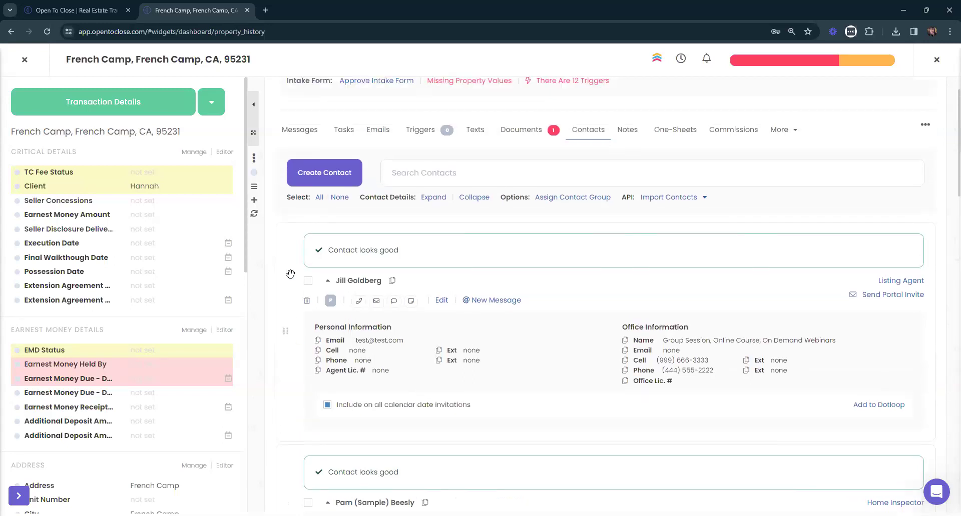
left_click(214, 107)
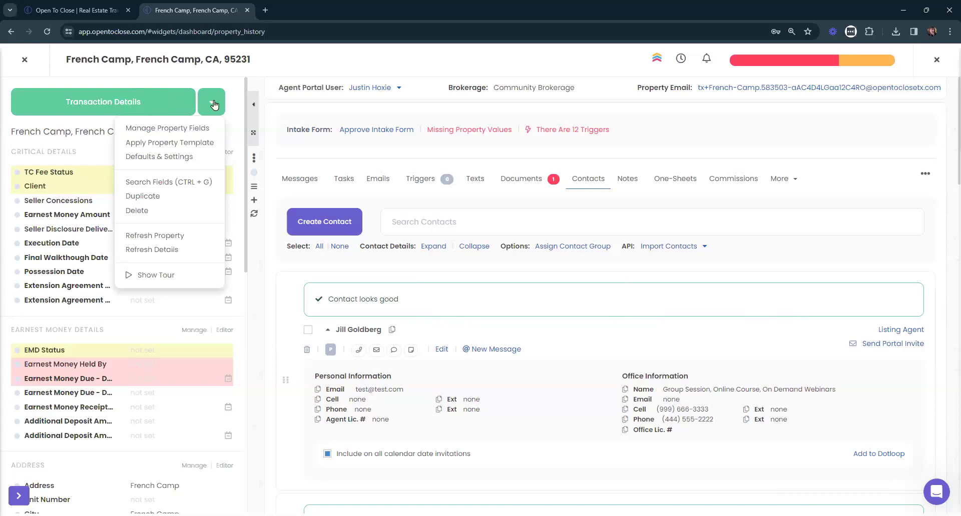
In Defaults & Settings, bring up the Choose Calendar list under Property Date Sync.
left_click(155, 159)
scroll(241, 135, "down", 1)
scroll(257, 135, "down", 10)
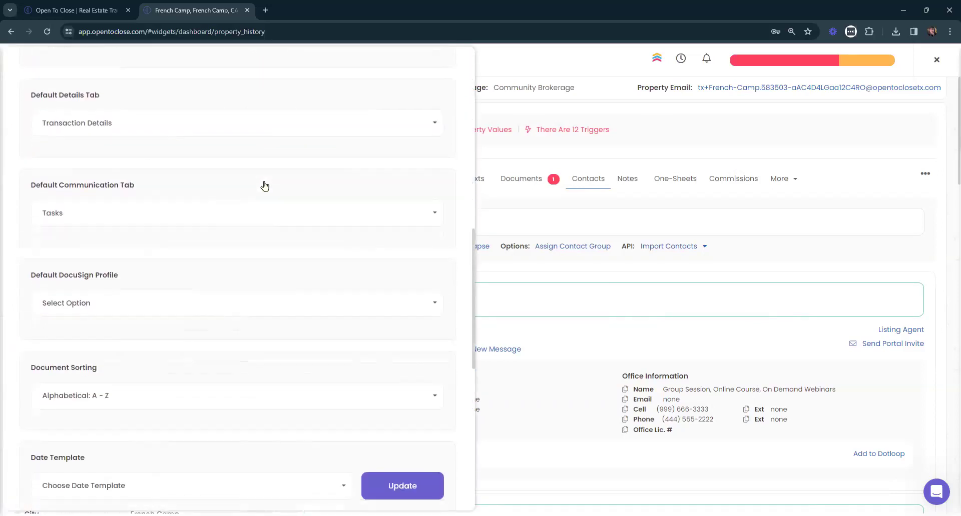
scroll(265, 187, "down", 6)
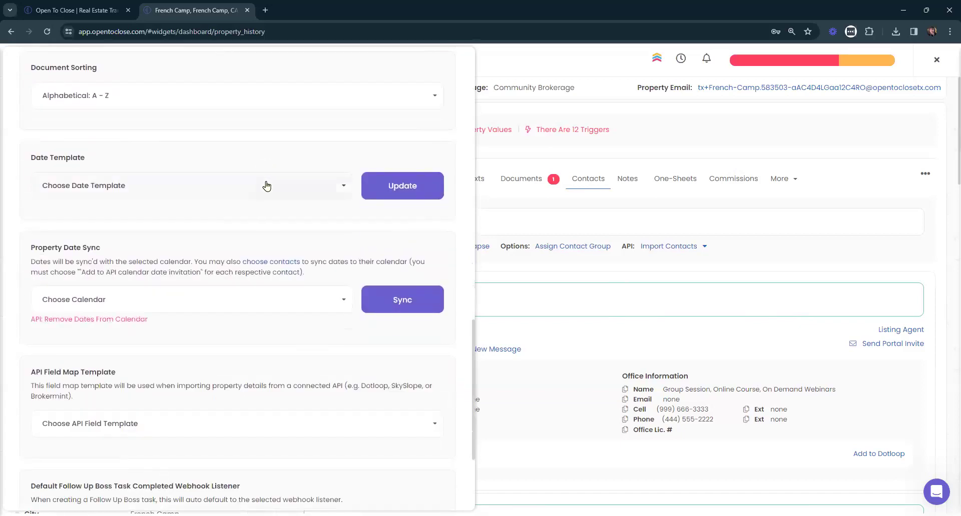
scroll(267, 186, "down", 2)
left_click_drag(103, 148, 29, 151)
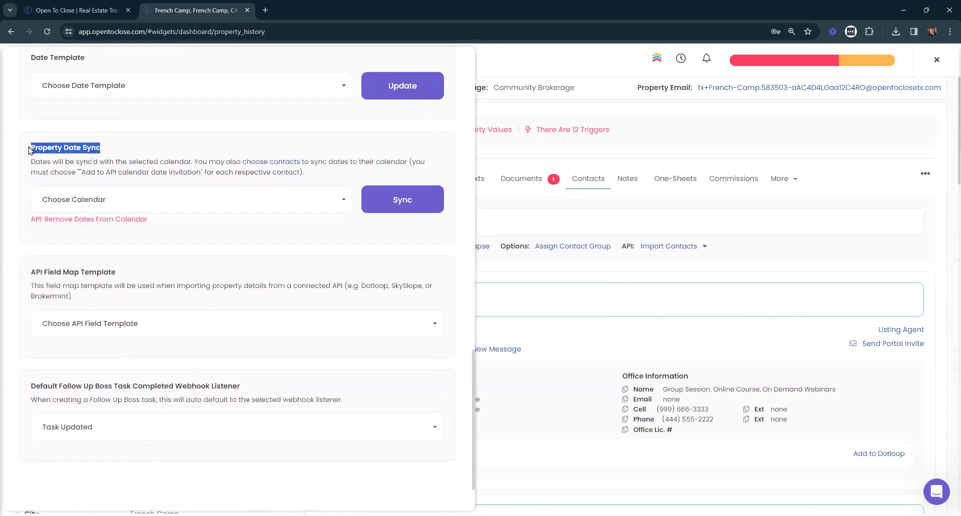
left_click(207, 164)
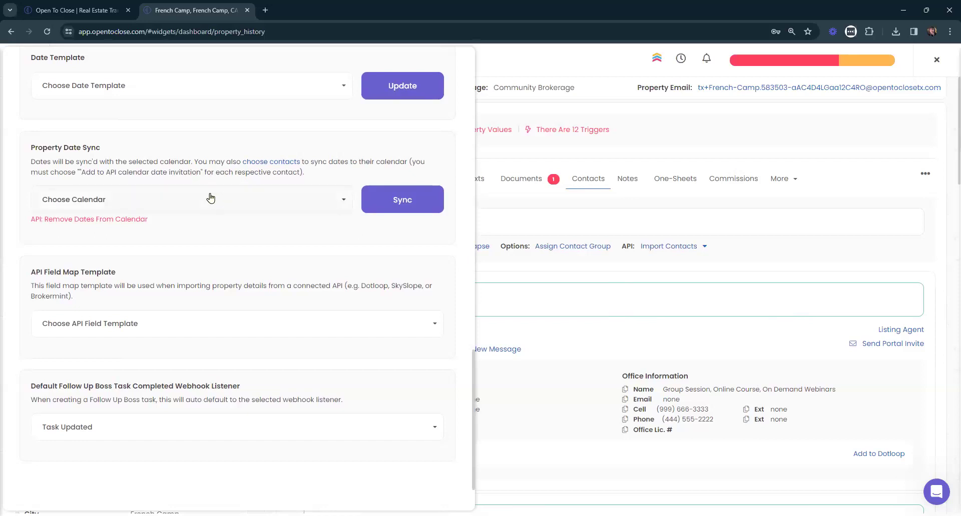
left_click(215, 197)
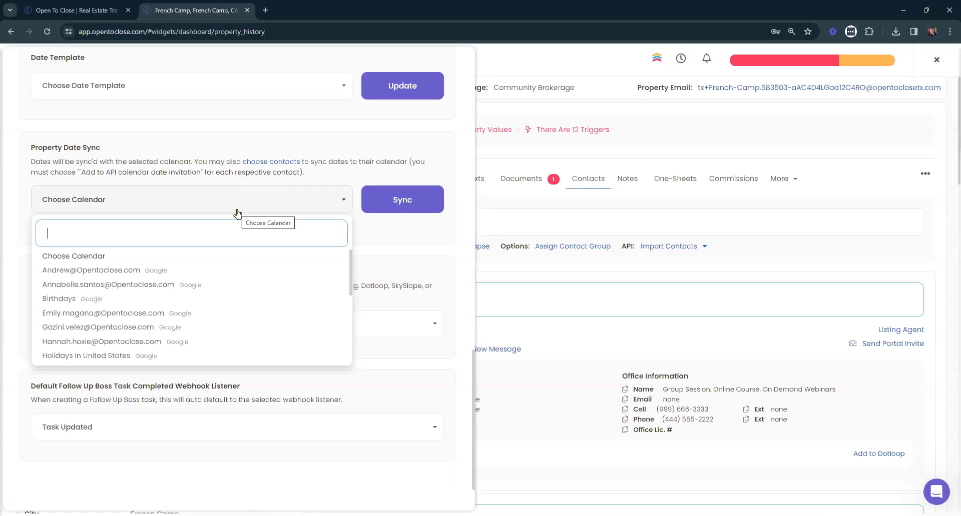
Browse the Property Date Sync calendar list without choosing a calendar.
scroll(229, 228, "down", 1)
scroll(204, 216, "down", 5)
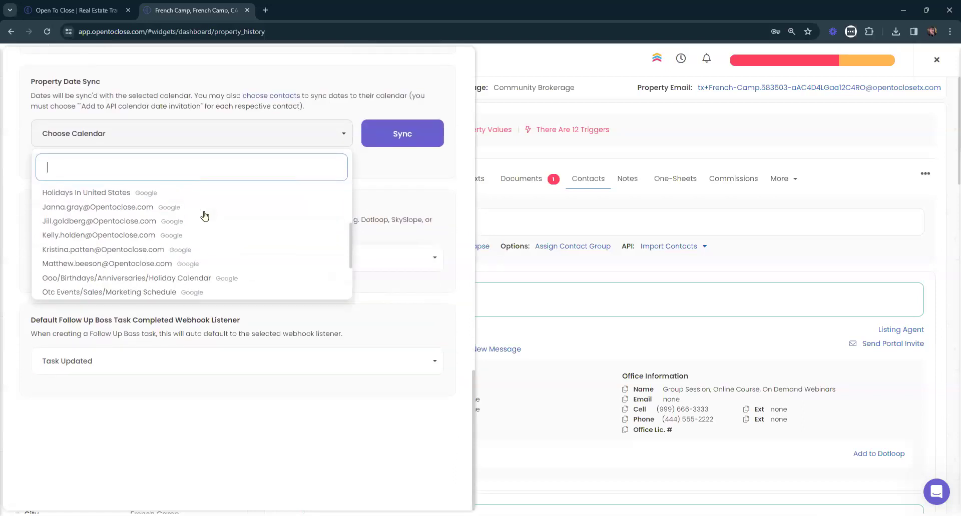
scroll(204, 217, "up", 5)
left_click(230, 145)
scroll(241, 198, "up", 2)
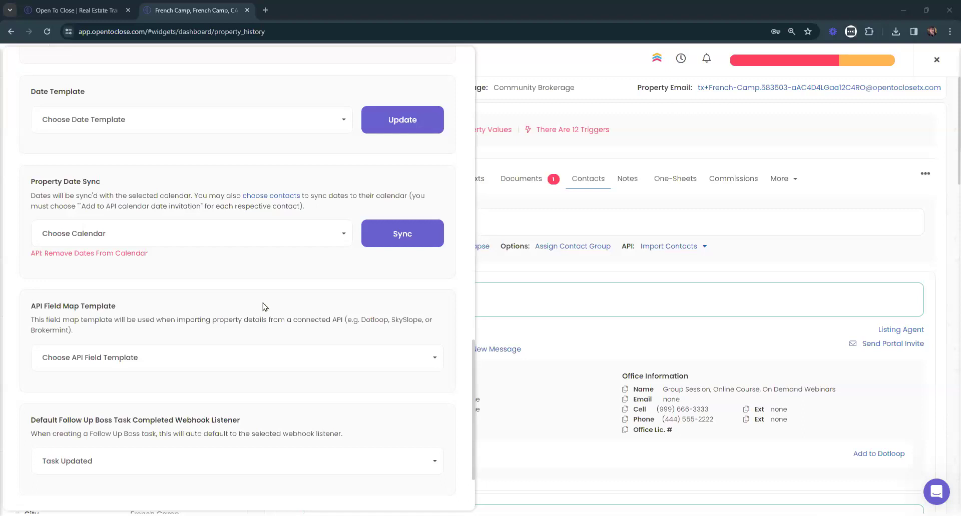
left_click(213, 246)
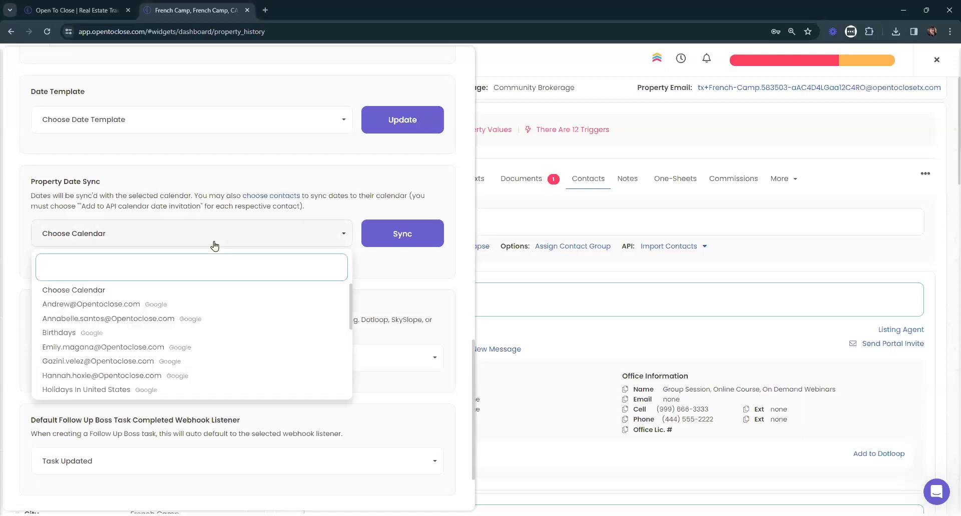
scroll(273, 329, "down", 1)
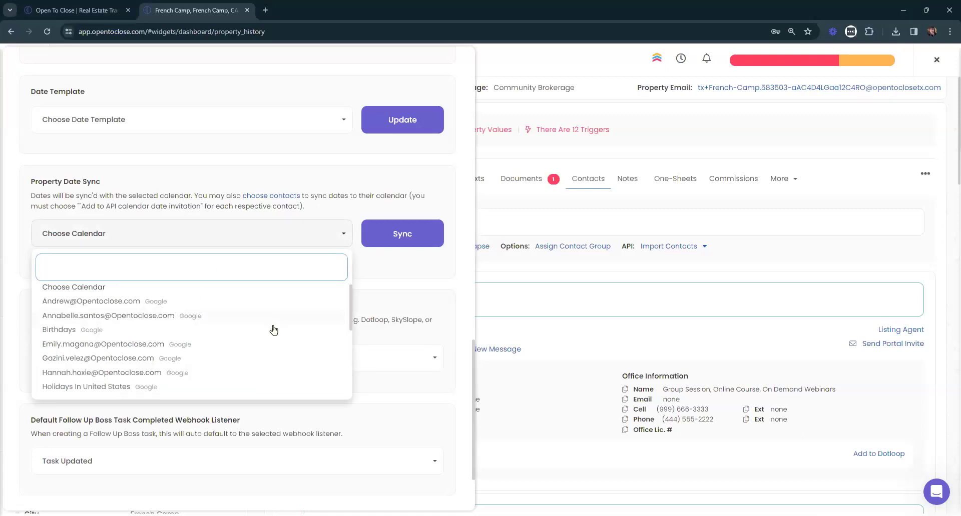
scroll(193, 318, "down", 5)
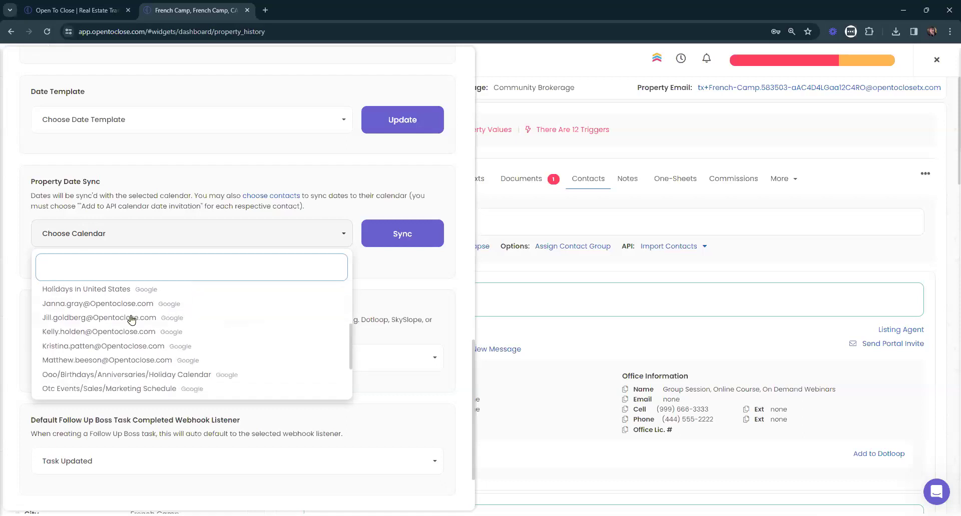
scroll(230, 204, "up", 10)
left_click(222, 289)
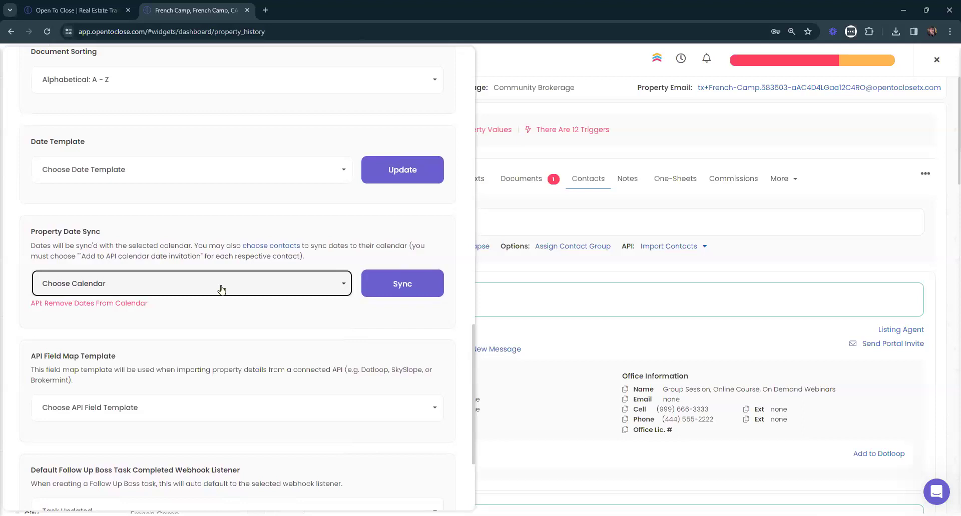
Search for the team member, select their Google calendar for date sync, and close settings.
left_click(222, 289)
type("hanna")
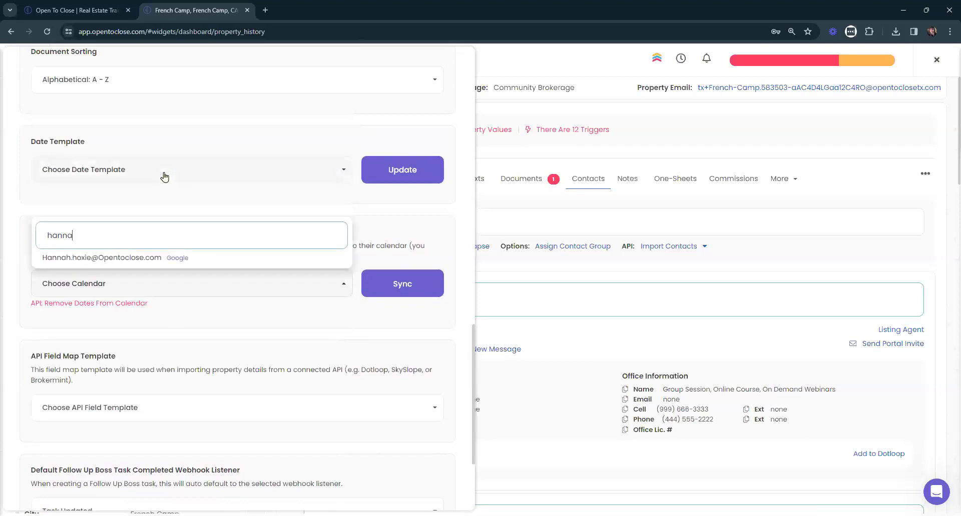
left_click(90, 257)
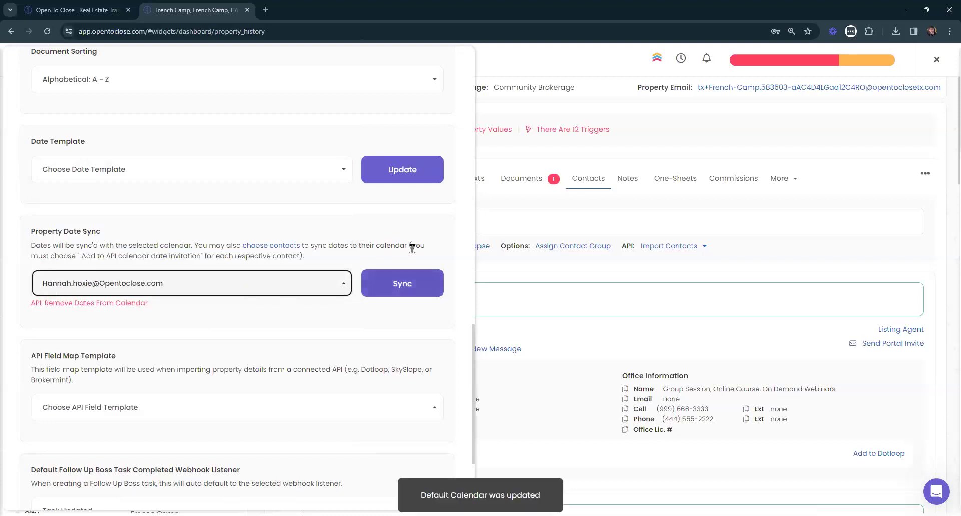
scroll(435, 150, "up", 15)
left_click(345, 76)
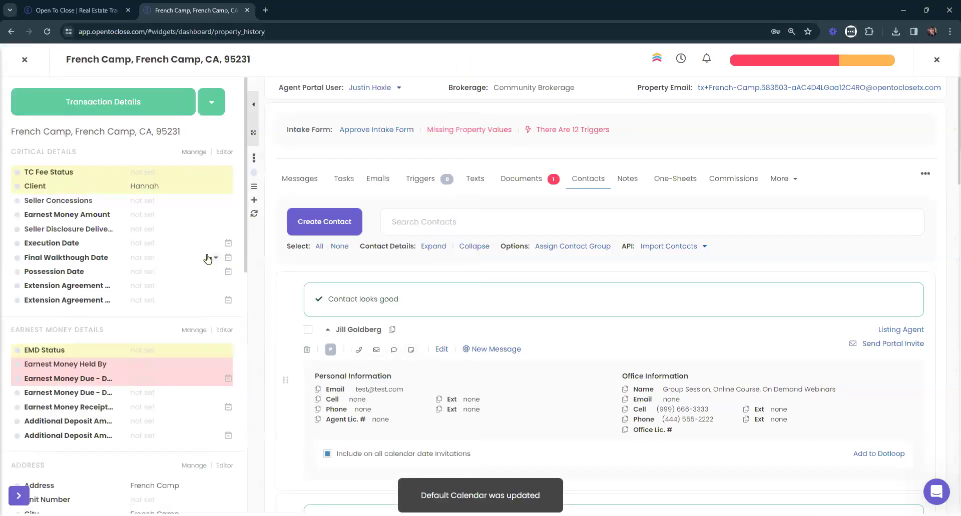
Review the Execution Date's API calendar selection and the listing agent's calendar address.
left_click(229, 245)
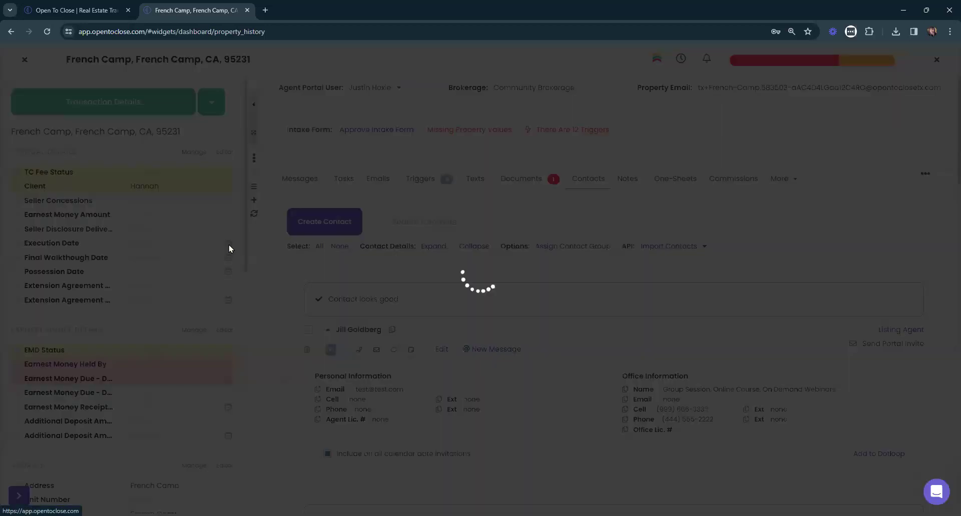
left_click(664, 154)
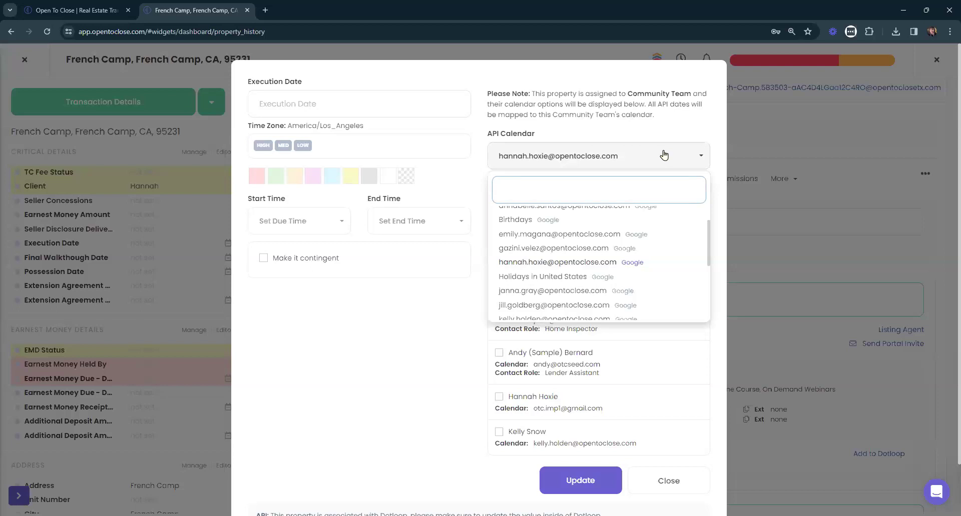
left_click(664, 155)
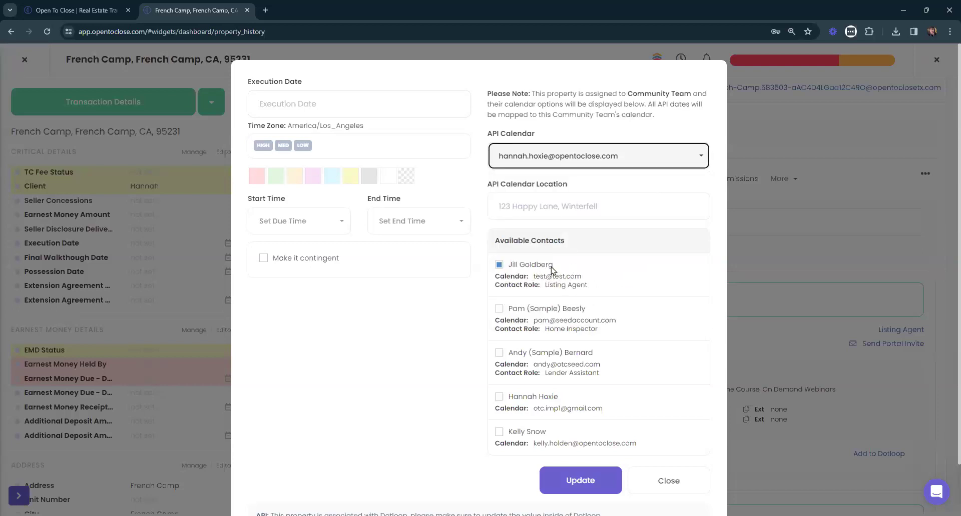
left_click_drag(533, 277, 611, 279)
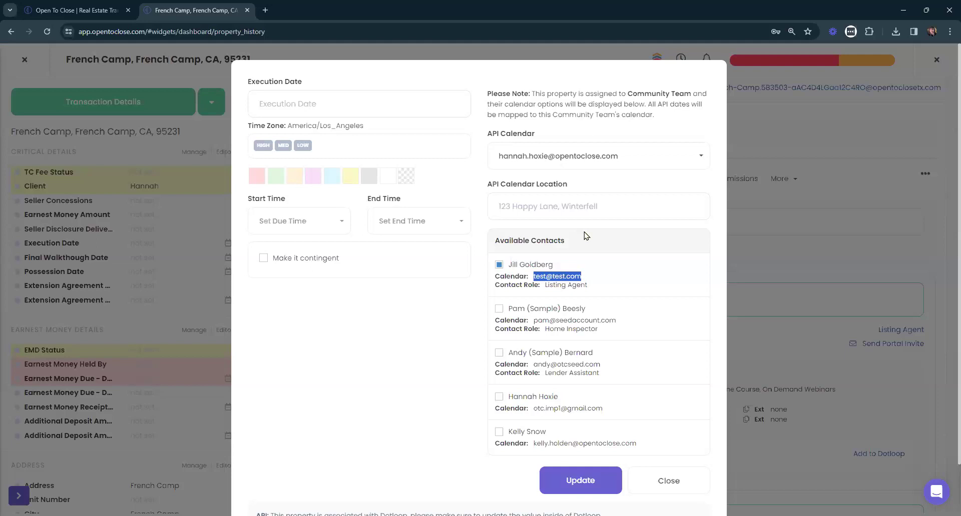
left_click(619, 282)
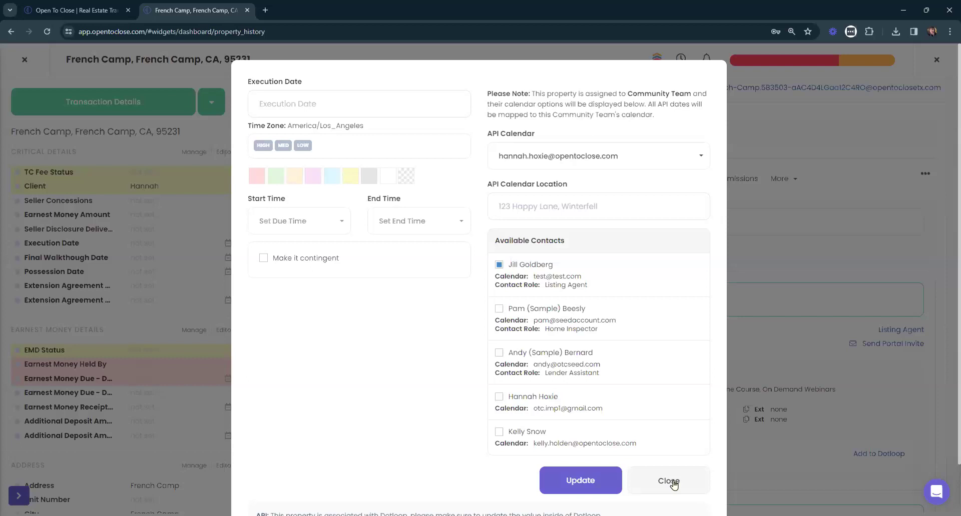
Look over the Start Time setting, then close the date dialog and the French Camp property.
scroll(639, 405, "down", 2)
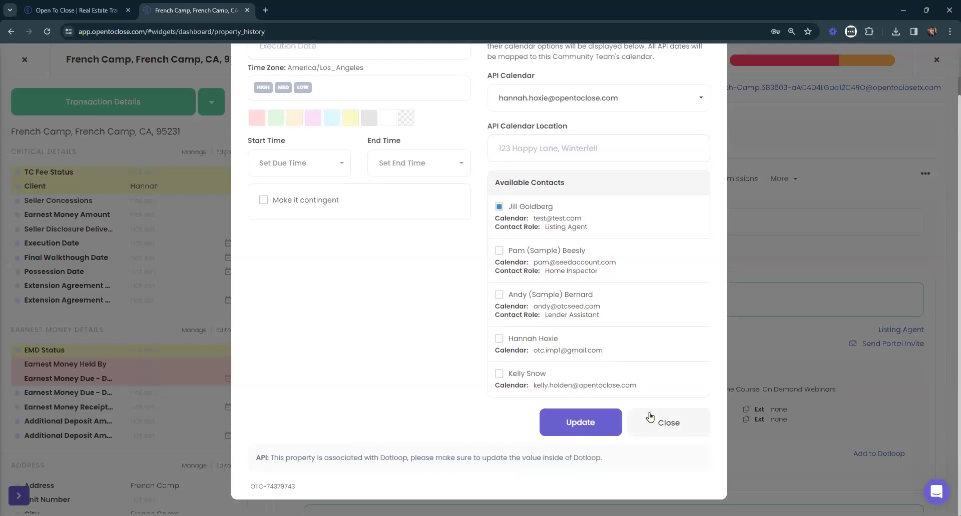
scroll(650, 417, "up", 2)
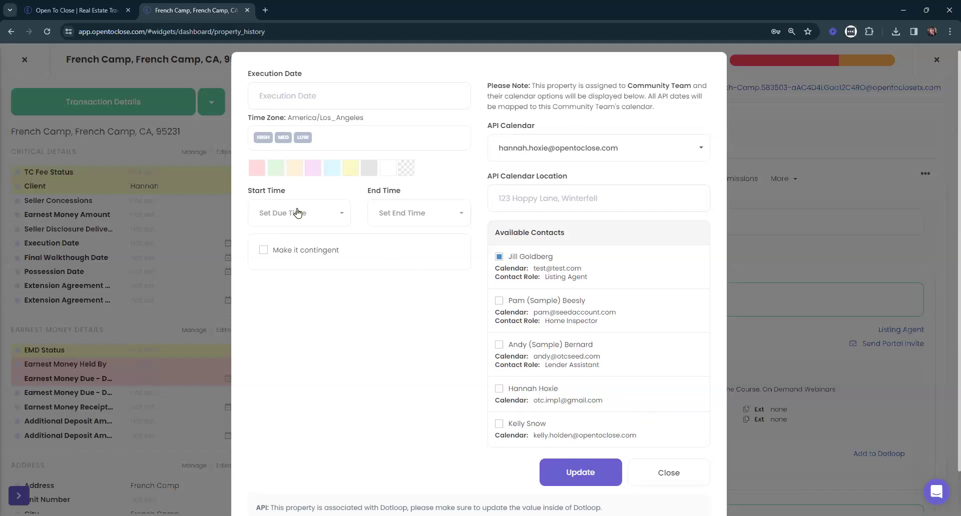
left_click_drag(251, 186, 415, 201)
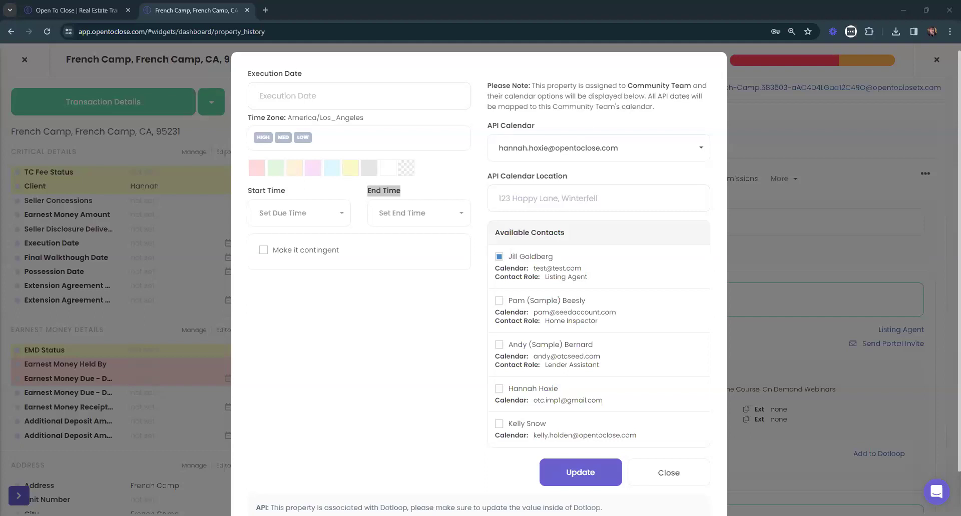
left_click(651, 473)
left_click(24, 60)
Reload the Dashboard, collapse the sidebar to icons, and switch to the opentoclose.com tab.
left_click(23, 97)
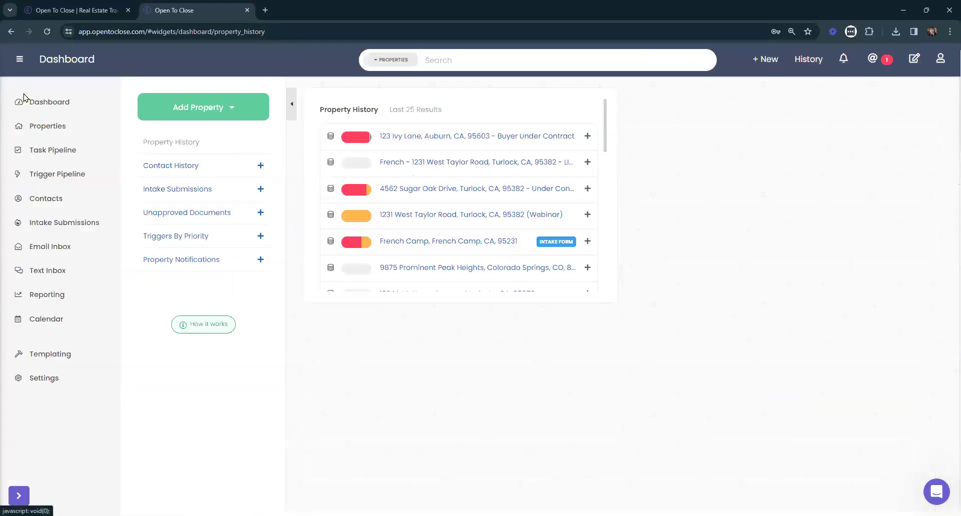
left_click(19, 59)
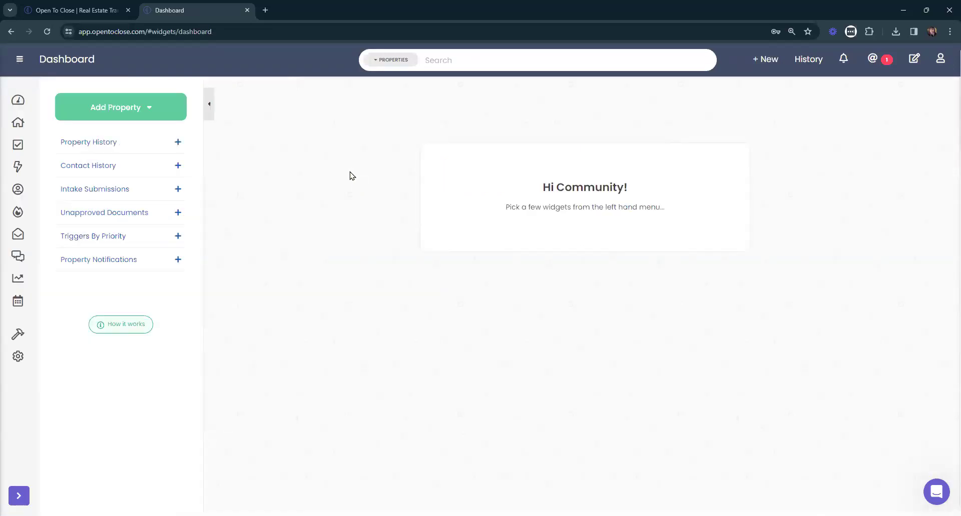
left_click(87, 4)
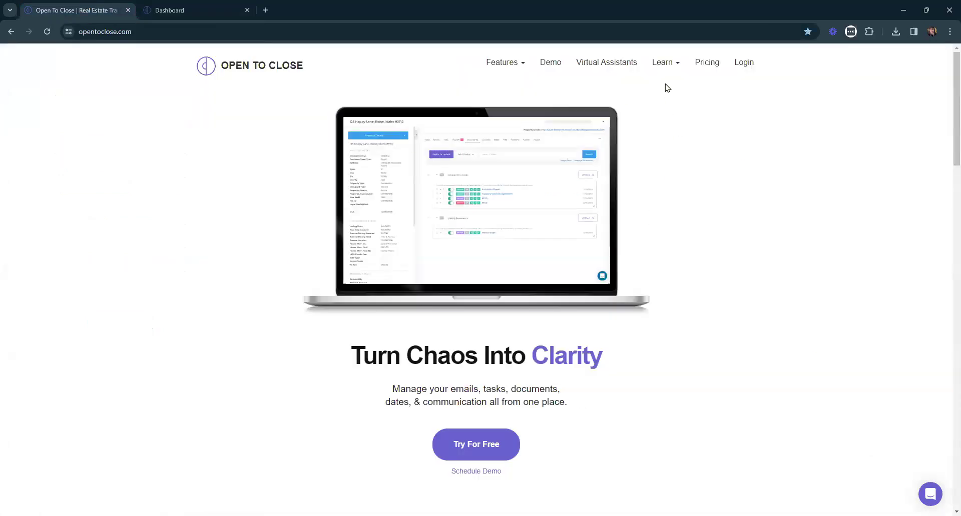
Open Learn > Webinars and scroll the webinar schedule, briefly opening the support chat.
mouse_move(659, 62)
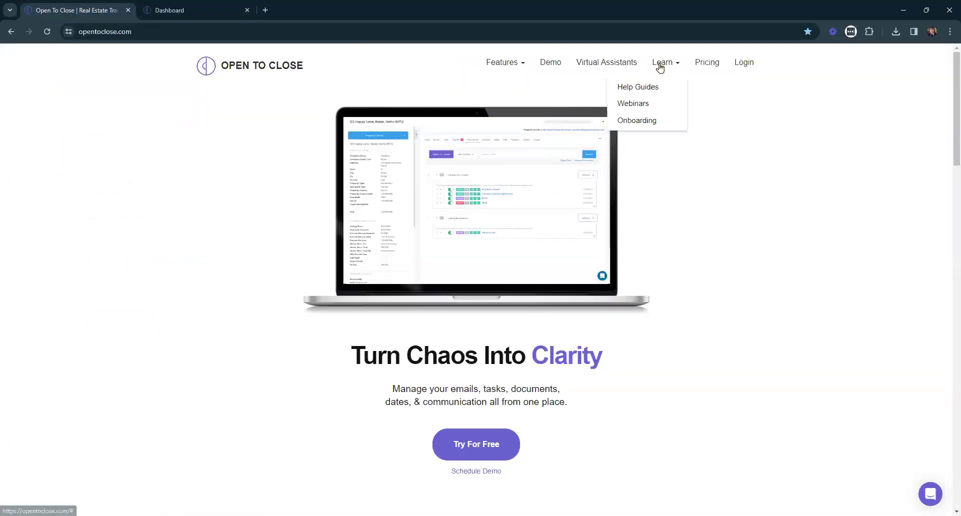
left_click(641, 104)
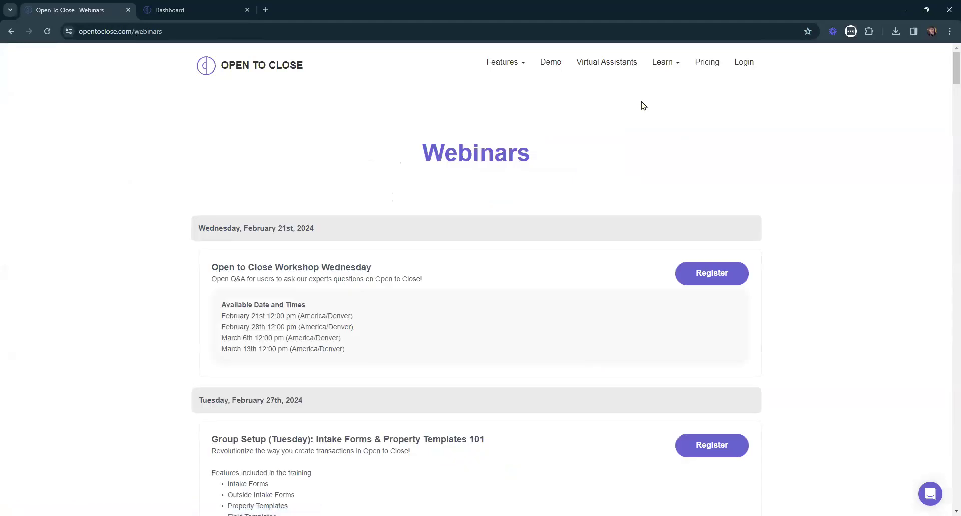
scroll(635, 110, "down", 6)
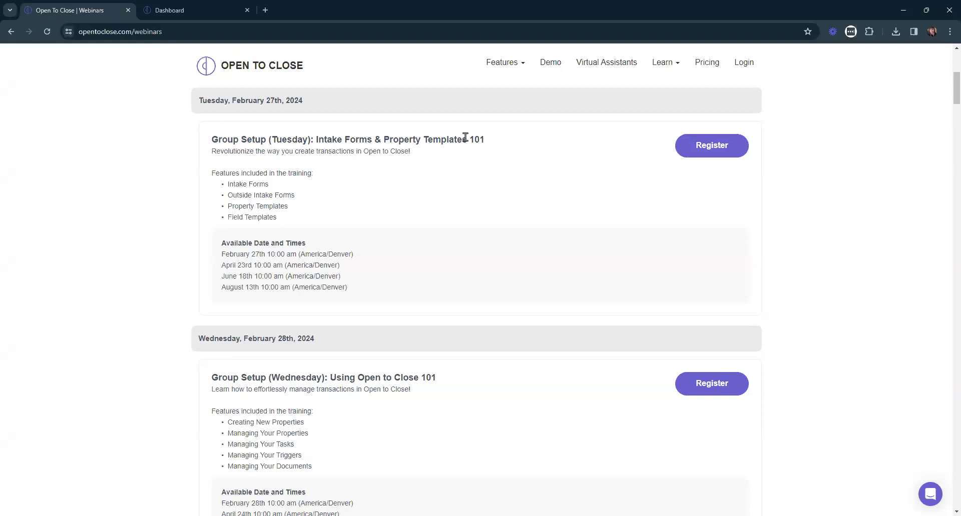
scroll(353, 281, "down", 2)
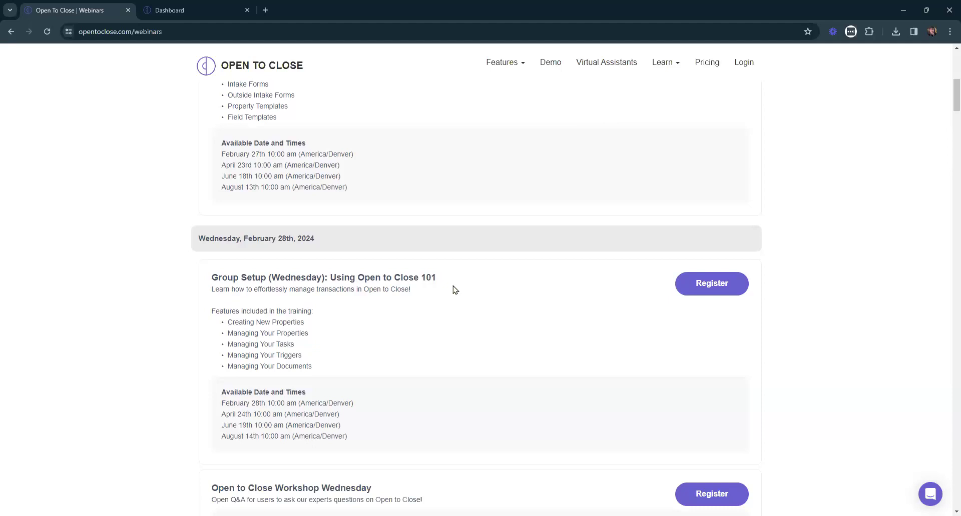
scroll(349, 376, "up", 3)
scroll(377, 271, "down", 3)
scroll(386, 325, "up", 1)
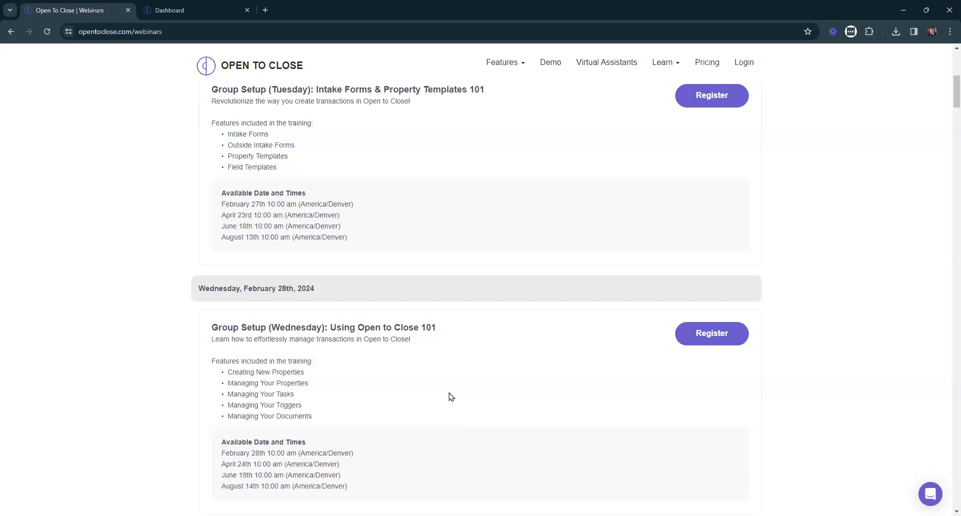
scroll(450, 397, "up", 7)
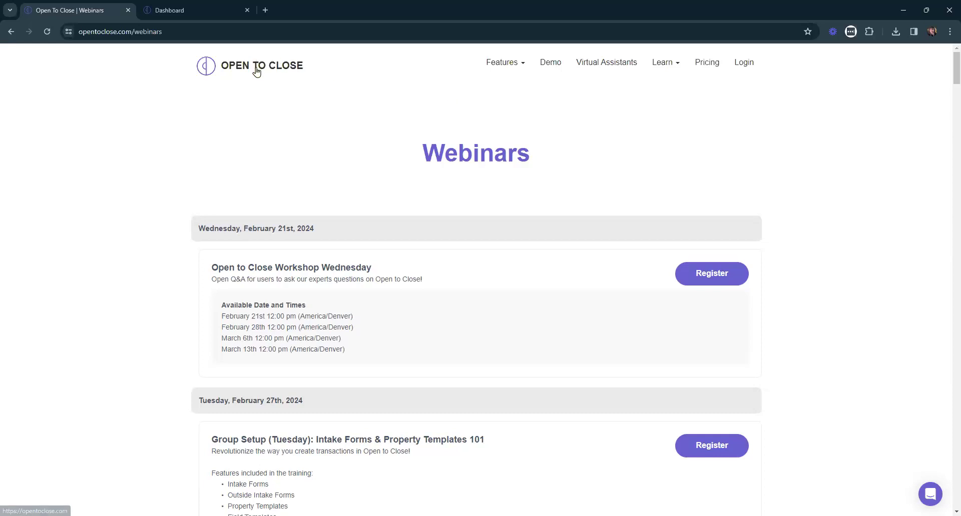
left_click(930, 494)
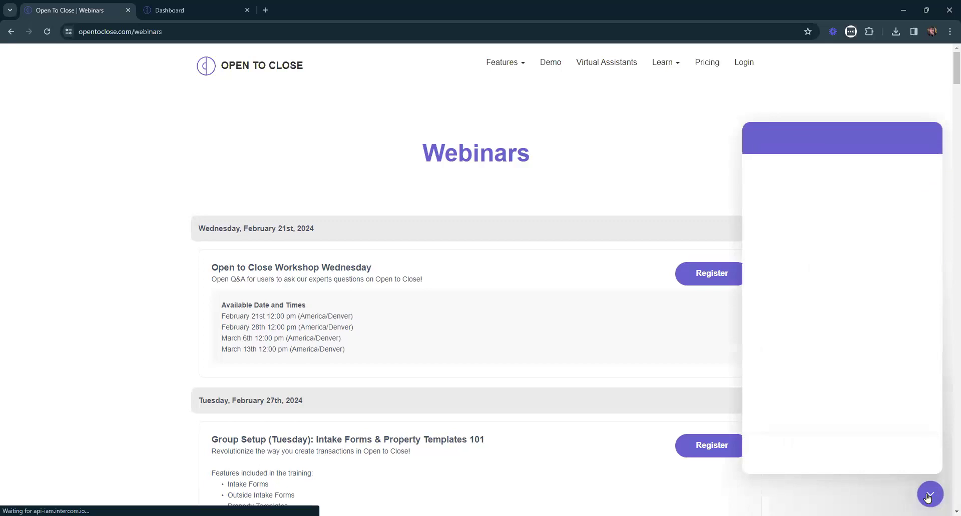
left_click(929, 495)
Open and close the Intercom chat on the app's Dashboard, then return to the Webinars tab.
left_click(197, 10)
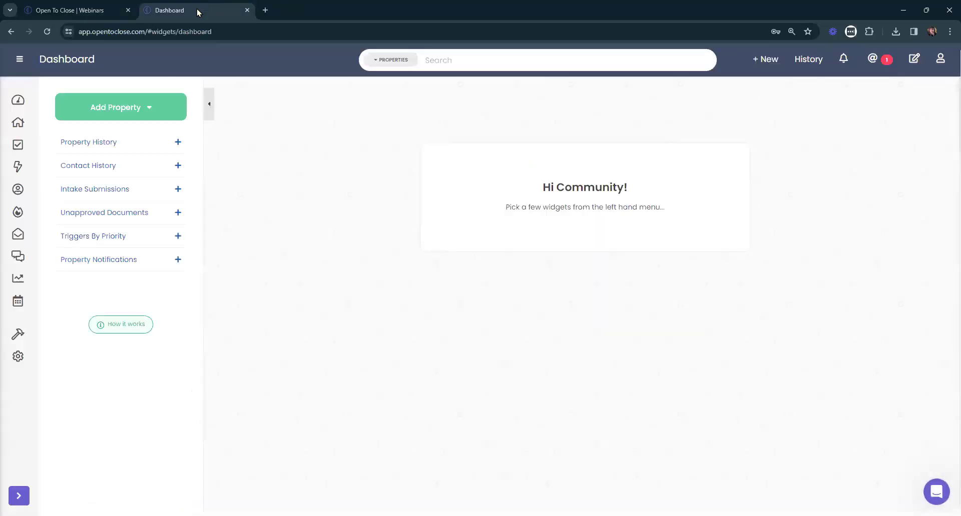
left_click(937, 492)
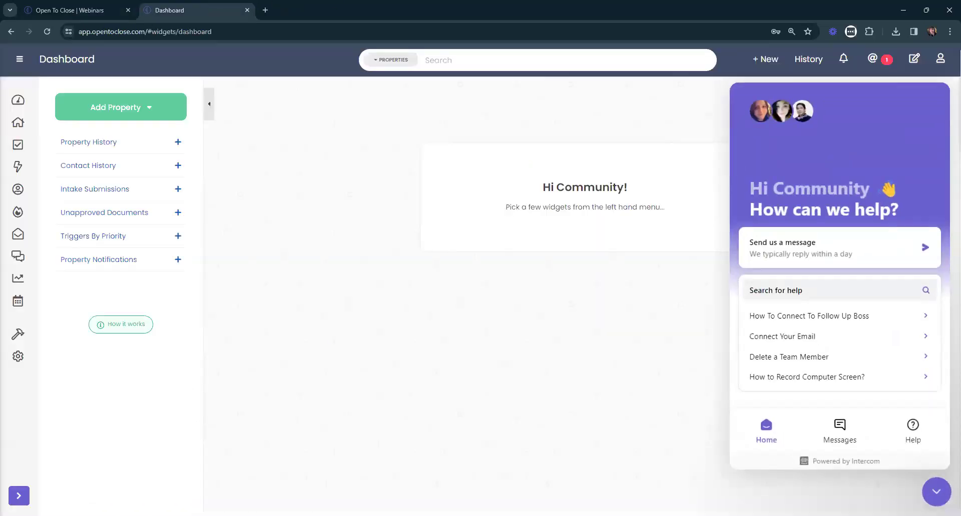
left_click(936, 492)
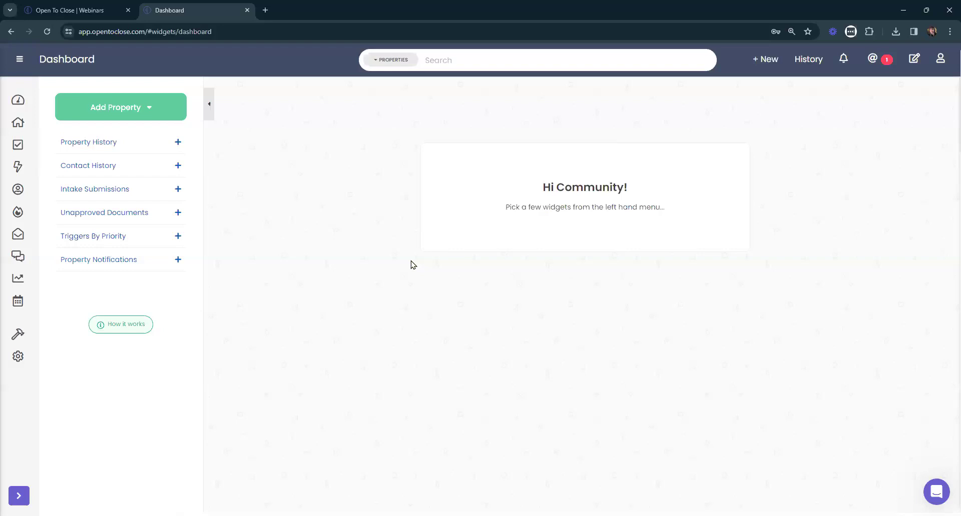
left_click(70, 10)
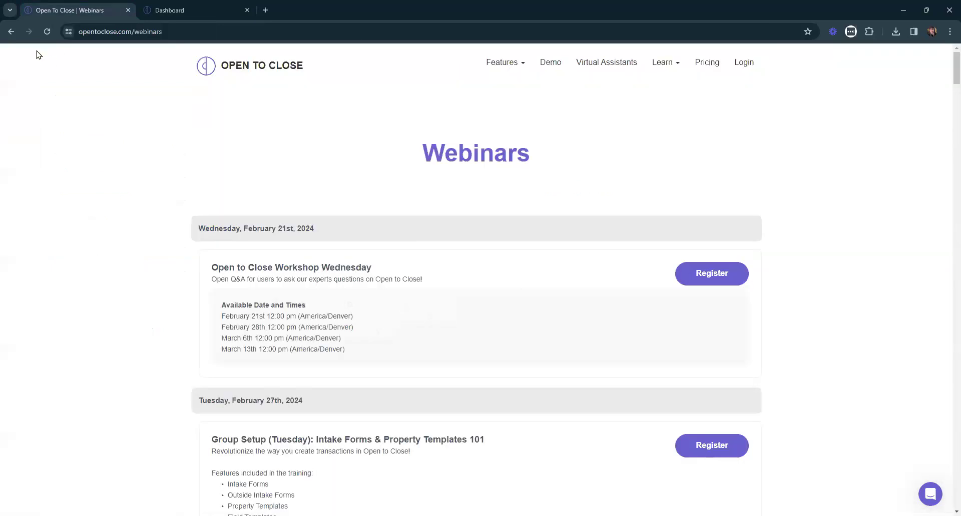
From the homepage, open Learn > Onboarding in a new tab.
left_click(209, 64)
left_click(670, 66)
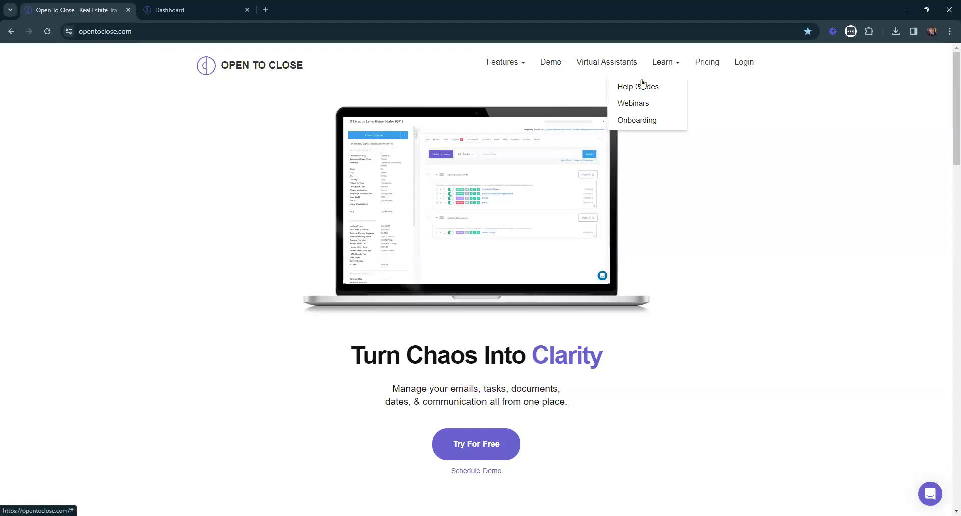
left_click(642, 121)
Scroll through the onboarding plans, including DO IT HOURLY, then close the onboarding tab.
scroll(736, 225, "down", 5)
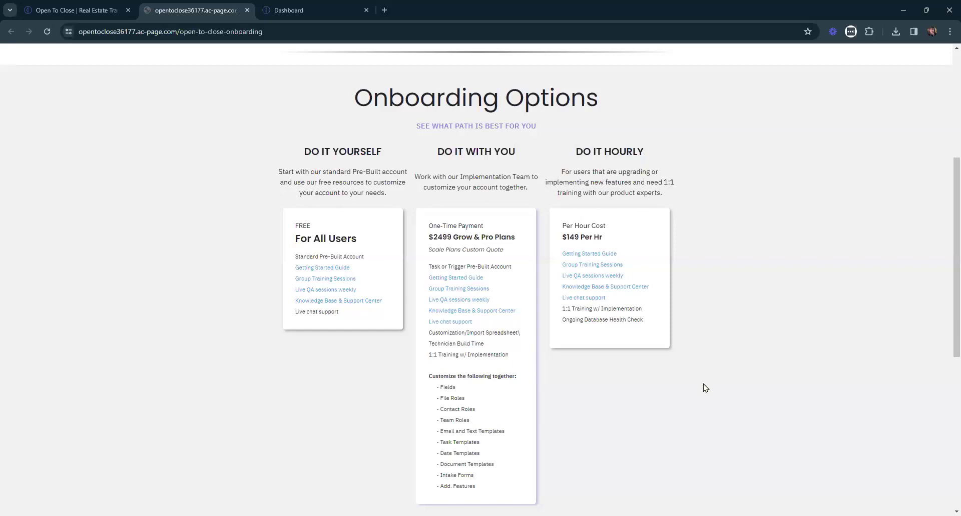
left_click_drag(572, 152, 675, 155)
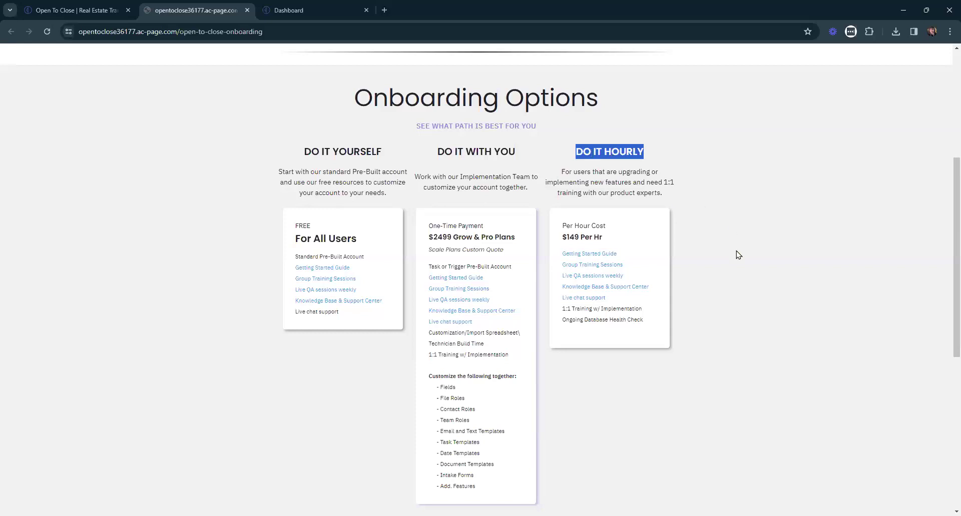
scroll(789, 433, "up", 5)
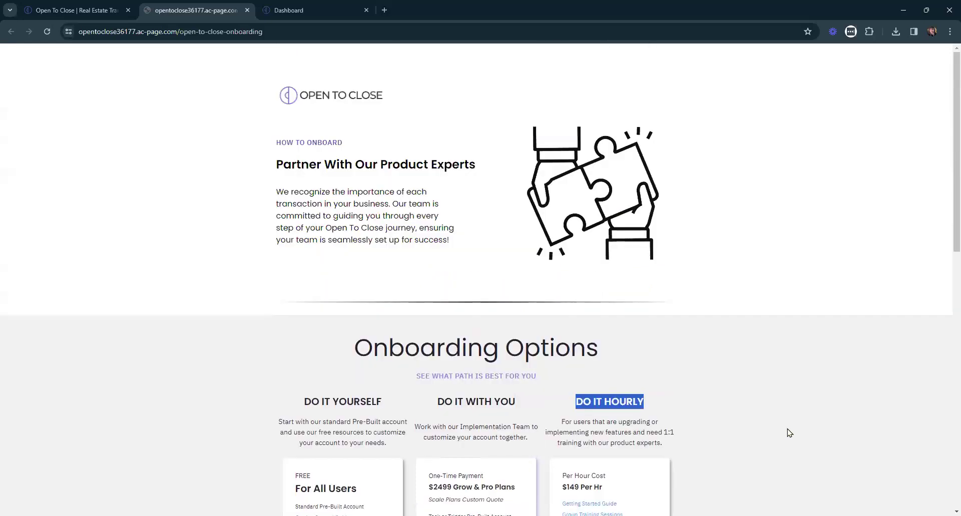
left_click(746, 353)
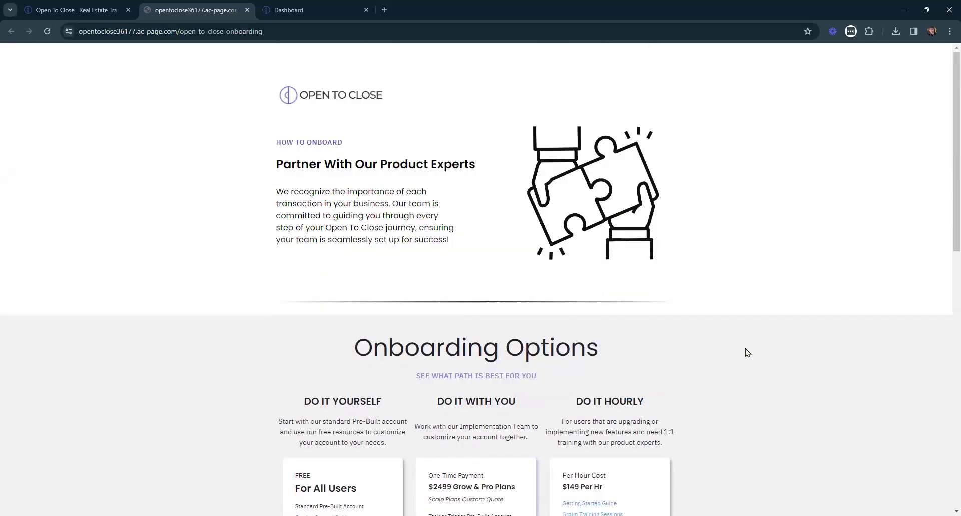
scroll(743, 353, "down", 1)
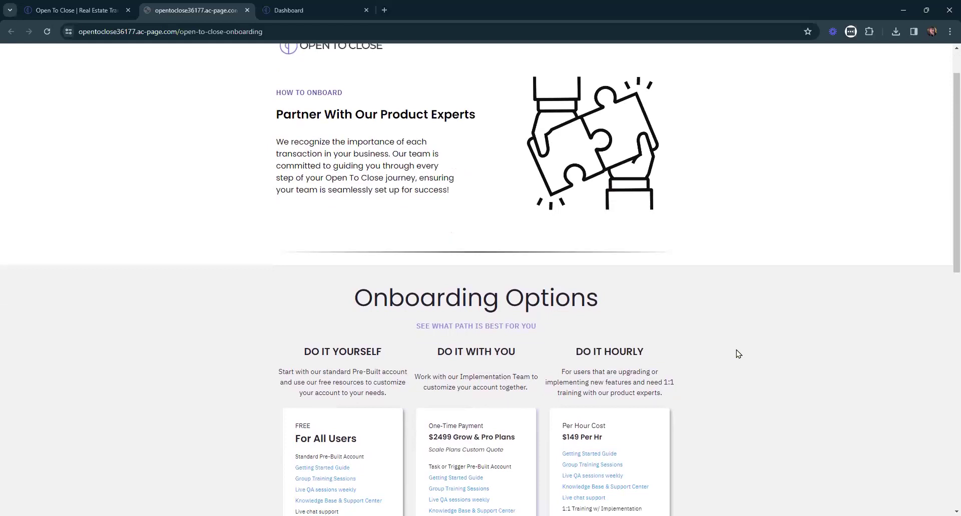
scroll(737, 354, "up", 1)
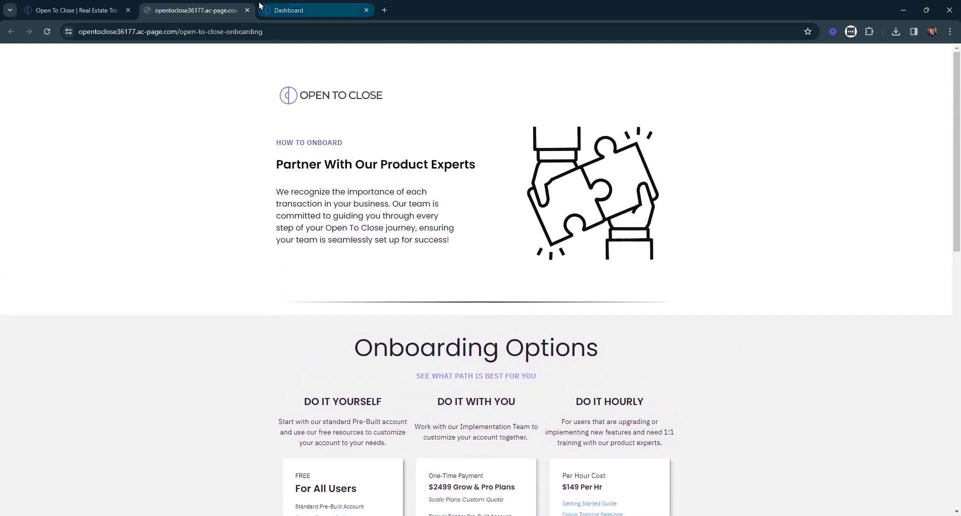
left_click(246, 10)
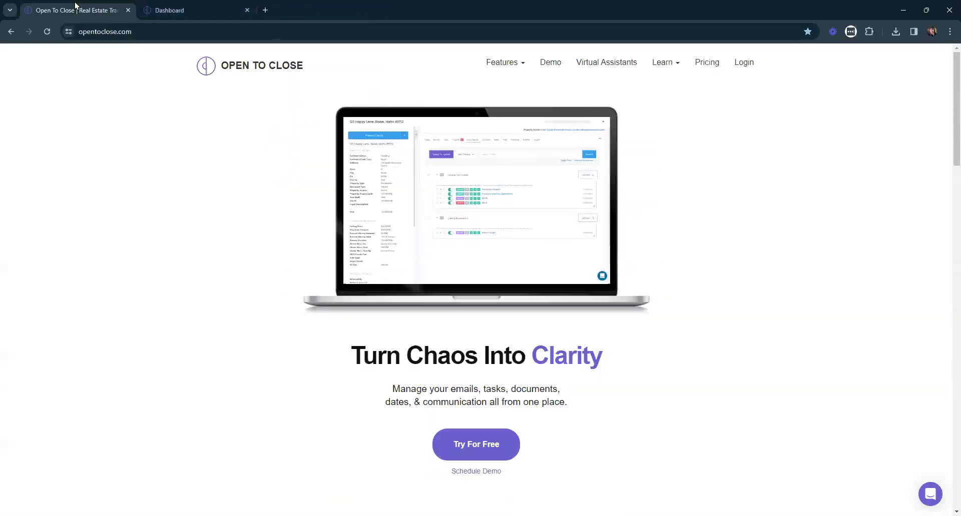